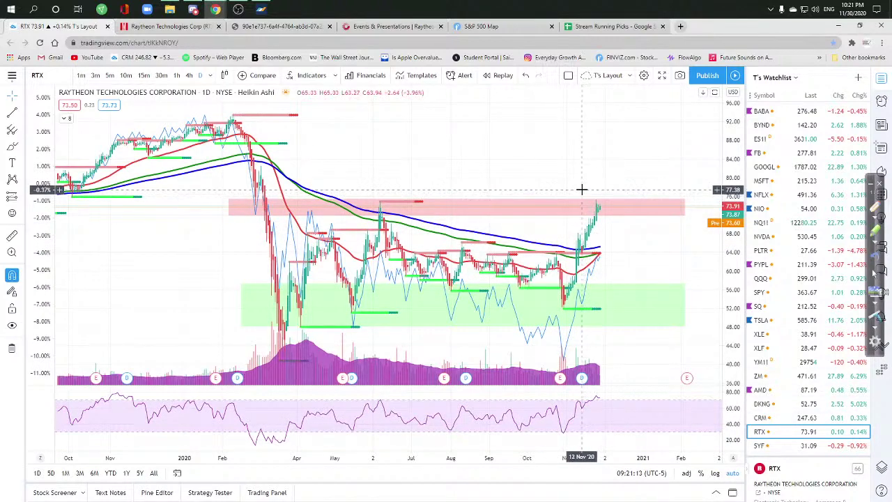
# Sketch a pullback-and-rebound arrow, circles around the March and early-November lows, and a deeper drop target on the RTX chart, and clear the markings
pyautogui.hscroll(1, 563, 223)
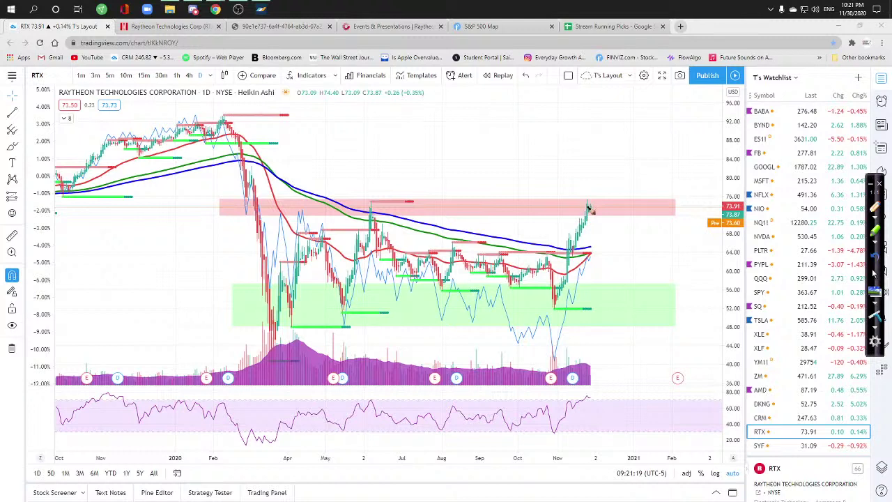
pyautogui.moveTo(588, 207)
pyautogui.mouseDown()
pyautogui.moveTo(605, 244)
pyautogui.moveTo(592, 248)
pyautogui.moveTo(660, 245)
pyautogui.mouseUp()
pyautogui.moveTo(622, 247)
pyautogui.mouseDown()
pyautogui.moveTo(652, 175)
pyautogui.moveTo(666, 187)
pyautogui.mouseUp()
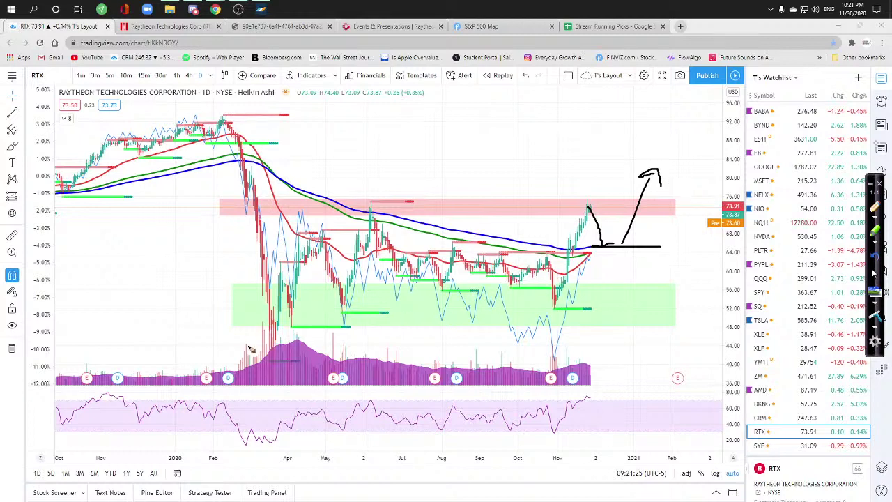
pyautogui.moveTo(269, 340); pyautogui.dragTo(306, 341)
pyautogui.moveTo(538, 299)
pyautogui.mouseDown()
pyautogui.moveTo(540, 313)
pyautogui.moveTo(541, 301)
pyautogui.mouseUp()
pyautogui.moveTo(604, 195)
pyautogui.mouseDown()
pyautogui.moveTo(655, 264)
pyautogui.moveTo(697, 265)
pyautogui.moveTo(686, 292)
pyautogui.moveTo(700, 272)
pyautogui.moveTo(703, 278)
pyautogui.mouseUp()
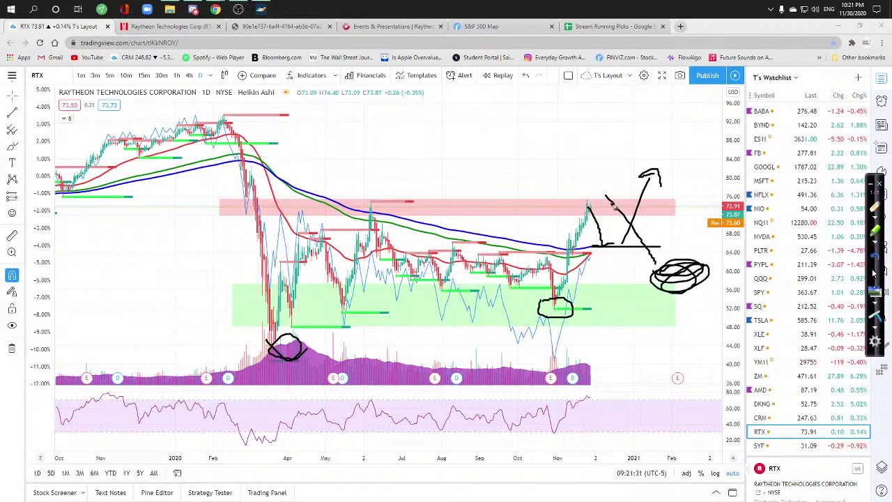
pyautogui.click(875, 315)
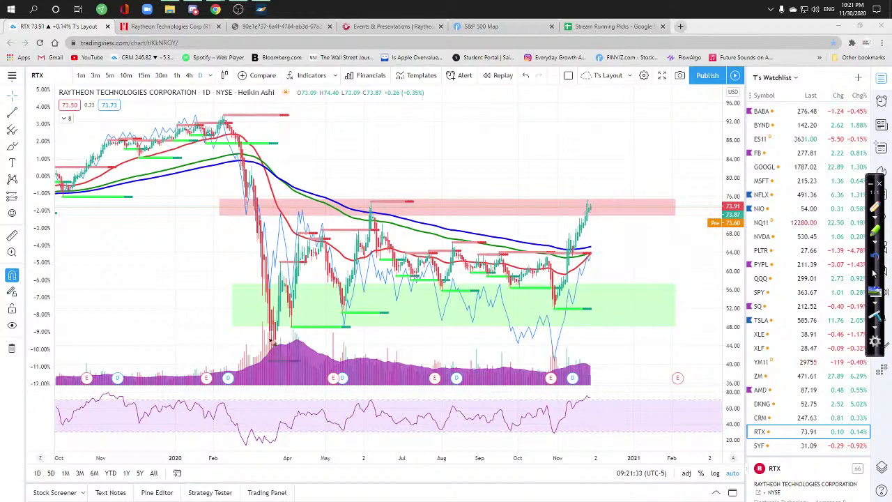
# Draw a rising support line from the RTX March low and a falling price path meeting it near 60, and clear both
pyautogui.moveTo(262, 342)
pyautogui.mouseDown()
pyautogui.moveTo(583, 301)
pyautogui.moveTo(736, 265)
pyautogui.mouseUp()
pyautogui.moveTo(591, 204)
pyautogui.mouseDown()
pyautogui.moveTo(711, 274)
pyautogui.moveTo(690, 263)
pyautogui.moveTo(707, 259)
pyautogui.moveTo(687, 272)
pyautogui.moveTo(725, 276)
pyautogui.moveTo(721, 264)
pyautogui.mouseUp()
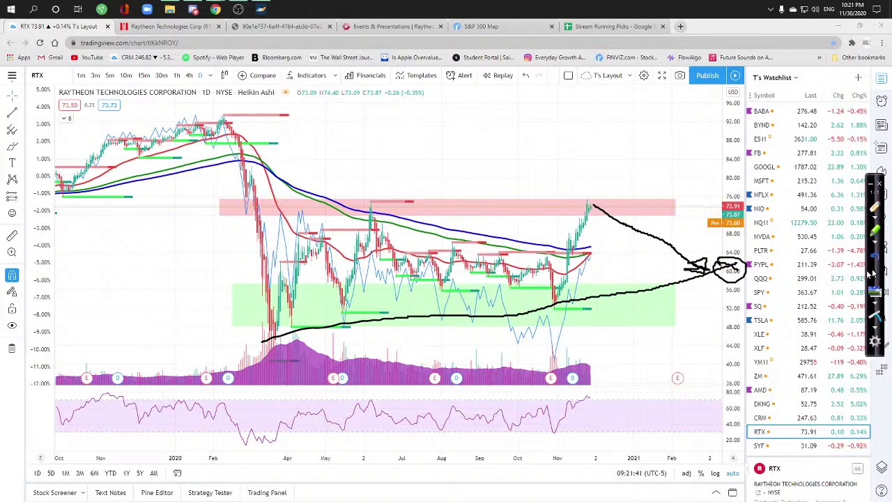
pyautogui.click(874, 277)
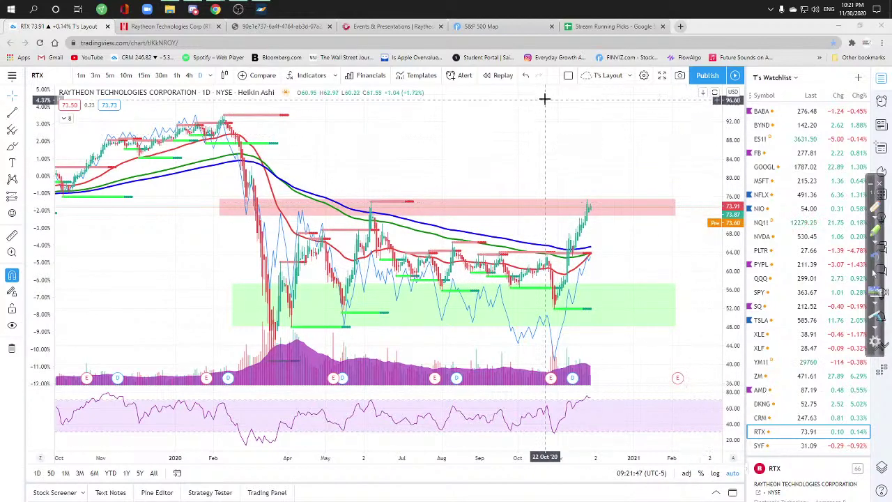
# Close the RTX analyst report, Events & Presentations, Morningstar and S&P 500 Map pages, leaving the Stream Running Picks sheet in view
pyautogui.click(293, 30)
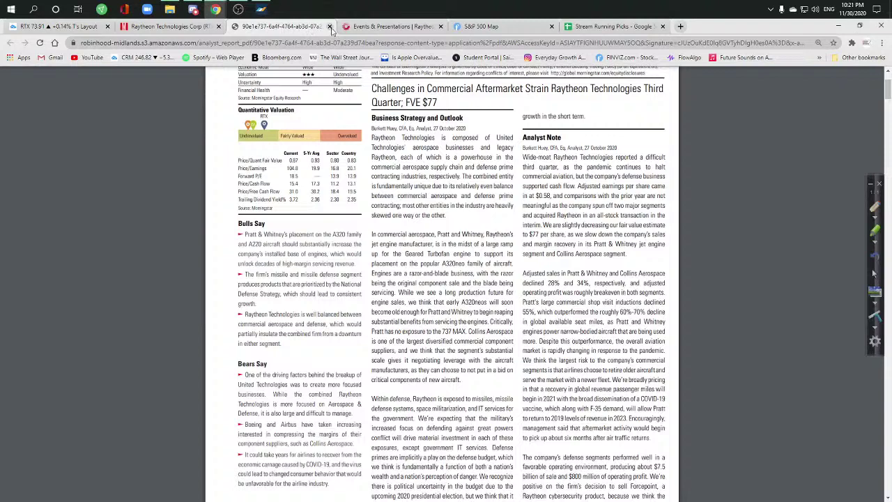
pyautogui.click(330, 26)
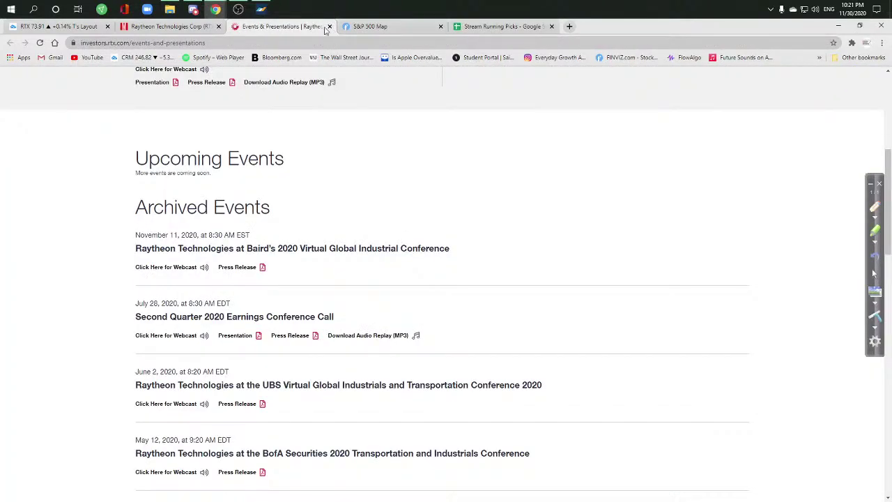
pyautogui.click(329, 27)
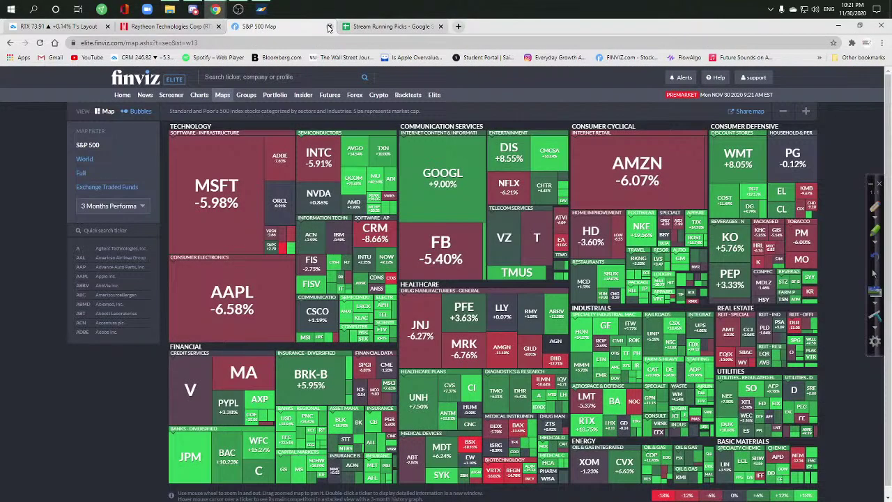
pyautogui.click(171, 26)
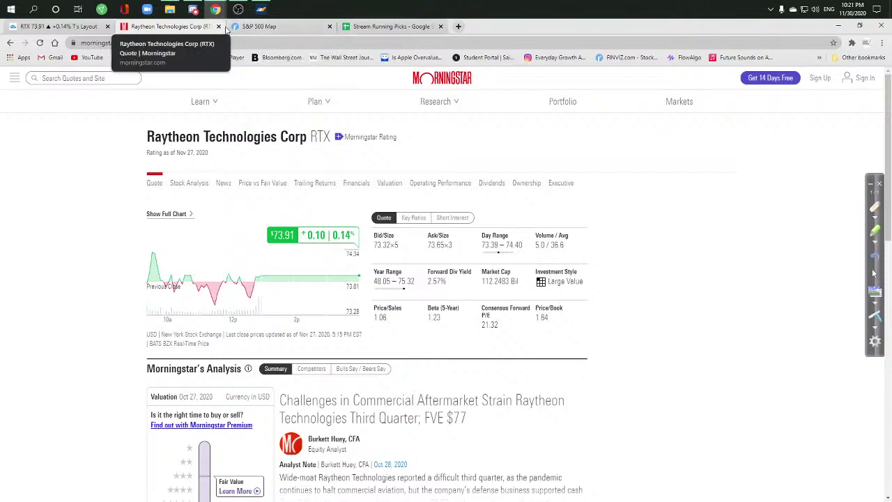
pyautogui.click(218, 26)
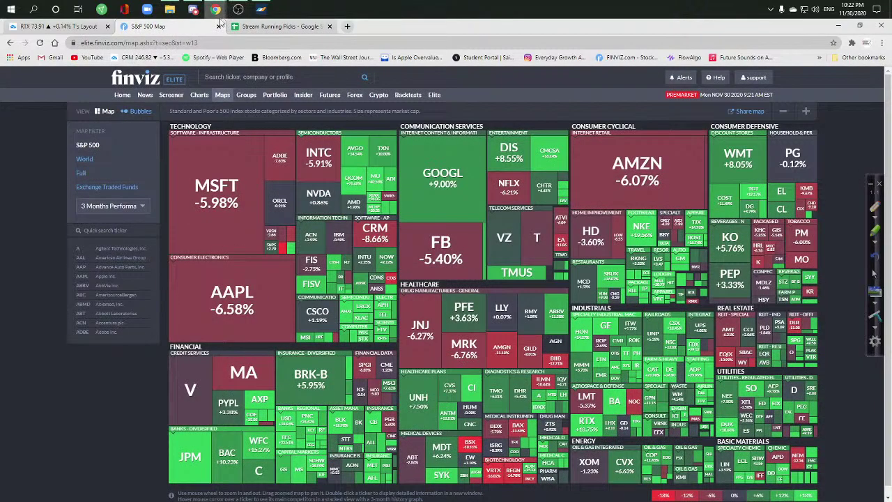
pyautogui.click(218, 27)
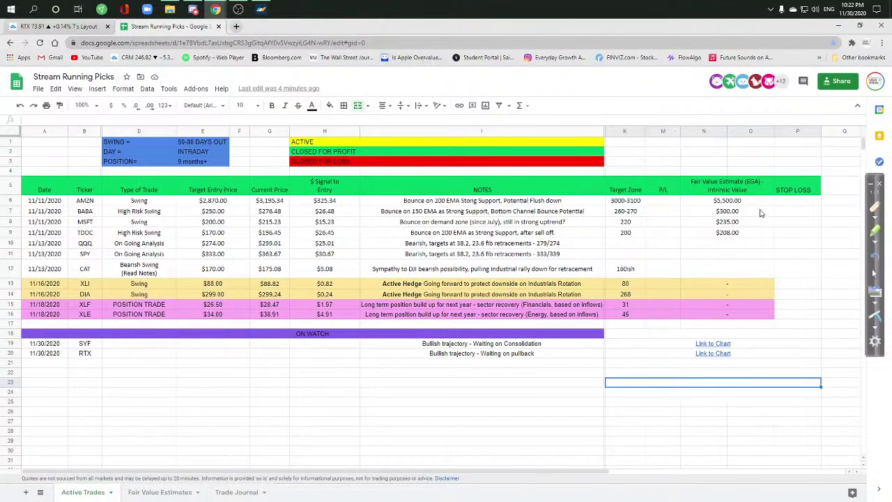
pyautogui.click(591, 414)
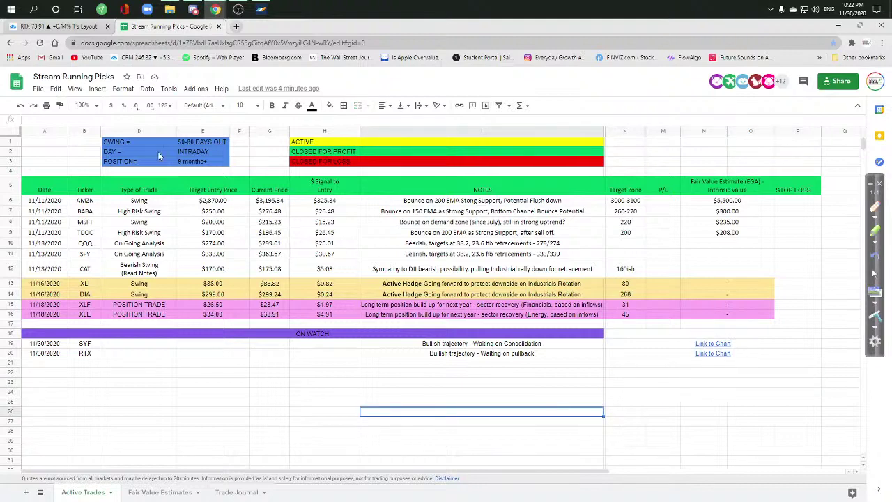
# Return to TradingView, view the PYPL and ZM charts from the watchlist, and check ZM's upcoming earnings details
pyautogui.click(32, 25)
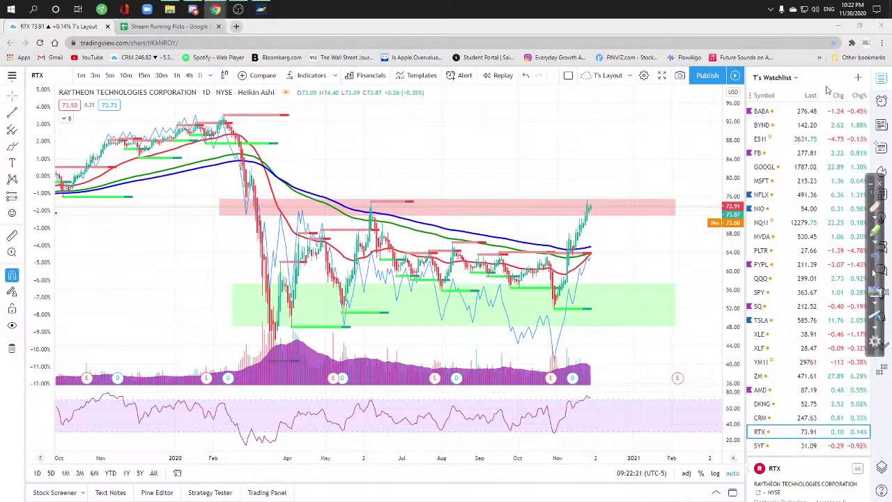
pyautogui.click(825, 264)
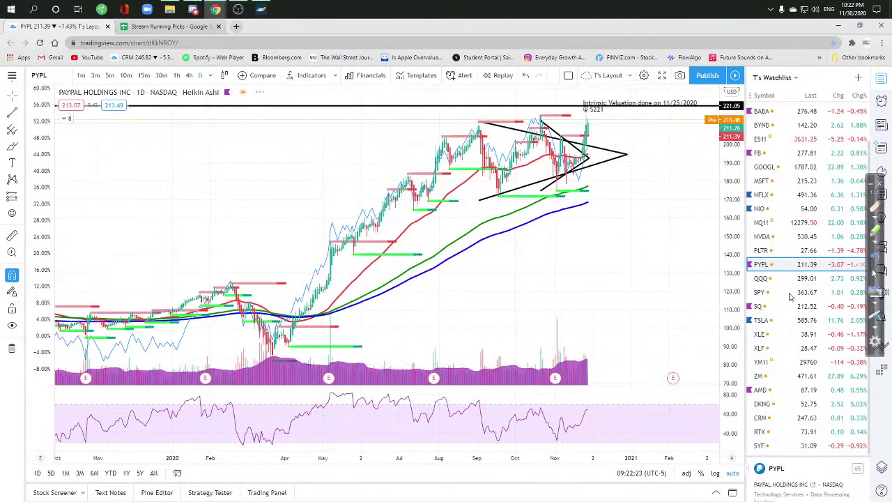
pyautogui.click(780, 375)
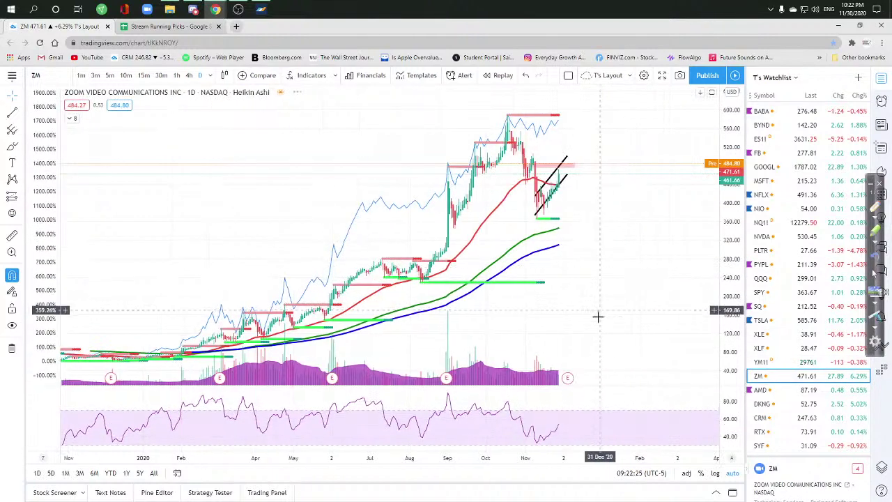
pyautogui.moveTo(569, 377)
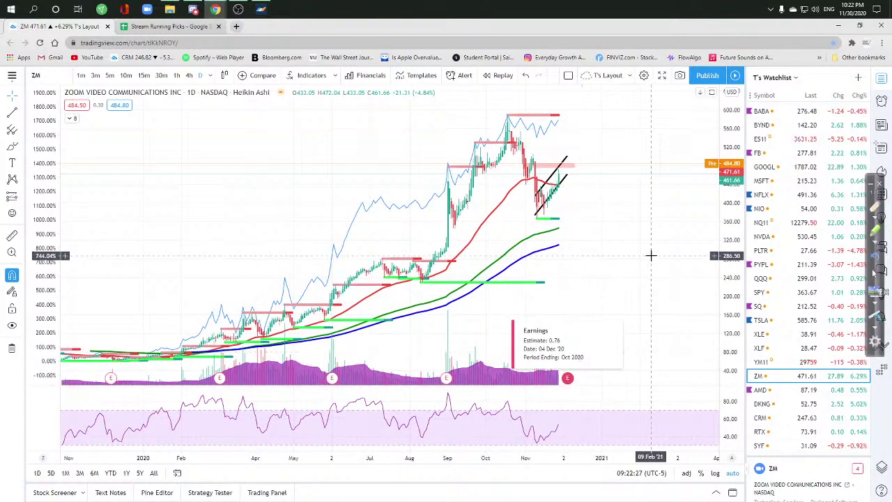
# View the ZM chart on the 4-hour and 1-hour timeframes, examining the rising channel and the resistance zone
pyautogui.click(188, 75)
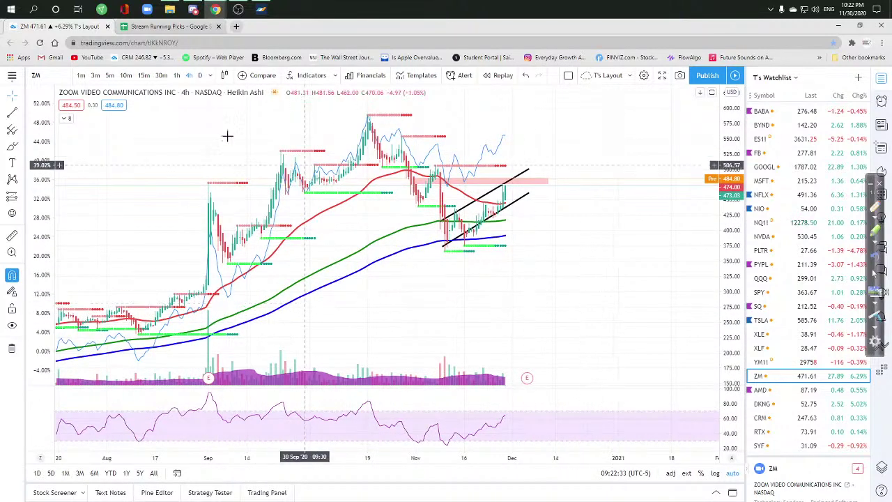
pyautogui.click(176, 75)
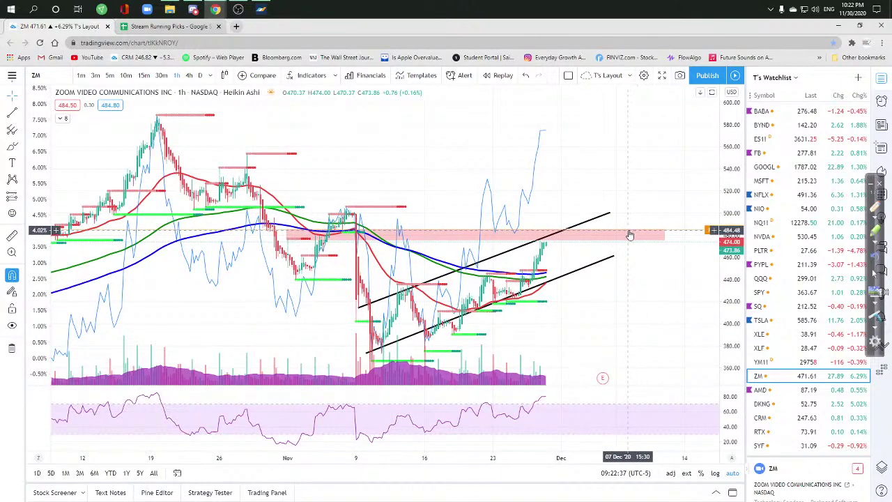
pyautogui.hscroll(2, 629, 319)
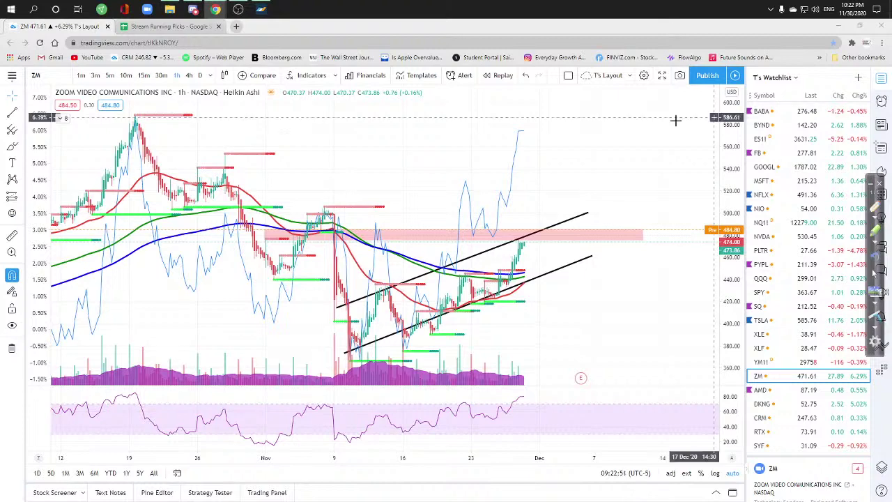
# Load the RMG Acquisition Corp (RMG) chart and examine its recent price rise on the 1-hour and 4-hour timeframes
pyautogui.write('RMG')
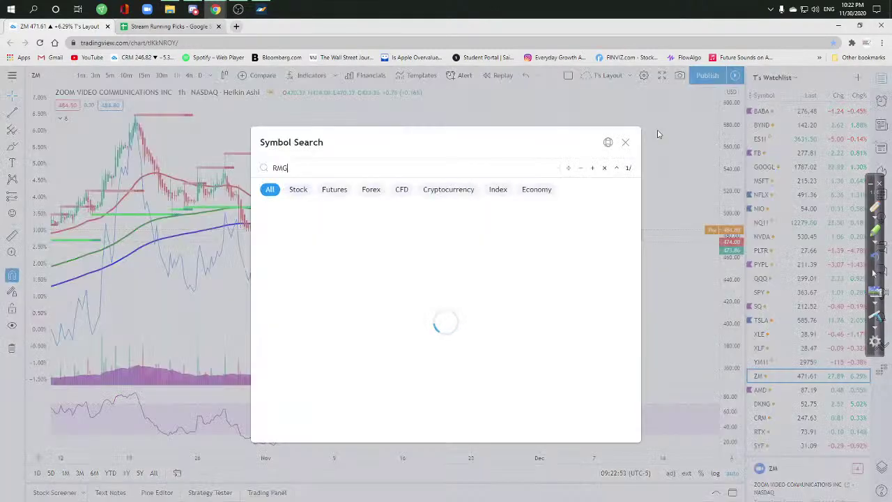
pyautogui.press('Return')
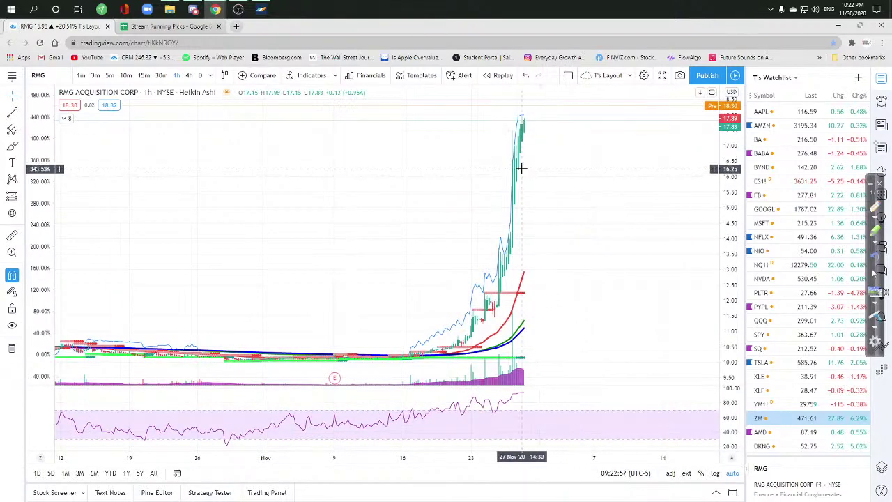
pyautogui.scroll(-2, 618, 302)
pyautogui.scroll(2, 598, 284)
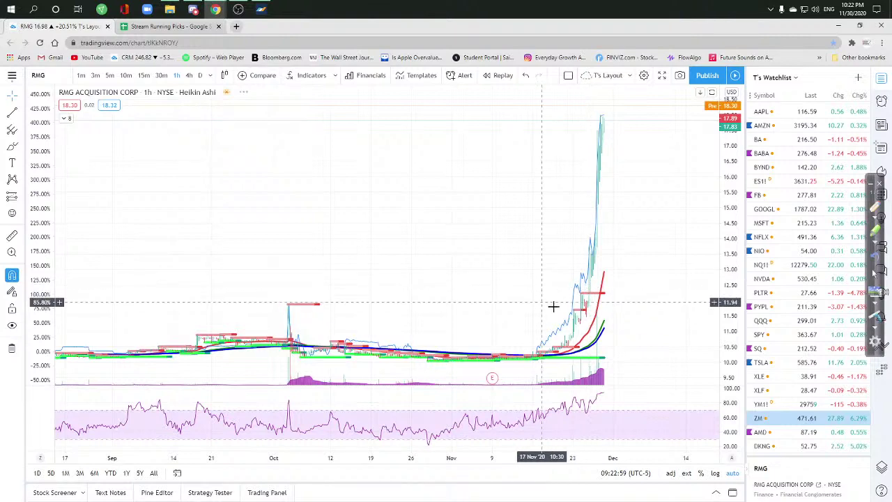
pyautogui.scroll(3, 571, 308)
pyautogui.click(188, 76)
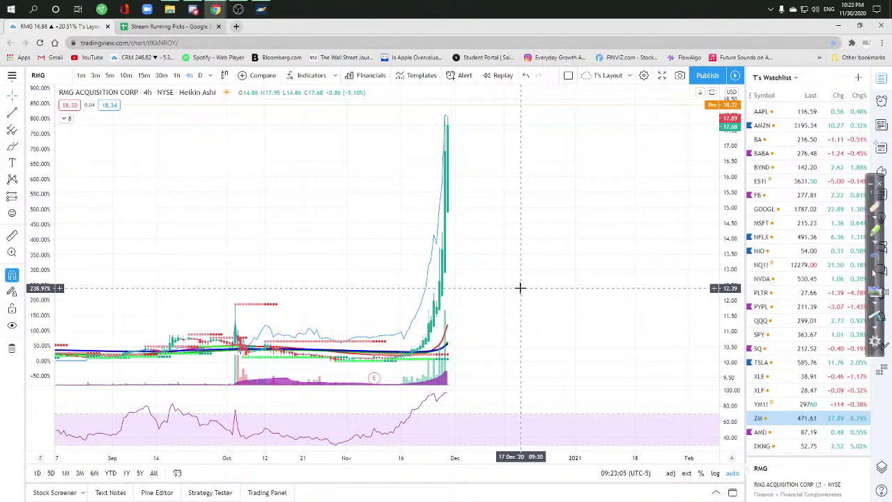
pyautogui.scroll(-3, 530, 306)
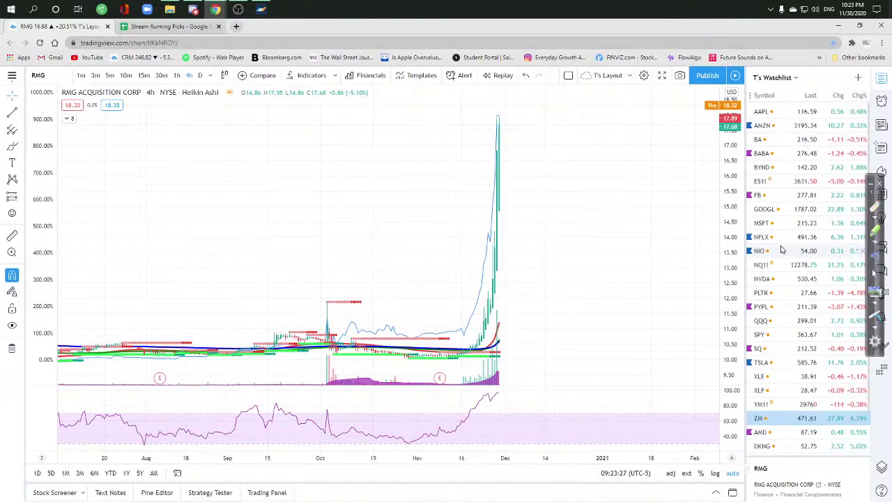
# Load the QuantumScape Corp chart (NYSE:QS), compress its price scale, and view it on the 1-hour and 15-minute timeframes
pyautogui.write('QS')
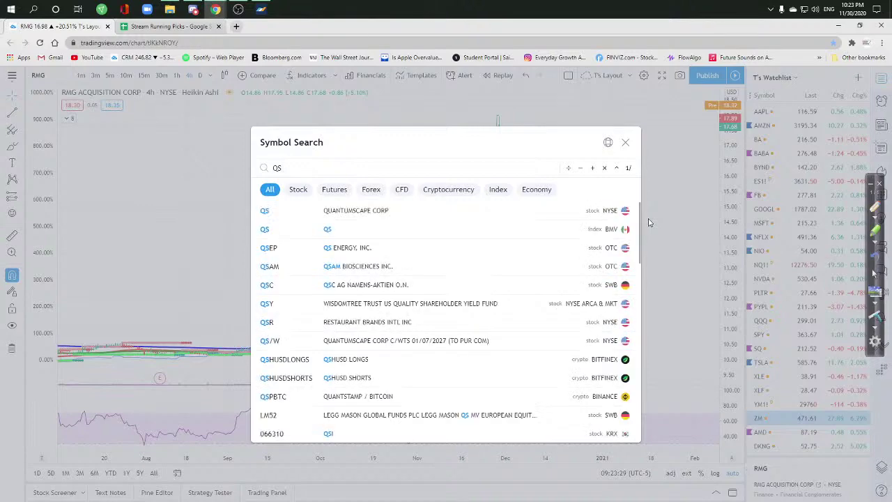
pyautogui.press('Down')
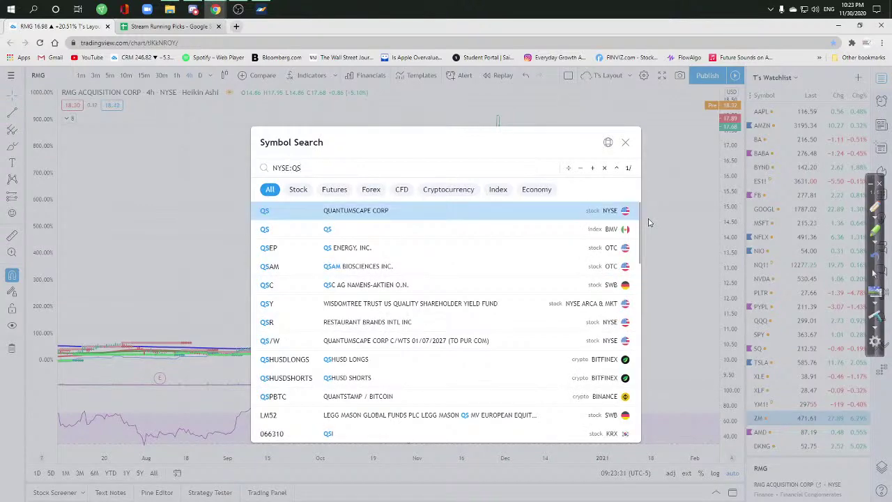
pyautogui.press('Return')
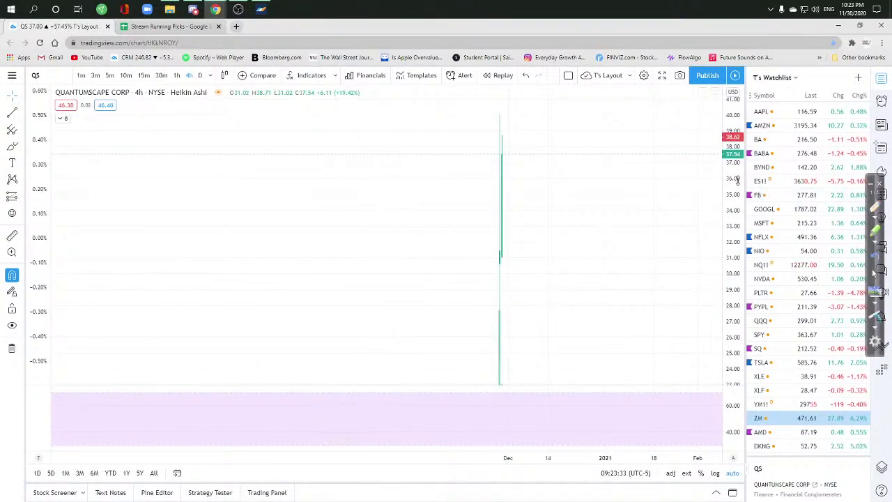
pyautogui.moveTo(737, 180); pyautogui.dragTo(726, 376)
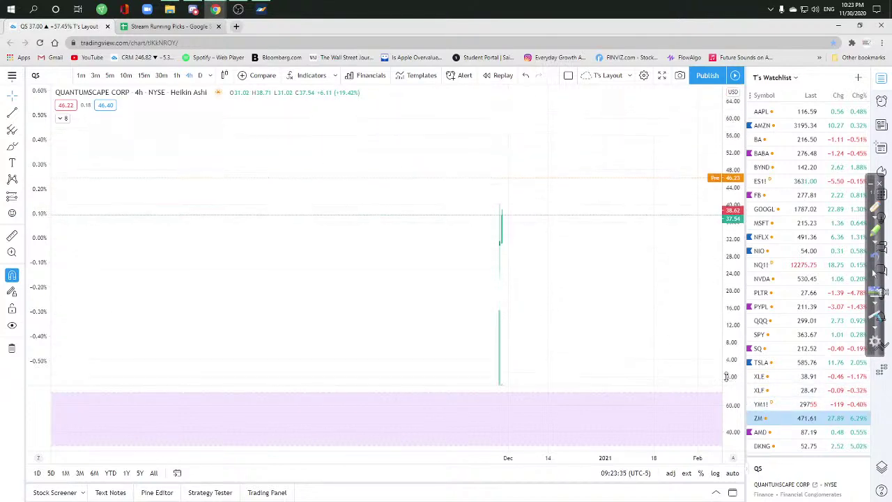
pyautogui.moveTo(542, 304); pyautogui.dragTo(370, 261)
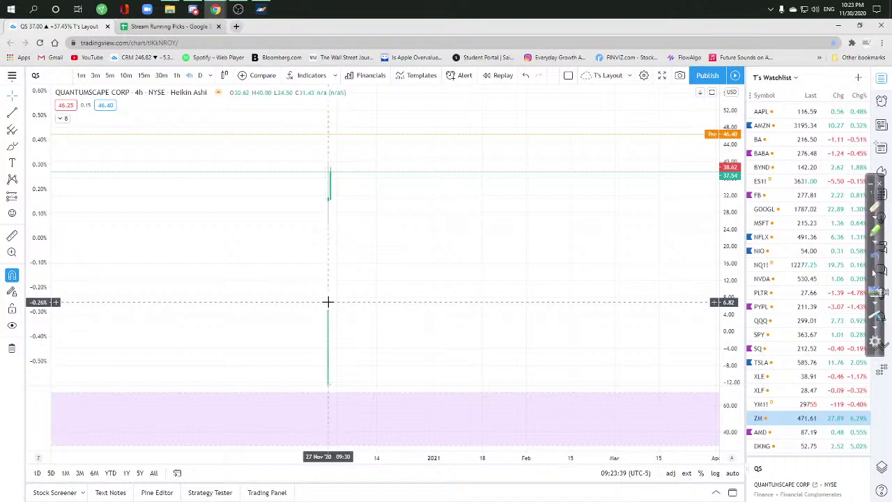
pyautogui.click(176, 75)
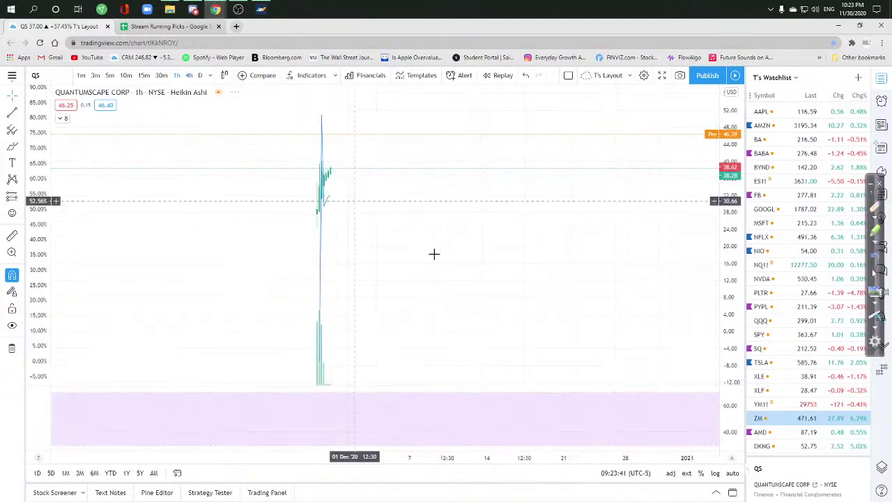
pyautogui.click(144, 75)
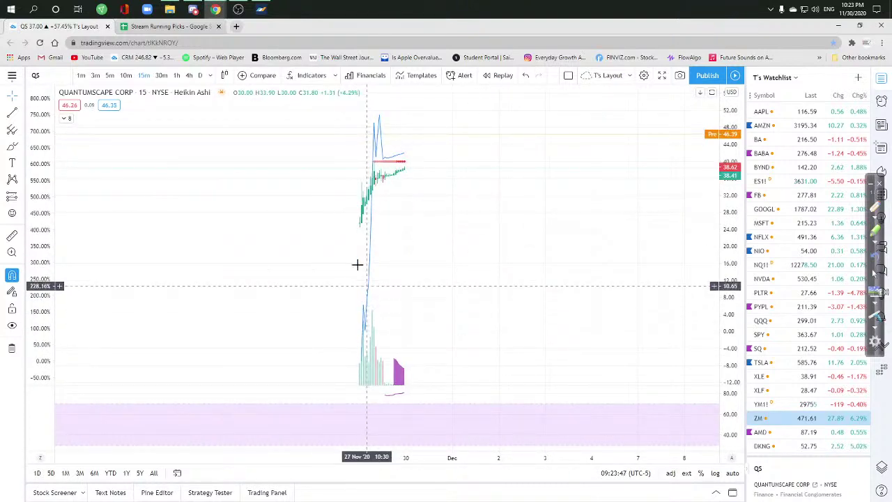
# Search Google for "QS stock" in a new tab and highlight the investors sentence in the QuantumScape company description
pyautogui.click(236, 26)
pyautogui.write('QS')
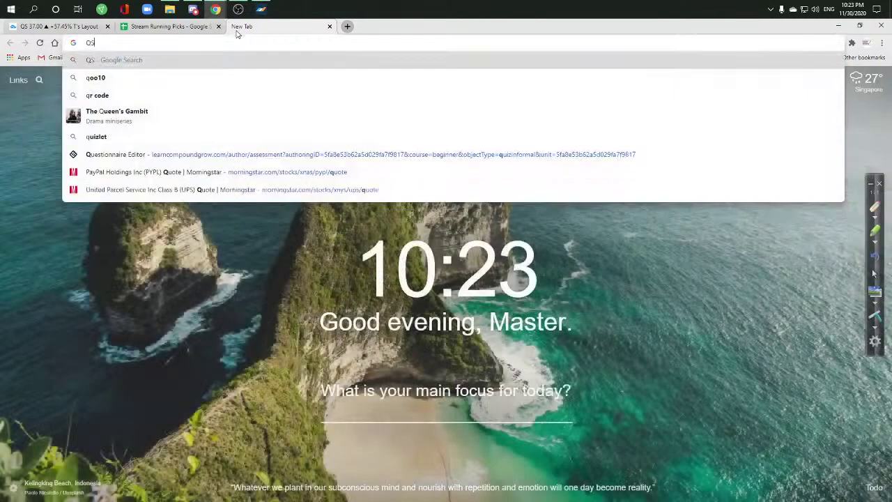
pyautogui.write(' stock')
pyautogui.press('Return')
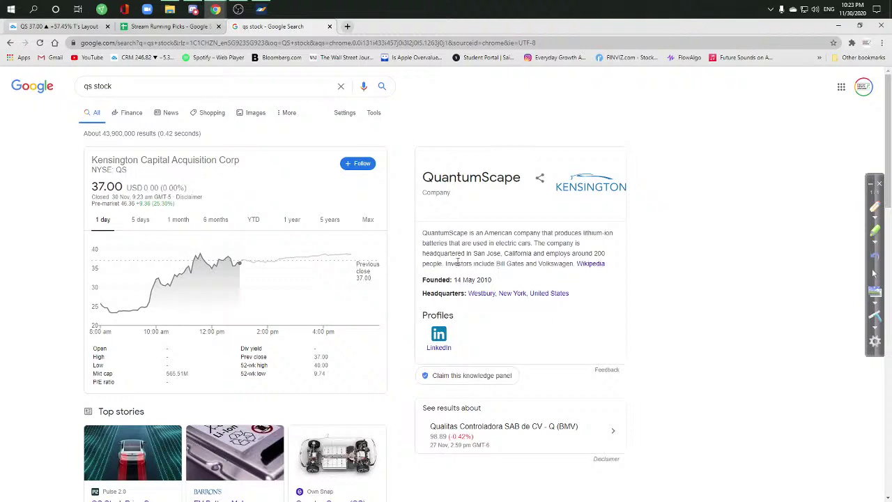
pyautogui.moveTo(457, 262); pyautogui.dragTo(554, 264)
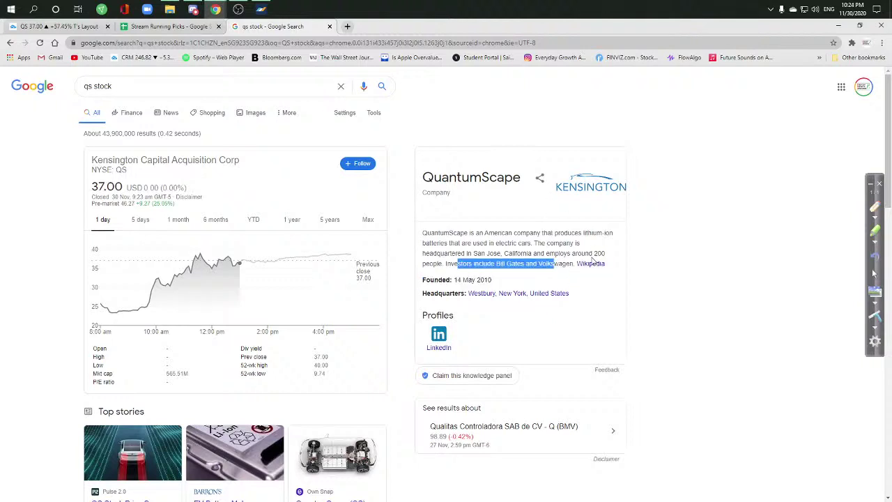
# Look through the Google results for QS stock, covering the top stories, quote pages and videos about QuantumScape
pyautogui.scroll(-3, 270, 235)
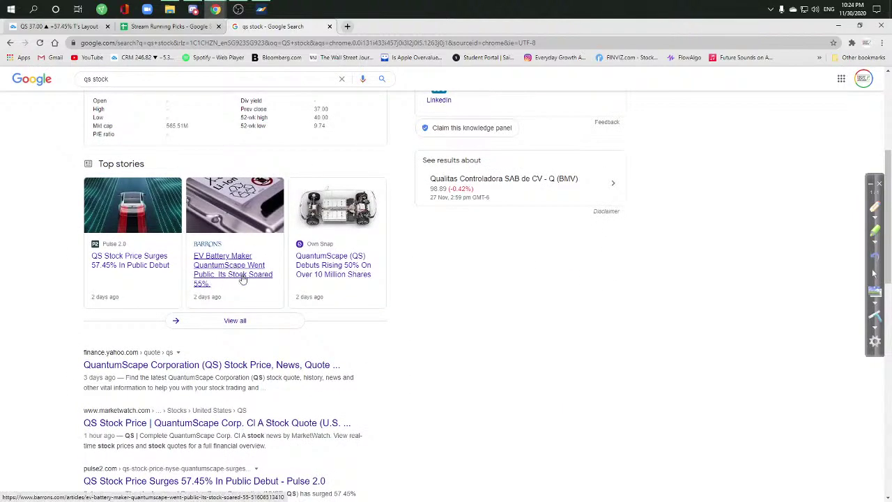
pyautogui.scroll(-3, 242, 279)
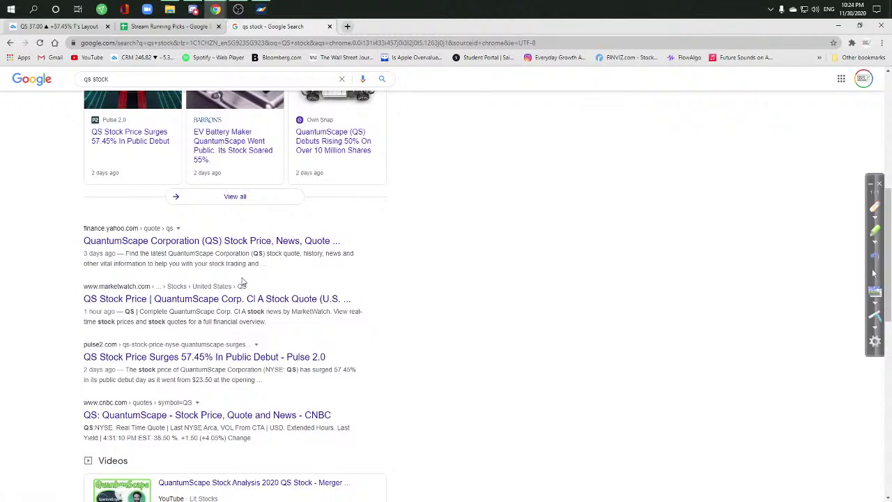
pyautogui.scroll(-3, 242, 282)
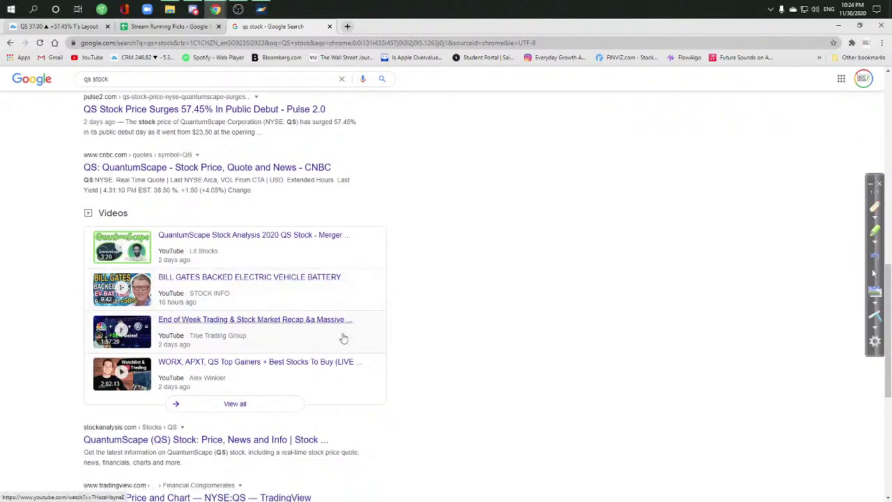
pyautogui.scroll(6, 352, 343)
pyautogui.scroll(2, 359, 347)
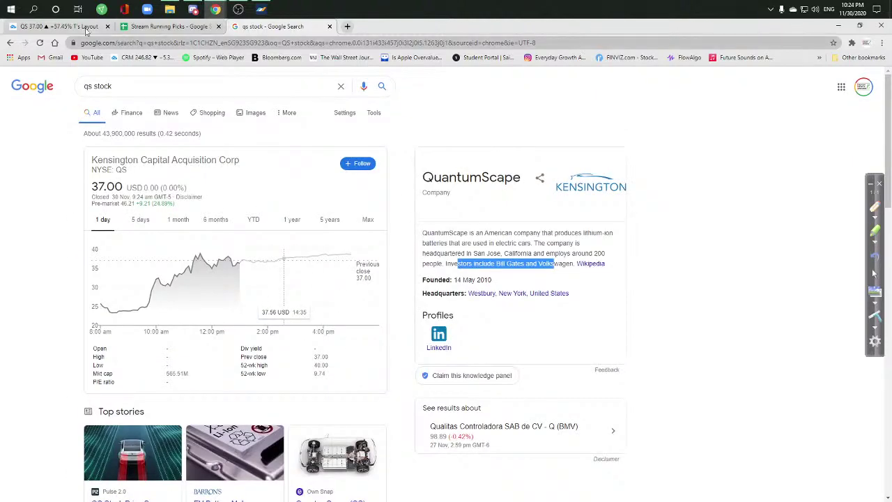
# Examine the QS 15-minute price action on TradingView and recheck Google's QuantumScape company summary and news
pyautogui.click(86, 32)
pyautogui.moveTo(468, 246); pyautogui.dragTo(499, 248)
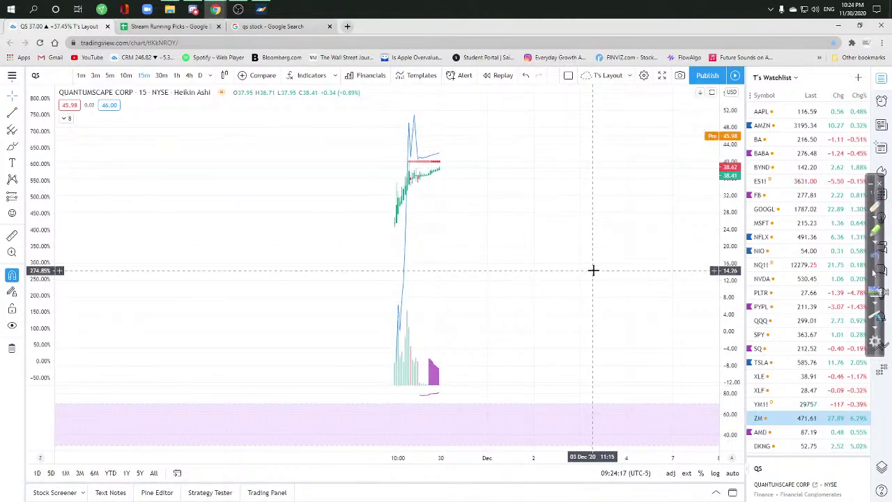
pyautogui.scroll(3, 592, 270)
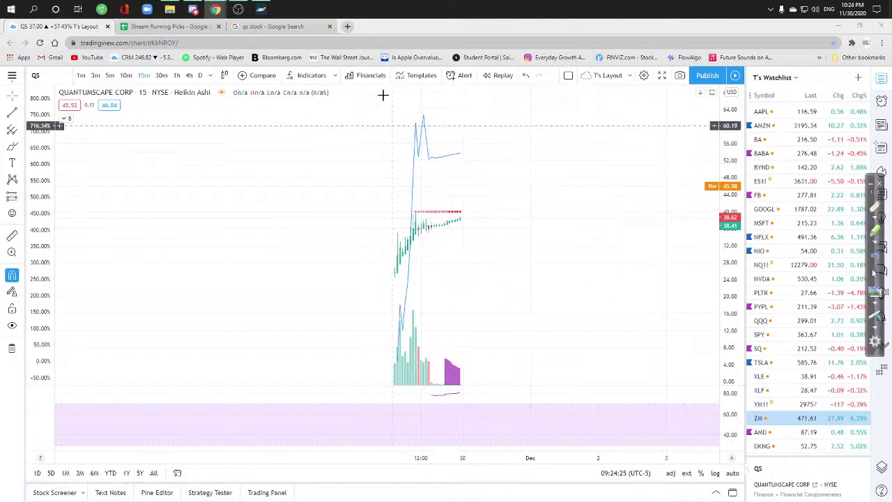
pyautogui.click(278, 26)
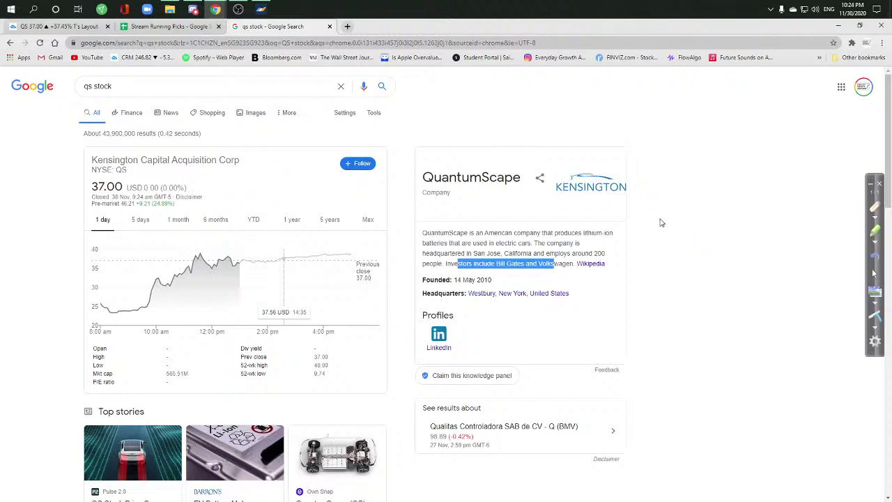
pyautogui.scroll(-3, 651, 225)
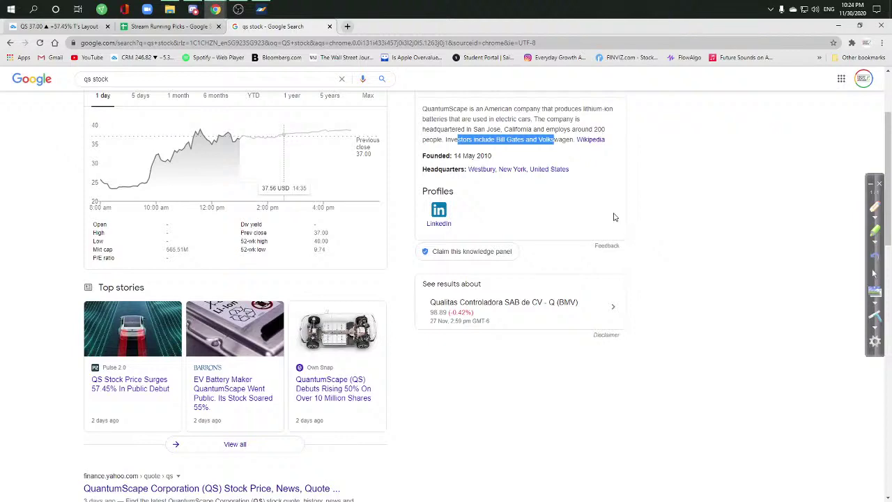
# Return to the QuantumScape chart on TradingView and view it on the 5-minute timeframe
pyautogui.click(48, 25)
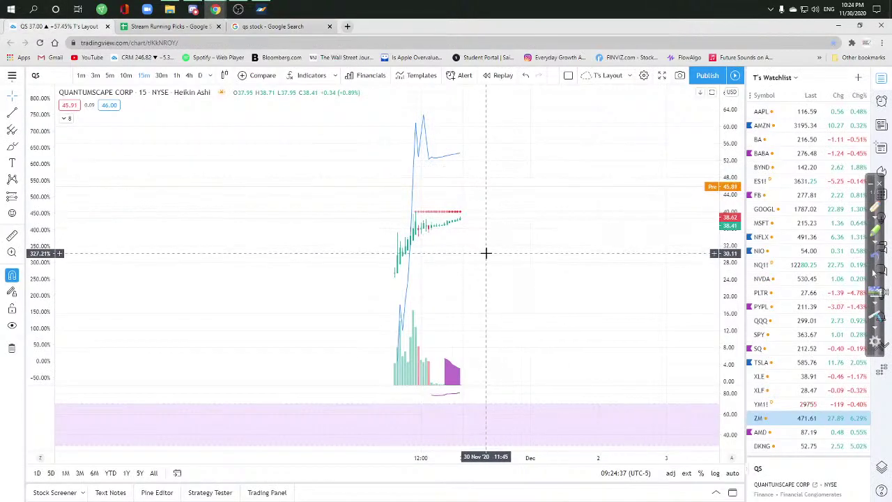
pyautogui.moveTo(485, 253); pyautogui.dragTo(309, 165)
pyautogui.click(110, 77)
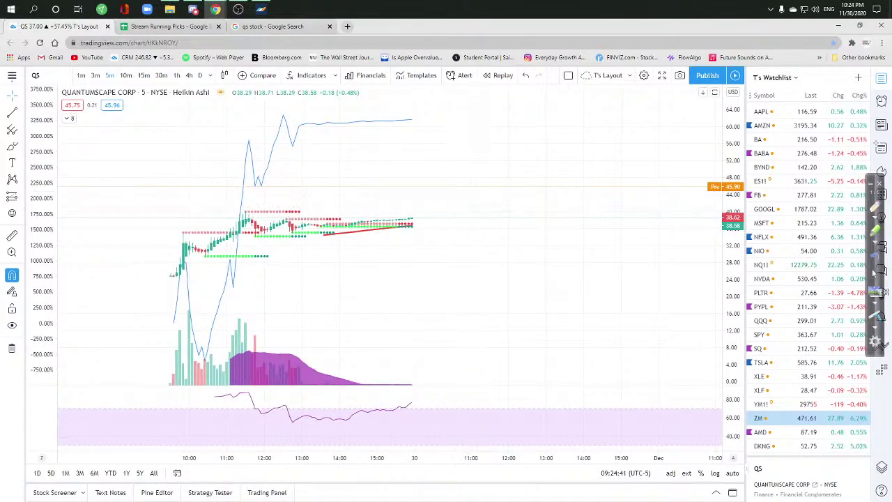
pyautogui.click(686, 473)
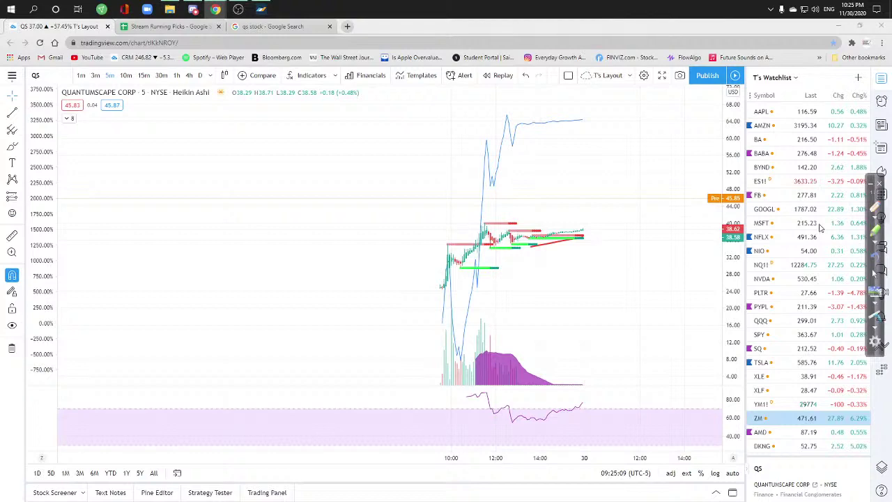
# View the Advanced Micro Devices (AMD) and Alibaba (BABA) charts on the 4-hour timeframe, examining their recent trends
pyautogui.write('amd')
pyautogui.press('Return')
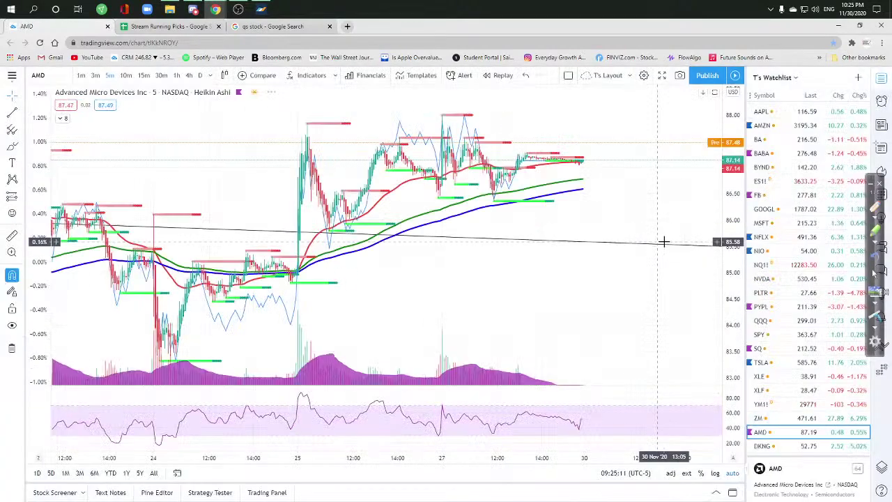
pyautogui.write('240')
pyautogui.press('Return')
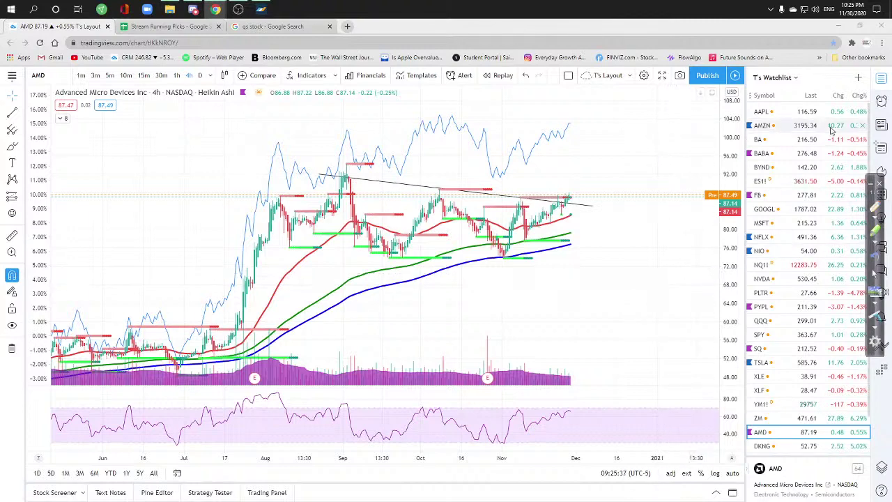
pyautogui.click(767, 153)
pyautogui.scroll(2, 619, 296)
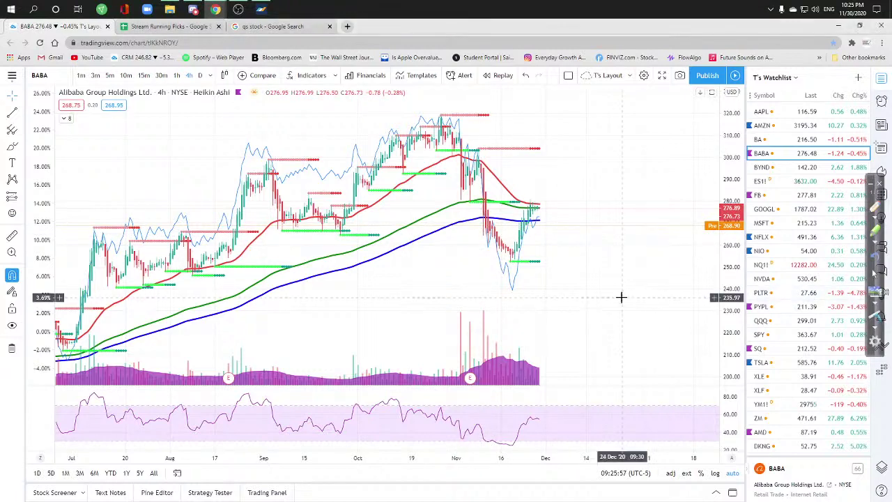
# Load the Palantir (PLTR) chart and view it on the 1-hour timeframe
pyautogui.write('PLTR')
pyautogui.press('Return')
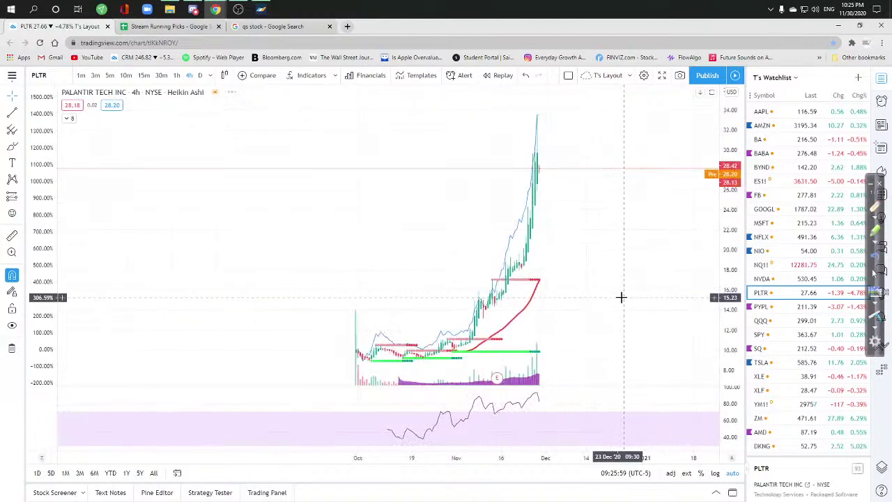
pyautogui.click(177, 78)
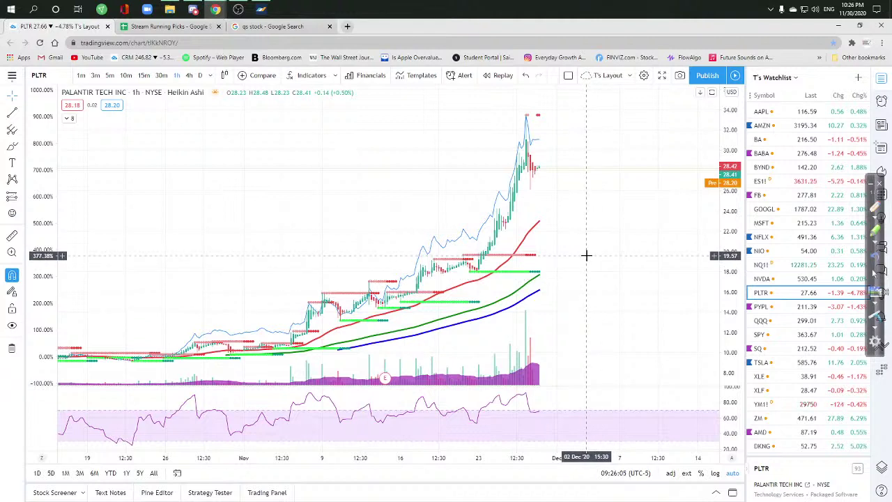
# Draw a rectangle zone on the PLTR chart between about 18 and 19.6, extending from mid-November into mid-December
pyautogui.click(21, 150)
pyautogui.click(59, 185)
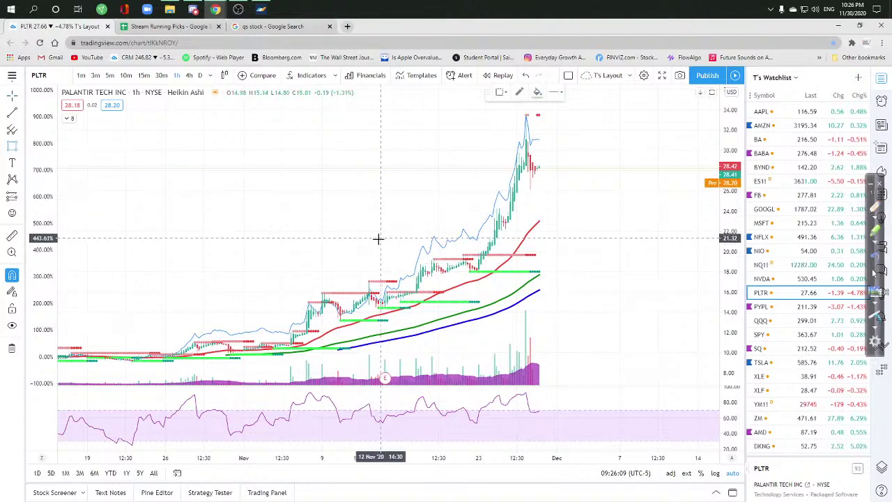
pyautogui.moveTo(363, 254); pyautogui.dragTo(695, 269)
pyautogui.click(694, 322)
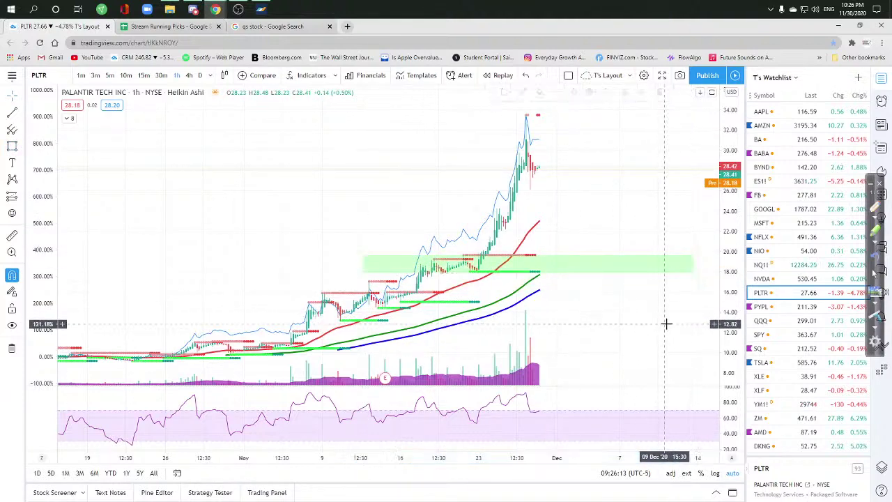
pyautogui.moveTo(694, 323); pyautogui.dragTo(607, 342)
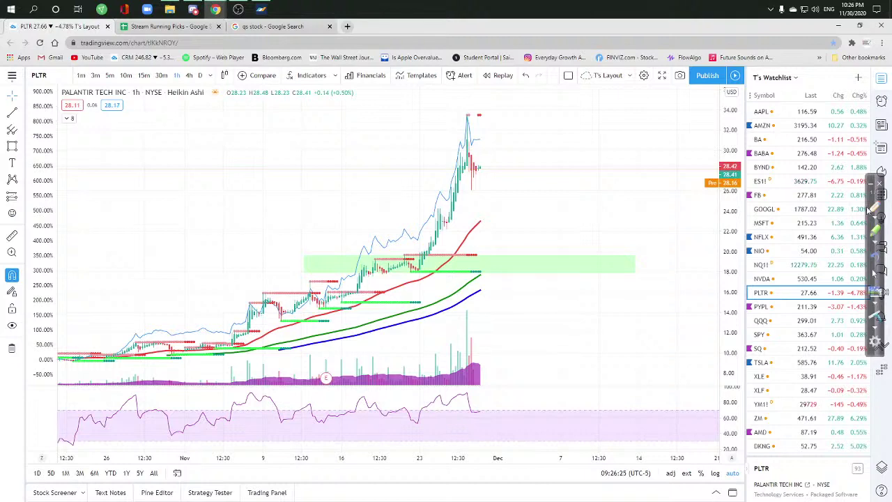
# Load the VXX volatility chart and examine its price decline since early November on the 1-hour timeframe
pyautogui.write('VXX')
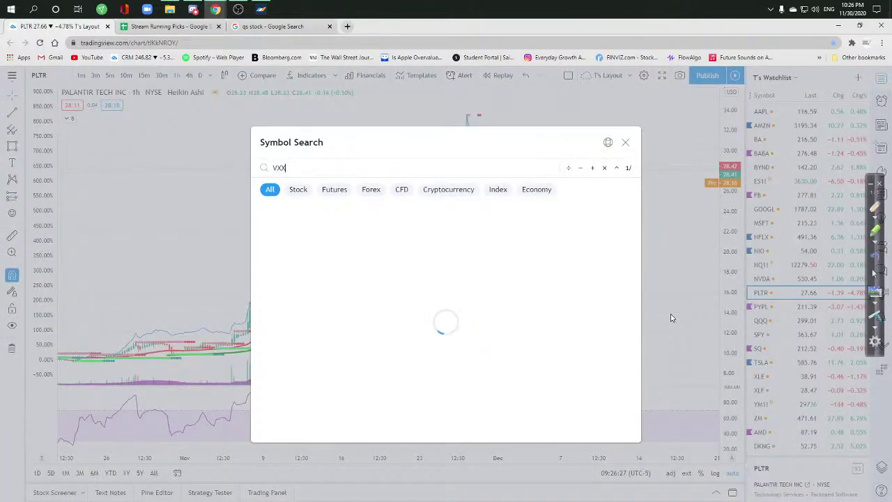
pyautogui.press('Return')
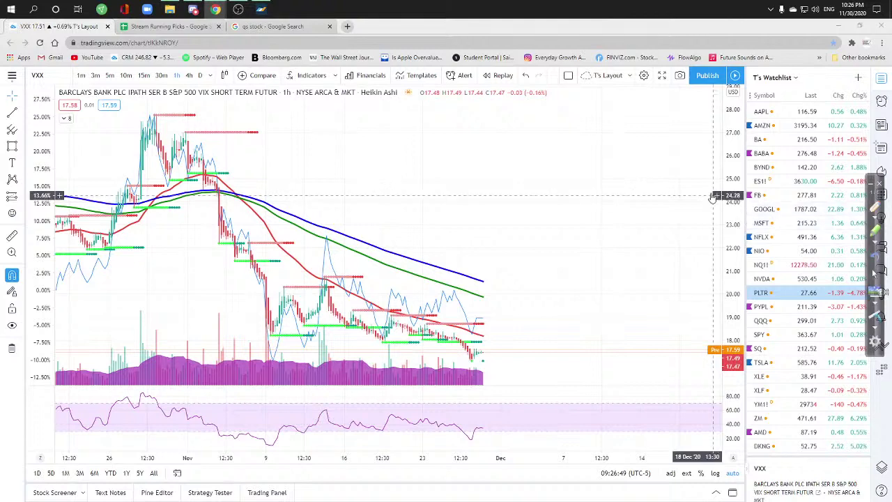
pyautogui.moveTo(365, 146); pyautogui.dragTo(410, 160)
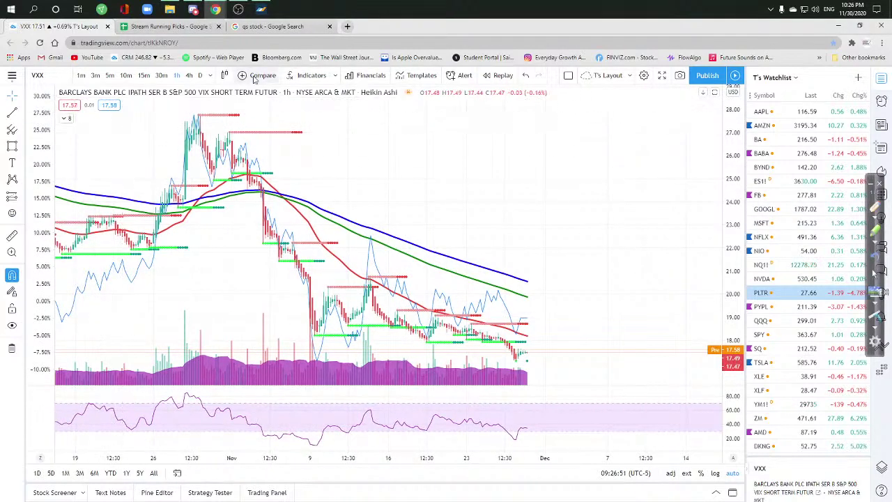
# Search the indicators library for "patternsmart" and examine the listed scripts without adding any
pyautogui.click(310, 78)
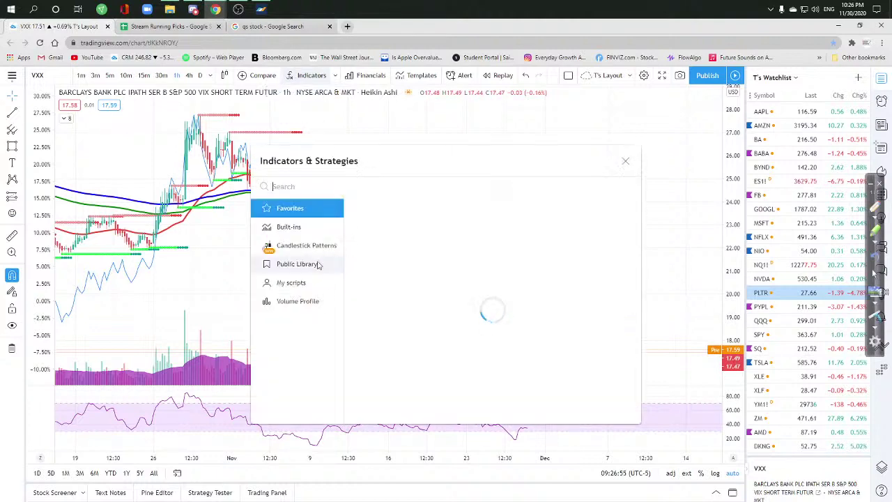
pyautogui.write('patternsmart')
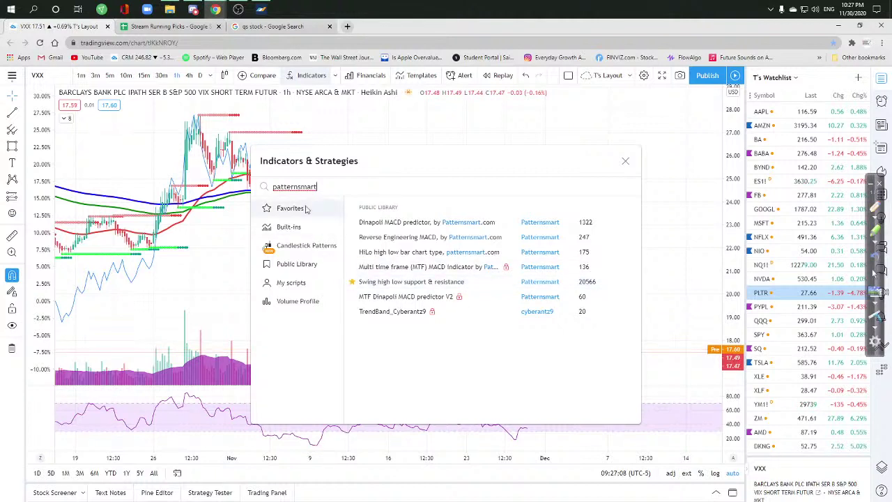
pyautogui.click(624, 162)
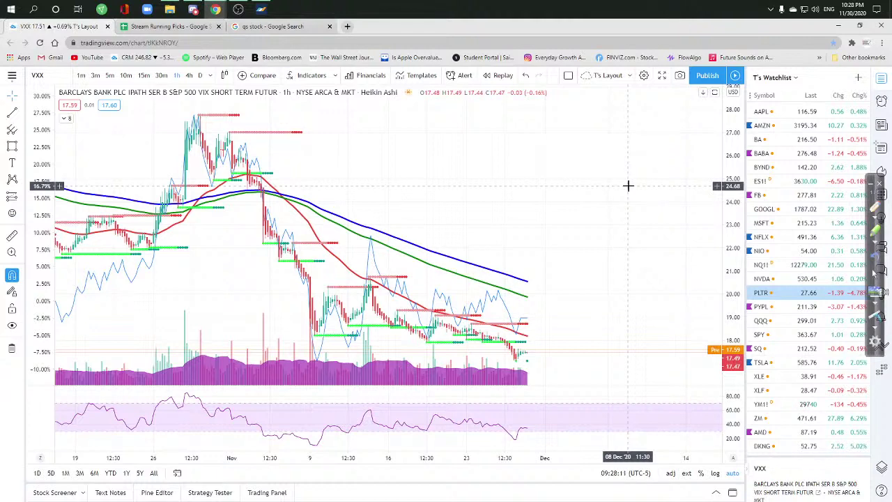
# Load the CrowdStrike (CRWD) chart and examine its October and November price swings on the 1-hour timeframe
pyautogui.write('crwd')
pyautogui.press('Return')
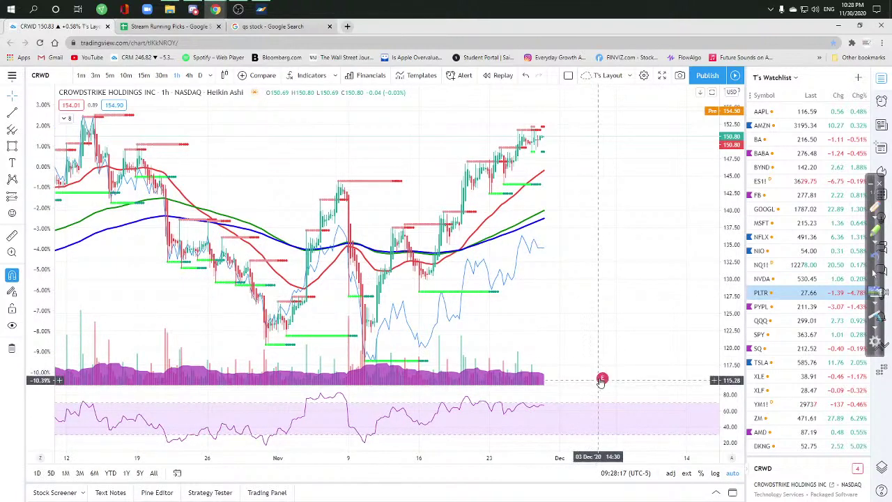
pyautogui.scroll(-1, 612, 254)
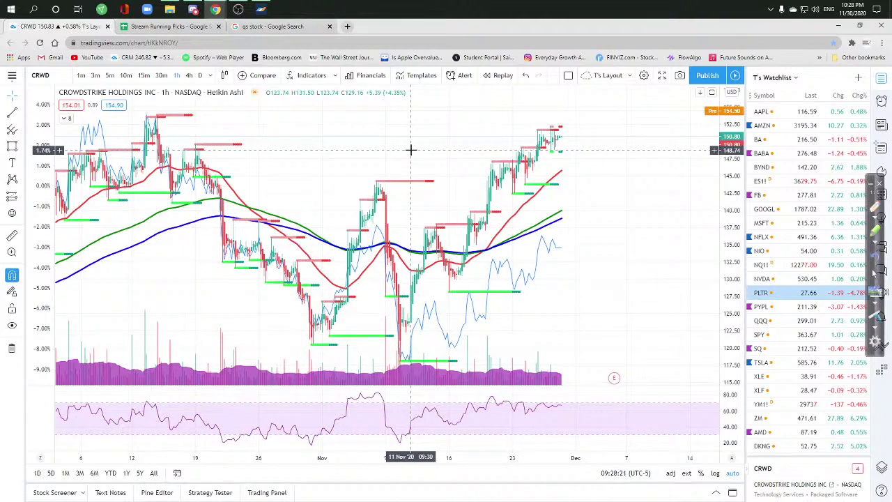
pyautogui.moveTo(377, 143); pyautogui.dragTo(446, 160)
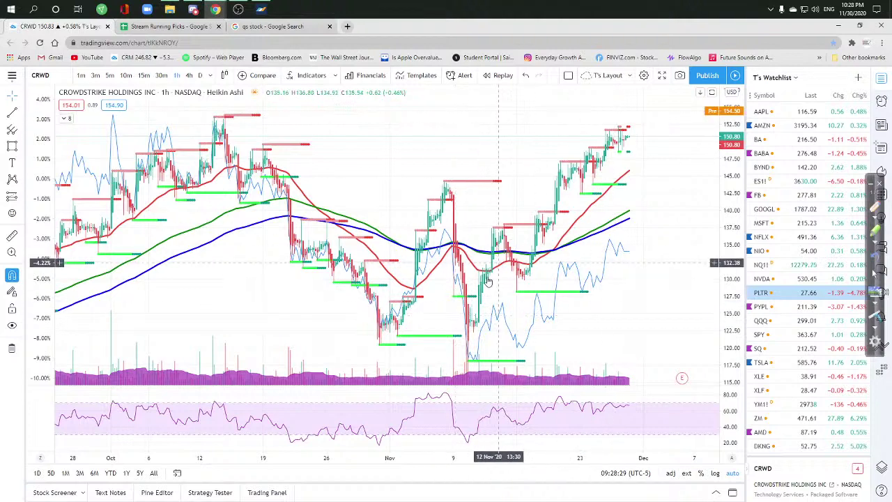
pyautogui.scroll(2, 571, 293)
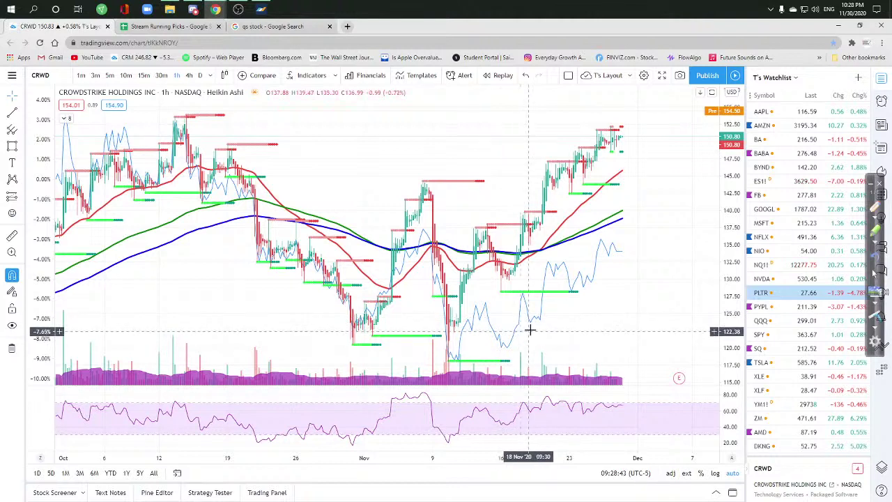
# Load the Blink Charging (BLNK) chart and examine its November rally up close on the 1-hour timeframe
pyautogui.write('BLNK')
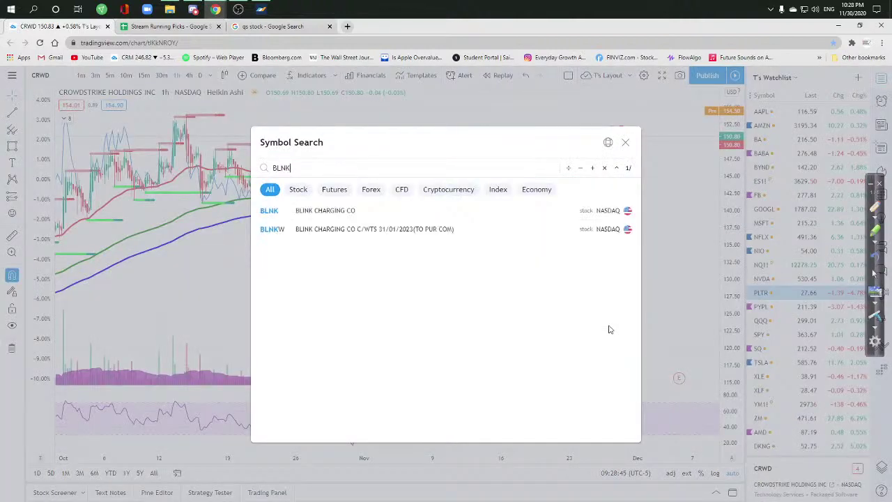
pyautogui.press('Return')
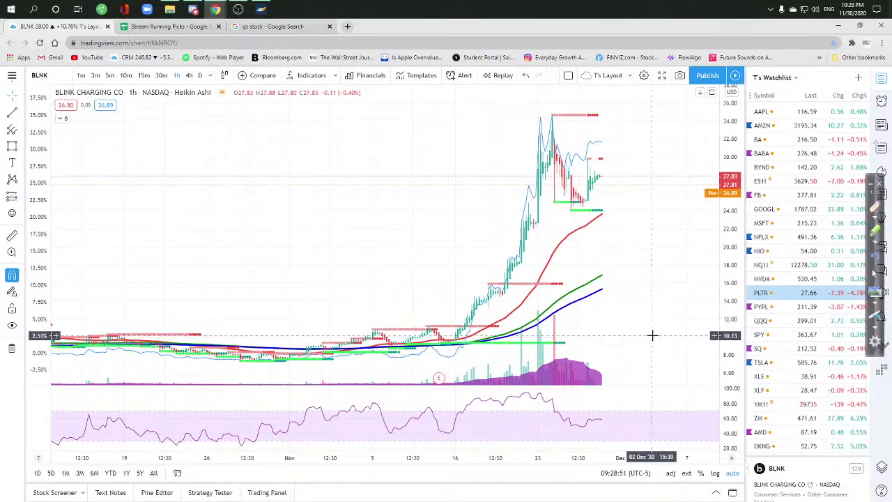
pyautogui.scroll(4, 623, 348)
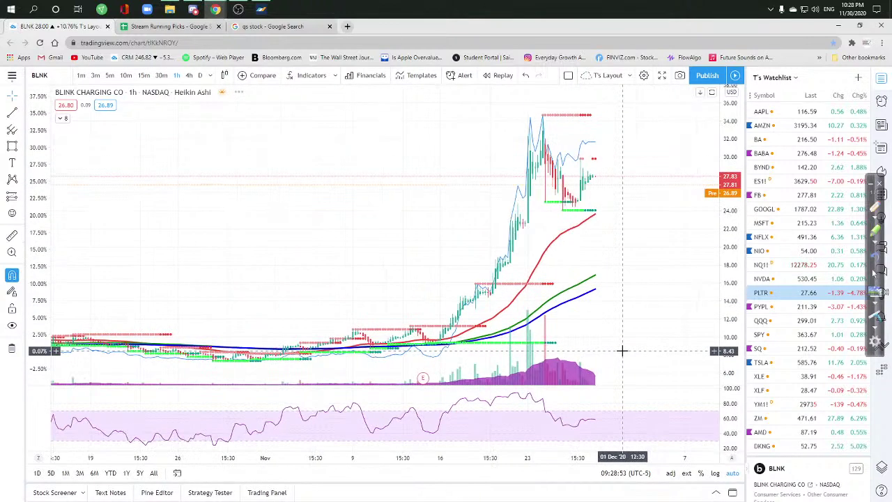
pyautogui.scroll(3, 622, 351)
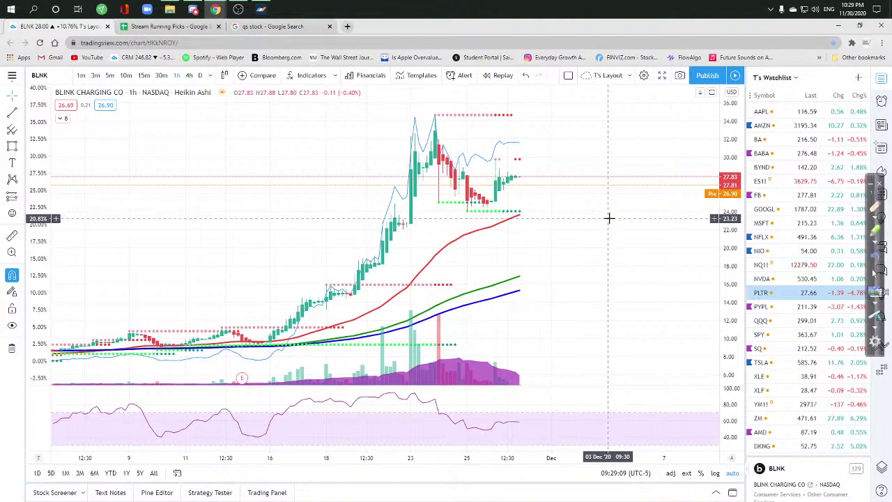
# Reload the CrowdStrike (CRWD) chart and view it on the 4-hour timeframe
pyautogui.write('crwd')
pyautogui.press('Return')
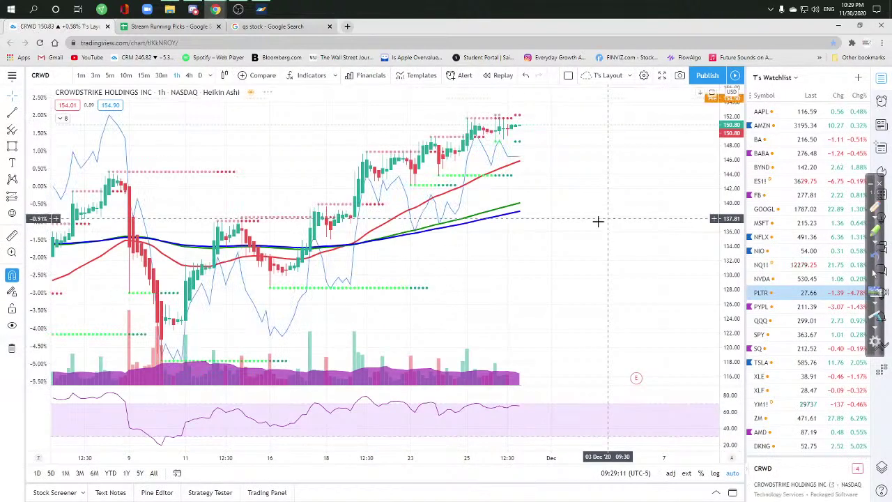
pyautogui.click(188, 75)
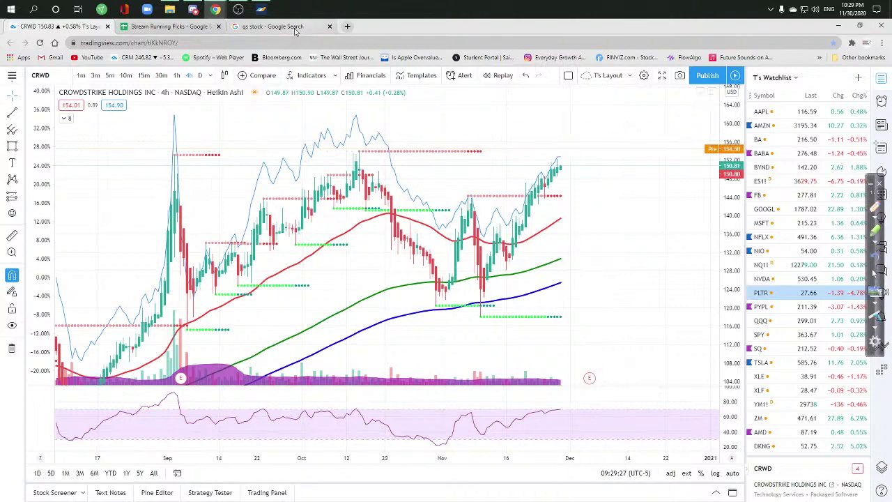
# Switch to the Stream Running Picks spreadsheet and add CRWD dated 11/30/2020 below RTX in the On Watch list
pyautogui.click(170, 26)
pyautogui.click(87, 363)
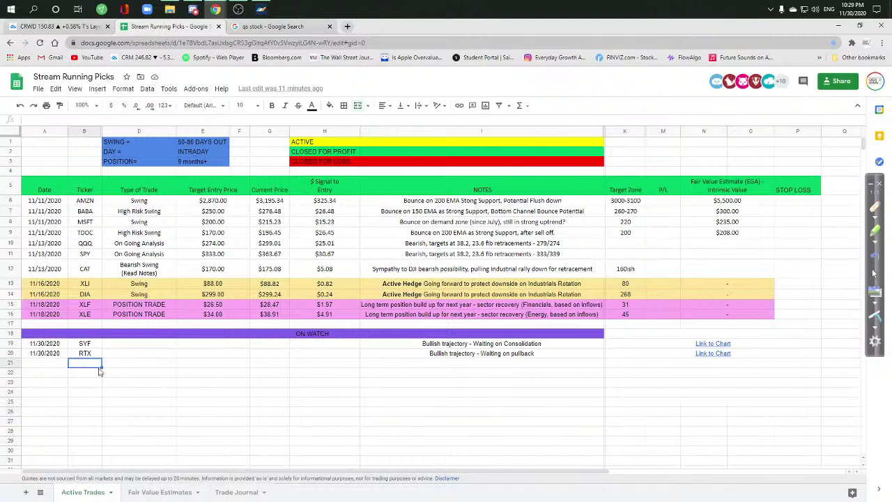
pyautogui.write('CRWD')
pyautogui.press('Left')
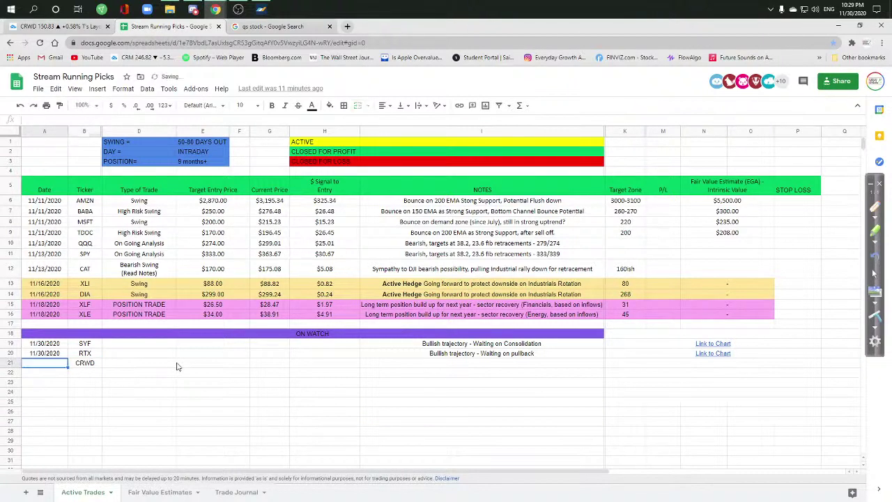
pyautogui.write('11/30/2020')
pyautogui.press('Right')
pyautogui.press('Right')
pyautogui.press('Right')
pyautogui.press('Right')
pyautogui.press('Right')
pyautogui.press('Right')
pyautogui.press('Right')
pyautogui.press('Right')
pyautogui.press('Right')
pyautogui.press('Right')
pyautogui.press('Right')
pyautogui.press('Right')
pyautogui.press('Right')
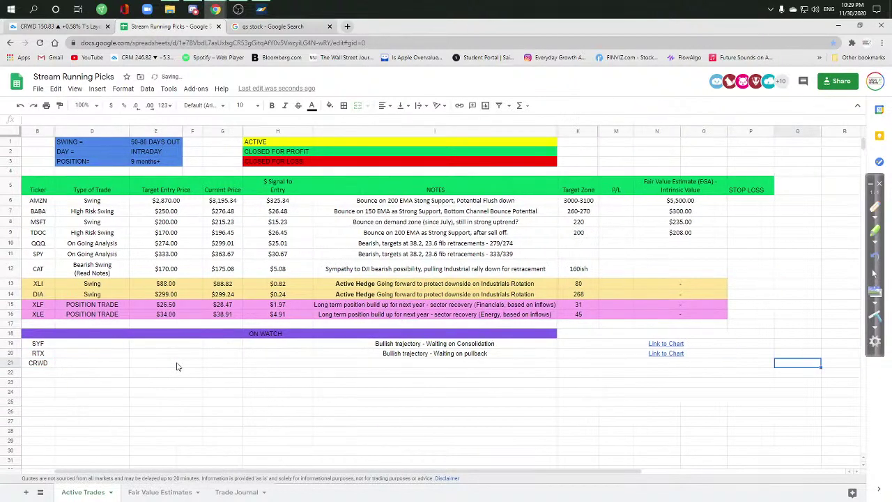
pyautogui.press('Left')
pyautogui.press('Left')
pyautogui.press('Left')
pyautogui.press('Left')
pyautogui.press('Left')
pyautogui.press('Left')
pyautogui.press('Left')
pyautogui.press('Left')
pyautogui.press('Left')
pyautogui.press('Left')
pyautogui.press('Left')
pyautogui.press('Left')
pyautogui.press('Left')
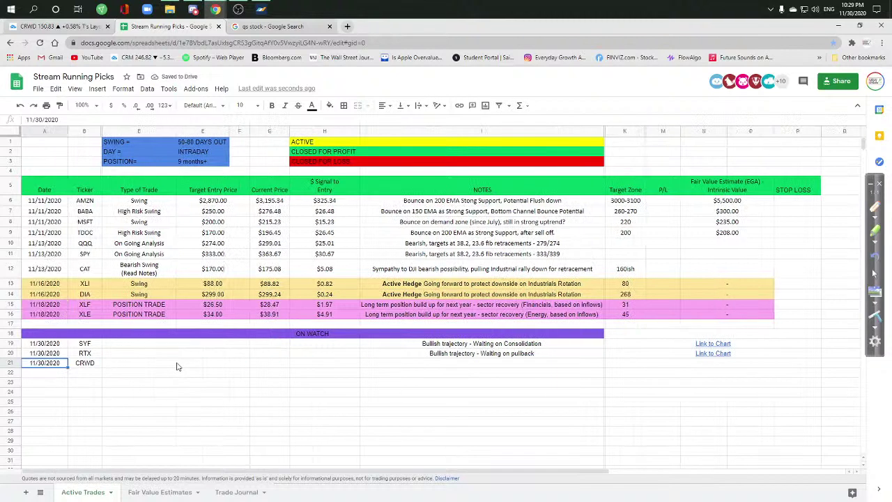
# Enter the note "Breaking into ATH territory - FOMO play" for the CRWD row
pyautogui.press('Right')
pyautogui.press('Right')
pyautogui.press('Right')
pyautogui.press('Right')
pyautogui.press('Right')
pyautogui.press('Right')
pyautogui.press('Right')
pyautogui.write('r')
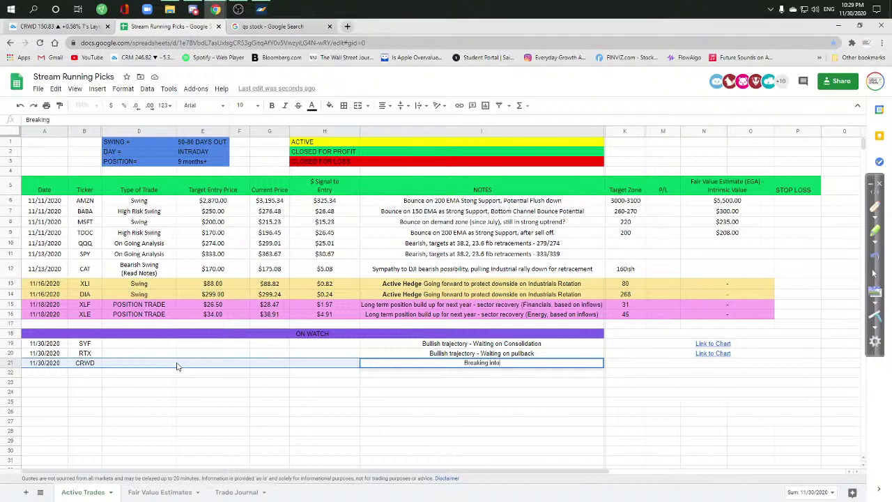
pyautogui.write('reaking into ATH territory - FOM')
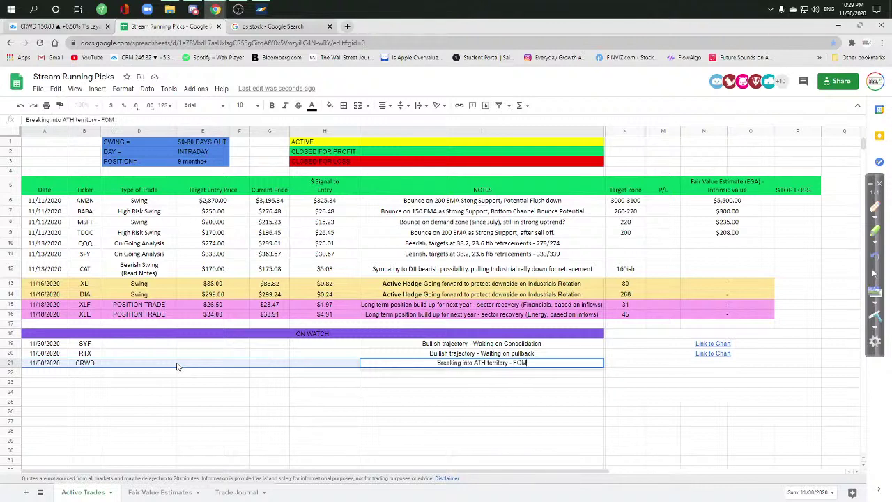
pyautogui.write('O play')
pyautogui.press('Return')
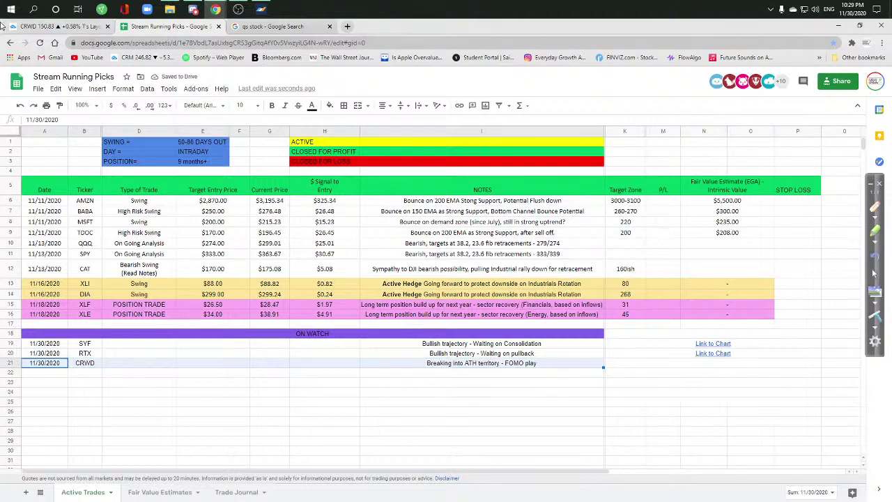
# Return to TradingView and examine the Salesforce (CRM) and Snap (SNAP) charts on the 4-hour timeframe
pyautogui.click(37, 26)
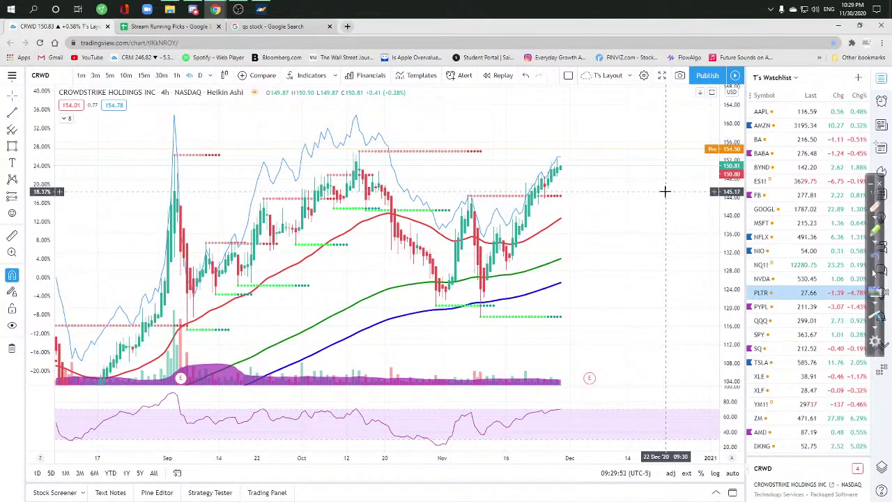
pyautogui.write('crm')
pyautogui.press('Return')
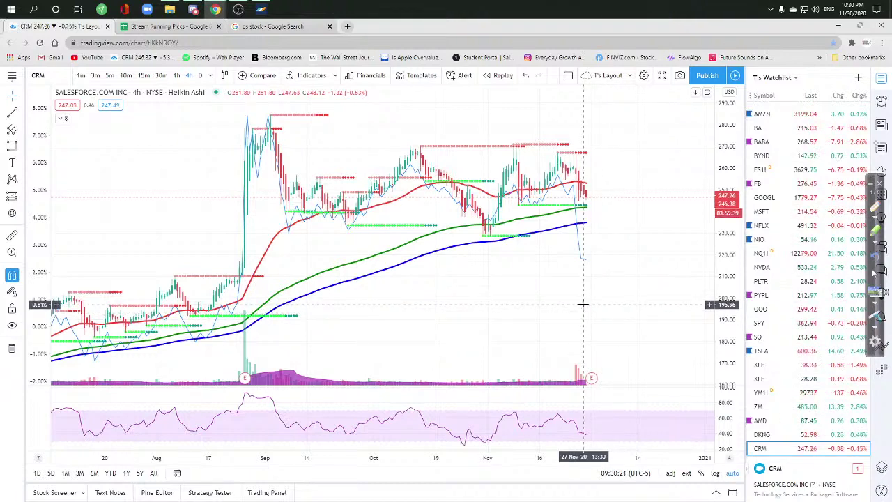
pyautogui.scroll(4, 580, 302)
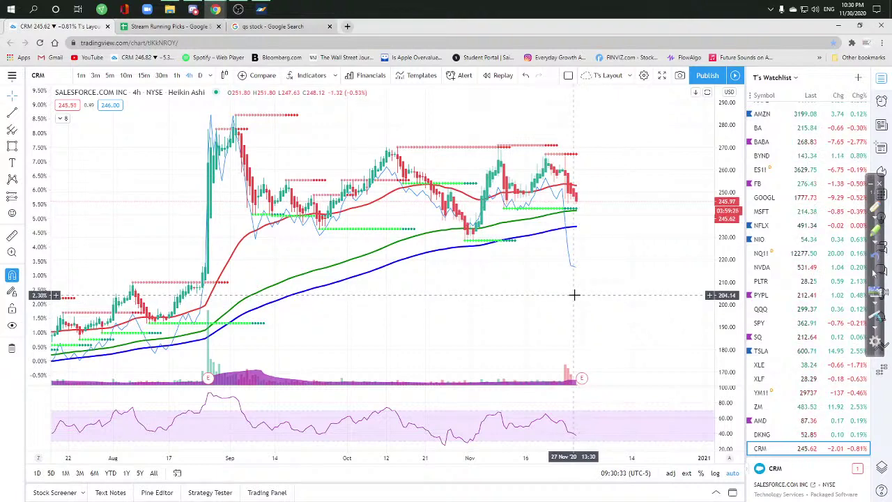
pyautogui.write('snap')
pyautogui.press('Return')
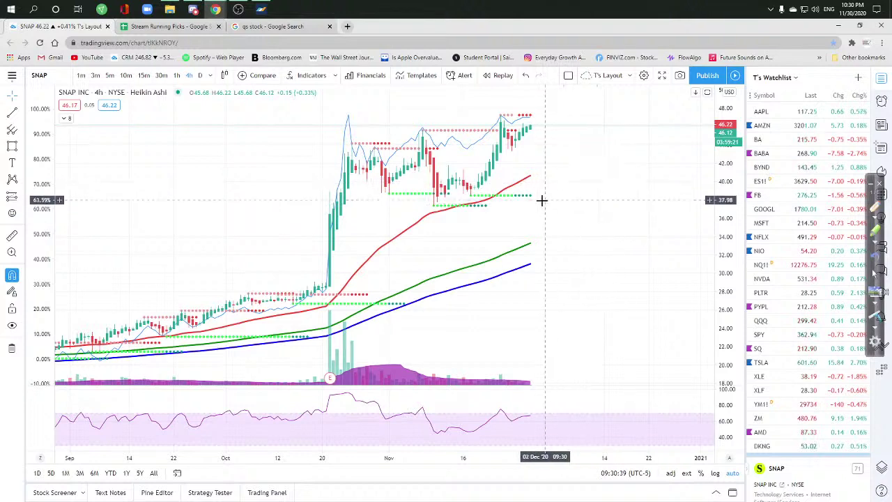
# Go back to the Stream Running Picks spreadsheet and add SNAP dated 11/30/2020 below CRWD in the On Watch list
pyautogui.click(306, 26)
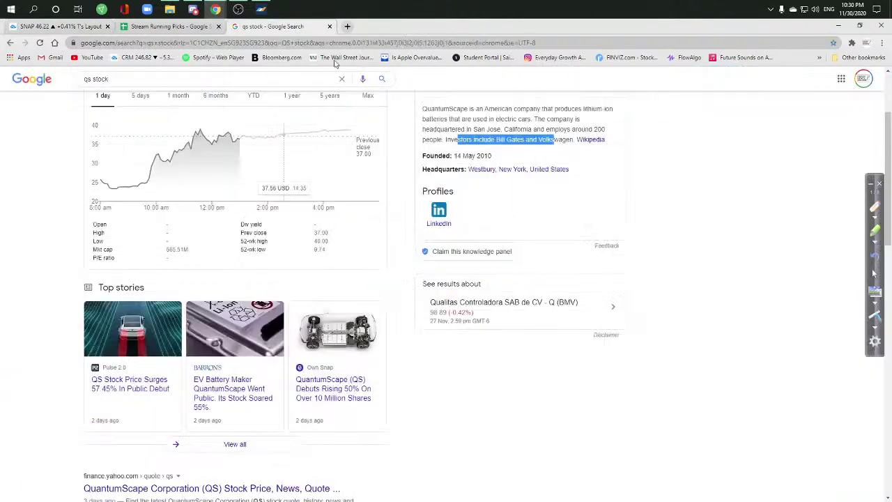
pyautogui.click(183, 27)
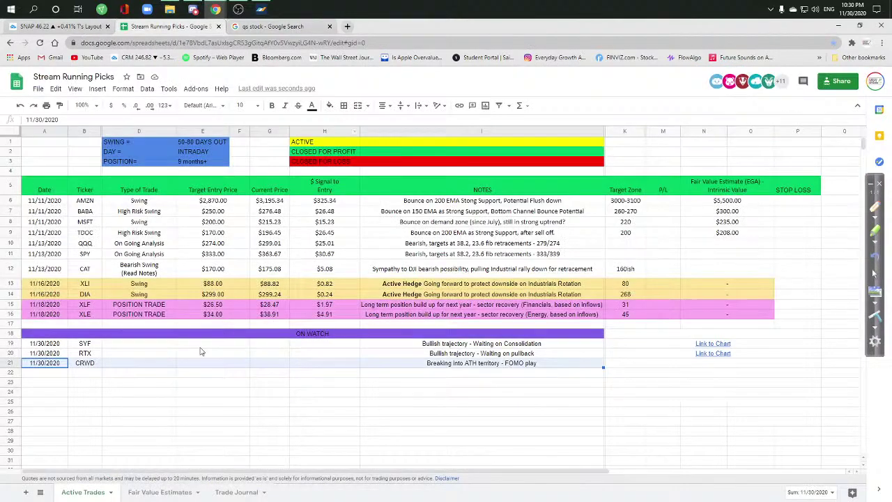
pyautogui.click(86, 374)
pyautogui.write('SNAP')
pyautogui.press('Left')
pyautogui.hotkey('ctrl', ';')
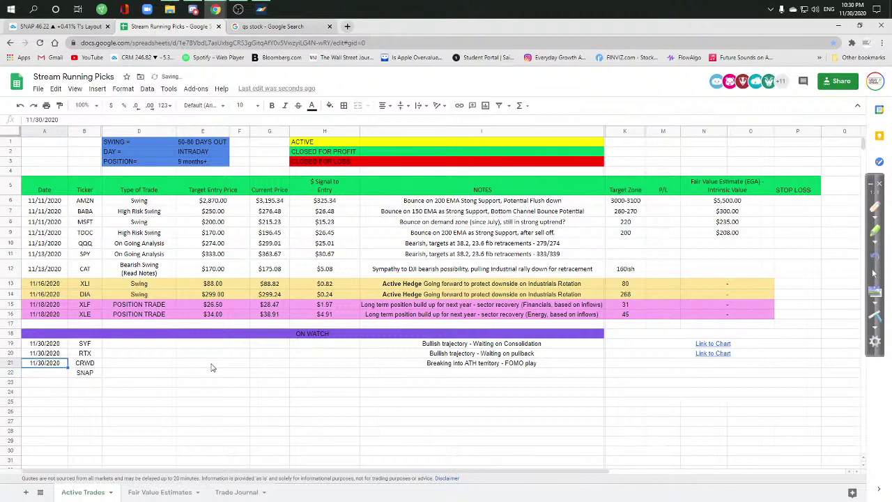
pyautogui.press('Tab')
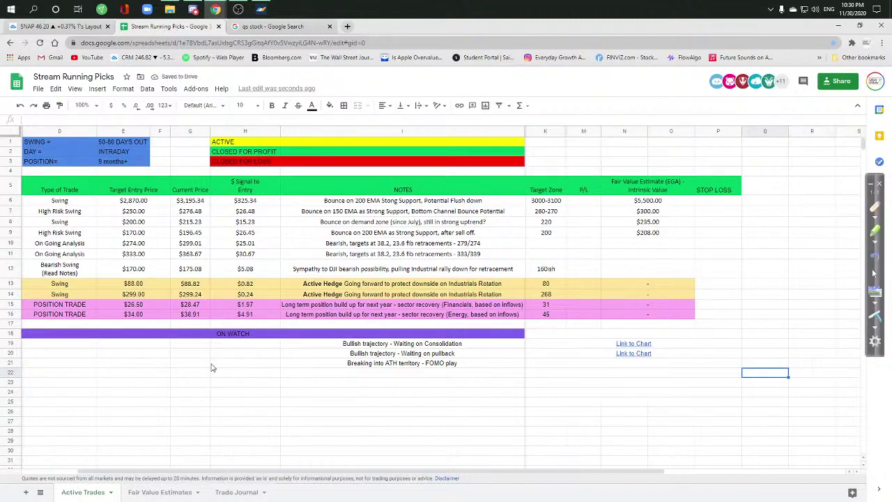
# Copy the CRWD note "Breaking into ATH territory - FOMO play" into the notes of the SNAP row
pyautogui.press('Right')
pyautogui.press('Right')
pyautogui.press('Right')
pyautogui.press('Right')
pyautogui.press('Right')
pyautogui.press('Up')
pyautogui.hotkey('ctrl', 'c')
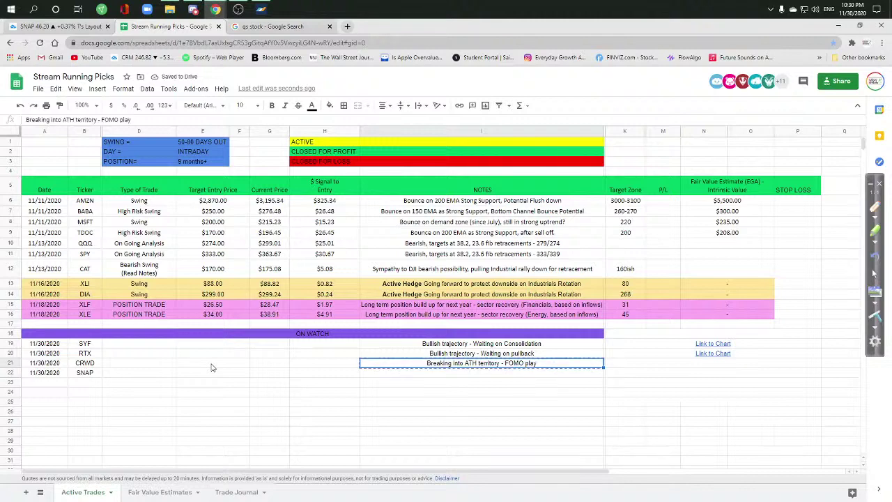
pyautogui.press('Down')
pyautogui.hotkey('ctrl', 'v')
pyautogui.press('Left')
pyautogui.press('Left')
pyautogui.press('Left')
pyautogui.press('Left')
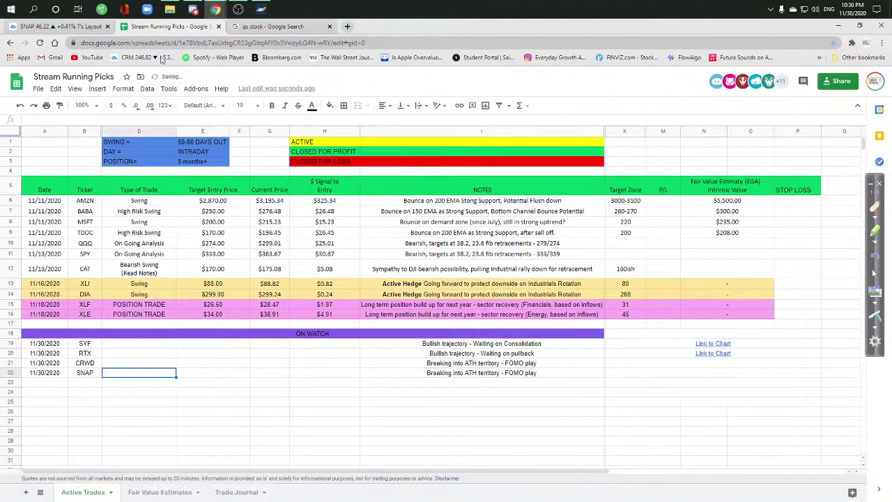
# Switch back to TradingView, load the Apple (AAPL) chart and examine its price around the marked zones up close
pyautogui.click(59, 26)
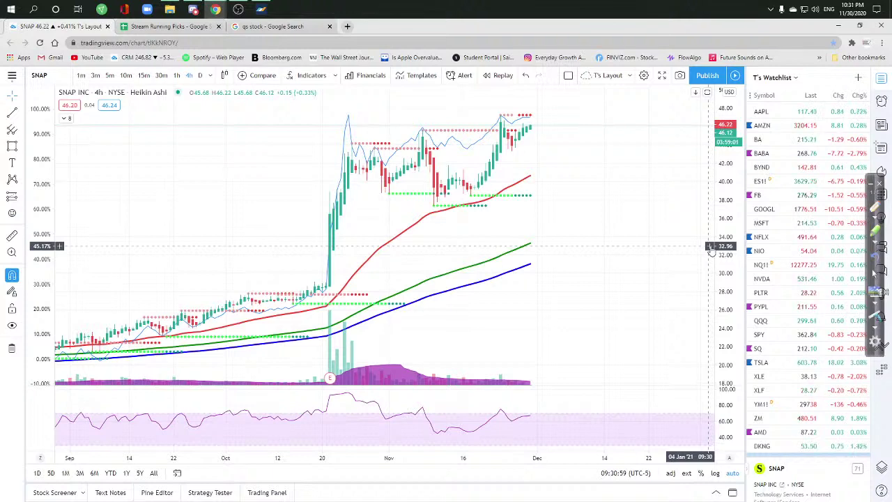
pyautogui.click(787, 113)
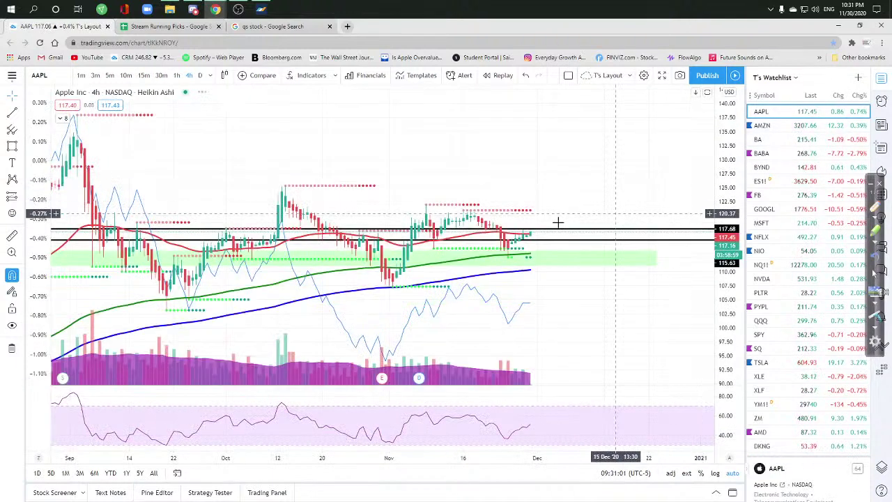
pyautogui.moveTo(547, 282); pyautogui.dragTo(541, 278)
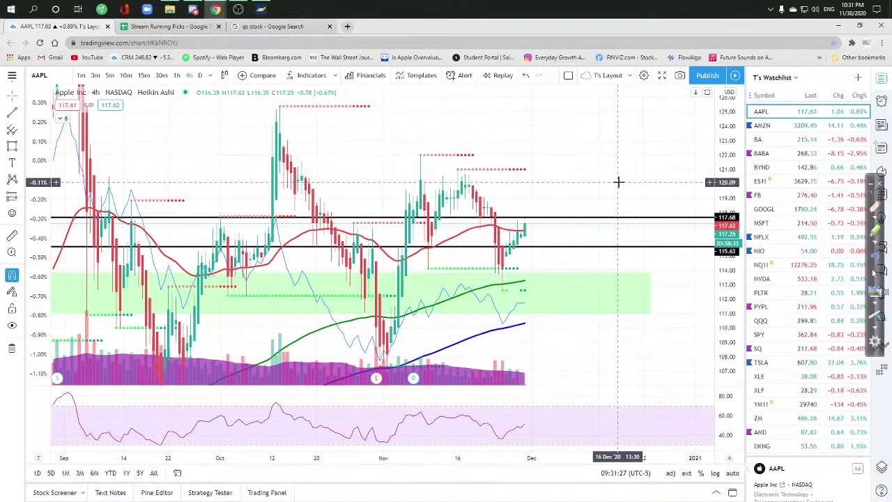
# Switch to MetaTrader and view the latest bars of the S&P500 and ND charts on the M5 timeframe
pyautogui.click(261, 8)
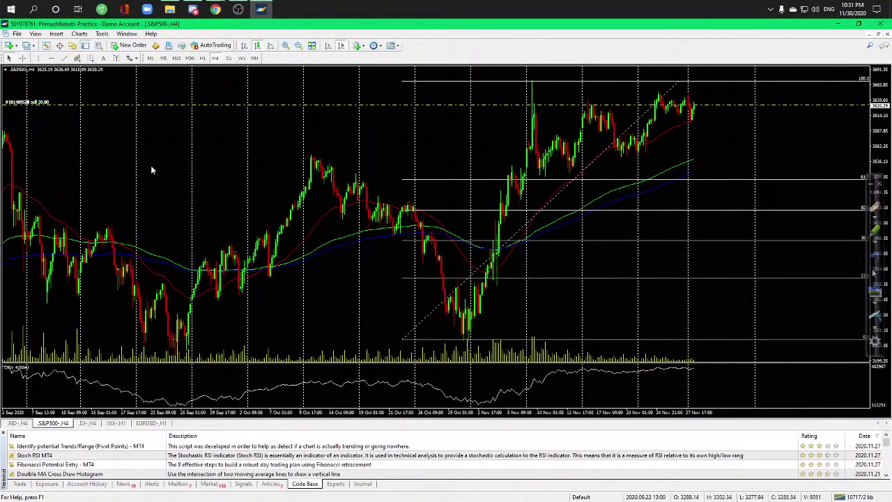
pyautogui.click(163, 58)
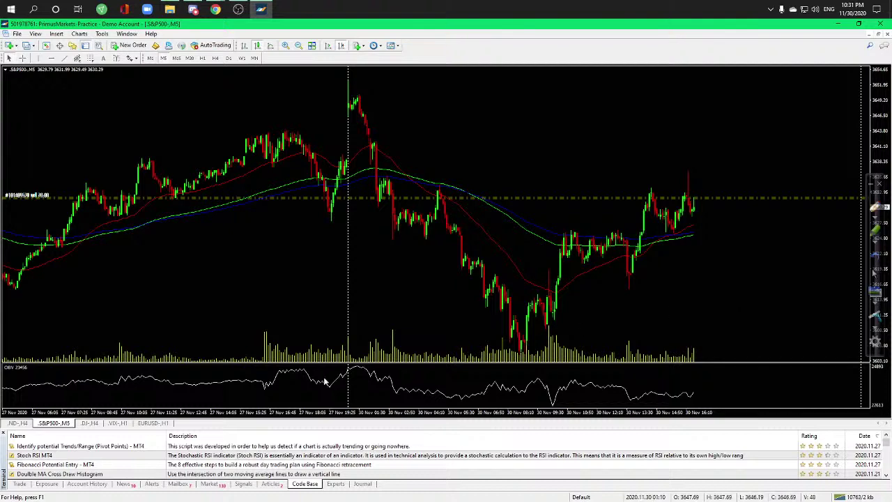
pyautogui.click(19, 423)
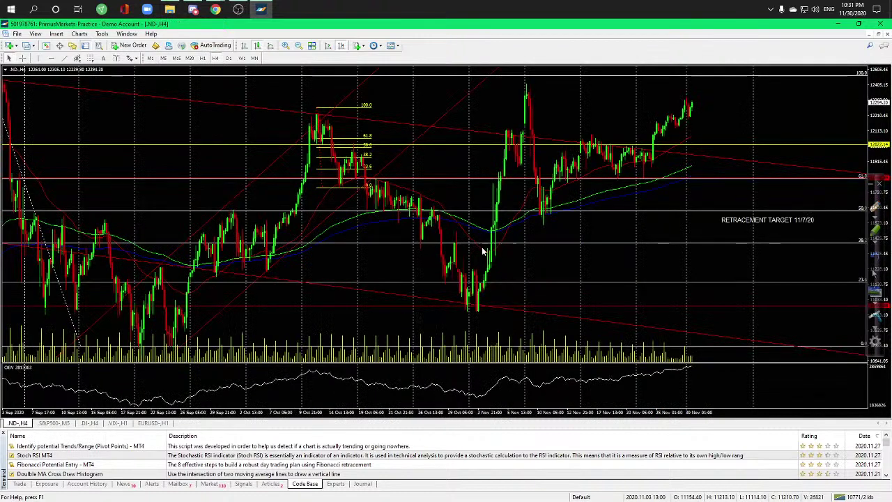
pyautogui.click(163, 58)
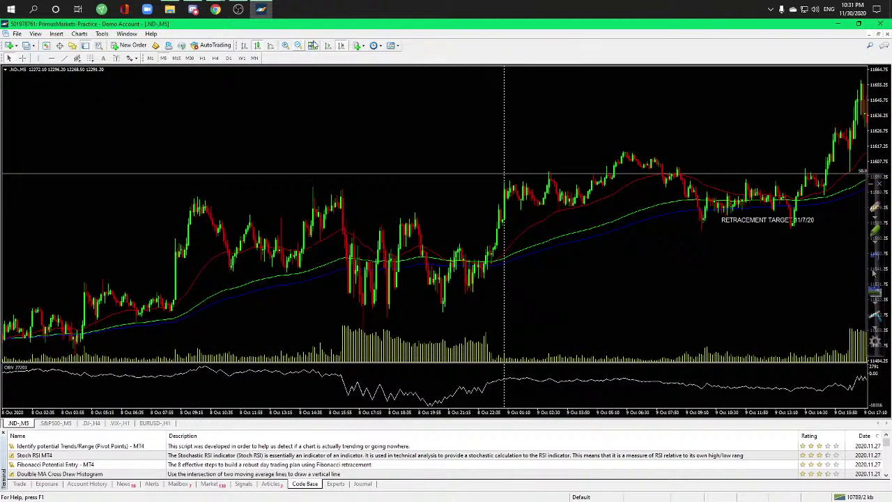
pyautogui.click(341, 45)
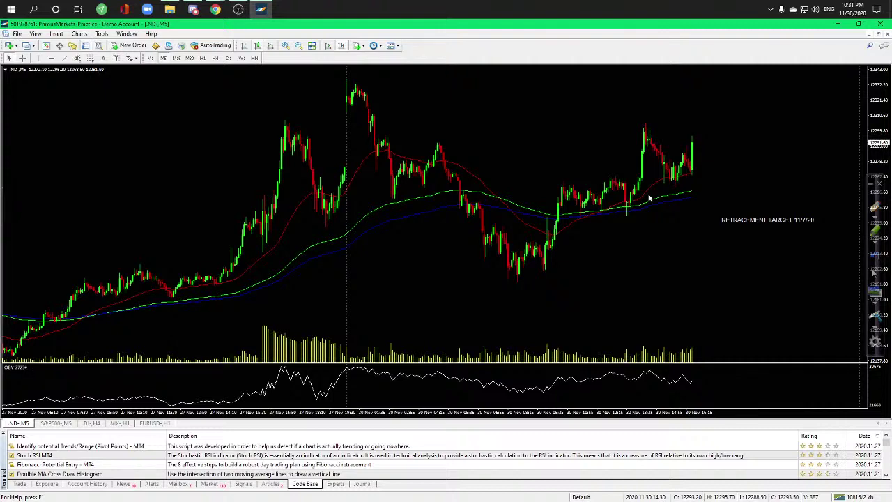
# Set the DJ chart to M5 at its latest bars and compare it with the S&P500 and ND charts
pyautogui.click(96, 422)
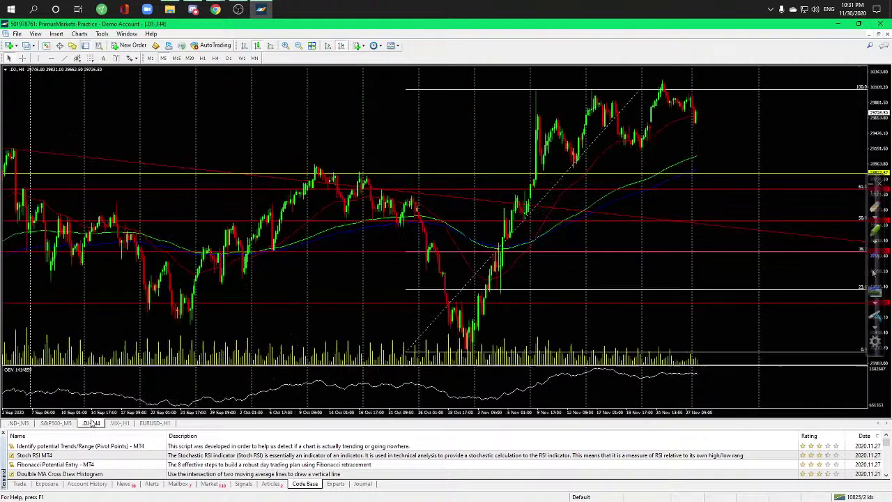
pyautogui.click(164, 57)
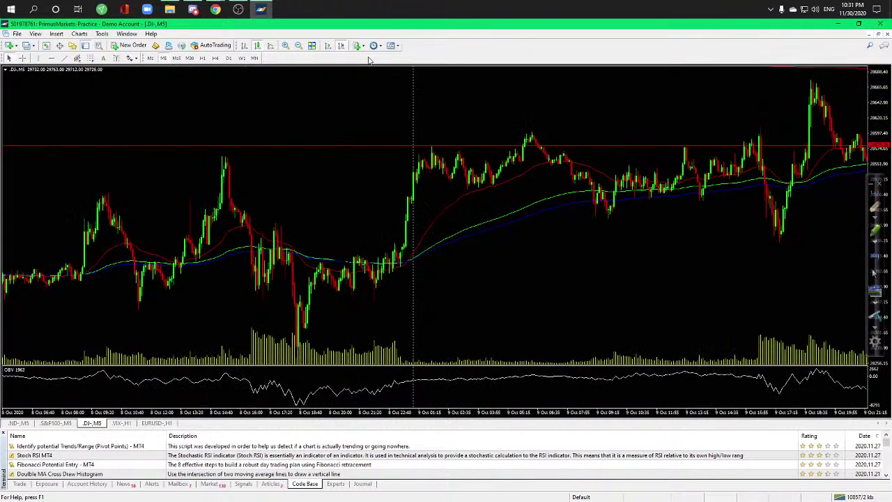
pyautogui.click(342, 46)
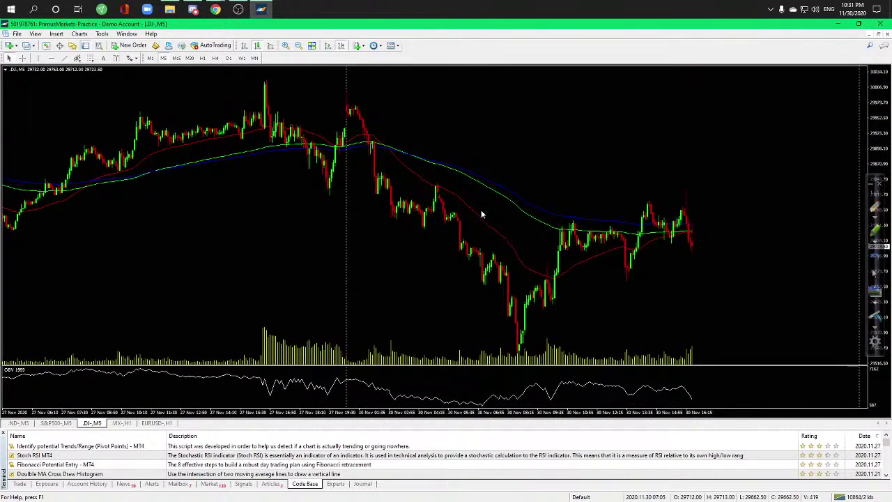
pyautogui.click(45, 424)
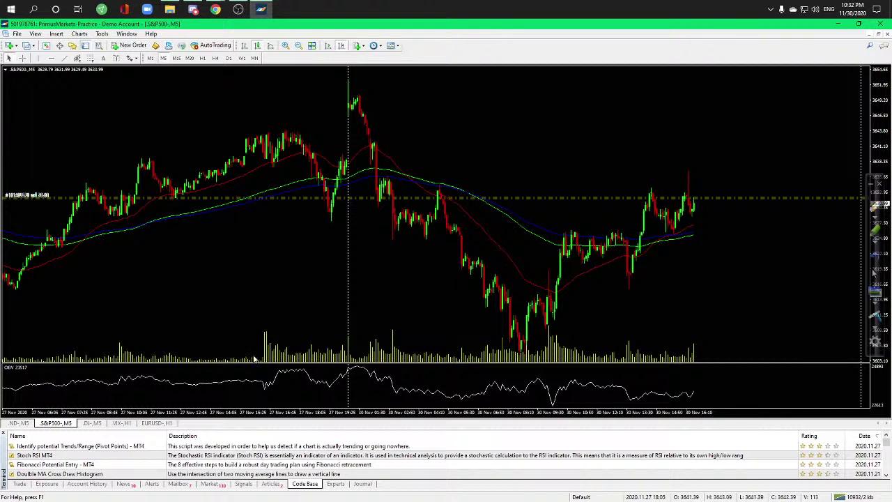
pyautogui.click(20, 423)
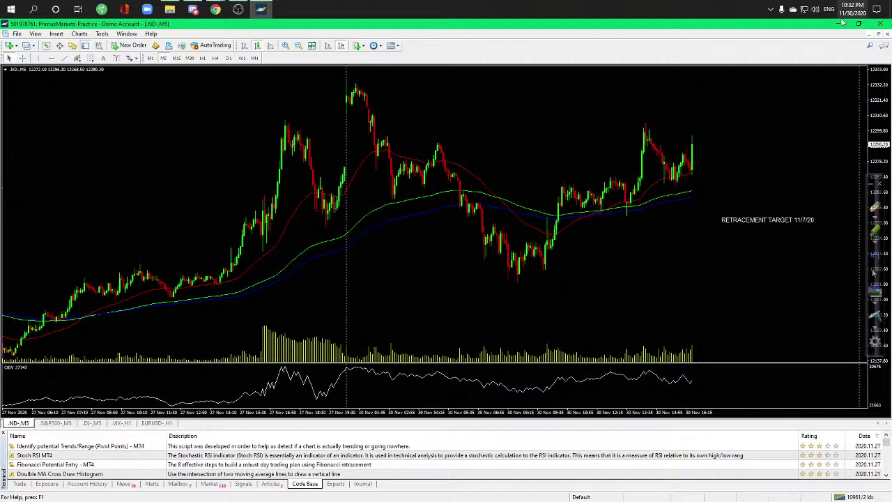
# Switch to Chrome and open three more TradingView chart tabs directly beside the AAPL chart tab
pyautogui.click(215, 9)
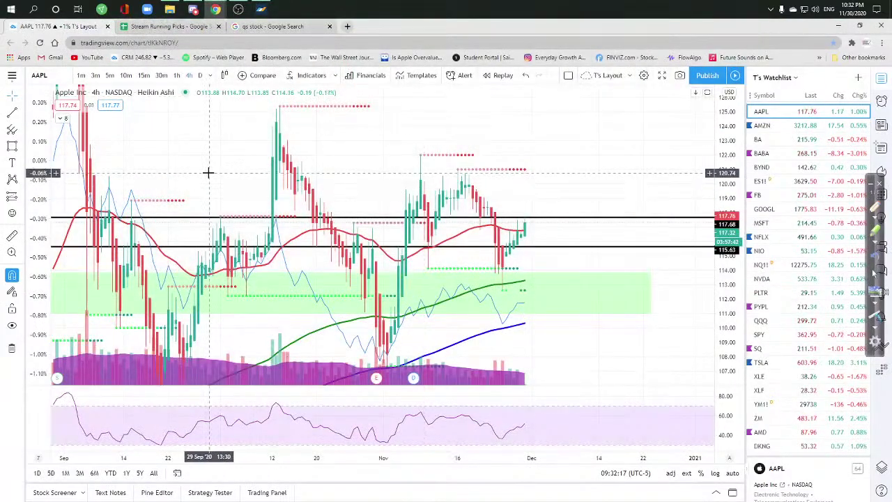
pyautogui.click(346, 27)
pyautogui.moveTo(346, 27); pyautogui.dragTo(138, 26)
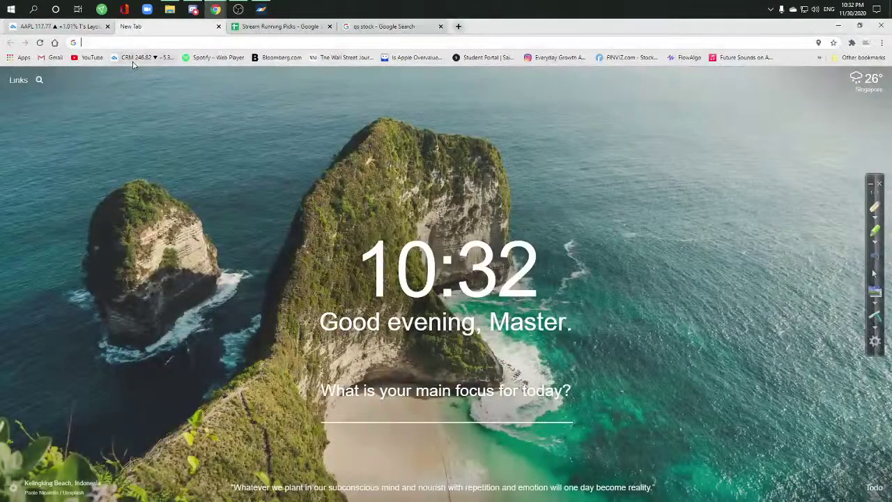
pyautogui.click(145, 57)
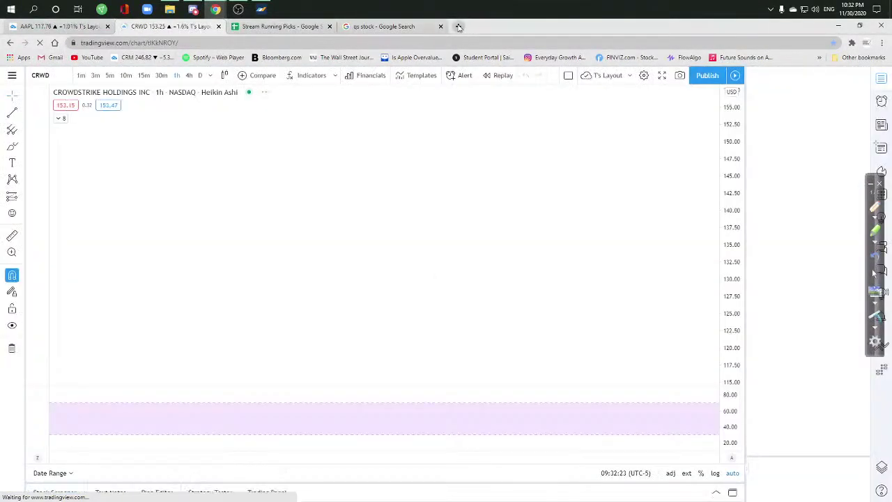
pyautogui.click(458, 27)
pyautogui.moveTo(502, 27); pyautogui.dragTo(279, 27)
pyautogui.click(136, 57)
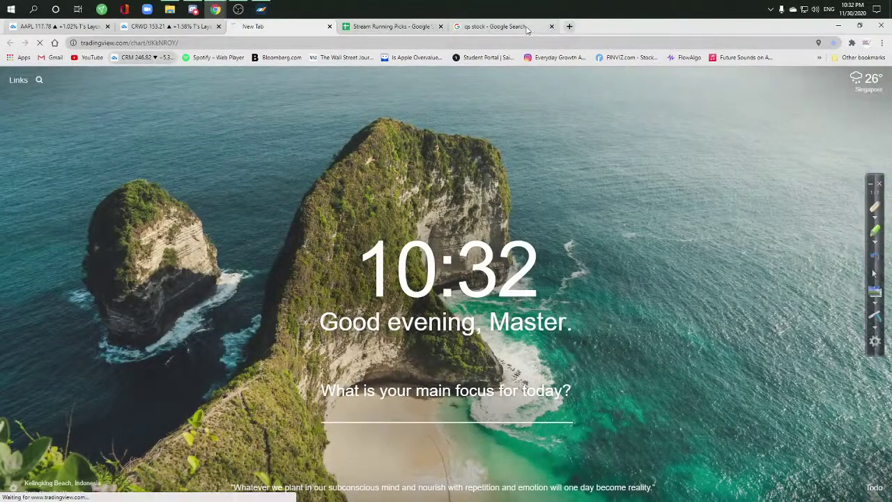
pyautogui.click(569, 27)
pyautogui.moveTo(571, 26); pyautogui.dragTo(411, 31)
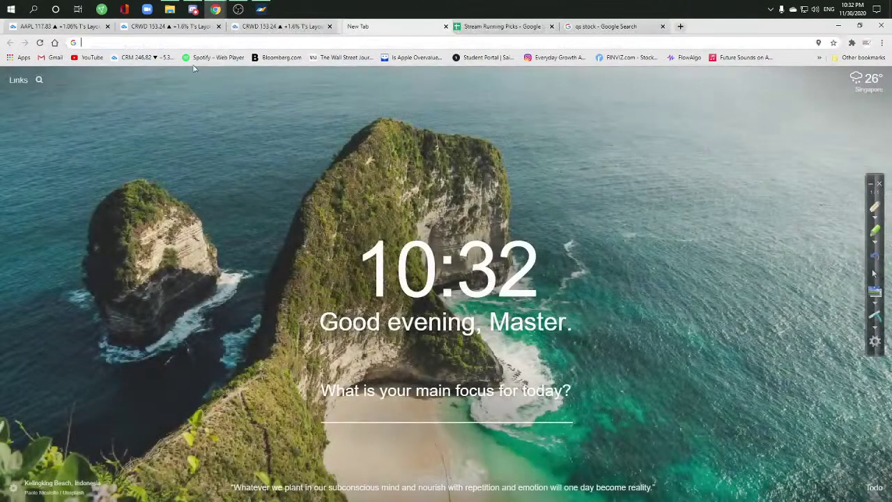
pyautogui.click(144, 57)
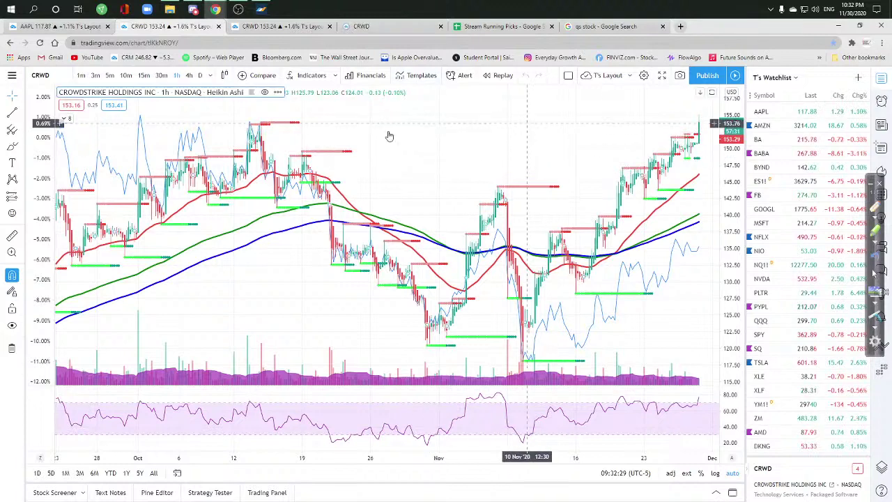
# Set the first new CRWD chart to the 15-minute timeframe and bring the AAPL chart through 15 minutes down to 5 minutes
pyautogui.moveTo(325, 105); pyautogui.dragTo(186, 103)
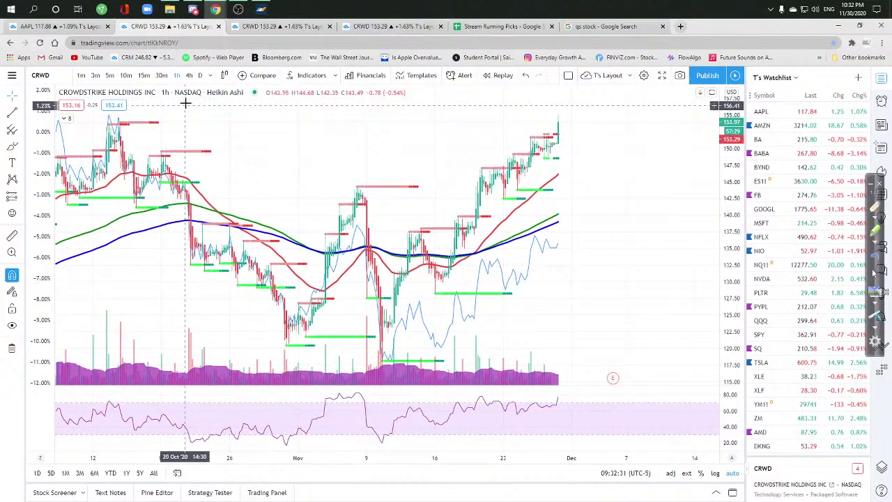
pyautogui.click(143, 76)
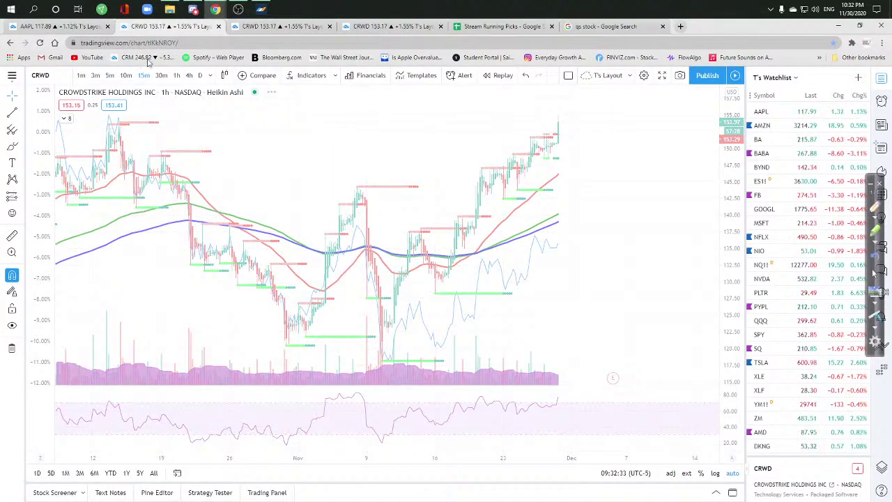
pyautogui.click(77, 27)
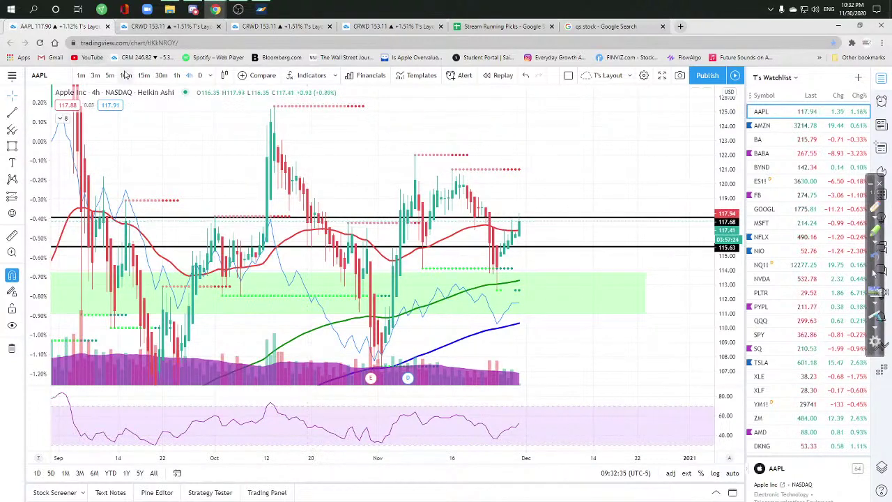
pyautogui.click(144, 76)
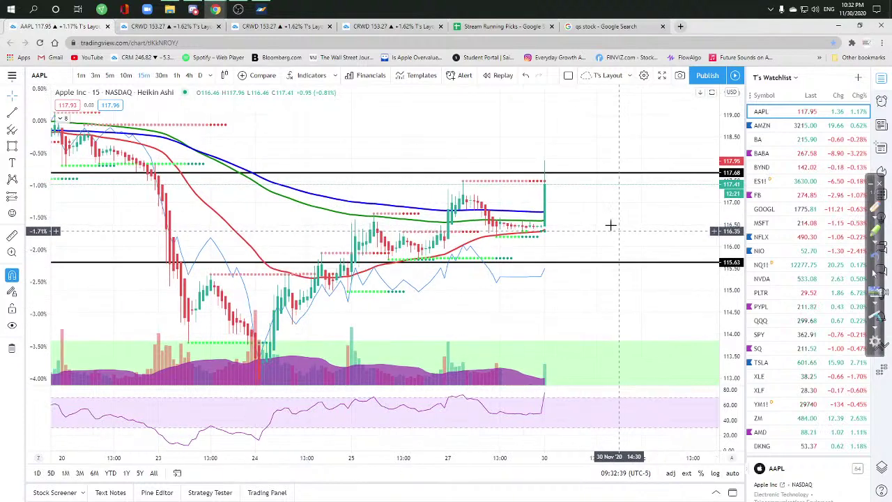
pyautogui.click(110, 75)
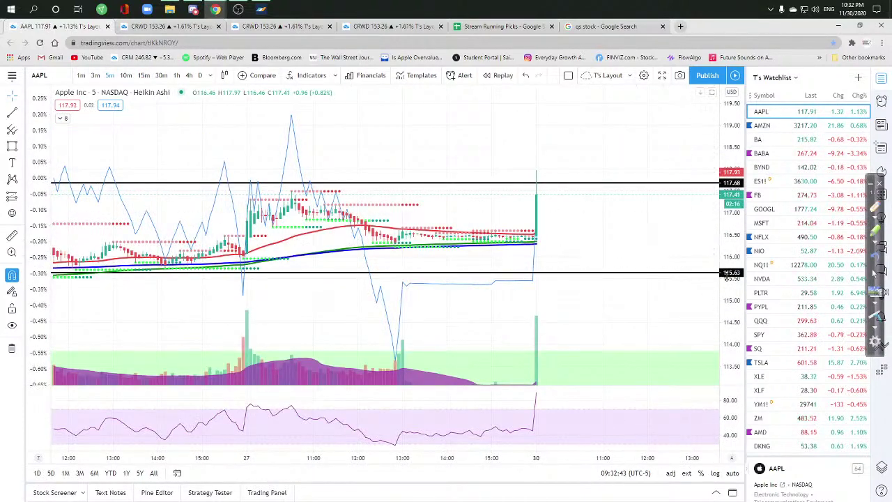
pyautogui.scroll(-4, 667, 223)
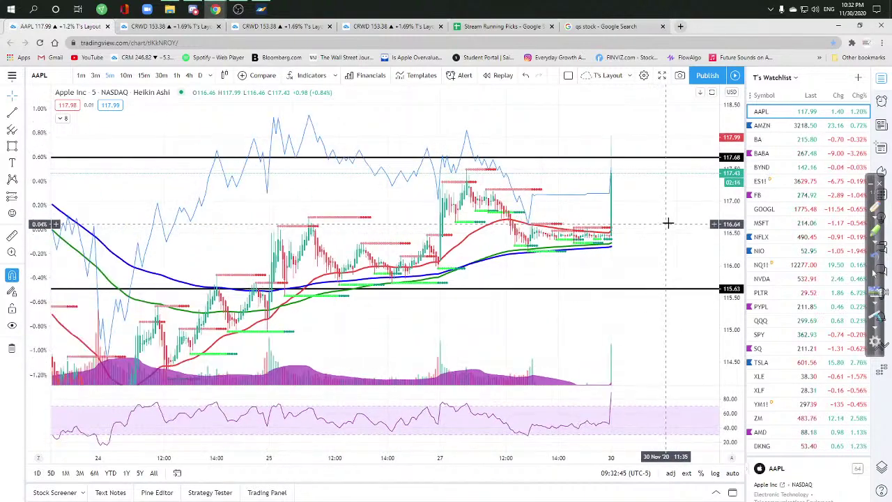
# Open FlowAlgo in a new browser tab, log in with the prefilled credentials and return to the AAPL chart
pyautogui.click(680, 27)
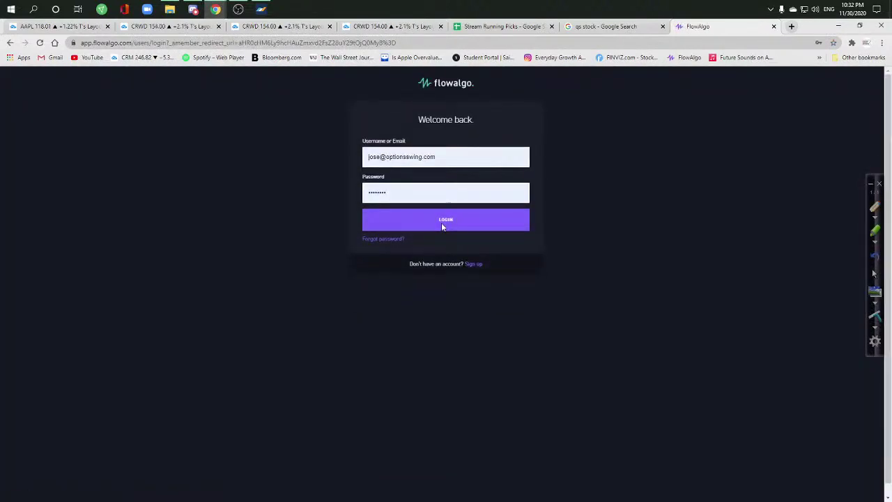
pyautogui.click(441, 222)
pyautogui.hotkey('ctrl', '1')
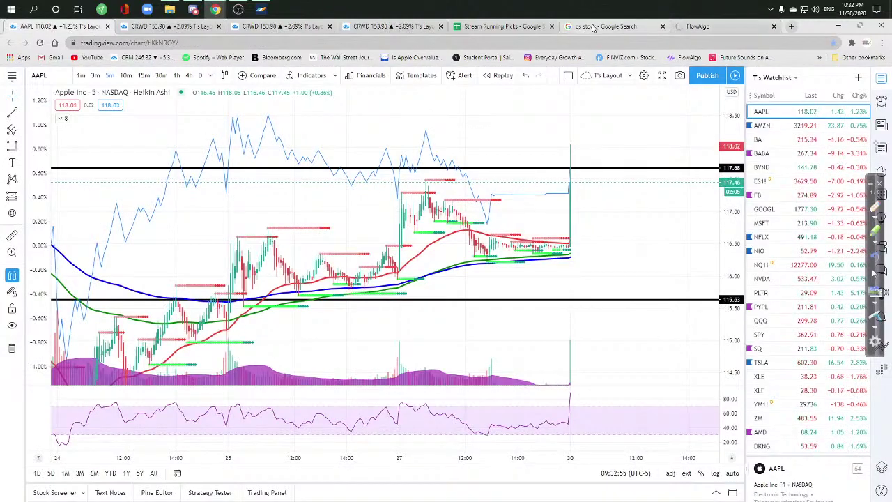
# Close the "qs stock" Google search tab and open a blank new tab after FlowAlgo
pyautogui.click(592, 27)
pyautogui.hotkey('ctrl', 'w')
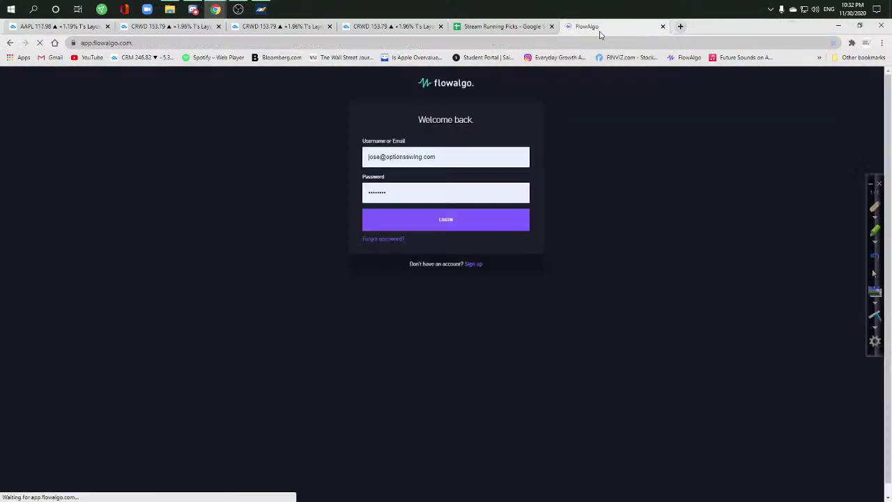
pyautogui.click(682, 26)
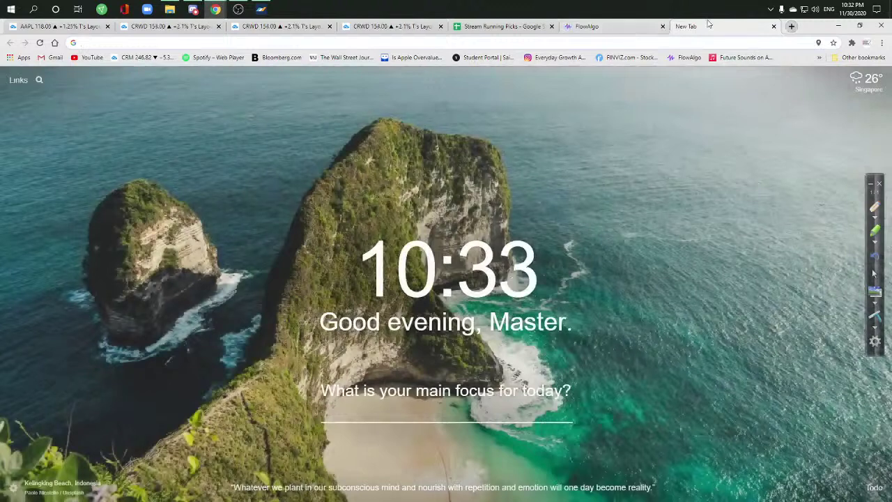
# Switch to the Stream Running Picks spreadsheet and review the XLI and DIA hedge rows and the CAT target entry price
pyautogui.click(481, 25)
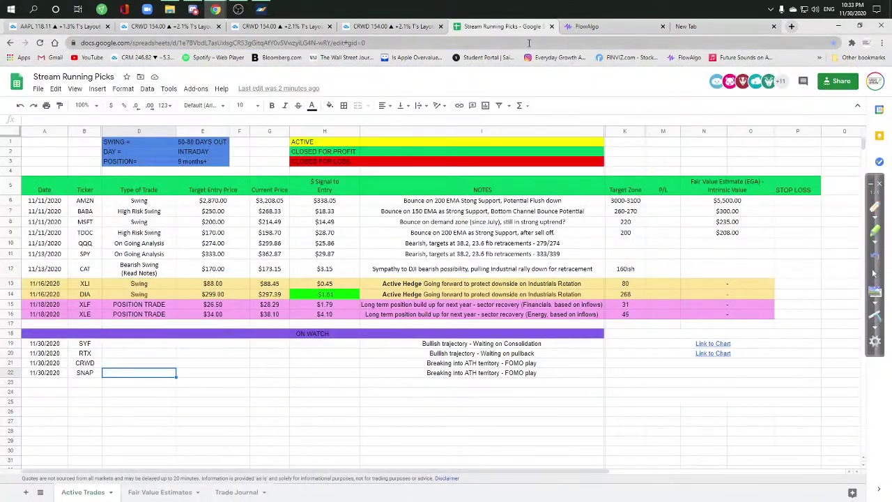
pyautogui.click(92, 295)
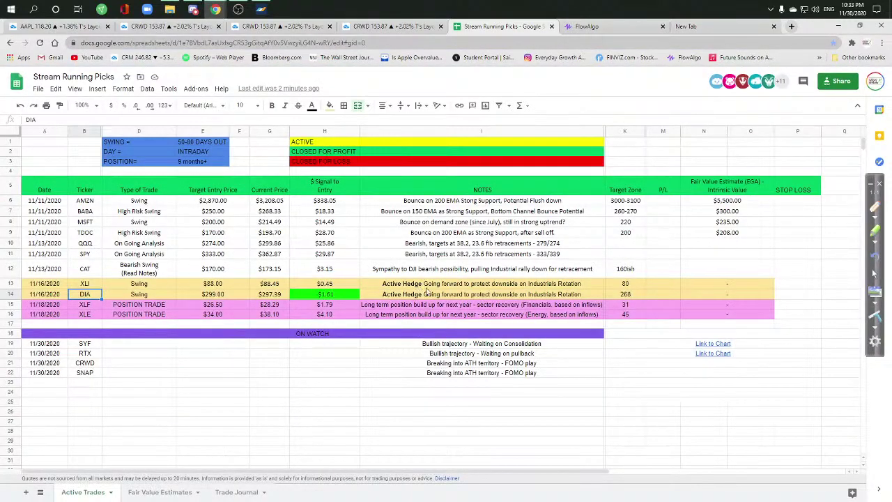
pyautogui.moveTo(426, 293); pyautogui.dragTo(41, 285)
pyautogui.click(213, 268)
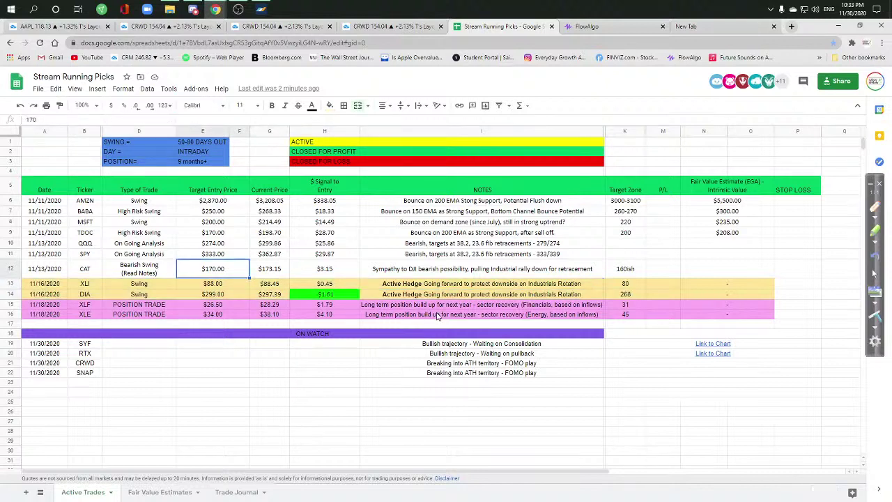
pyautogui.click(460, 295)
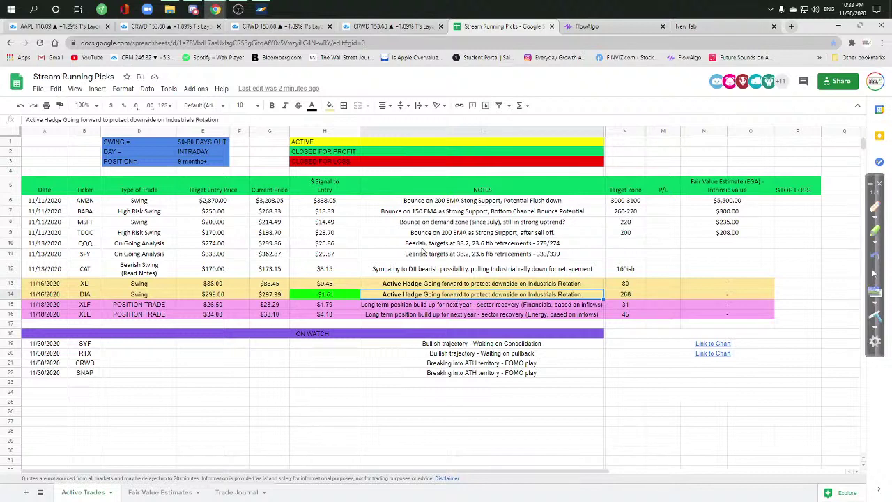
# Return to the AAPL 5-minute chart and examine its latest move against the marked levels over a wider range of days
pyautogui.click(57, 25)
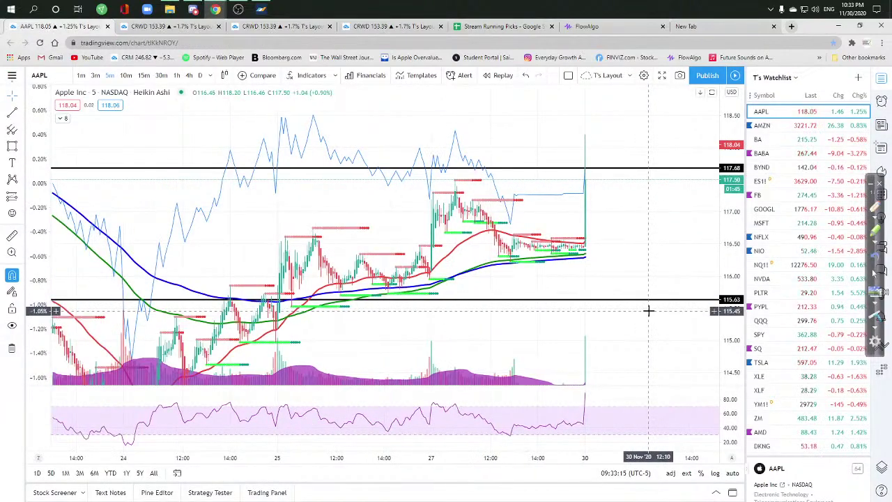
pyautogui.scroll(2, 478, 285)
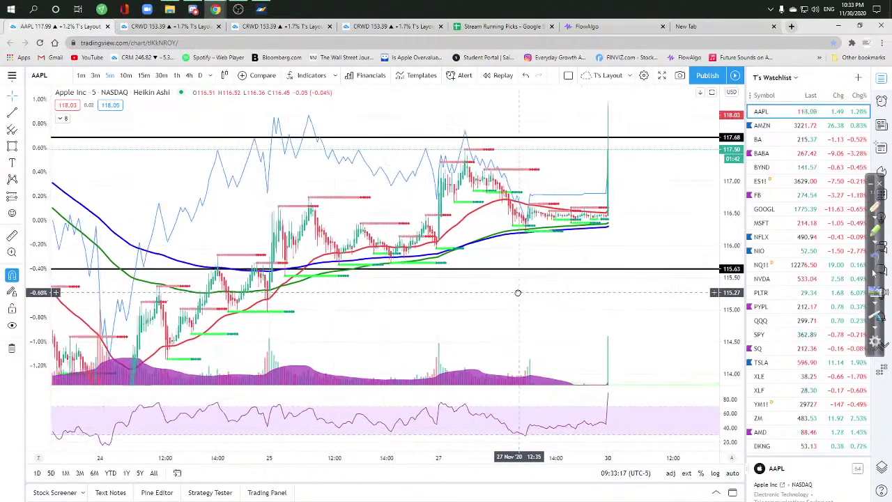
pyautogui.scroll(-3, 534, 285)
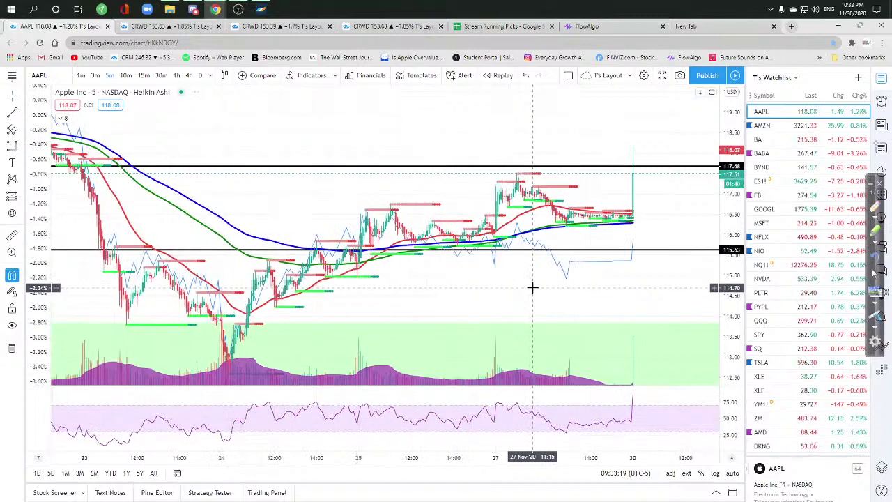
# Switch to MetaTrader, compare the DJ, S&P500 and ND charts on M5, and return to TradingView
pyautogui.click(261, 9)
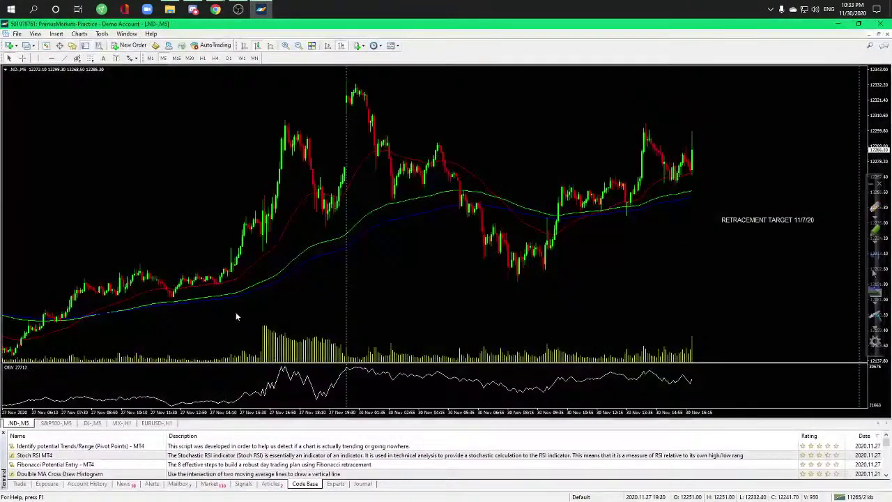
pyautogui.click(92, 423)
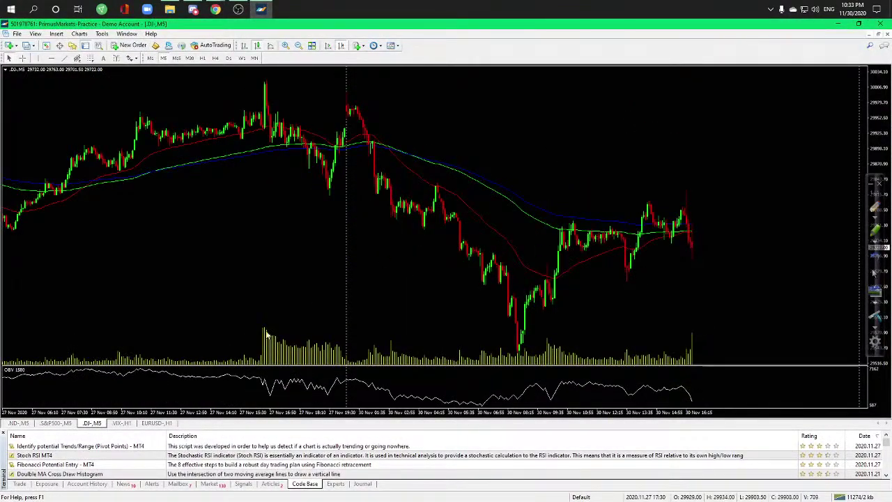
pyautogui.click(69, 422)
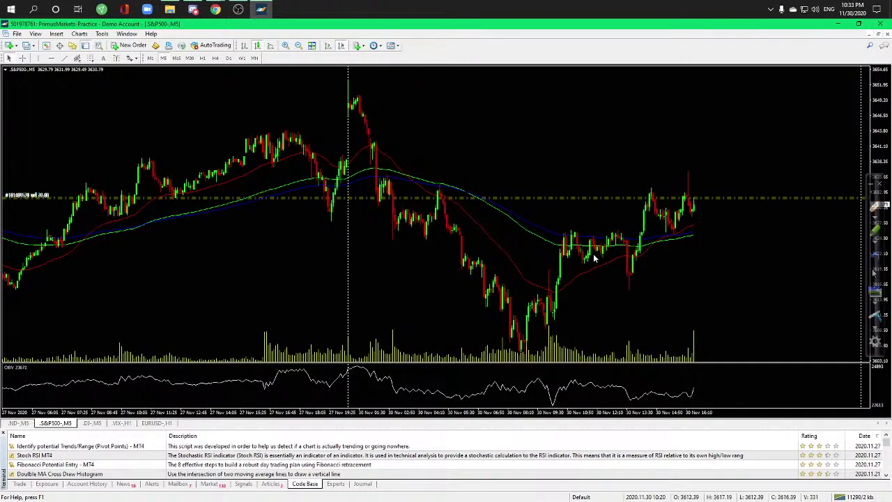
pyautogui.hotkey('ctrl', 'F6')
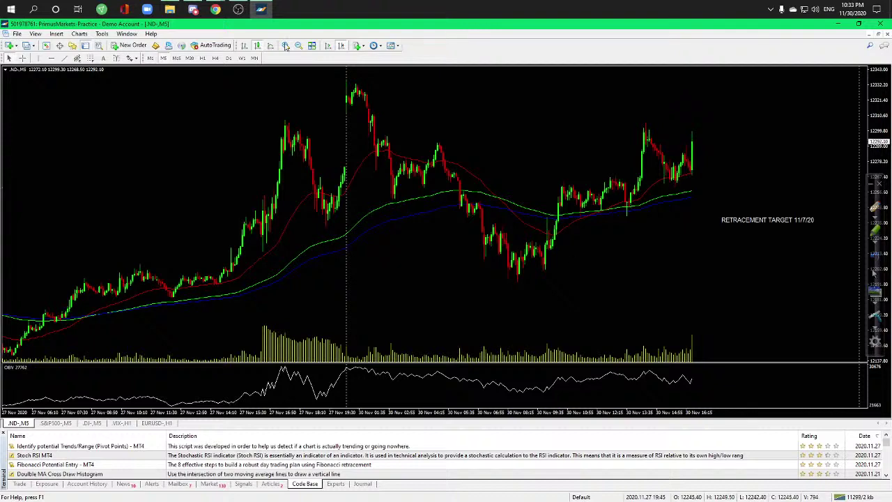
pyautogui.click(843, 25)
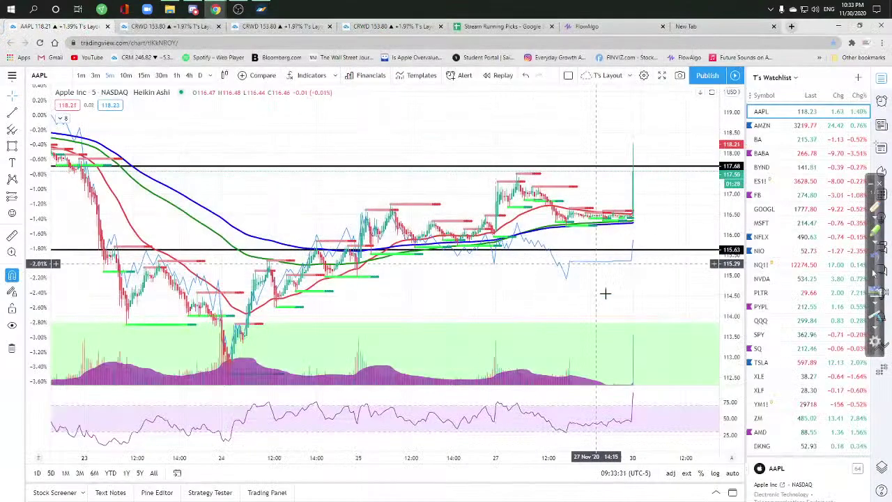
# Set the first CRWD chart to the 5-minute timeframe and examine its latest bars
pyautogui.hotkey('ctrl', 'Tab')
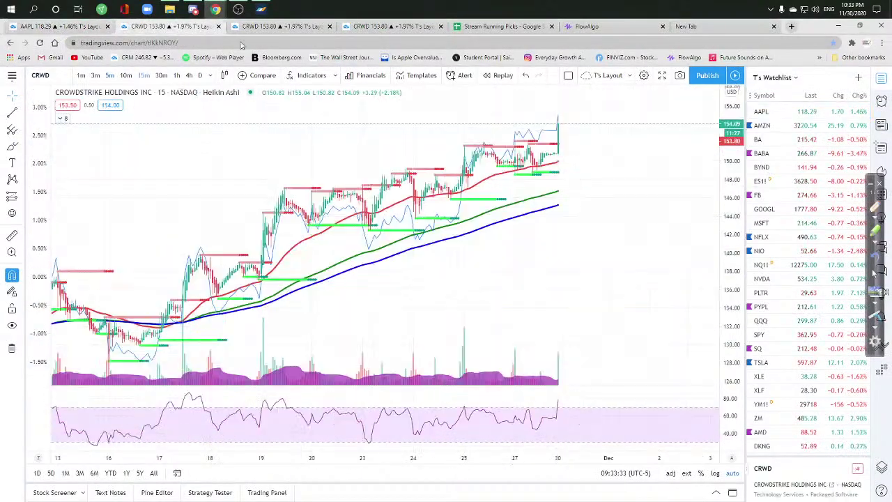
pyautogui.hscroll(3, 679, 239)
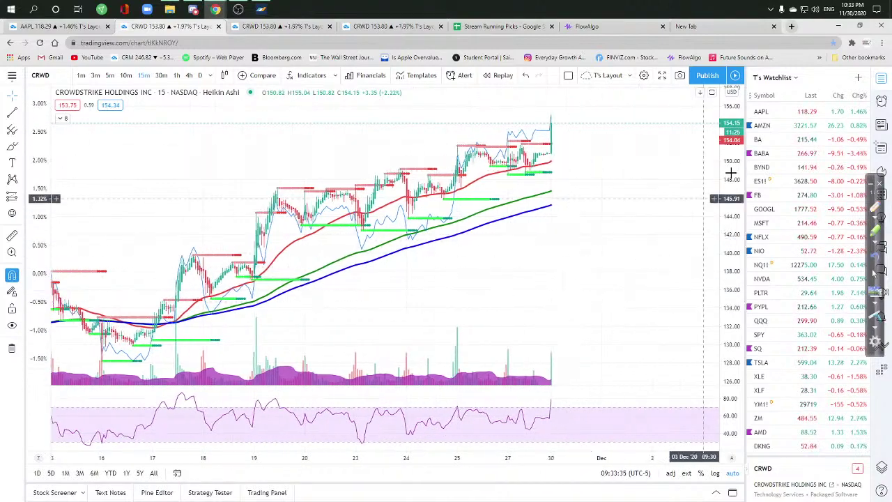
pyautogui.click(109, 74)
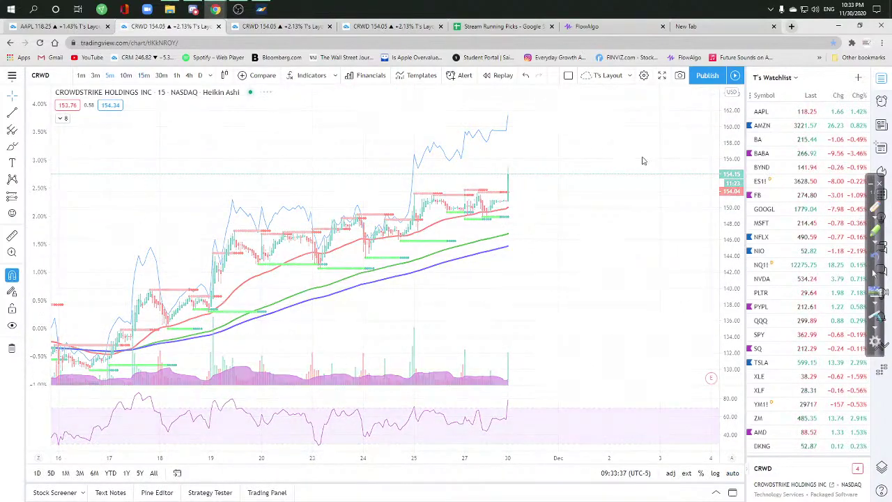
pyautogui.hscroll(2, 573, 318)
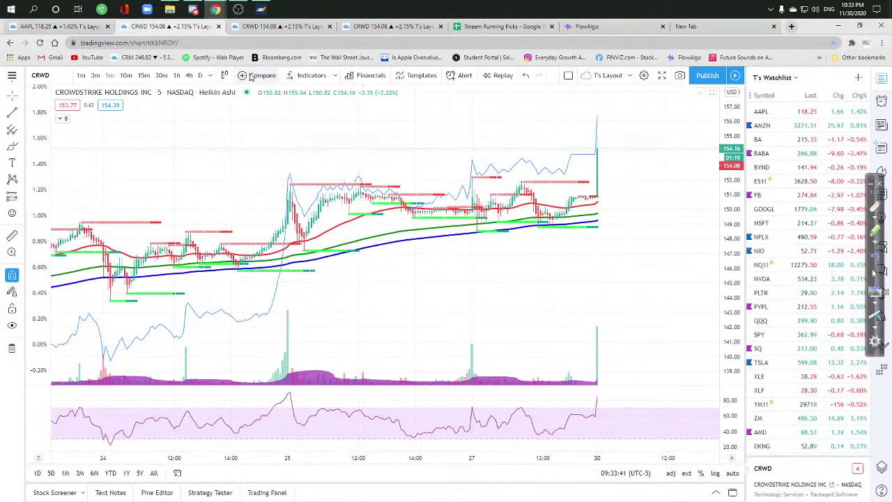
# Load the SNAP symbol in the second CRWD chart tab and view its latest 1-hour bars
pyautogui.click(282, 28)
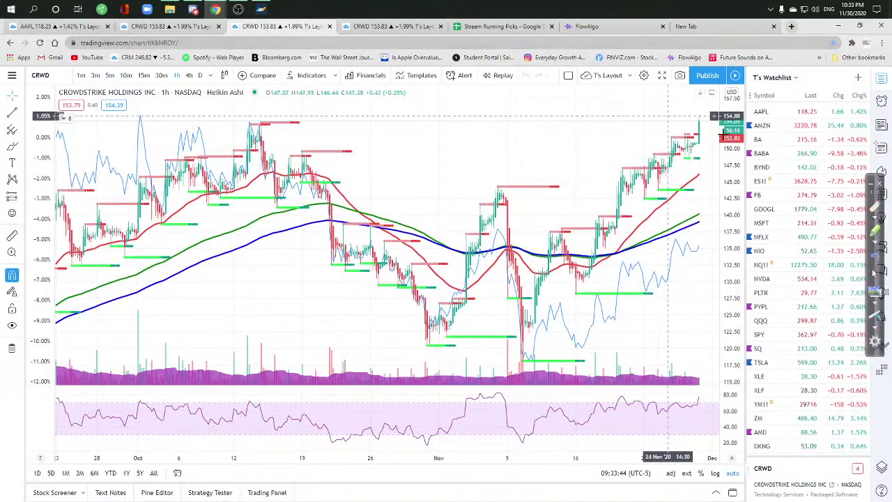
pyautogui.write('SNAP')
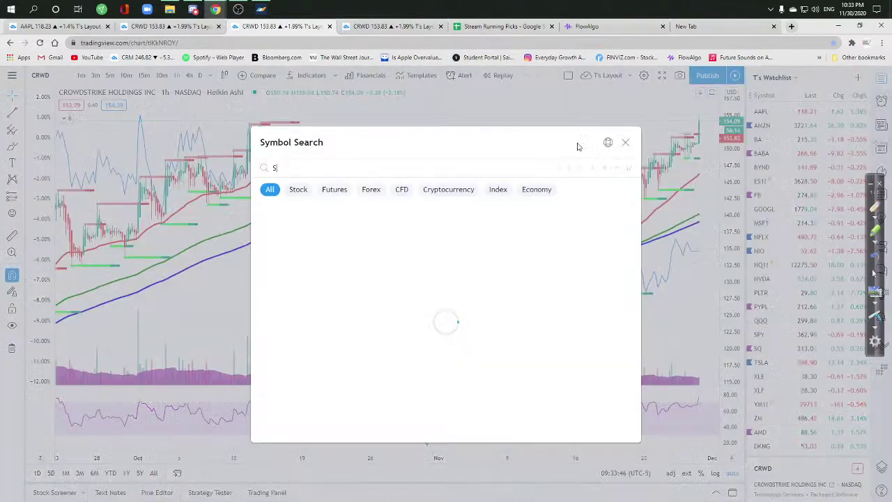
pyautogui.press('Return')
pyautogui.moveTo(637, 304); pyautogui.dragTo(434, 271)
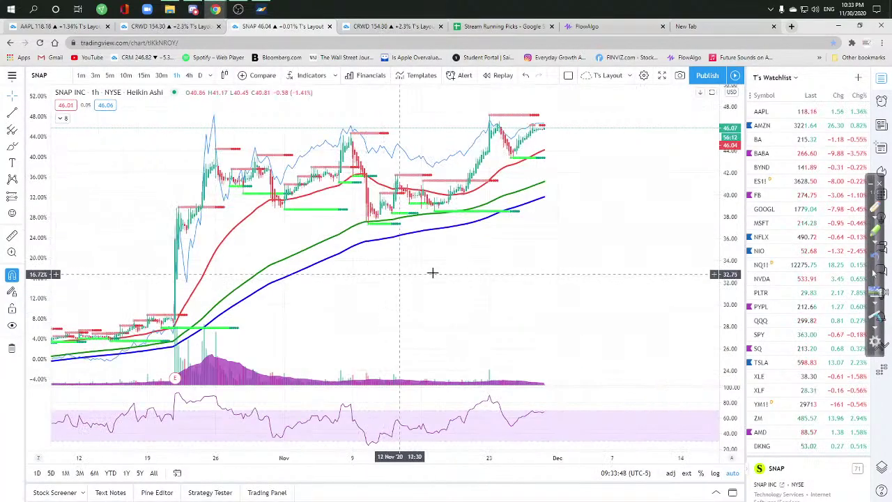
# Set the SNAP chart to the 5-minute timeframe and examine its latest bars on a stretched price scale
pyautogui.click(544, 224)
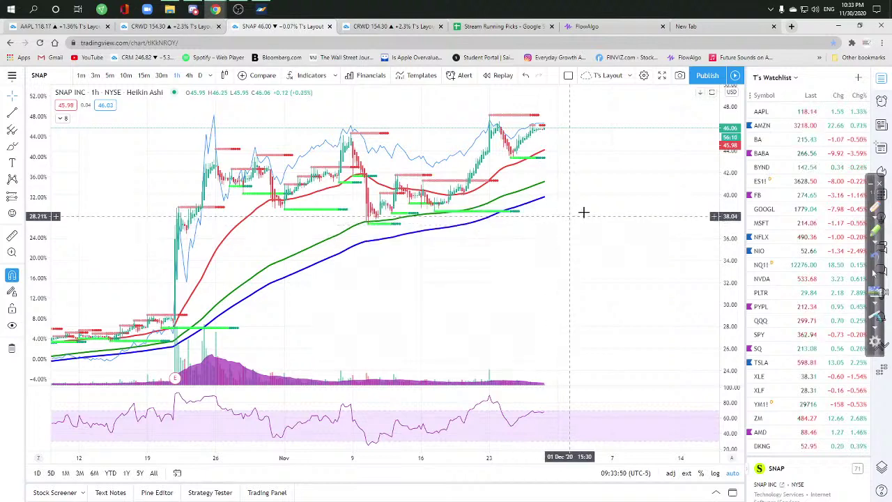
pyautogui.click(111, 76)
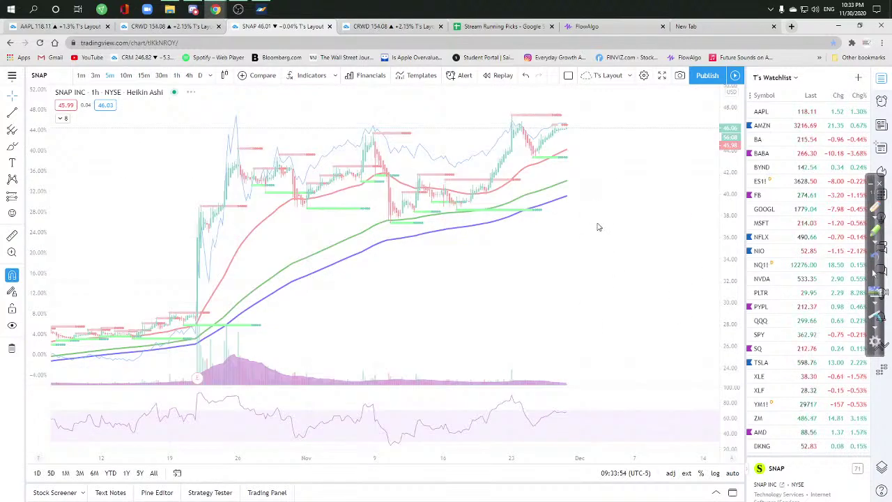
pyautogui.moveTo(539, 225); pyautogui.dragTo(623, 312)
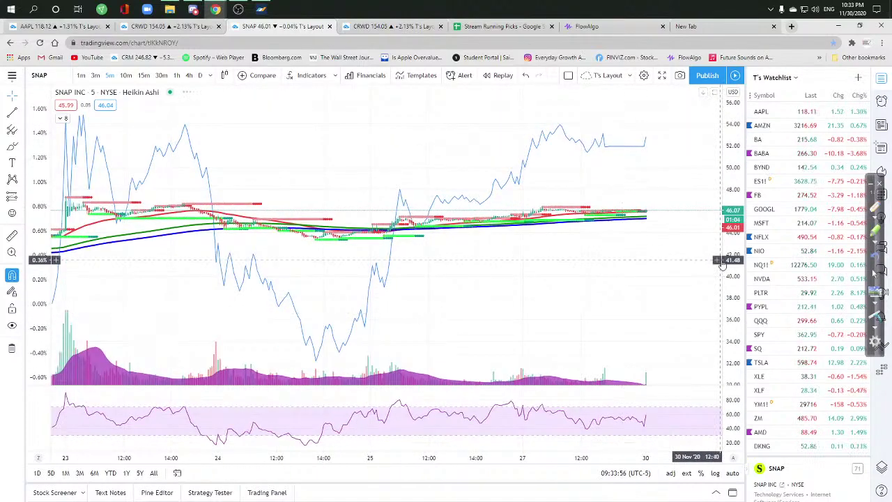
pyautogui.moveTo(722, 263); pyautogui.dragTo(724, 139)
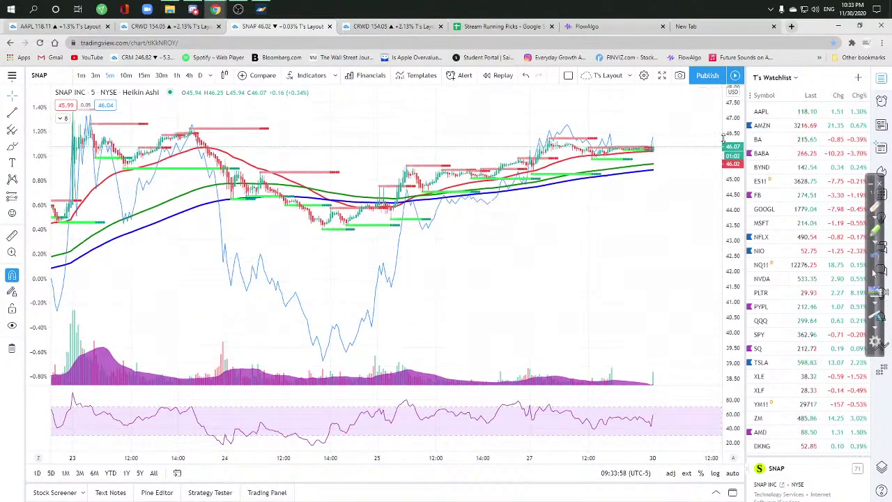
pyautogui.moveTo(628, 233); pyautogui.dragTo(597, 274)
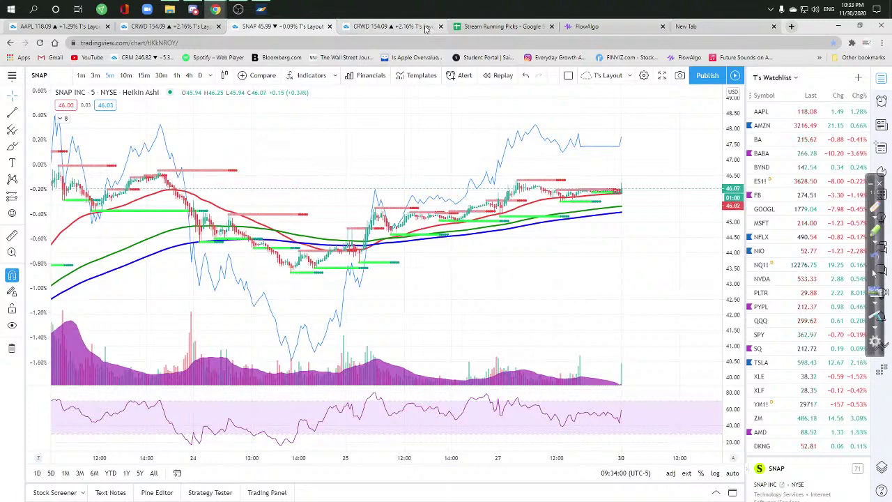
# Check the on-watch tickers in the Stream Running Picks spreadsheet and load SYF in the SNAP chart tab
pyautogui.click(507, 28)
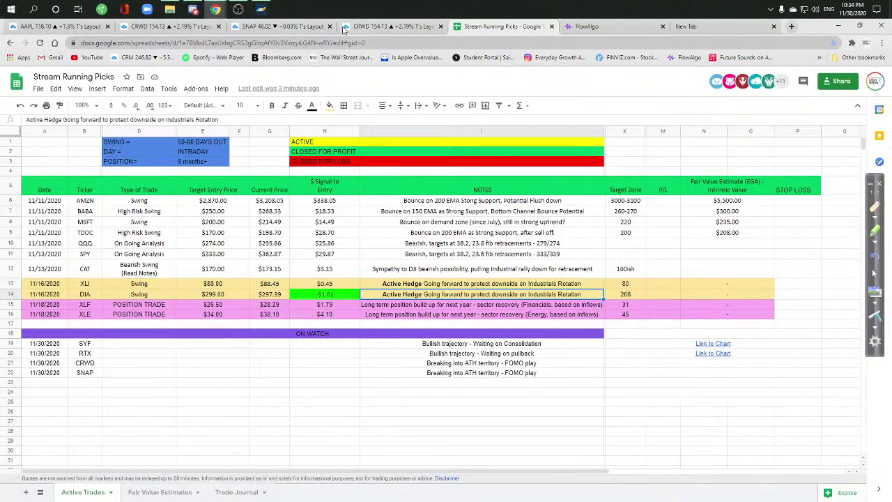
pyautogui.click(304, 26)
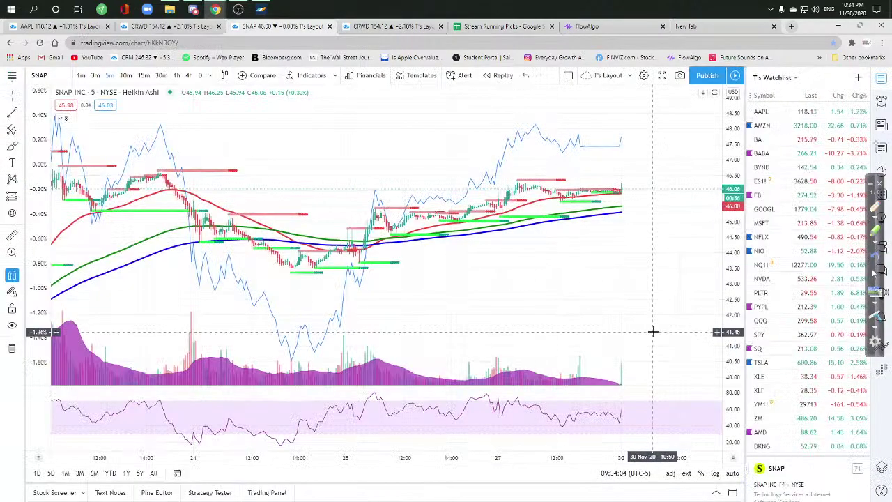
pyautogui.write('SYF')
pyautogui.press('Return')
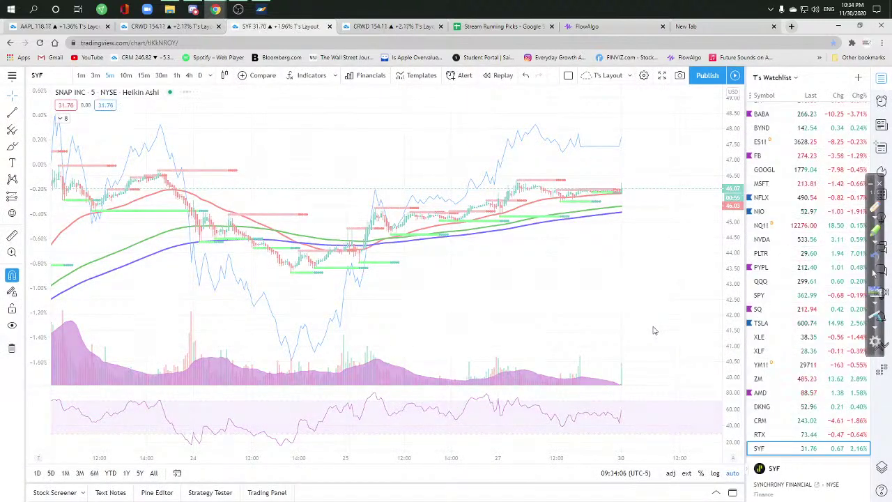
# Load the RTX symbol in the remaining CRWD 1-hour chart tab, continuing without reloading the changed layout
pyautogui.click(420, 28)
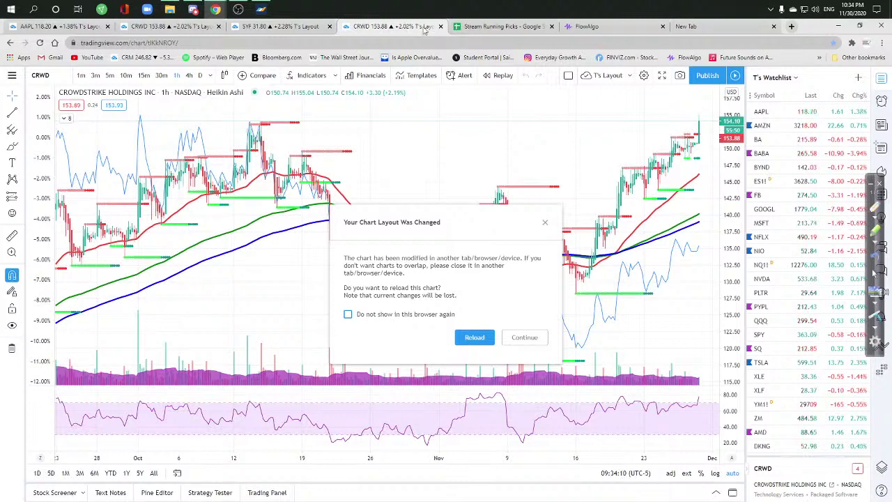
pyautogui.click(522, 340)
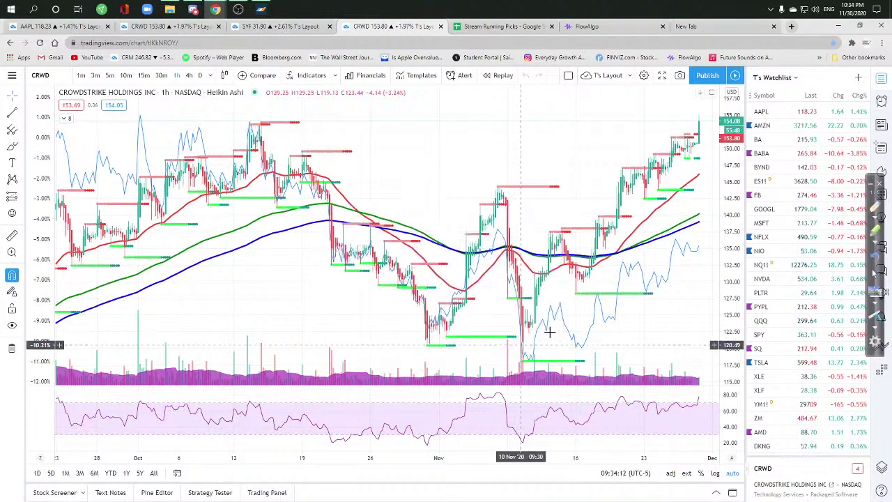
pyautogui.moveTo(647, 313); pyautogui.dragTo(573, 314)
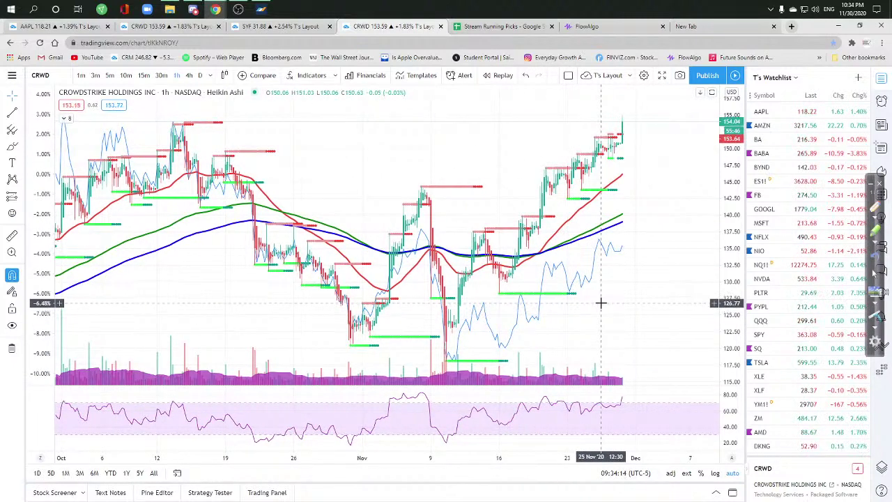
pyautogui.write('RTX')
pyautogui.press('Return')
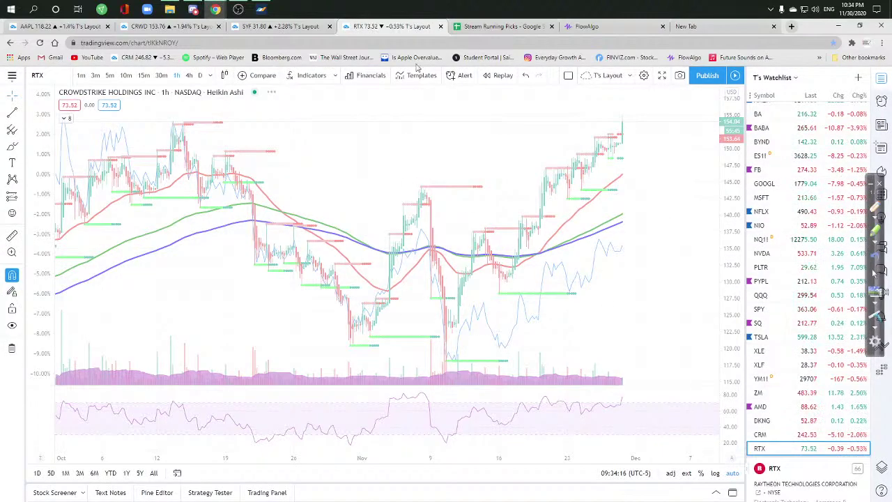
# Examine the latest bars on the SYF 5-minute chart and on the RTX 1-hour chart
pyautogui.click(294, 30)
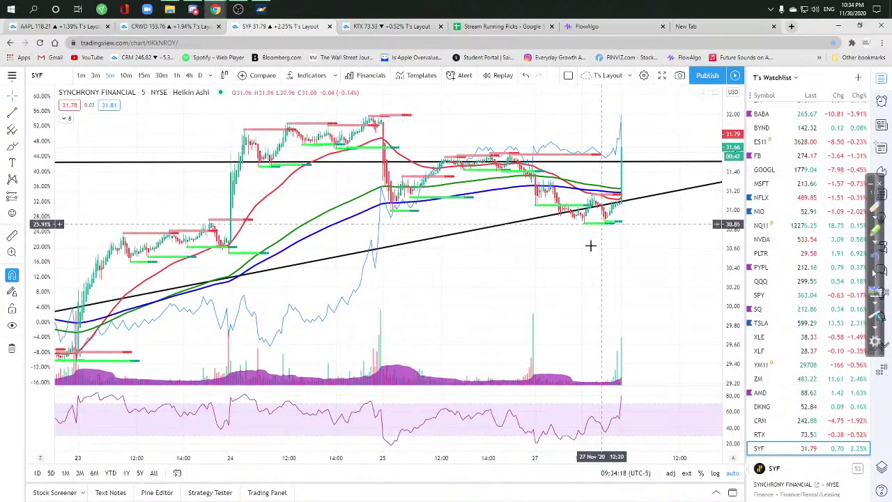
pyautogui.scroll(3, 646, 301)
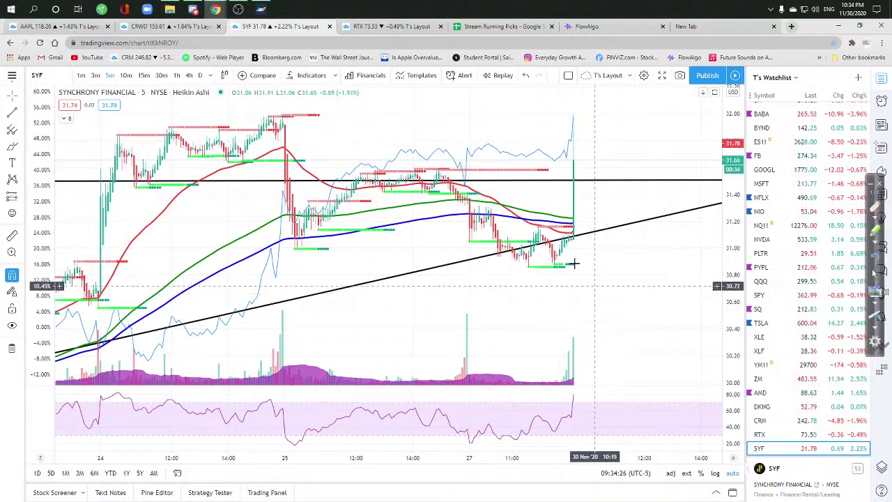
pyautogui.hotkey('ctrl', 'Tab')
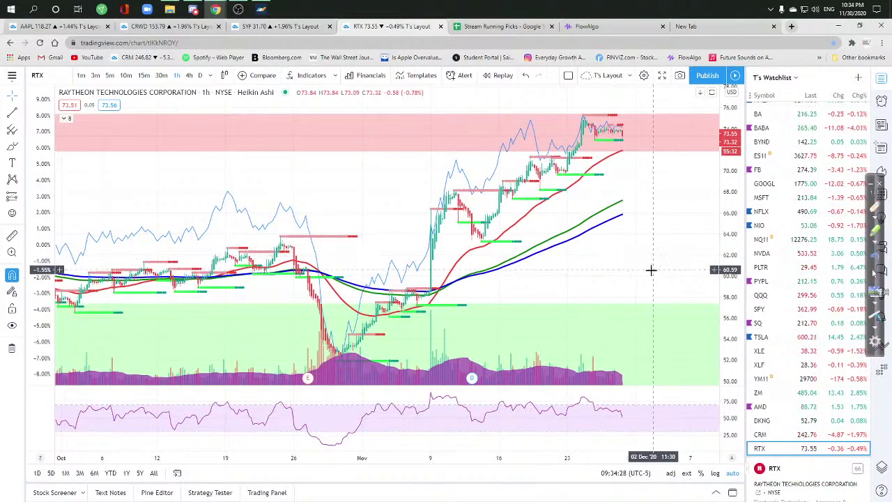
pyautogui.hscroll(3, 605, 259)
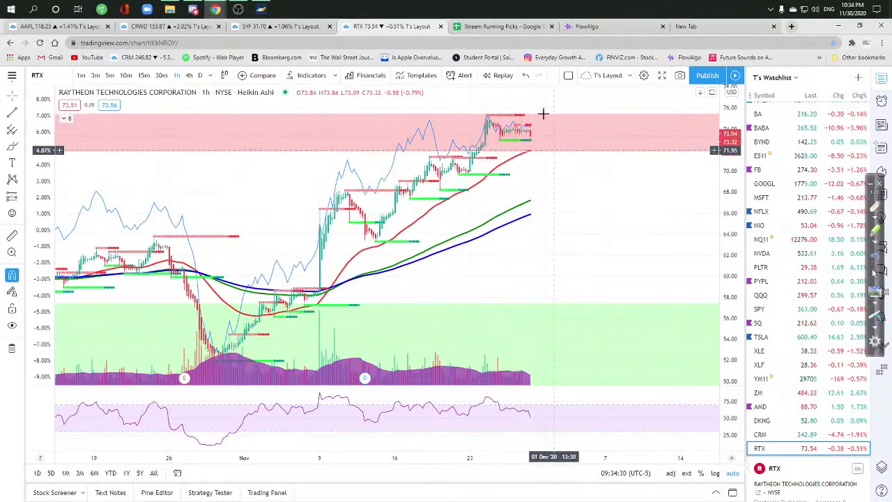
# Switch to MetaTrader, check the ND chart on M5, and return to TradingView
pyautogui.click(262, 9)
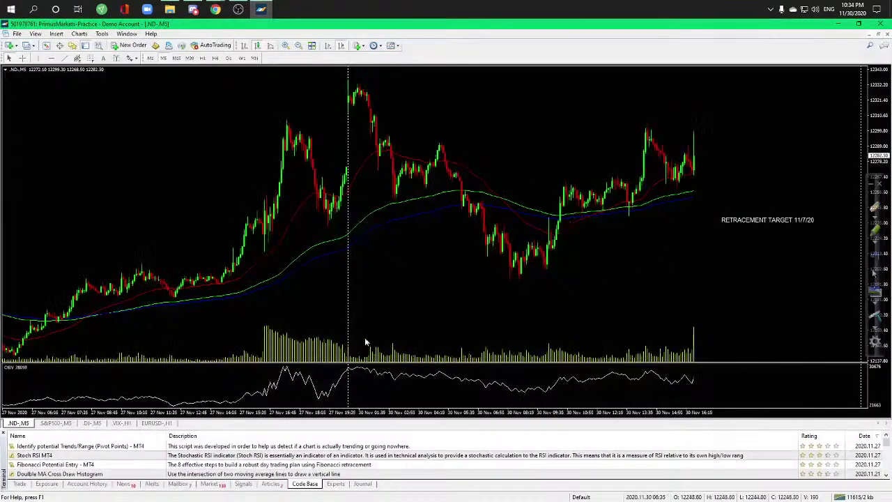
pyautogui.click(840, 25)
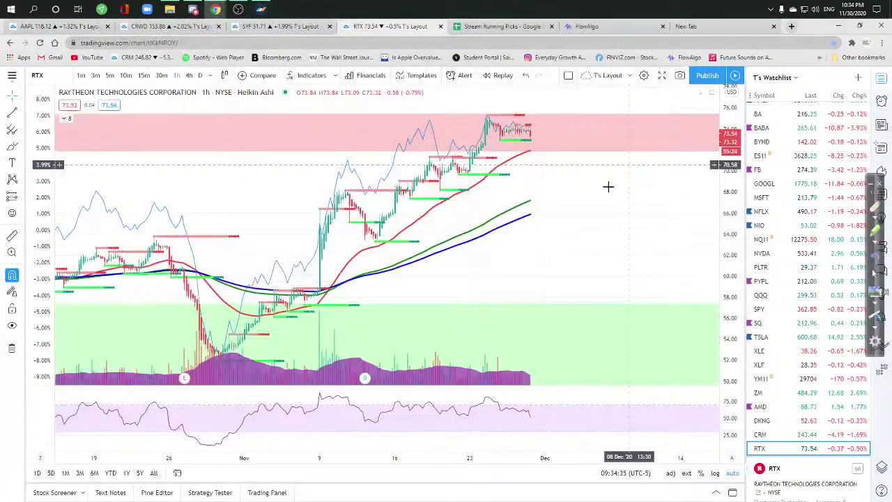
# Create a one-time alert on the RTX 1-hour chart for price crossing 71.33
pyautogui.rightClick(550, 157)
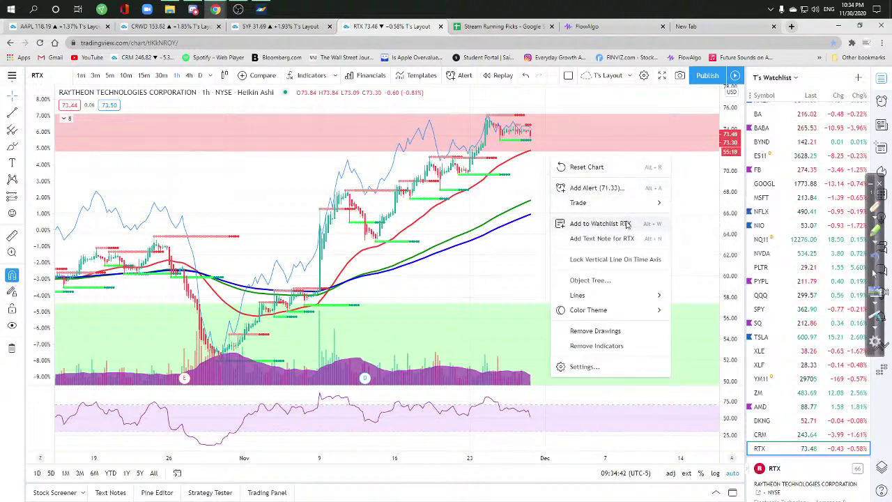
pyautogui.click(592, 187)
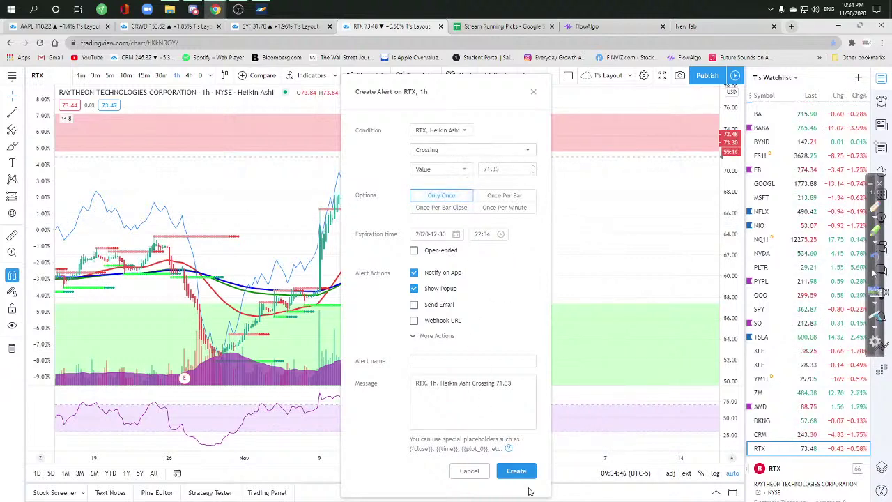
pyautogui.click(515, 471)
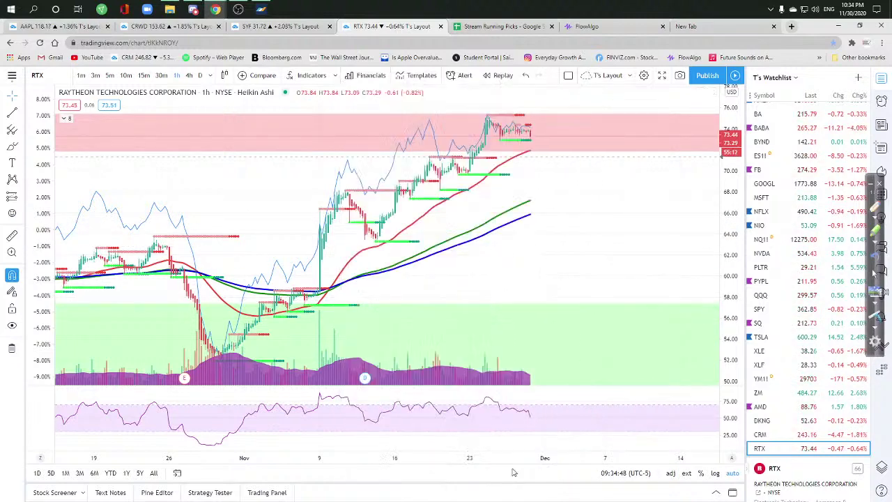
# Review the latest price action on the RTX, SYF and AAPL charts in turn
pyautogui.scroll(1, 486, 273)
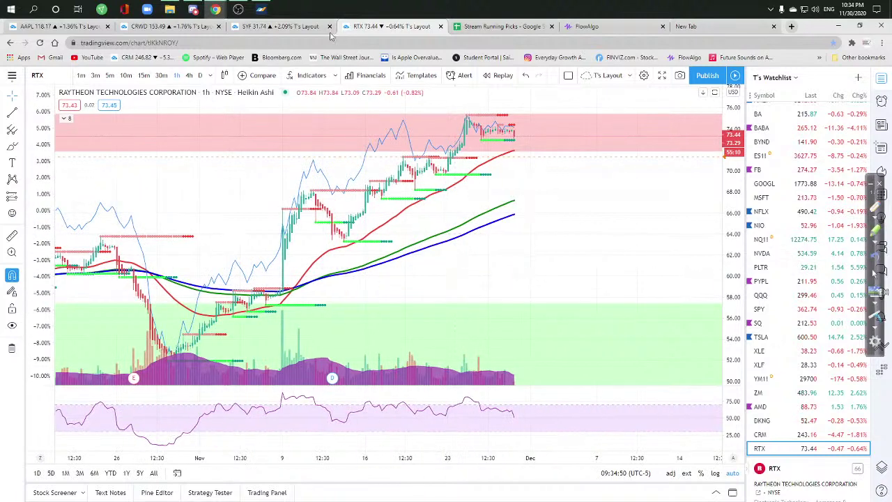
pyautogui.click(260, 26)
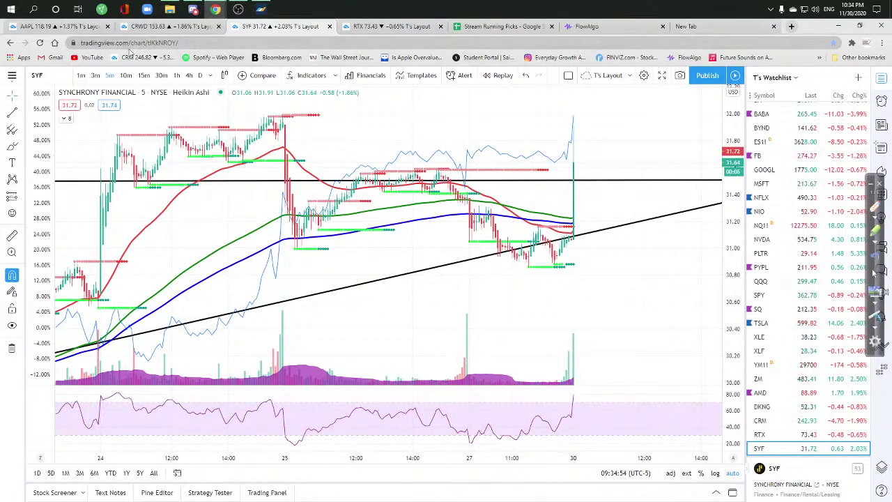
pyautogui.click(58, 26)
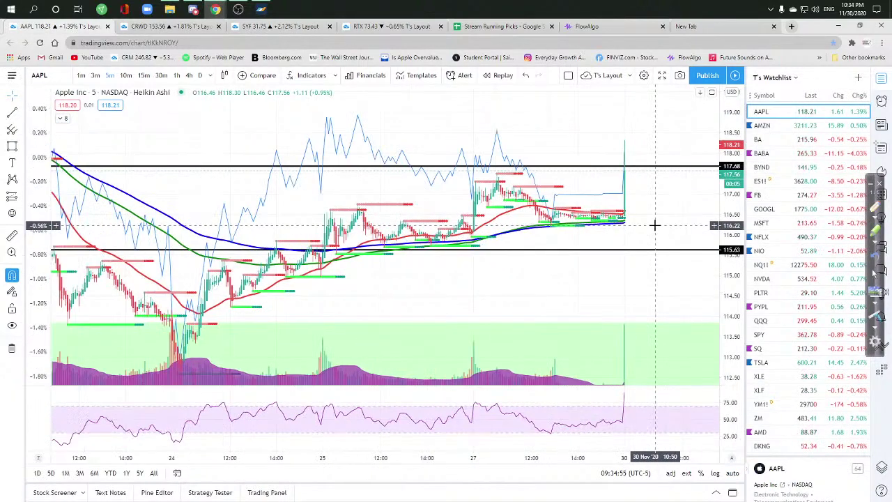
# Load AMD in the RTX chart tab and examine it on the 5-minute and 15-minute timeframes
pyautogui.click(381, 26)
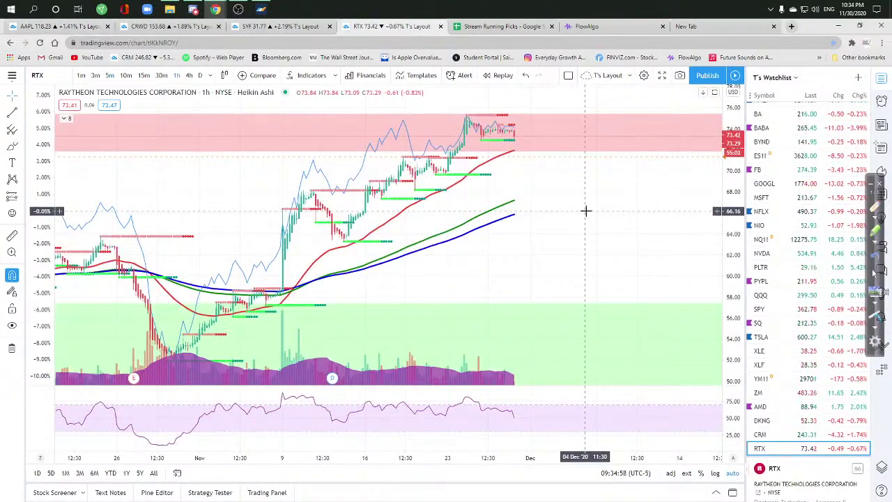
pyautogui.write('AMD')
pyautogui.press('Return')
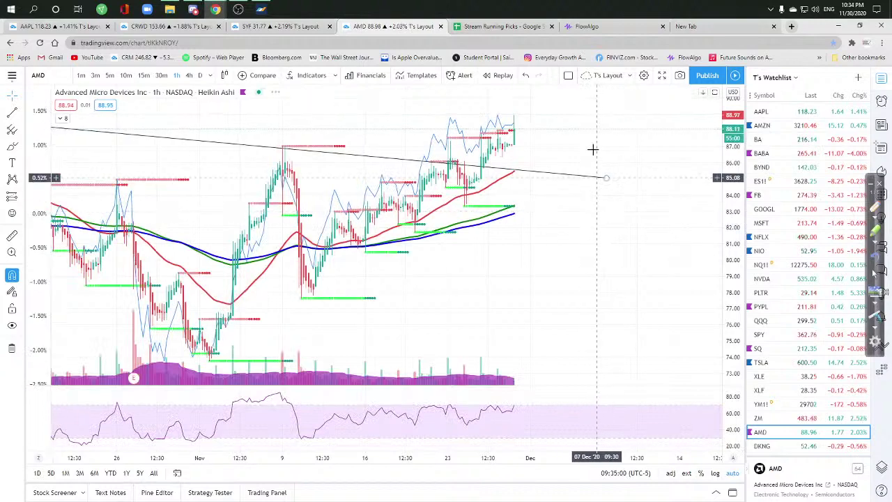
pyautogui.click(110, 75)
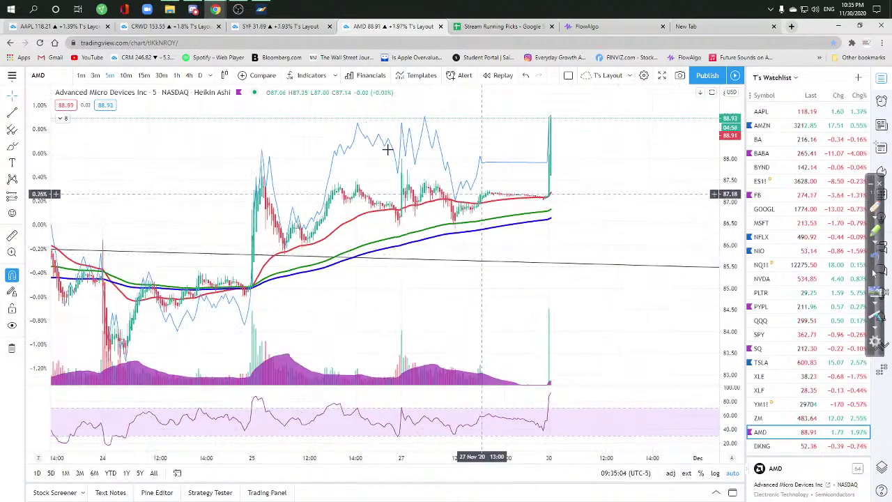
pyautogui.click(143, 75)
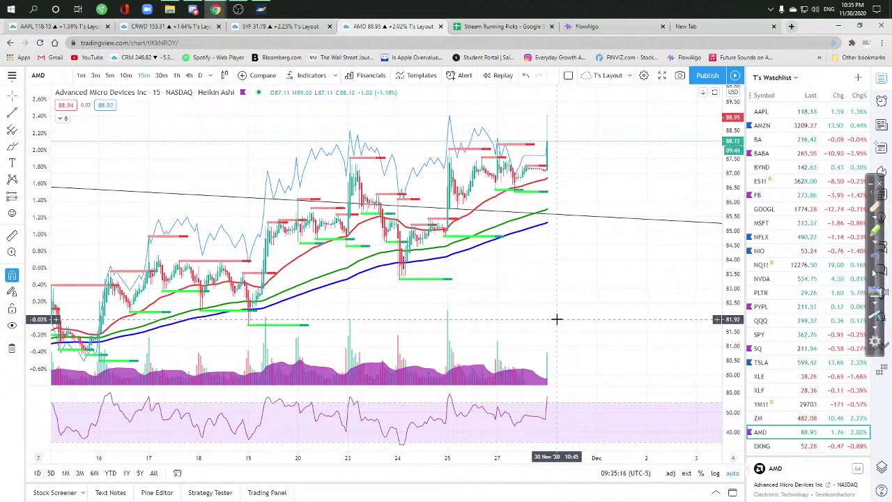
# Load UPS in the AMD chart tab and examine its recent bars on the 1-hour timeframe
pyautogui.write('UPS')
pyautogui.press('Return')
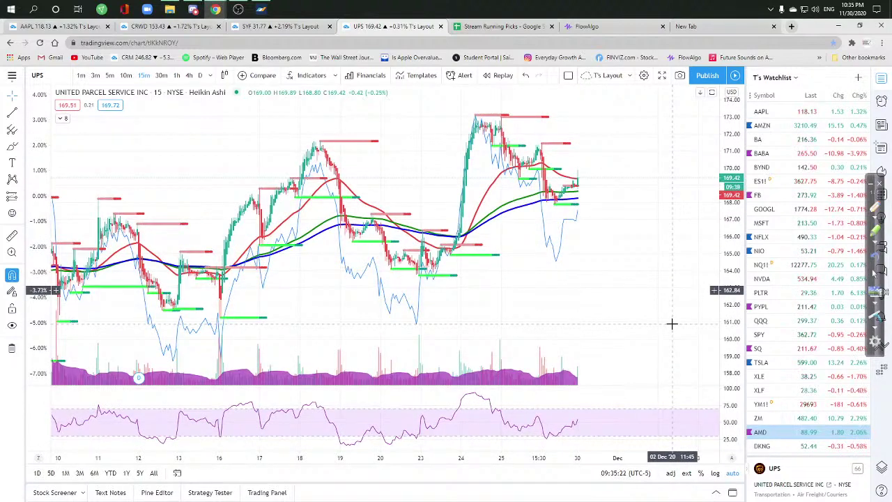
pyautogui.scroll(-3, 671, 322)
pyautogui.click(176, 75)
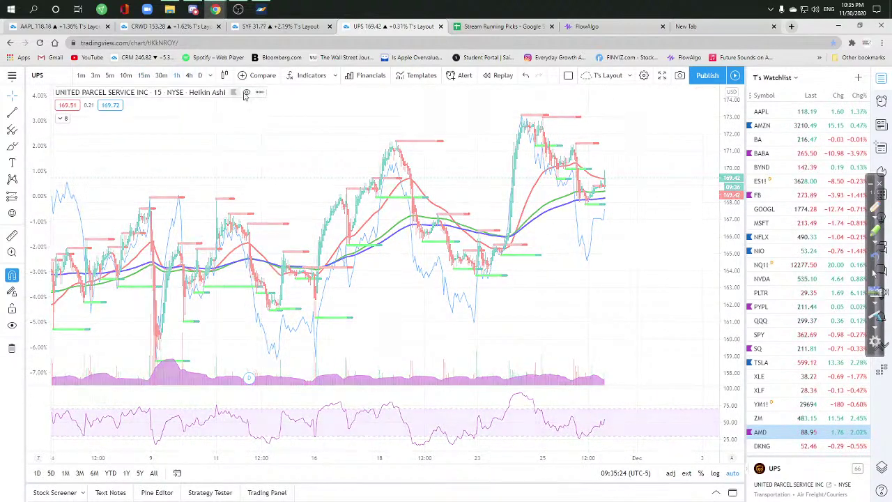
pyautogui.scroll(-2, 553, 251)
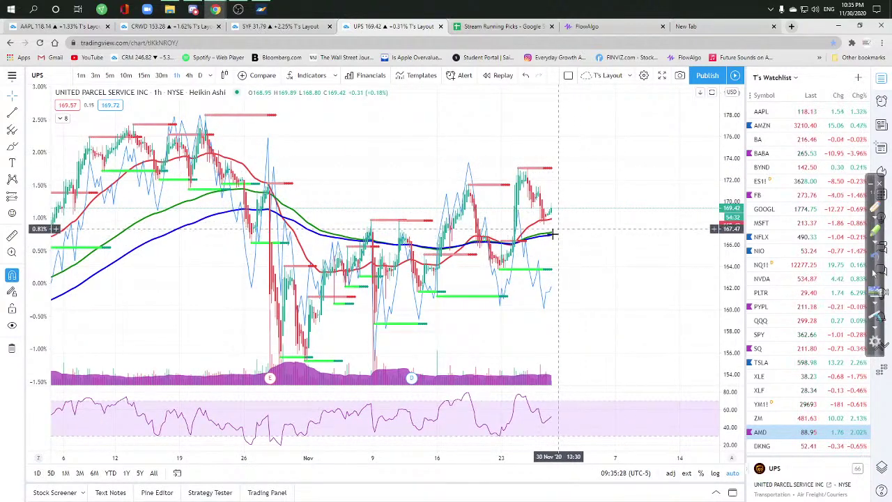
pyautogui.scroll(3, 671, 316)
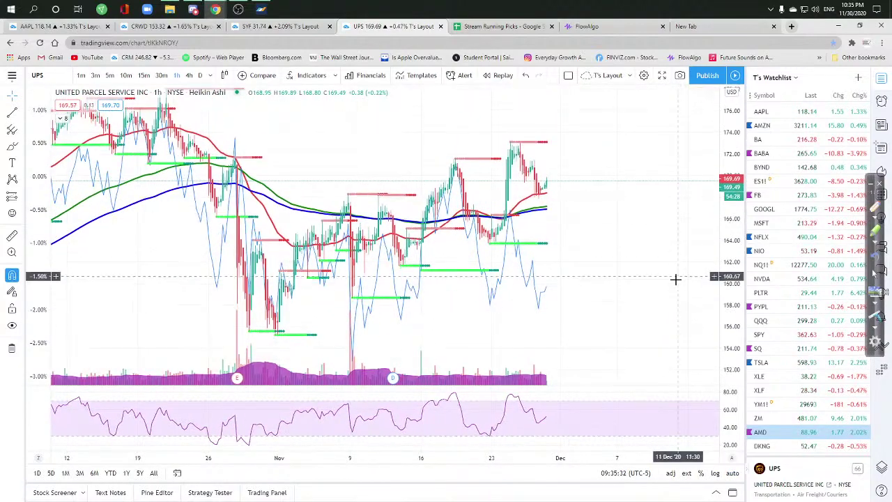
# Load WMT in the UPS chart tab and view its latest 1-hour bars
pyautogui.write('wmt')
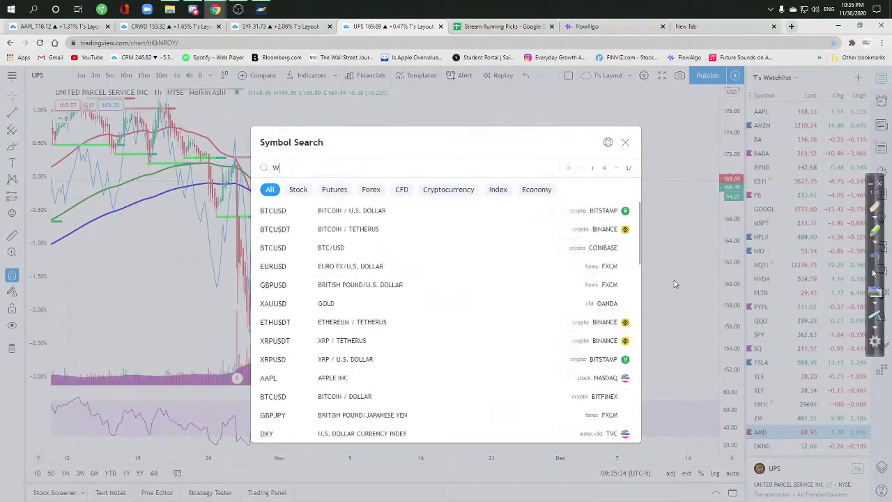
pyautogui.press('Return')
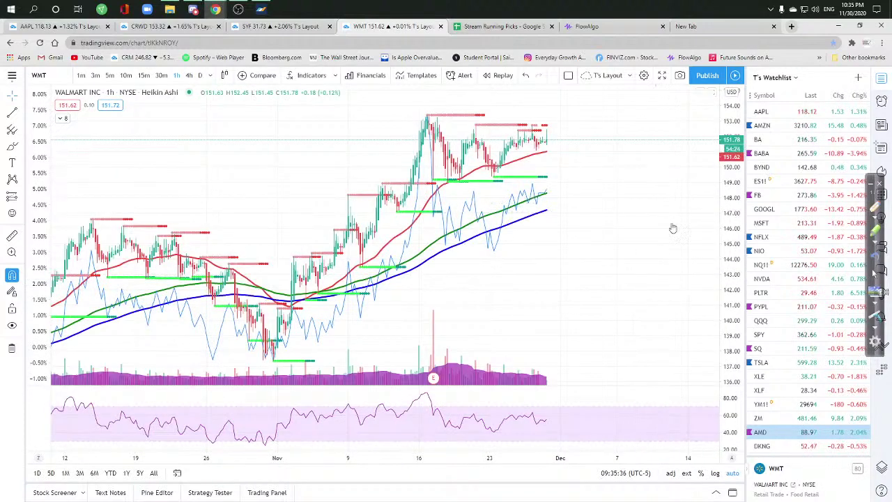
pyautogui.scroll(1, 599, 278)
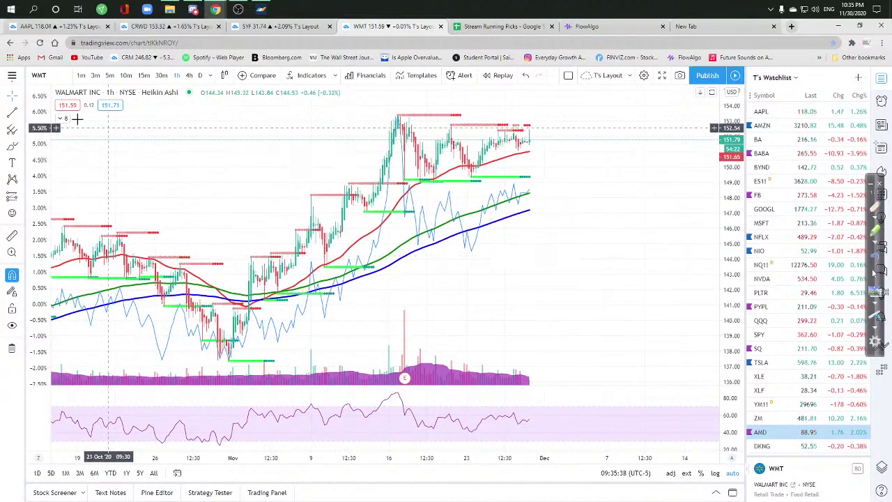
# Draw a rising support line from about 149.09 to 152.79 and a horizontal resistance line at about 152.79 on the WMT chart
pyautogui.click(10, 119)
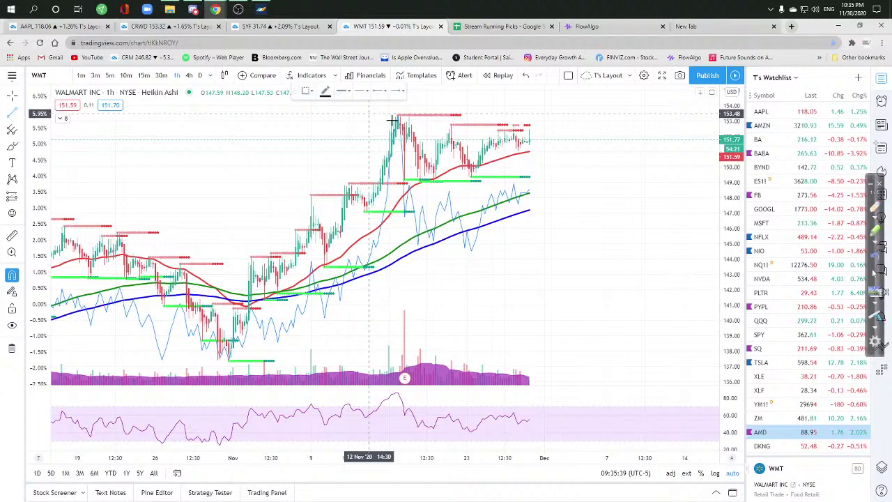
pyautogui.click(409, 181)
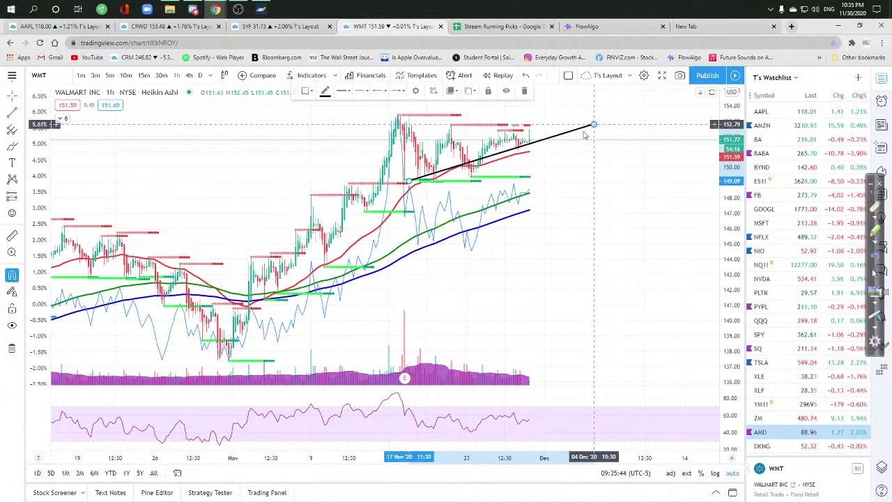
pyautogui.click(338, 124)
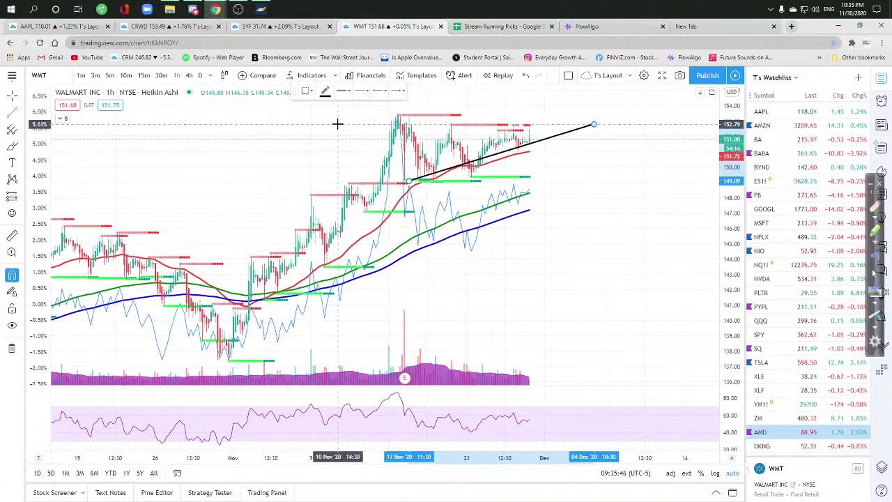
pyautogui.click(597, 129)
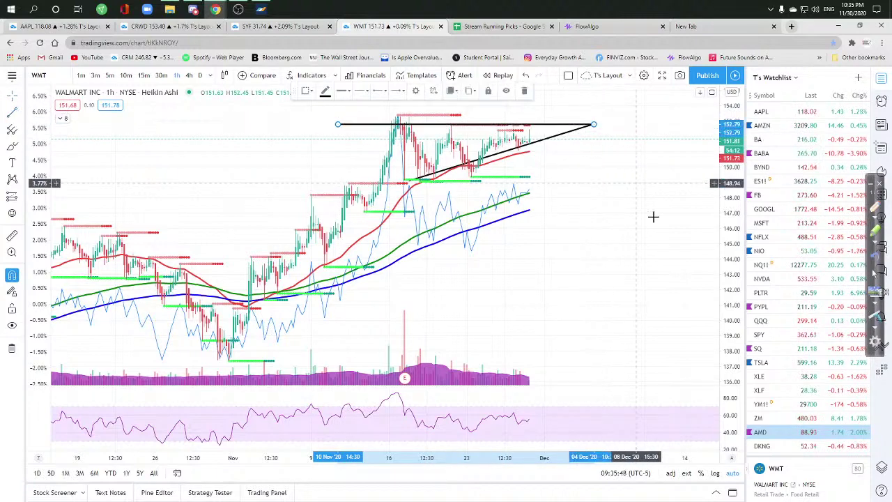
pyautogui.scroll(1, 707, 209)
pyautogui.moveTo(727, 237); pyautogui.dragTo(575, 213)
pyautogui.scroll(1, 594, 264)
pyautogui.scroll(-2, 594, 264)
# Switch to MetaTrader and examine the VIX chart's latest bars on the M5, M15 and H1 timeframes
pyautogui.click(259, 9)
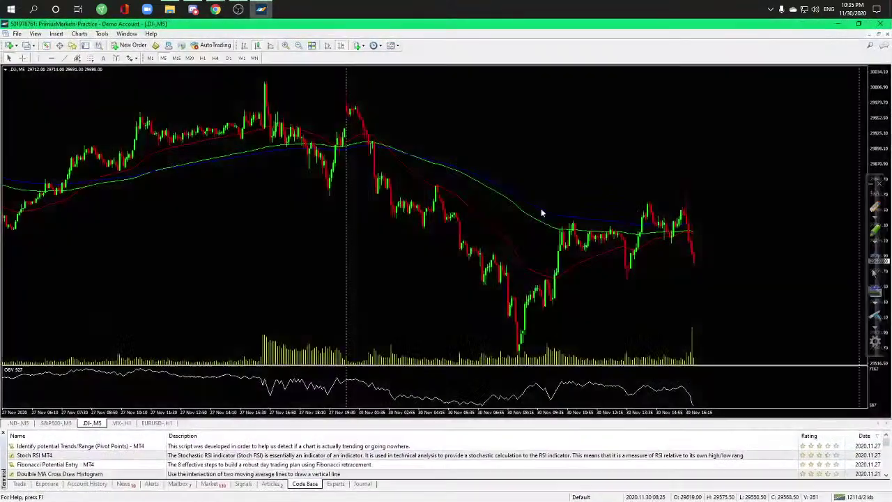
pyautogui.click(125, 423)
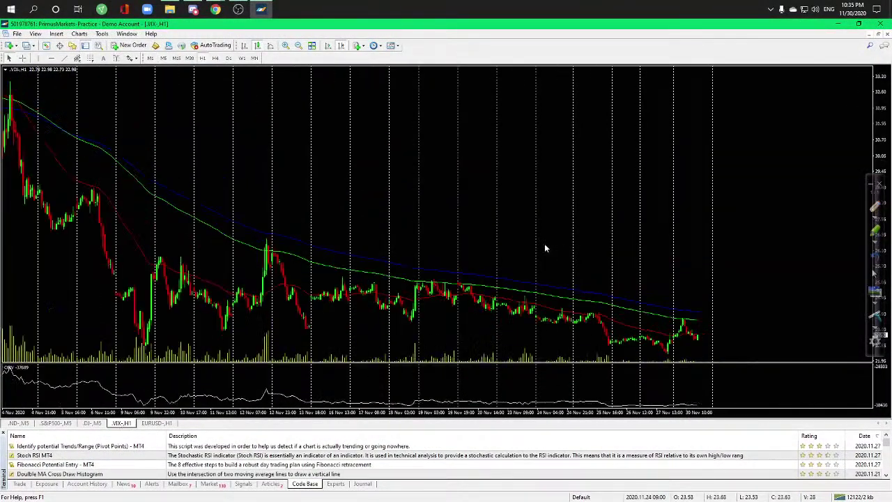
pyautogui.click(163, 59)
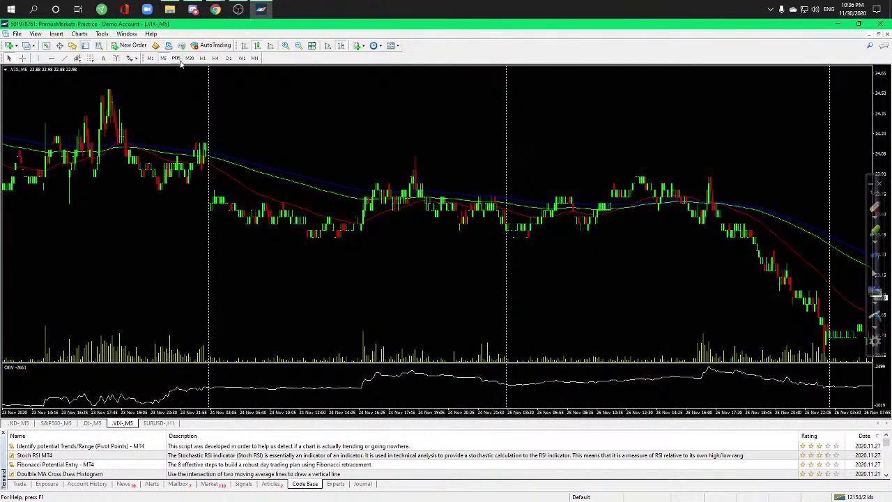
pyautogui.click(341, 46)
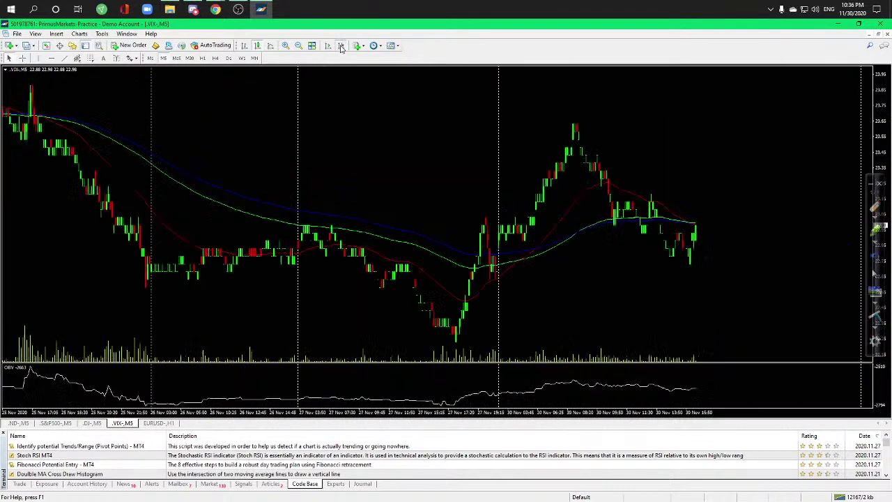
pyautogui.click(176, 59)
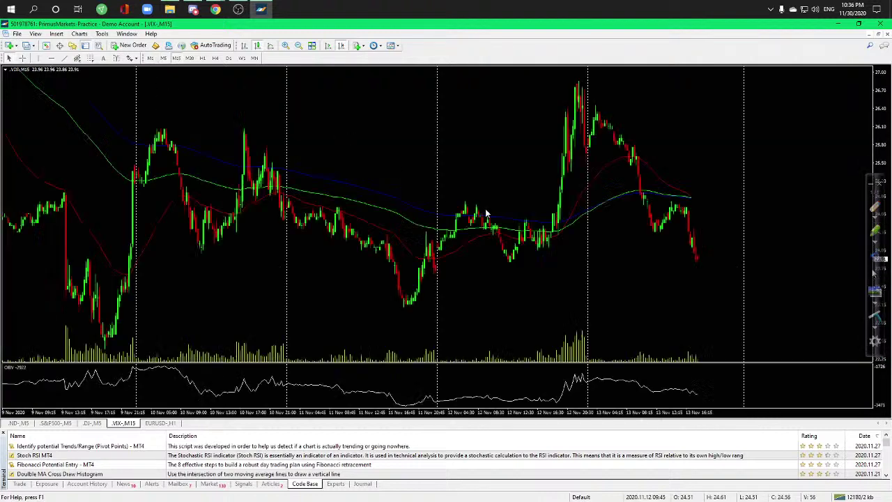
pyautogui.click(201, 58)
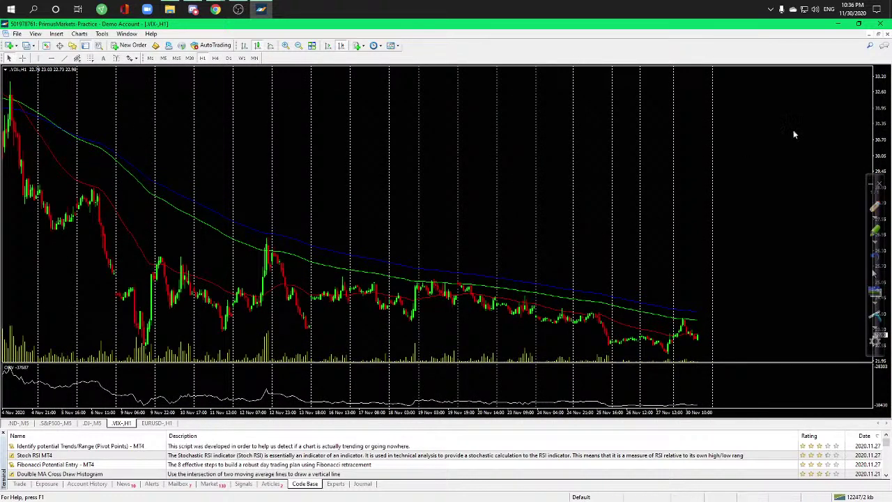
pyautogui.click(837, 23)
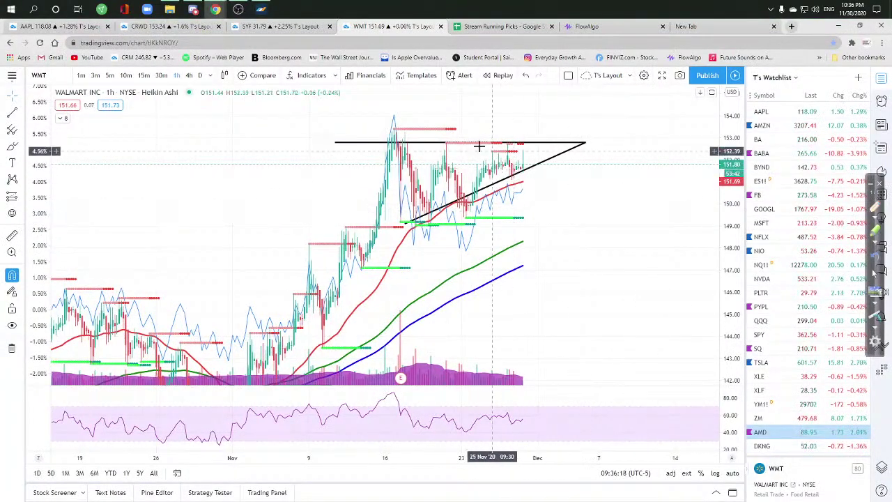
# Extend the rising trend line on the SYF chart to meet the horizontal line at about 31.52 on 1 December
pyautogui.click(275, 27)
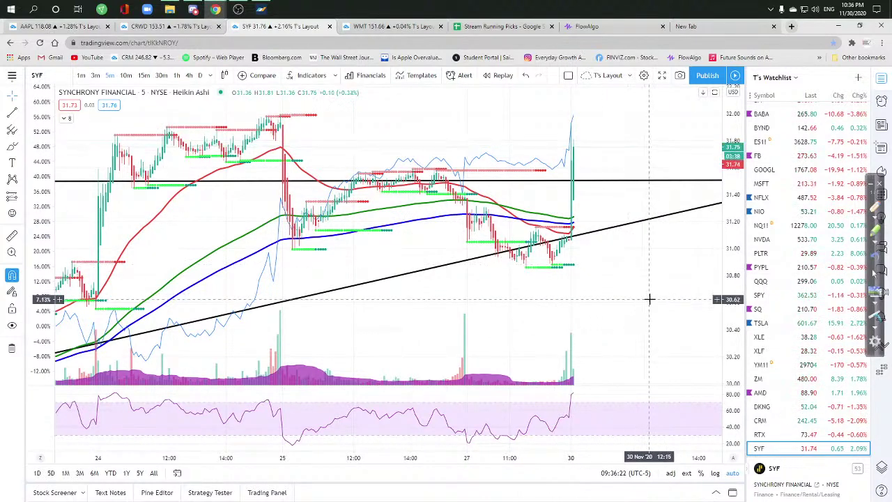
pyautogui.moveTo(625, 303); pyautogui.dragTo(573, 302)
pyautogui.scroll(-5, 617, 303)
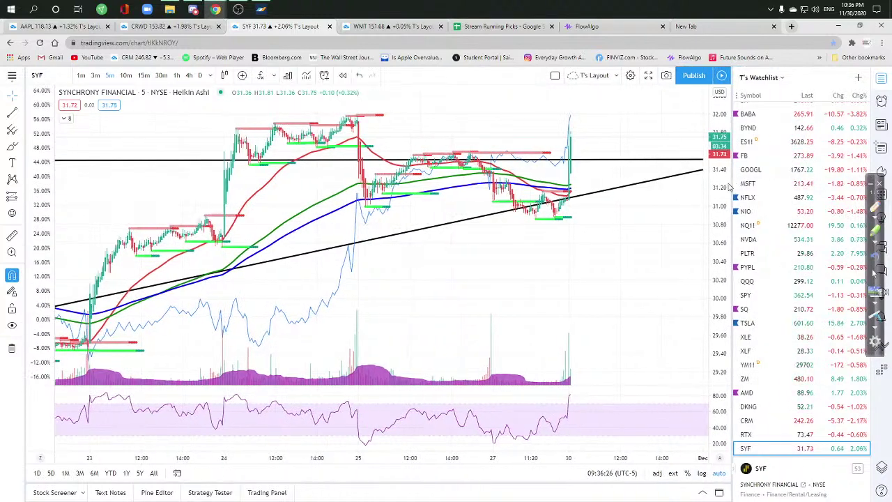
pyautogui.moveTo(625, 294); pyautogui.dragTo(597, 298)
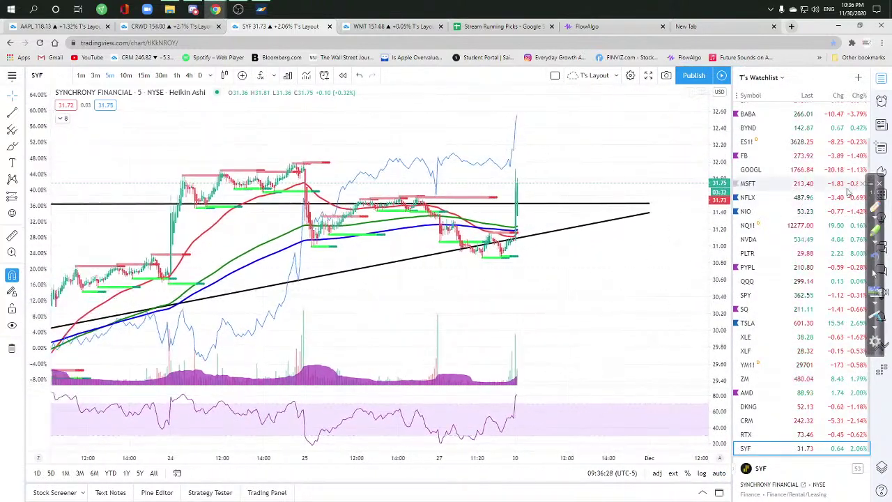
pyautogui.moveTo(650, 213); pyautogui.dragTo(676, 202)
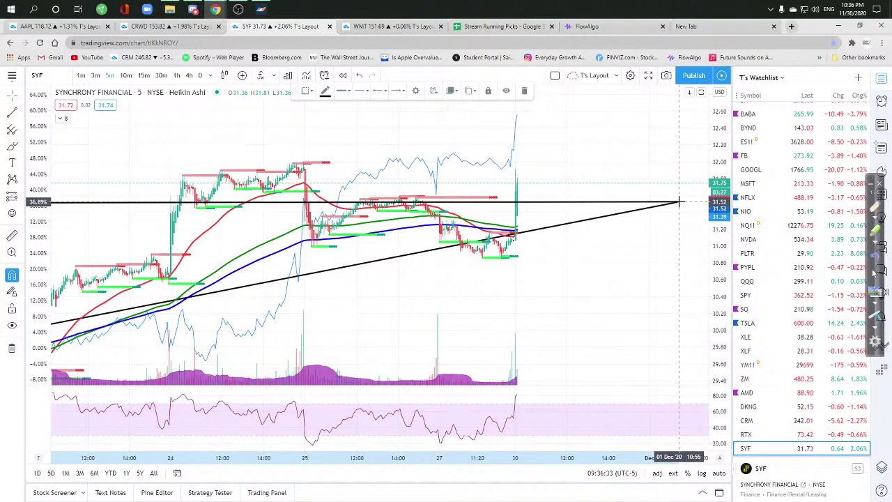
pyautogui.click(672, 254)
pyautogui.scroll(-3, 552, 279)
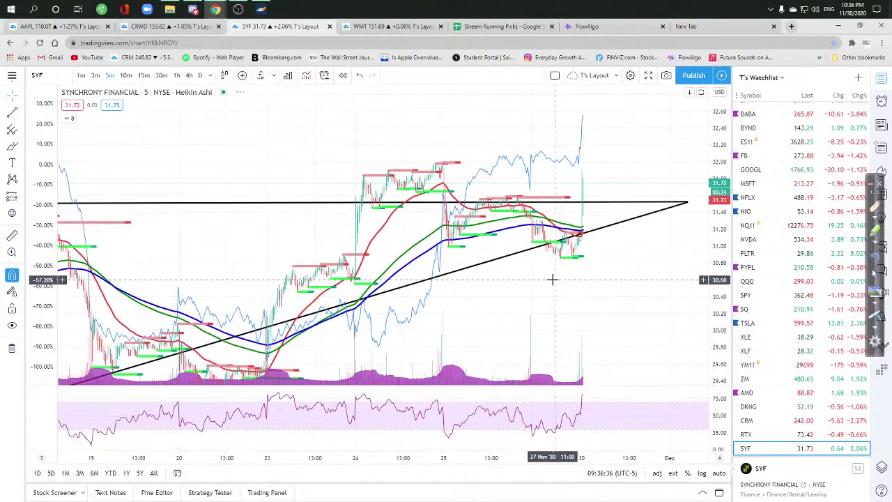
pyautogui.scroll(4, 552, 279)
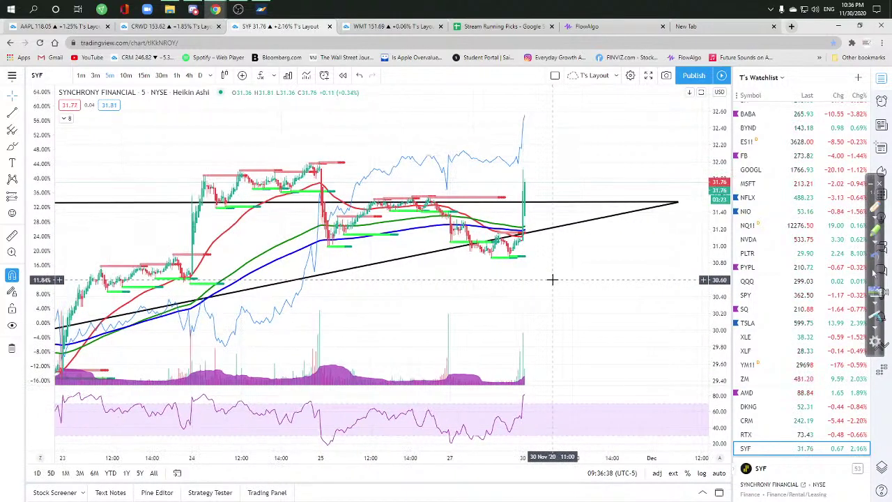
pyautogui.scroll(1, 552, 279)
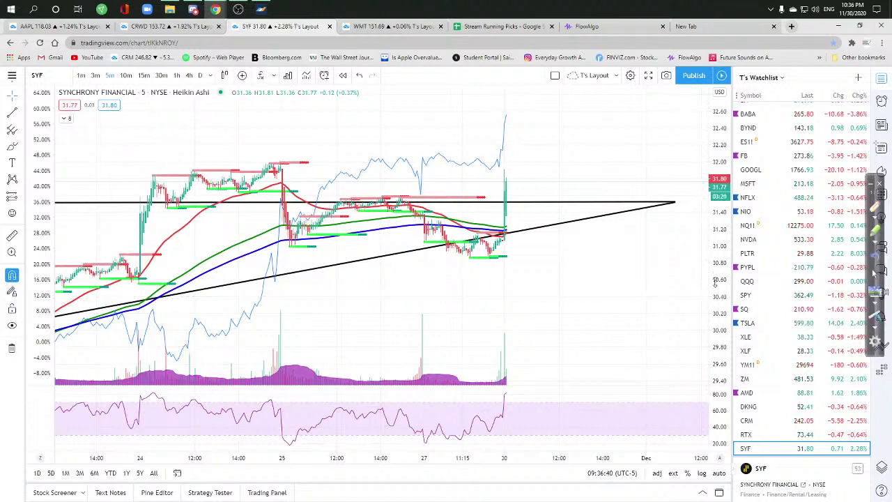
pyautogui.moveTo(714, 281); pyautogui.dragTo(653, 252)
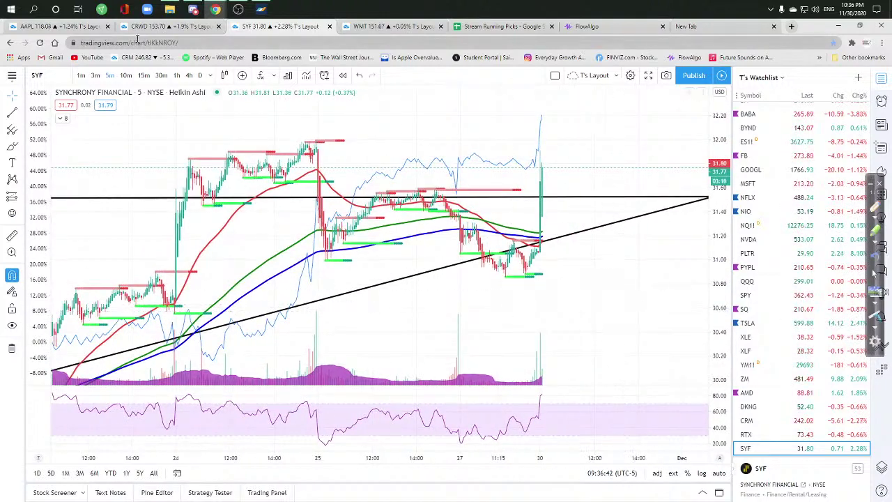
# Keep the current CRWD chart without reloading its layout and examine the latest 5-minute bars of CRWD and AAPL
pyautogui.click(139, 27)
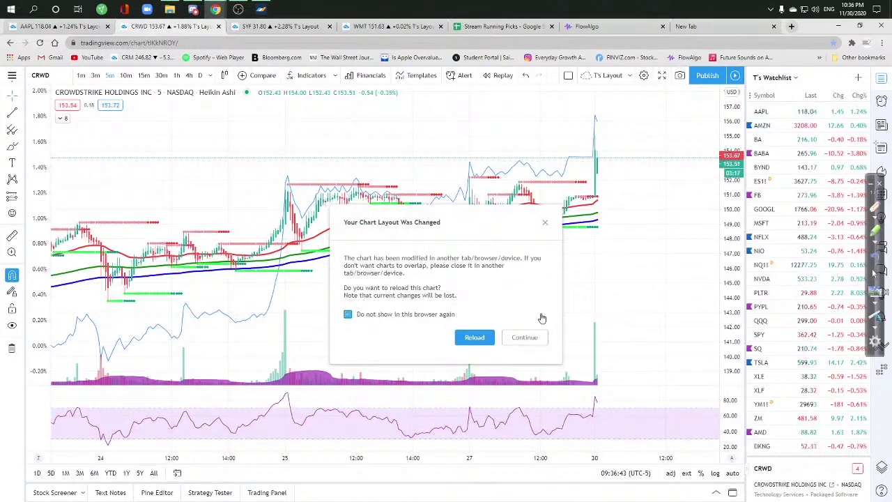
pyautogui.click(524, 338)
pyautogui.scroll(2, 637, 257)
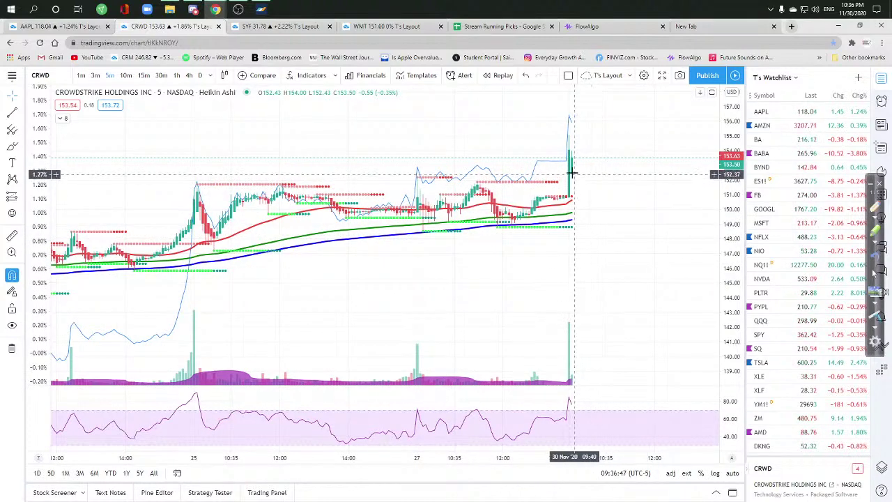
pyautogui.hotkey('ctrl', '1')
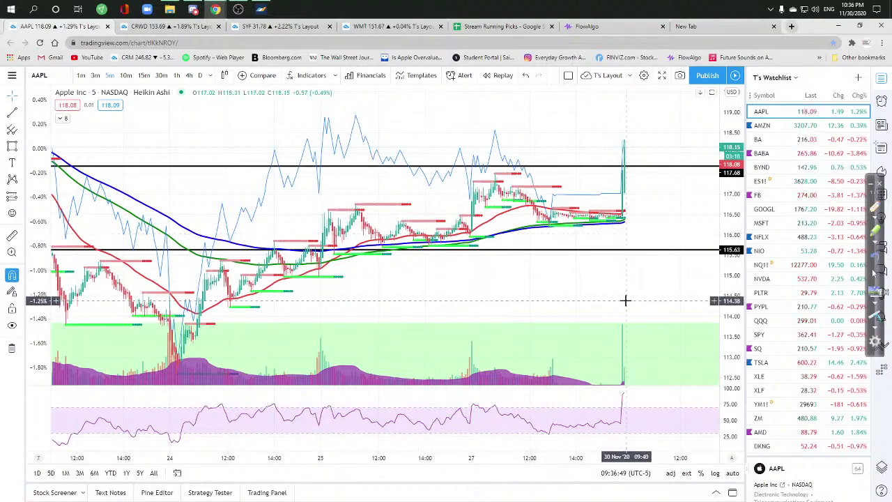
# Switch to MetaTrader and review the S&P500, DJ and ND charts on the M5 timeframe
pyautogui.click(260, 8)
pyautogui.click(46, 424)
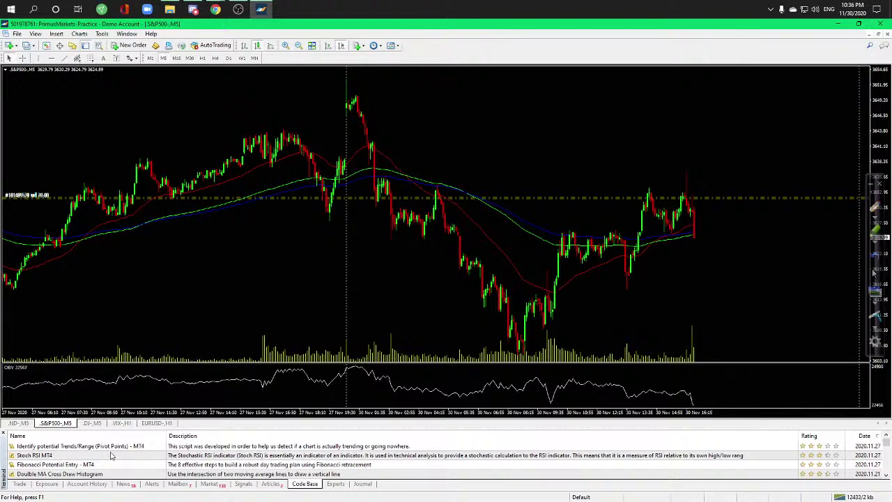
pyautogui.click(91, 422)
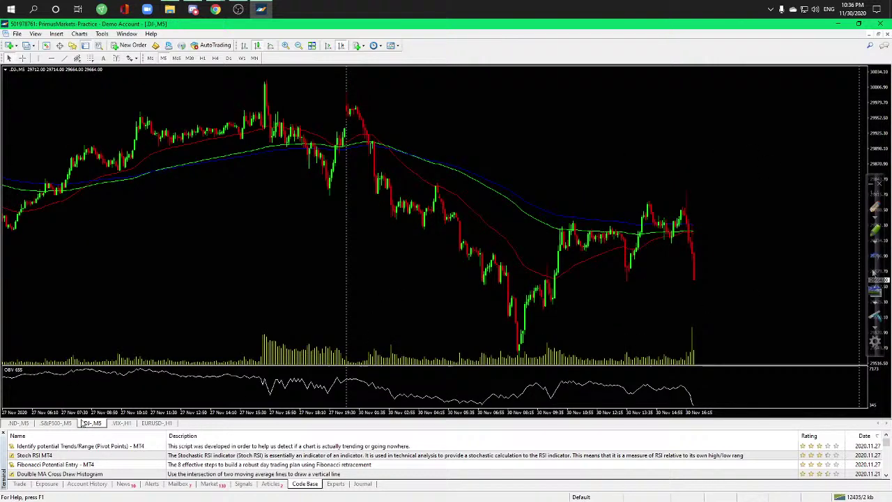
pyautogui.click(19, 423)
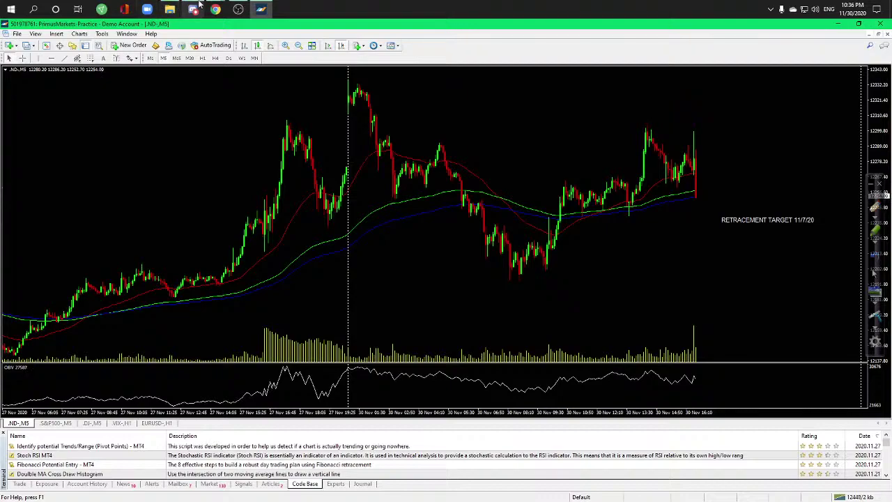
# Switch back to TradingView and examine the latest price action on the AAPL 5-minute chart
pyautogui.moveTo(216, 9)
pyautogui.click(163, 40)
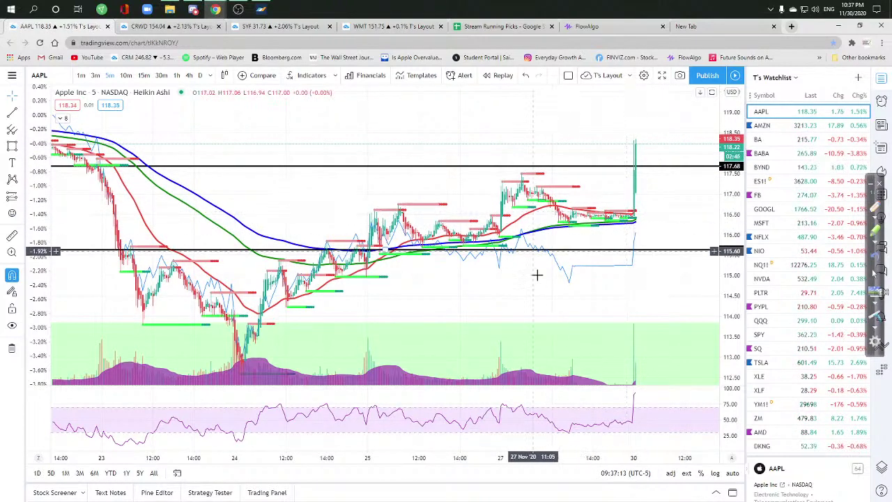
pyautogui.moveTo(537, 272); pyautogui.dragTo(520, 289)
# Return to MetaTrader and compare the latest M5 candles on the ND, S&P500 and DJ charts against their moving averages
pyautogui.hotkey('alt', 'Tab')
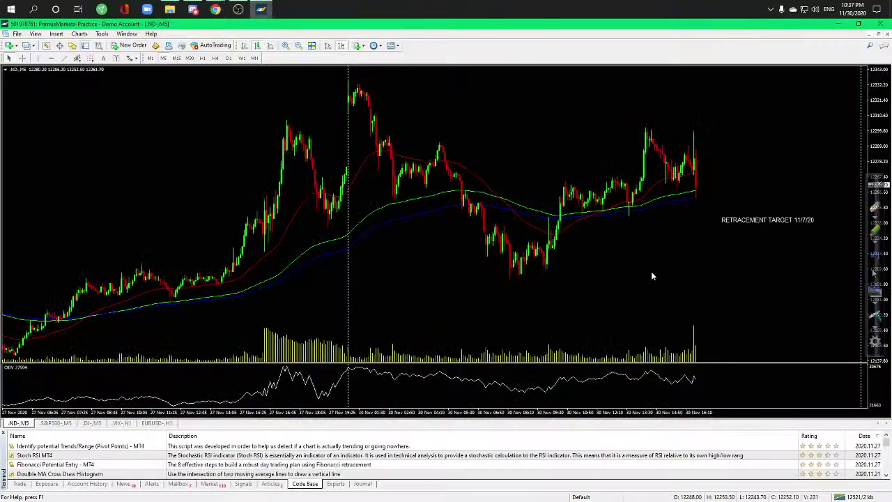
pyautogui.click(59, 423)
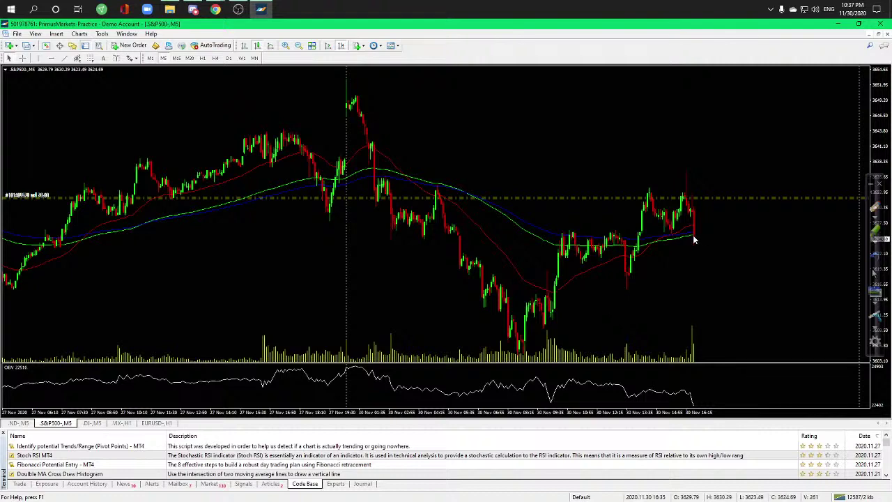
pyautogui.click(91, 424)
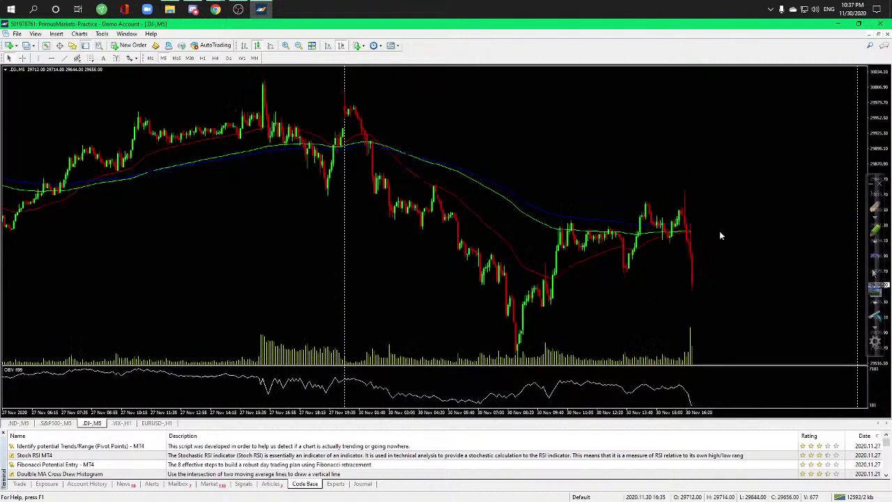
pyautogui.click(16, 424)
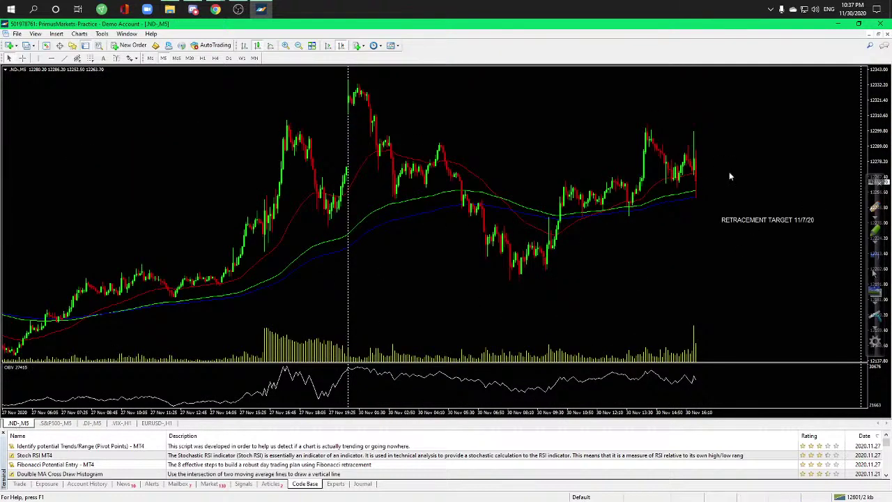
pyautogui.click(50, 424)
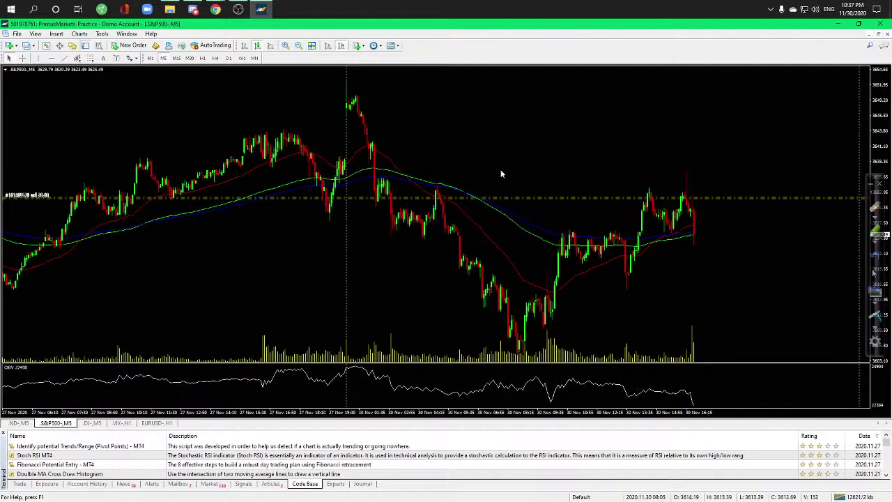
pyautogui.click(837, 25)
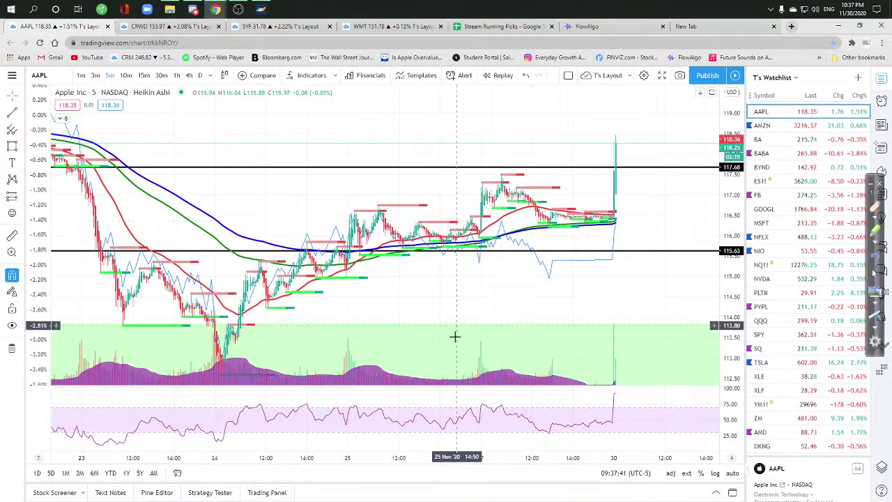
# Load PTON in the WMT chart tab
pyautogui.click(394, 25)
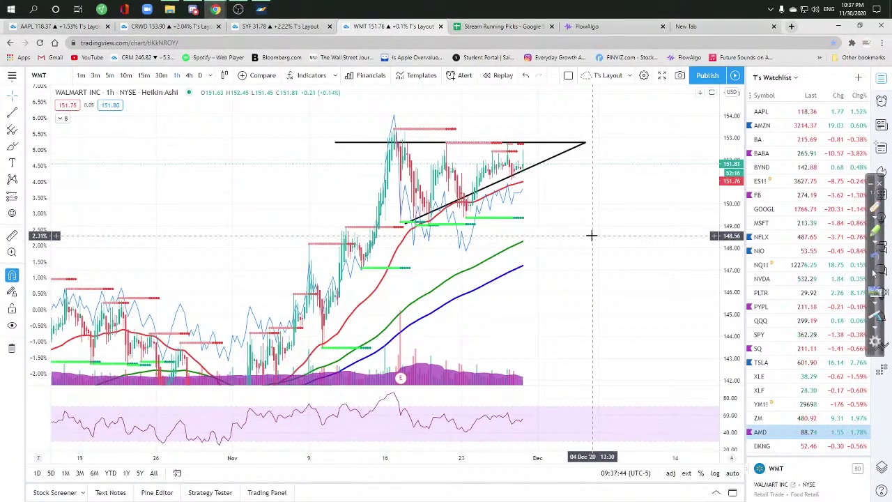
pyautogui.write('PTON')
pyautogui.press('Return')
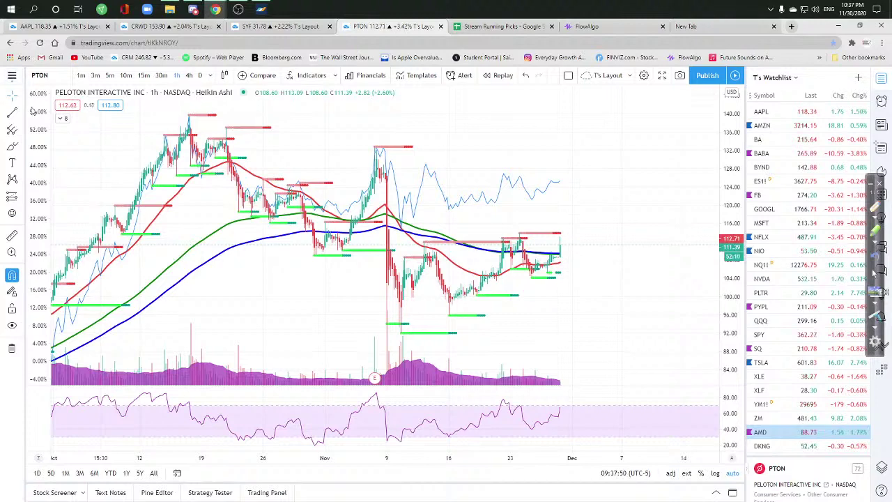
# Draw a rising trend line from about 92.35 at the 9 November low and a horizontal resistance line near 112 on PTON
pyautogui.click(394, 331)
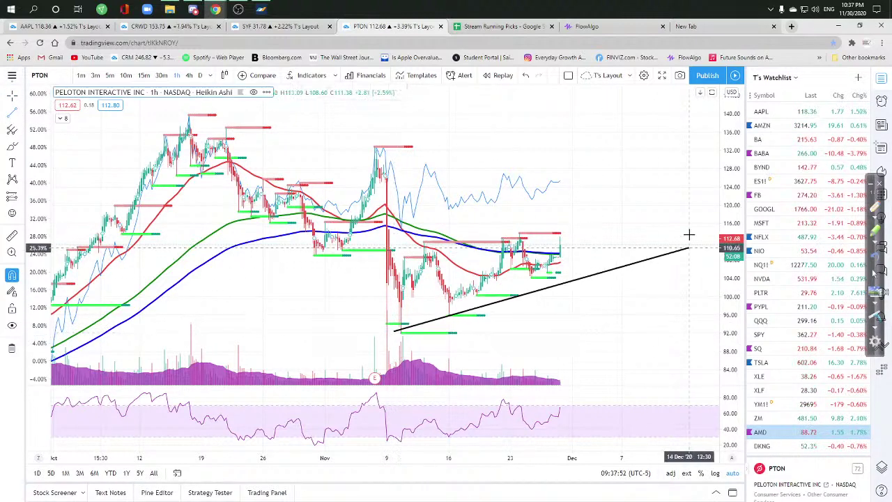
pyautogui.click(604, 239)
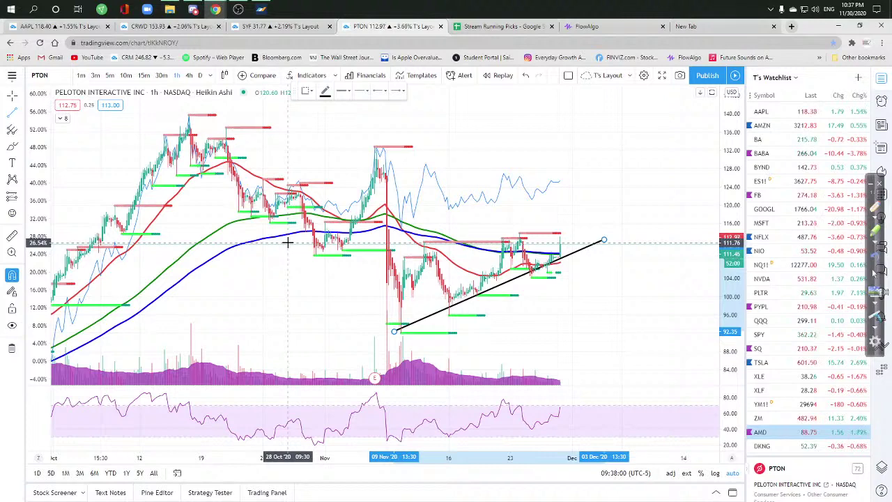
pyautogui.click(288, 238)
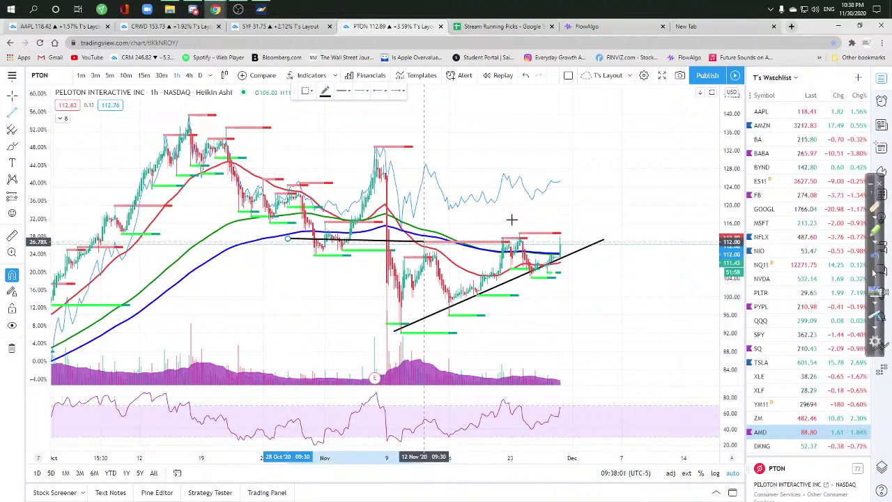
pyautogui.click(606, 239)
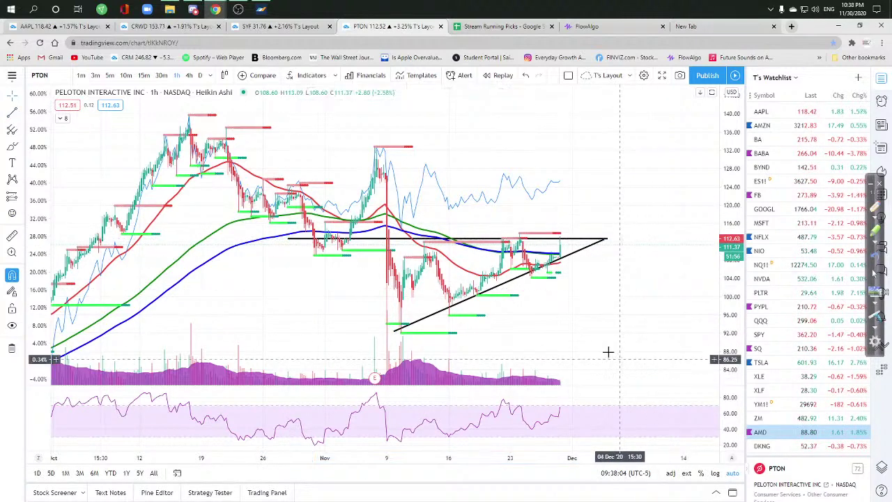
pyautogui.scroll(1, 589, 342)
# In the Stream Running Picks spreadsheet, add PTON dated 11/30/2020 to the first empty On Watch row
pyautogui.click(500, 26)
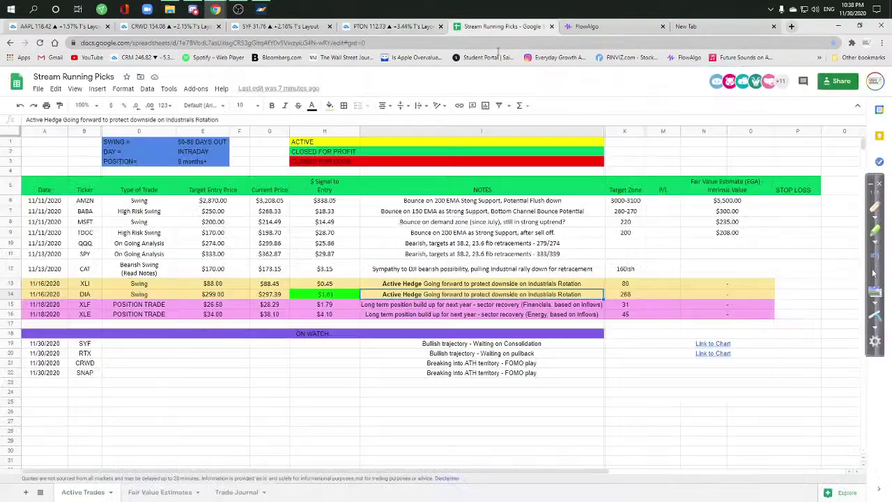
pyautogui.click(84, 382)
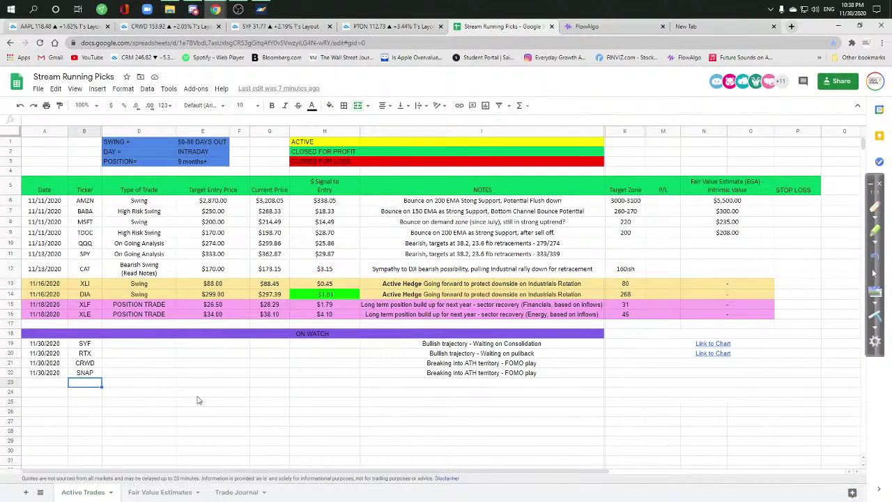
pyautogui.write('PTON')
pyautogui.press('Left')
pyautogui.hotkey('ctrl', ';')
pyautogui.press('Tab')
pyautogui.press('Tab')
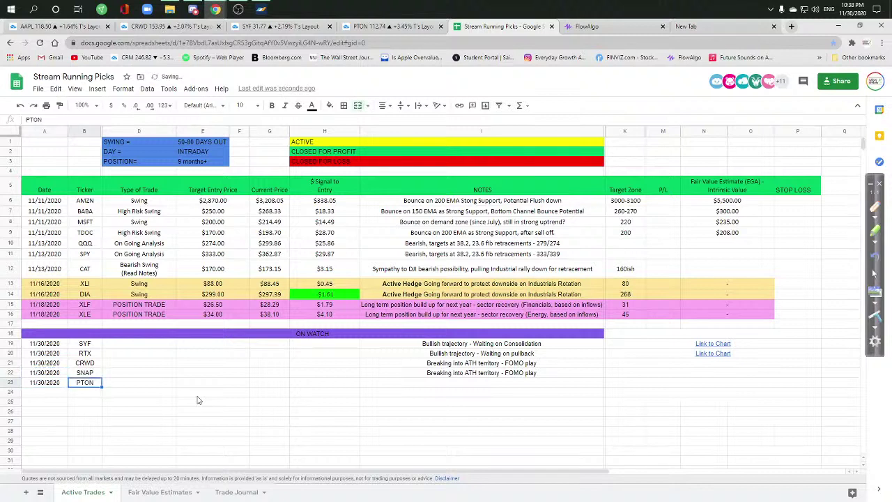
# Enter the note "Ascending triangle - possible breakout" for PTON
pyautogui.press('Tab')
pyautogui.press('Tab')
pyautogui.press('Tab')
pyautogui.press('Tab')
pyautogui.press('Tab')
pyautogui.write('A')
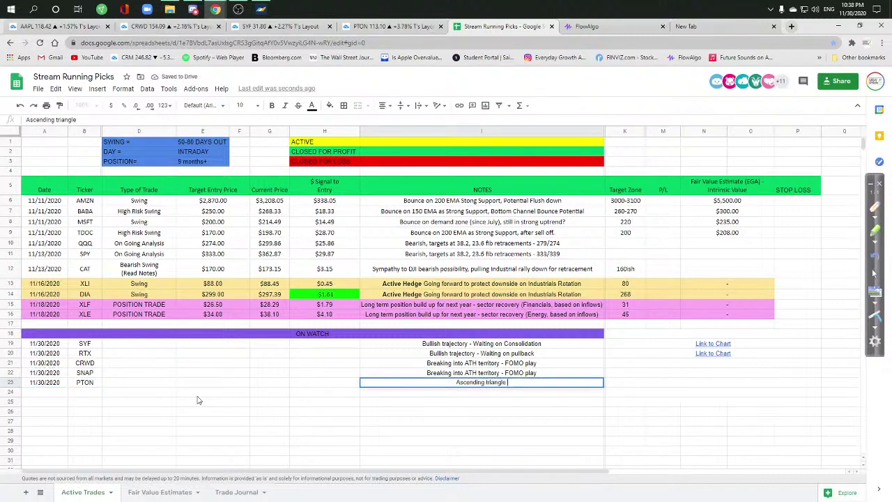
pyautogui.write('scending triangle - possible breakout')
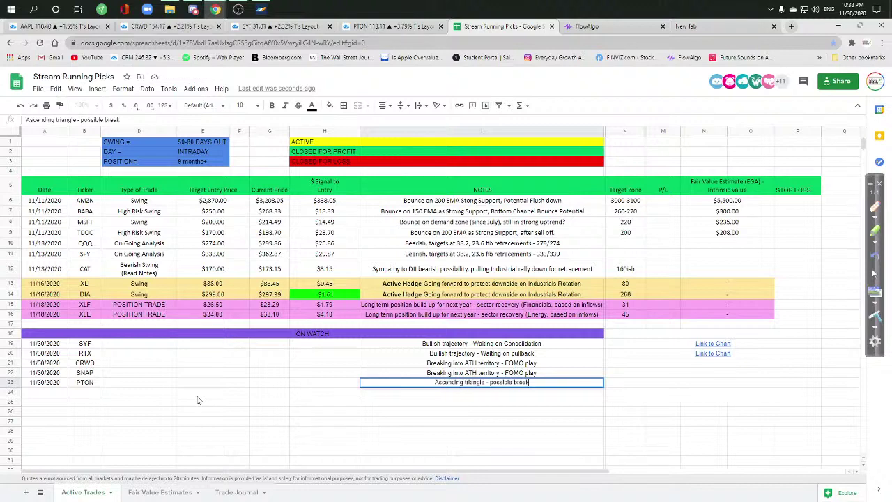
pyautogui.press('Return')
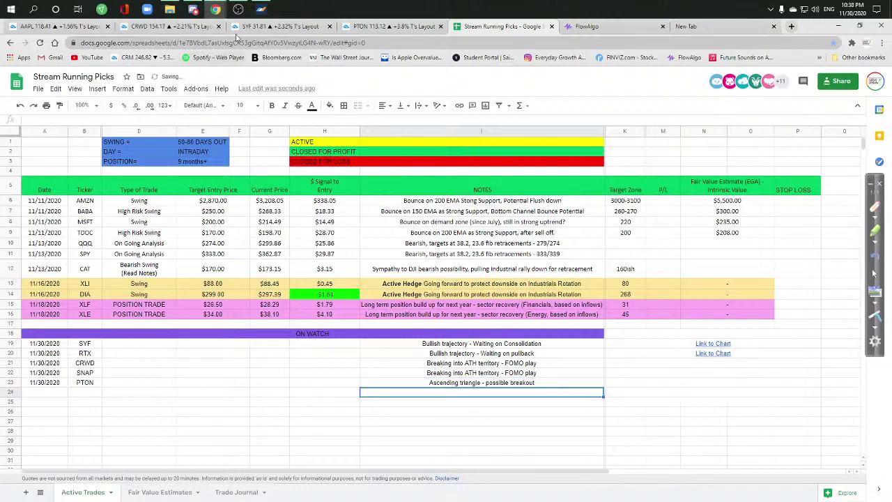
# Recheck the PTON chart, switch to FlowAlgo and dismiss its agreement notice
pyautogui.click(386, 26)
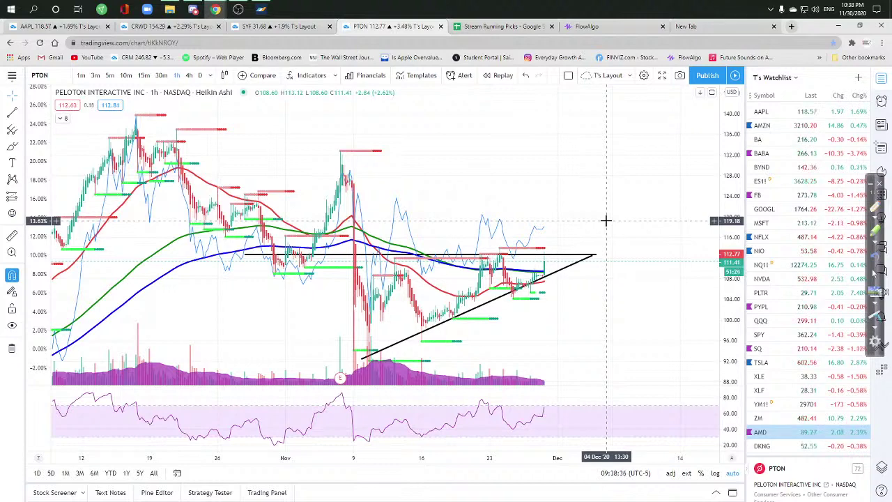
pyautogui.click(587, 27)
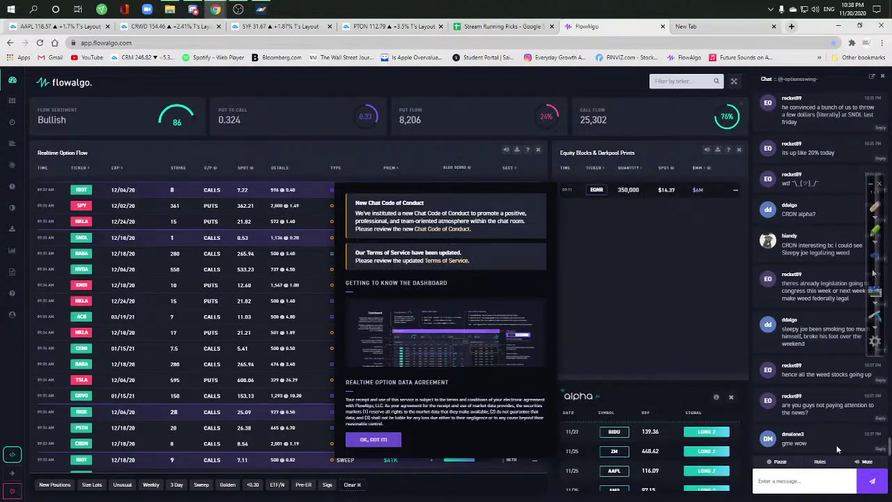
pyautogui.click(377, 440)
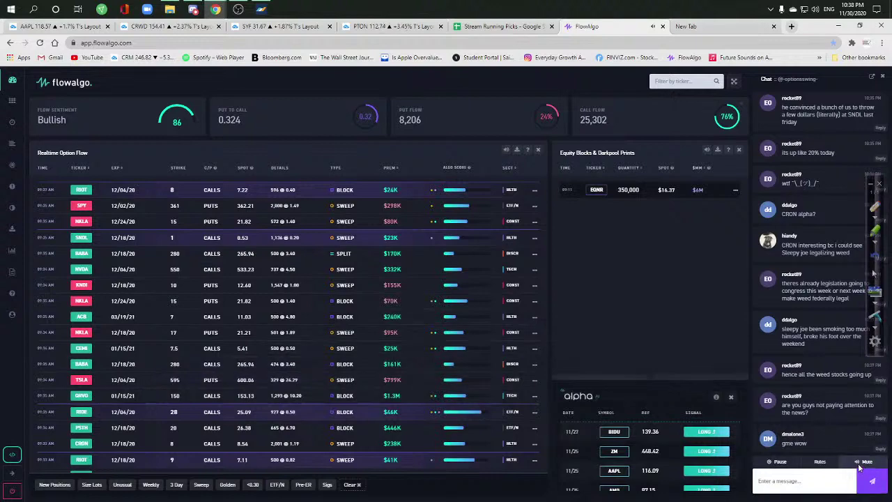
# Examine the realtime option flow, including the TSLA 630 calls expiring 12/11/20 and the QRVO 150 calls expiring 01/15/21
pyautogui.scroll(-10, 162, 290)
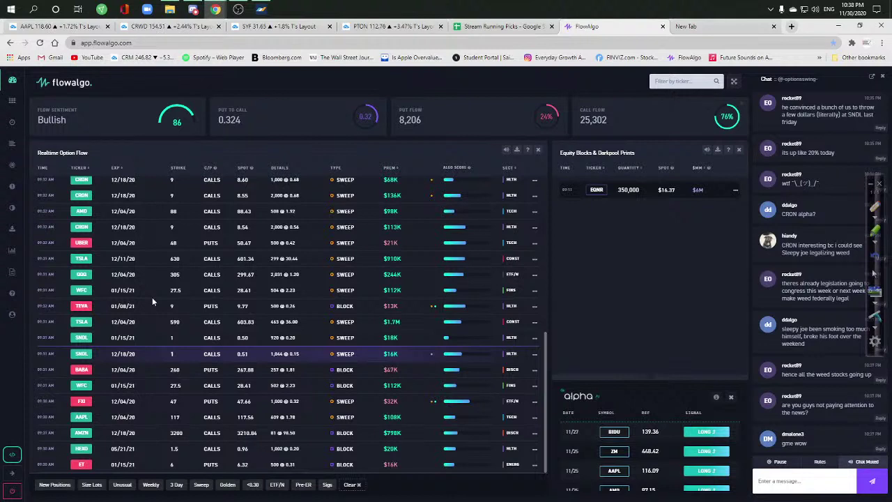
pyautogui.scroll(1, 137, 292)
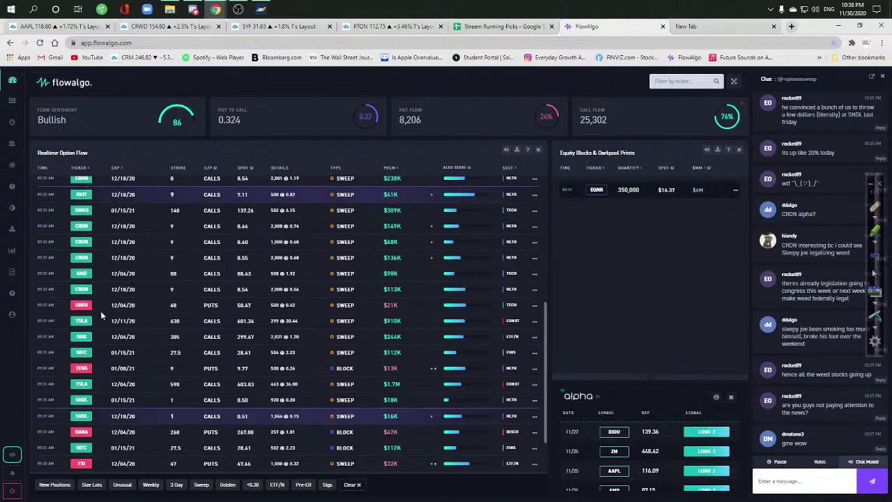
pyautogui.moveTo(116, 320); pyautogui.dragTo(221, 322)
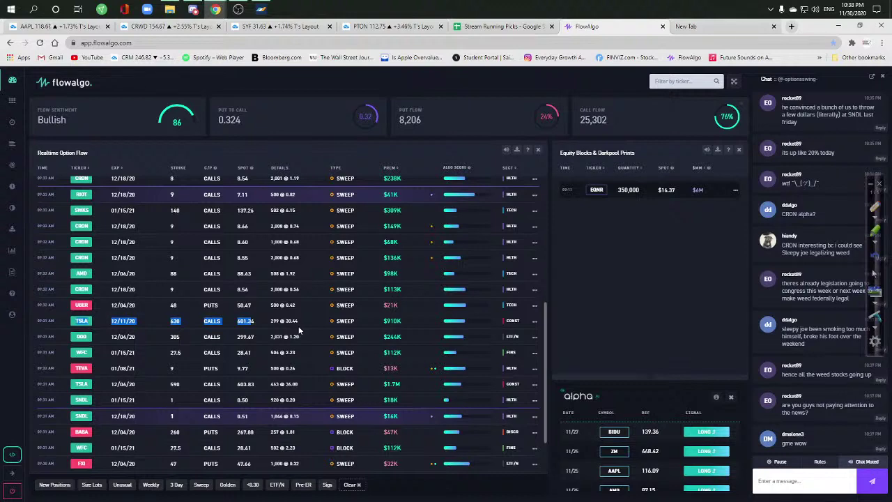
pyautogui.scroll(5, 316, 376)
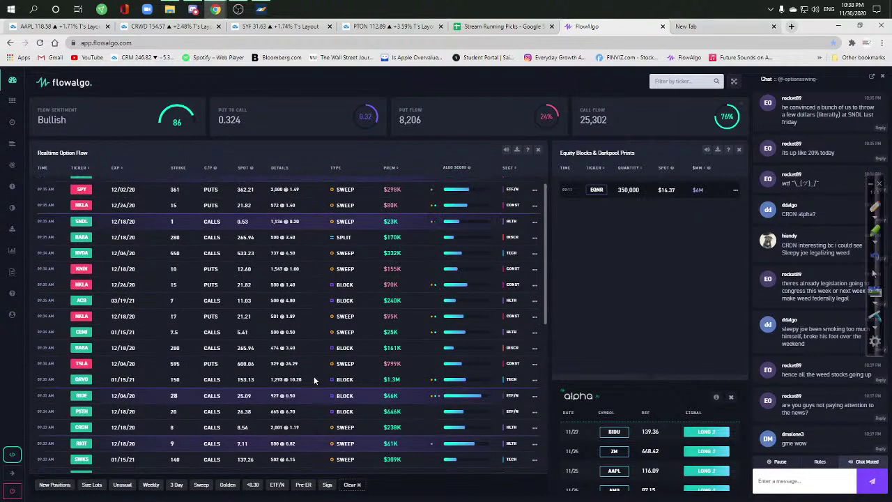
pyautogui.scroll(-1, 307, 379)
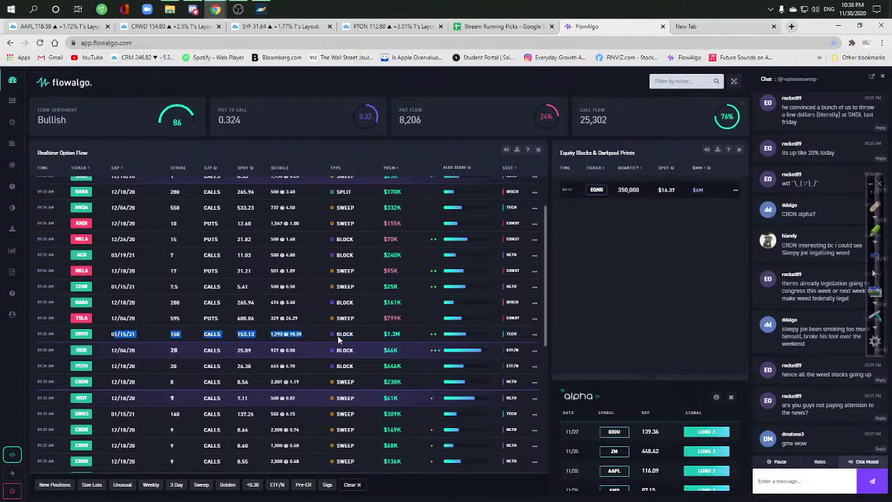
pyautogui.scroll(1, 279, 341)
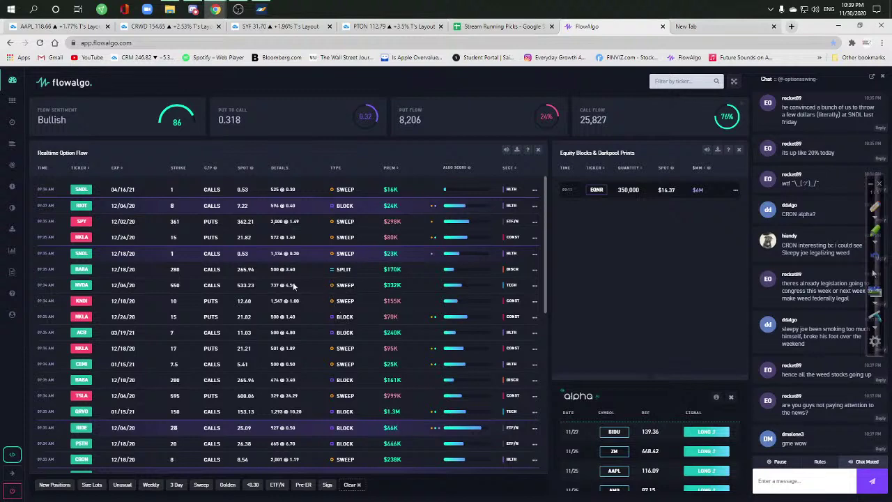
pyautogui.scroll(-10, 263, 282)
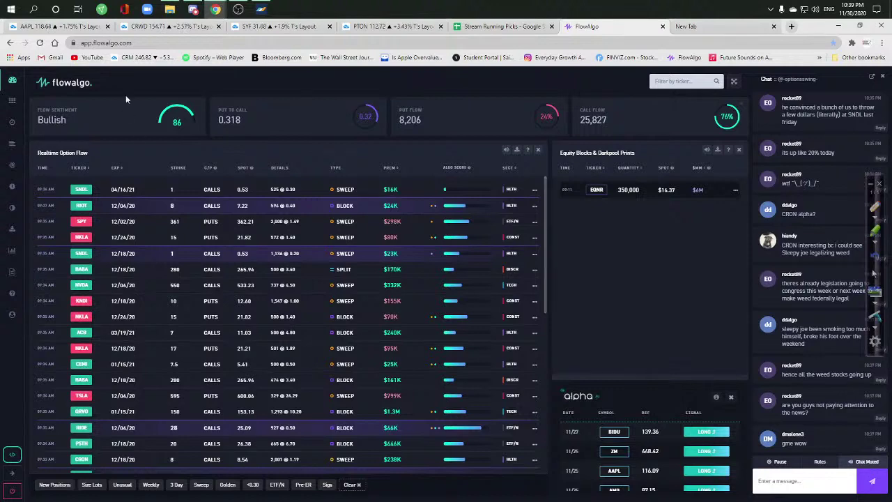
# Check the AAPL 5-minute chart in TradingView and the S&P500 and DJ M5 charts in MetaTrader
pyautogui.click(42, 27)
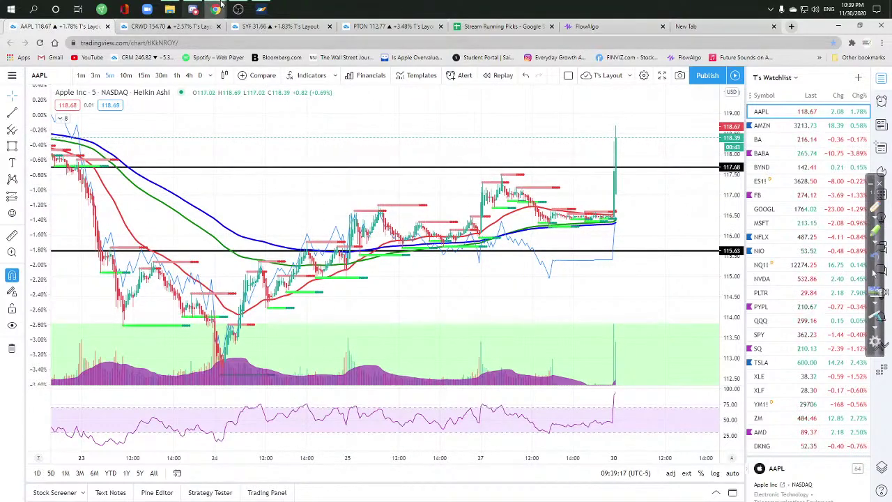
pyautogui.click(261, 9)
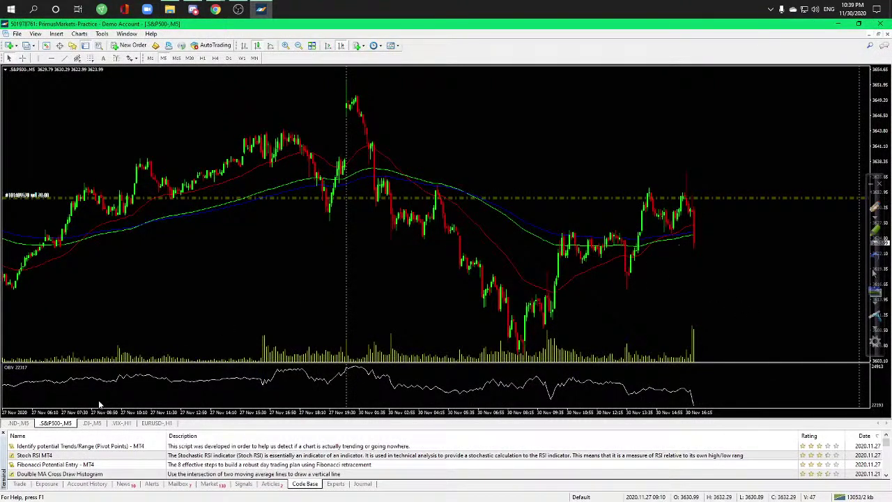
pyautogui.click(91, 423)
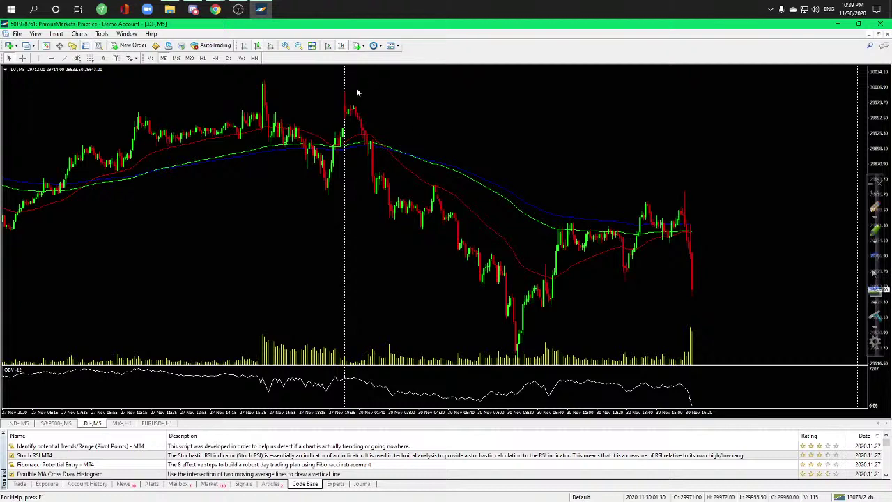
# Switch back to TradingView, review the SYF chart and load RTX in the PTON chart tab
pyautogui.moveTo(215, 9)
pyautogui.click(200, 78)
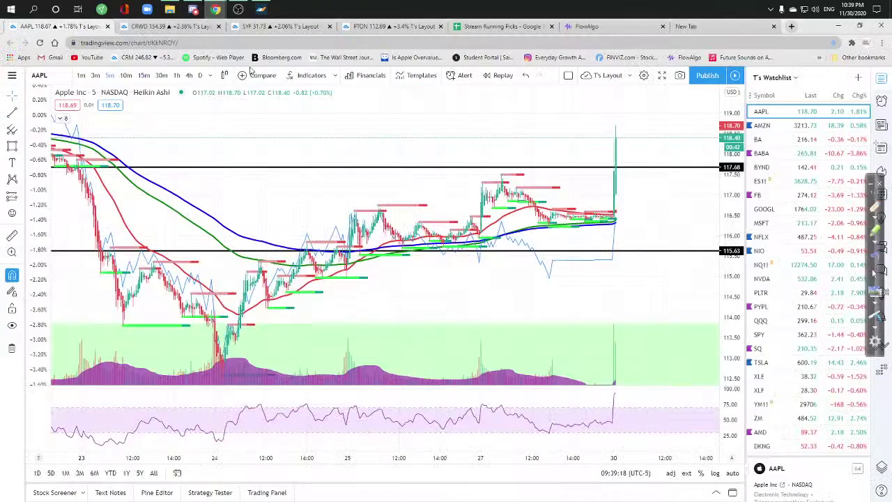
pyautogui.click(296, 31)
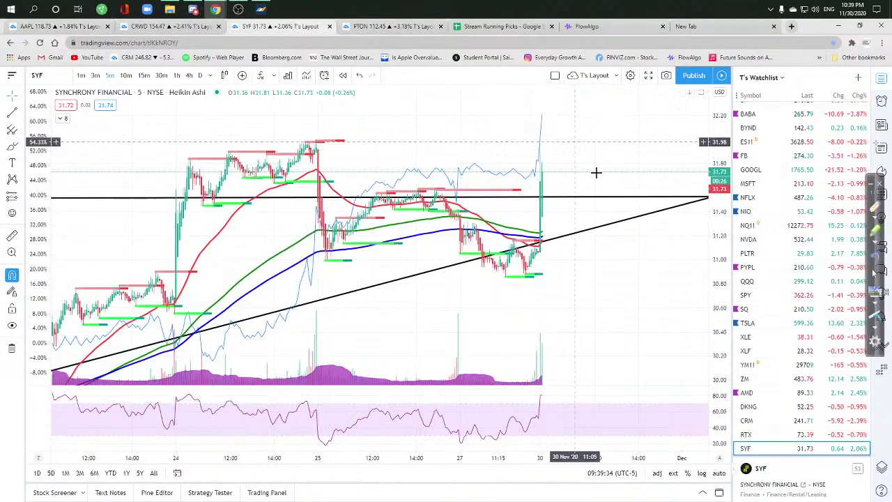
pyautogui.hotkey('ctrl', 'Tab')
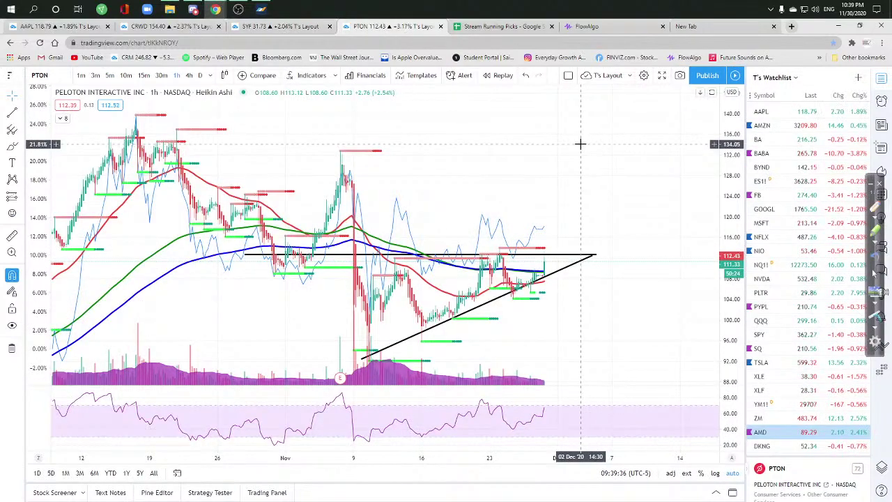
pyautogui.write('rtx')
pyautogui.press('Return')
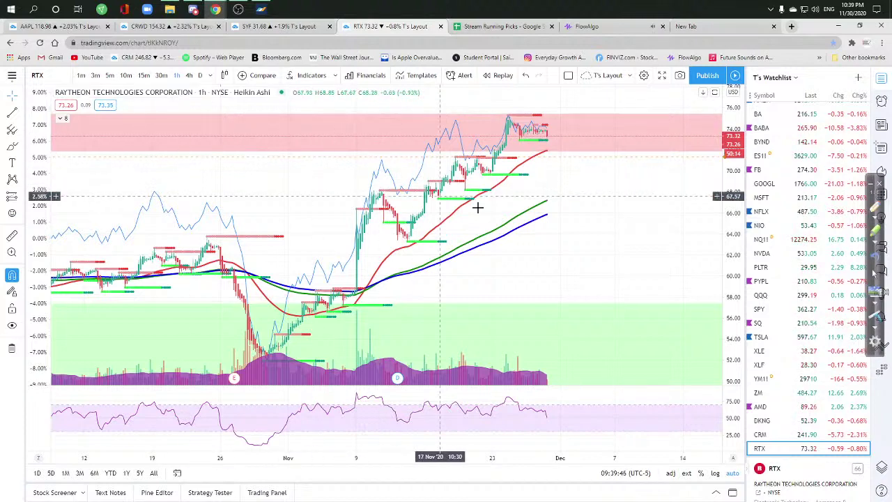
# Recheck the DJ M5 chart in MetaTrader and return to the RTX 1-hour chart in TradingView
pyautogui.click(262, 8)
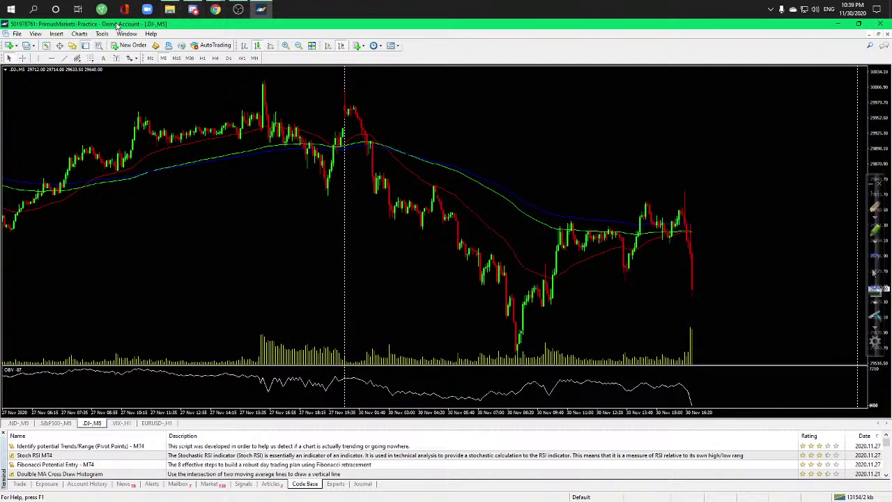
pyautogui.click(207, 9)
pyautogui.click(163, 55)
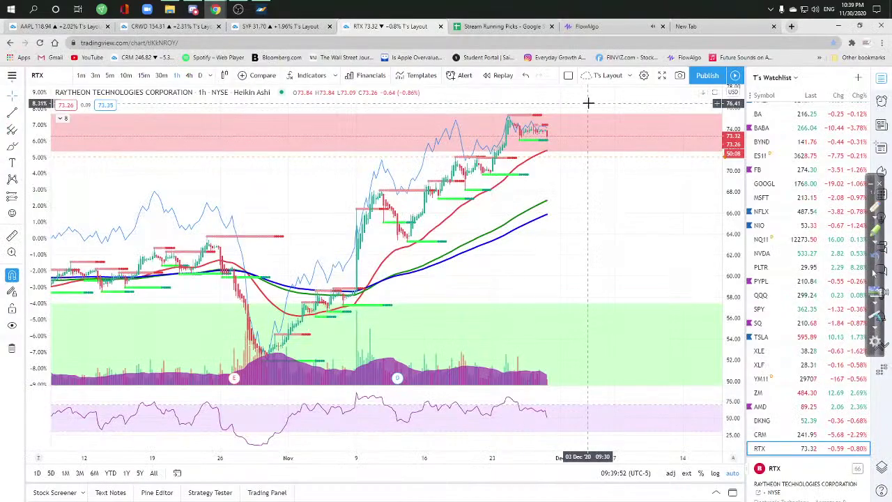
# Examine the AAPL 115 and 119 calls expiring 12/04/20 in FlowAlgo's realtime option flow
pyautogui.click(587, 27)
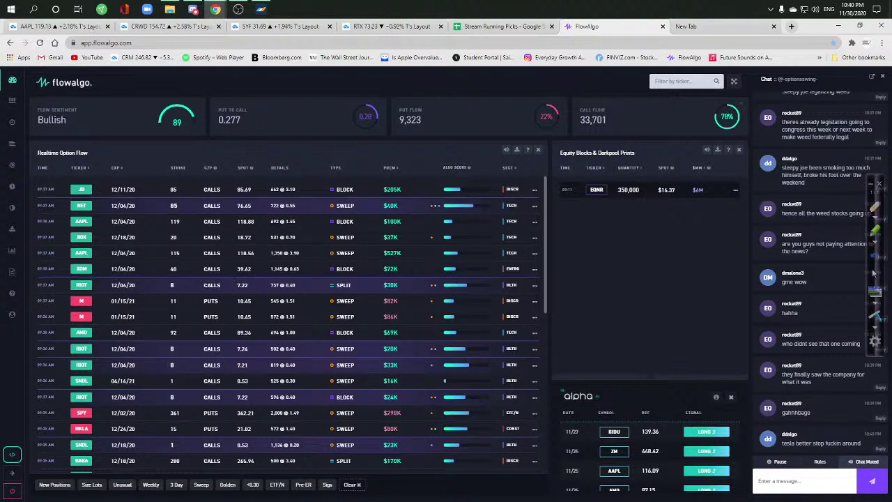
pyautogui.moveTo(110, 253); pyautogui.dragTo(381, 257)
pyautogui.click(399, 255)
pyautogui.moveTo(103, 224); pyautogui.dragTo(410, 231)
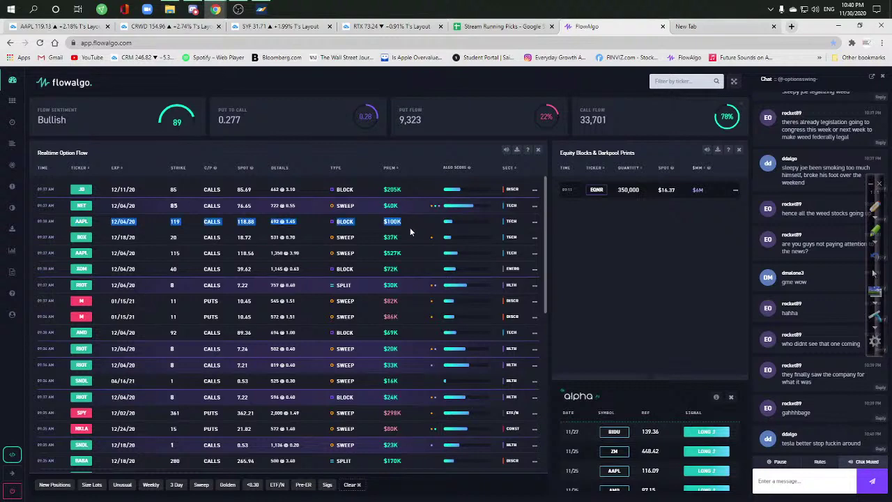
# Review the latest AAPL 5-minute price action in TradingView and the DJ and S&P500 M5 charts in MetaTrader
pyautogui.click(49, 28)
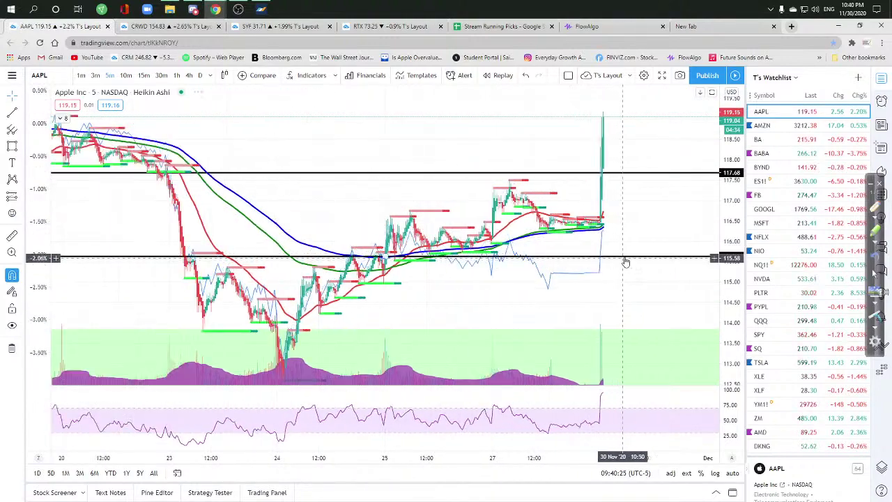
pyautogui.scroll(4, 657, 278)
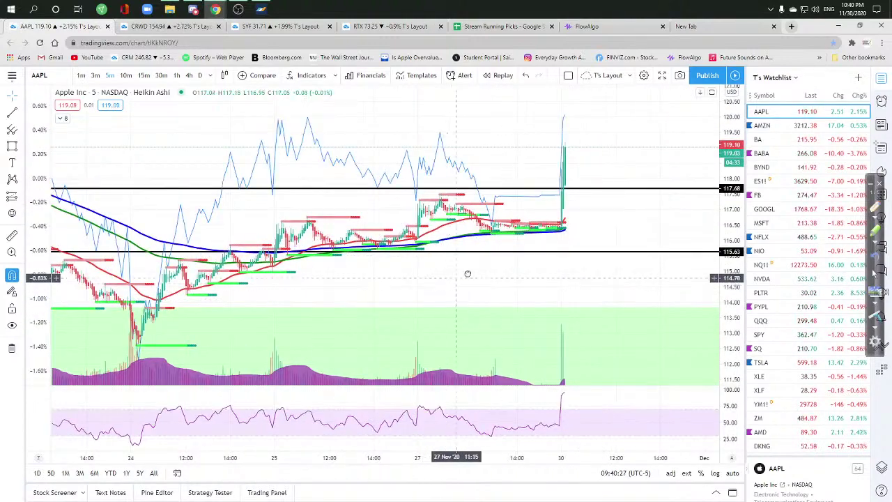
pyautogui.hotkey('alt', 'Tab')
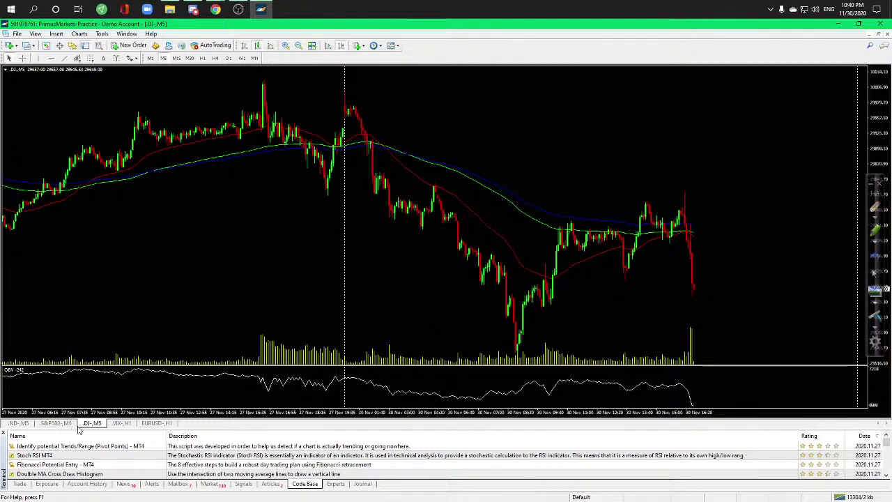
pyautogui.hotkey('ctrl', 'Tab')
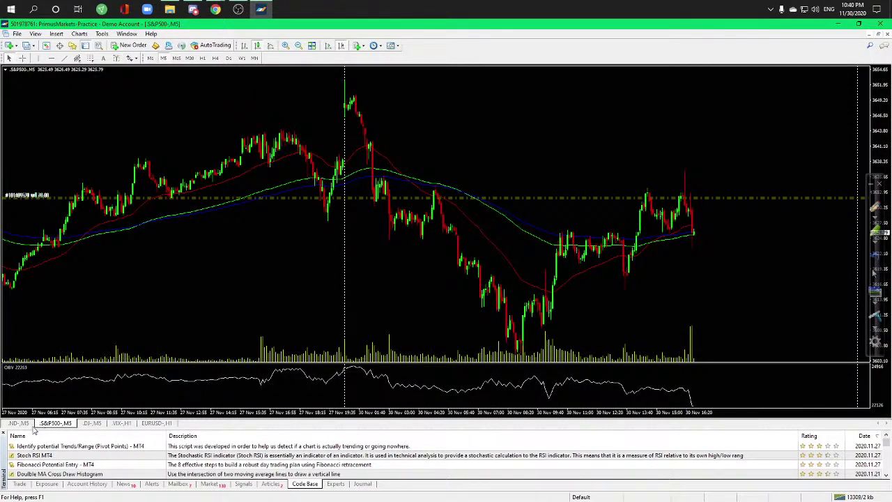
# Check the ND M5 chart in MetaTrader and switch back to TradingView's CRWD 5-minute chart
pyautogui.hotkey('ctrl', 'Tab')
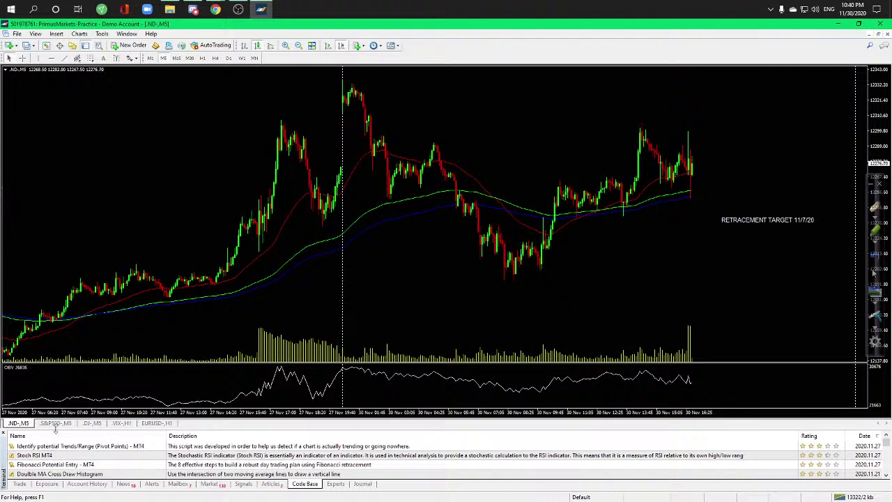
pyautogui.click(838, 25)
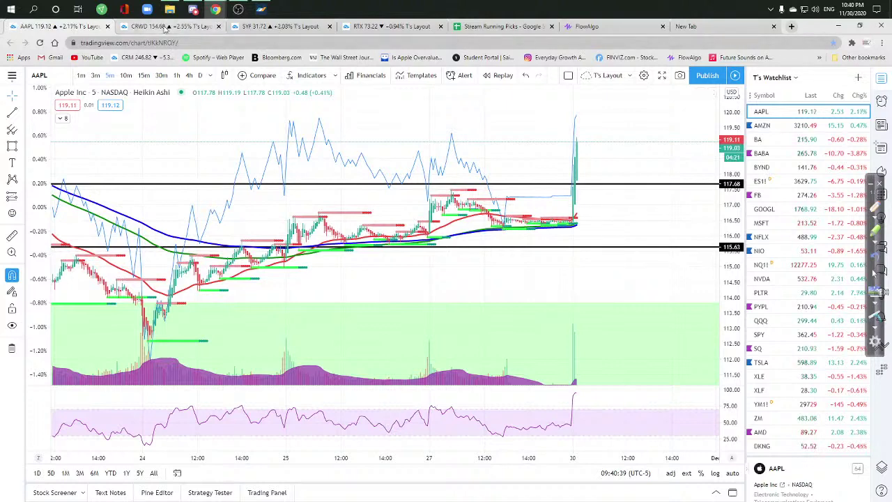
pyautogui.click(165, 27)
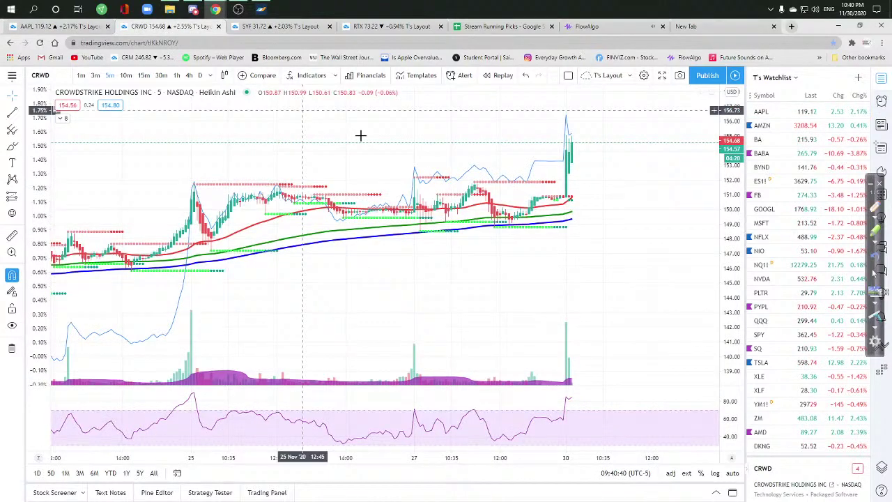
# Compare the SYF and RTX charts, check FlowAlgo's realtime option flow and return to the CRWD chart
pyautogui.click(282, 27)
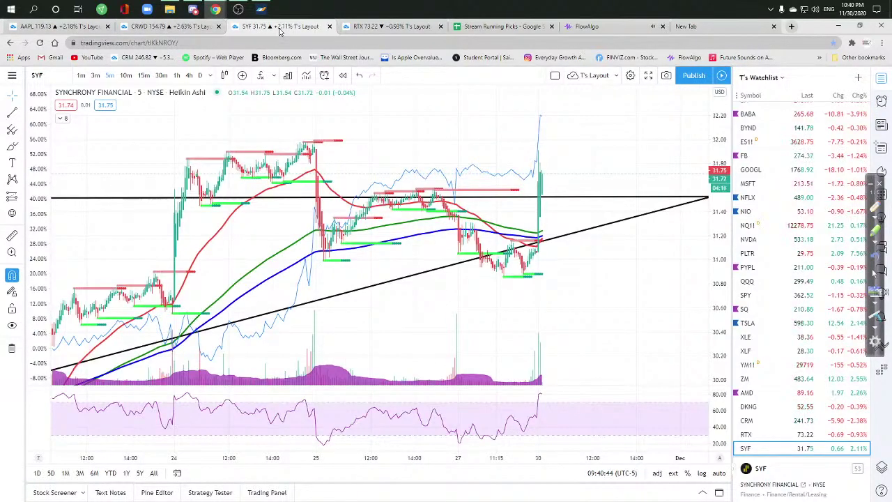
pyautogui.click(356, 26)
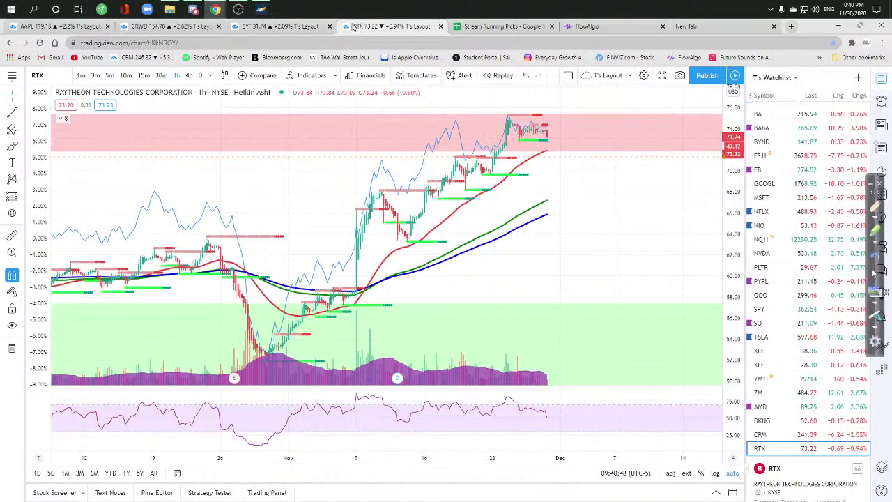
pyautogui.click(277, 27)
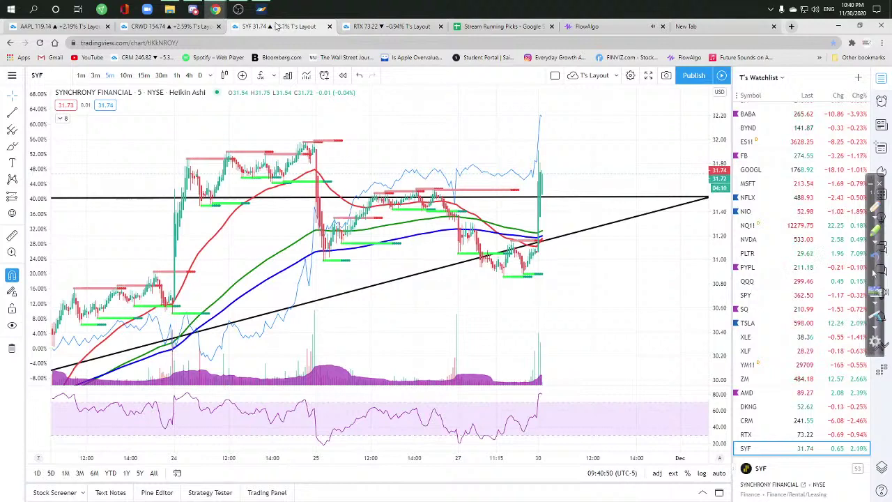
pyautogui.click(612, 26)
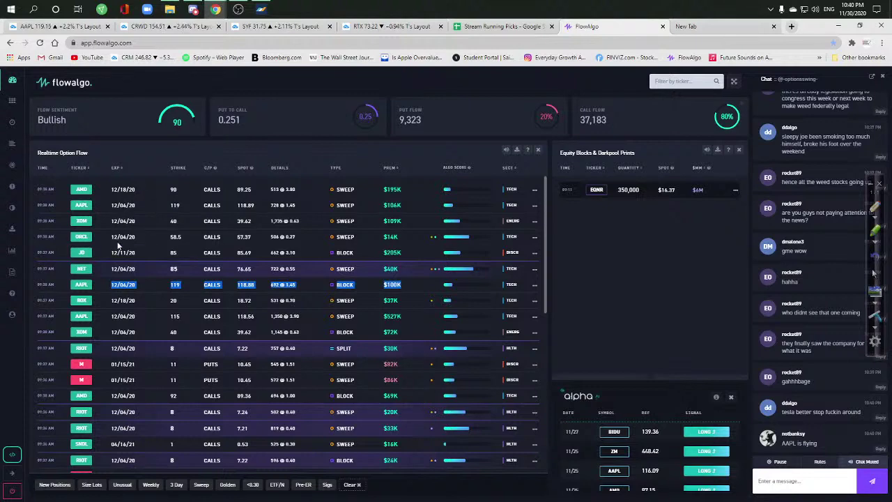
pyautogui.click(177, 26)
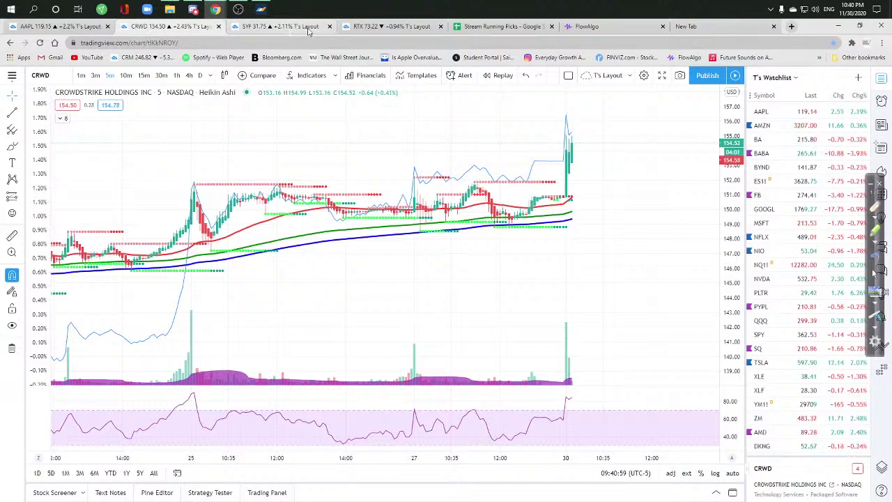
# Load FSLY in the RTX chart tab on the 1-hour interval
pyautogui.click(376, 26)
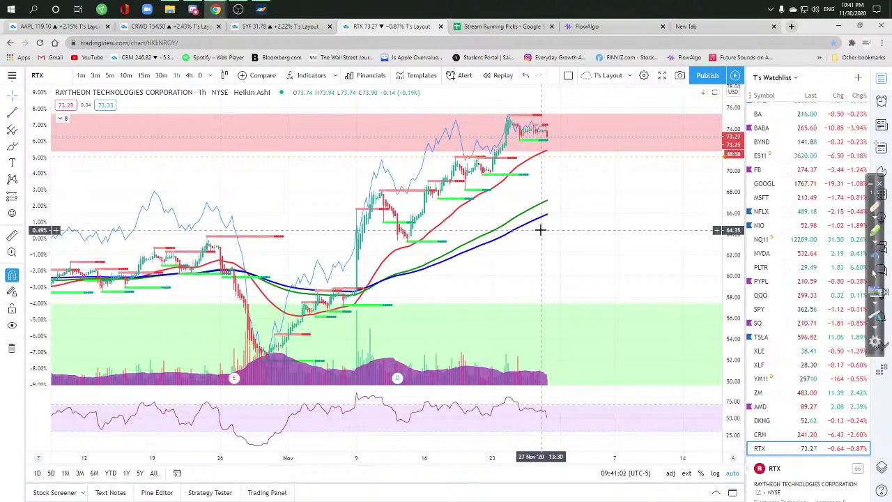
pyautogui.write('fsly')
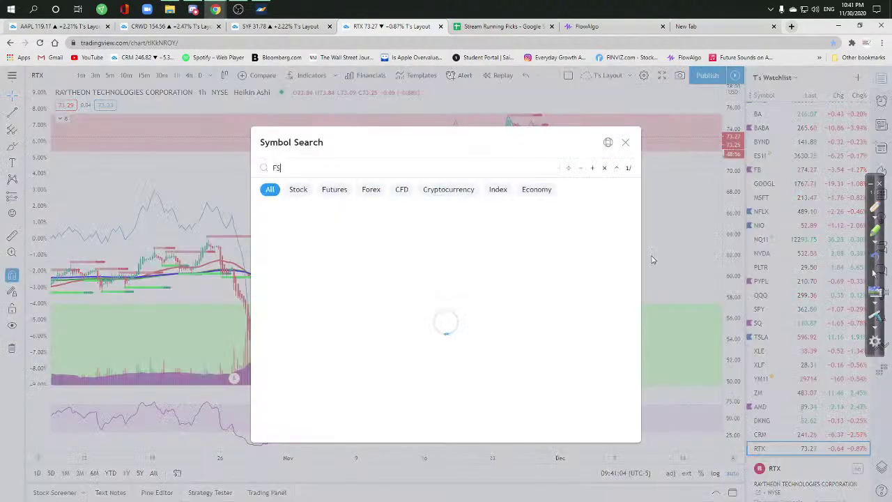
pyautogui.press('Return')
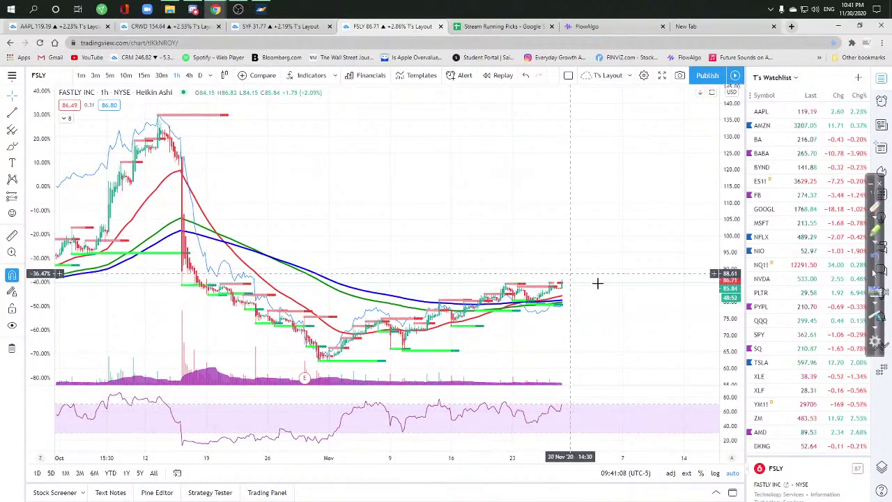
# Draw a rising trend line under the FSLY lows, from about 62.88 on 30 October to about 85.79 on 3 December
pyautogui.scroll(3, 623, 352)
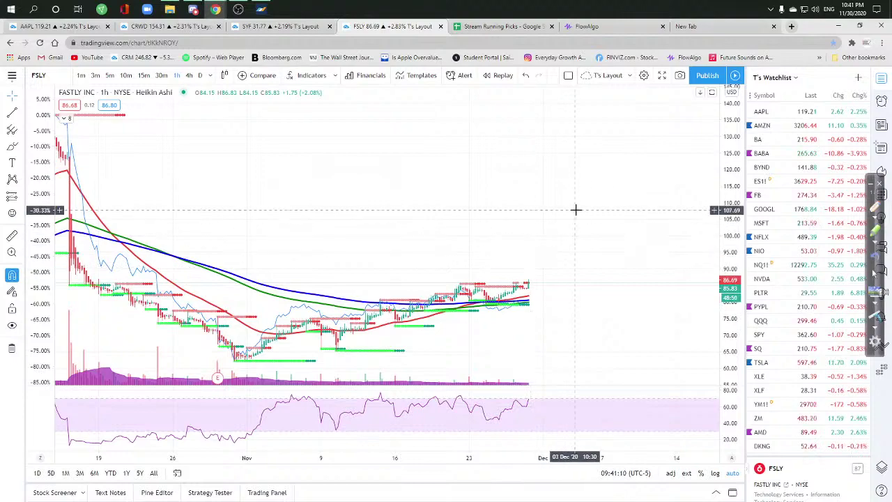
pyautogui.scroll(-2, 586, 244)
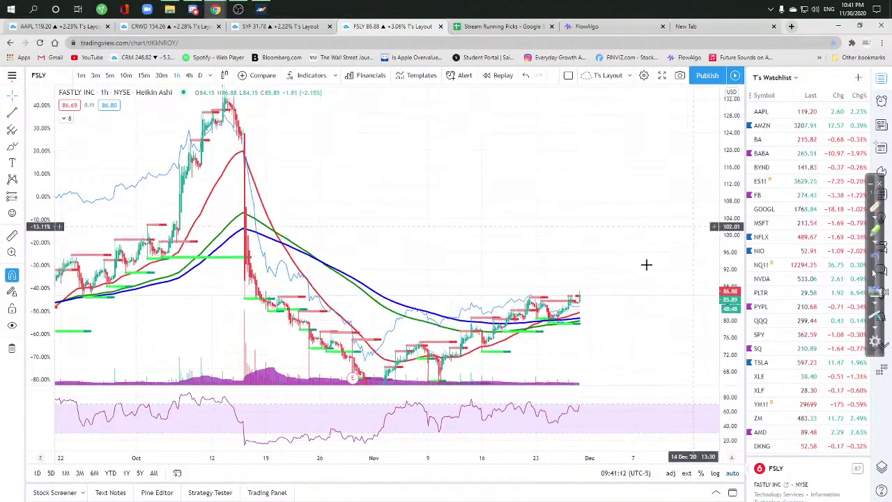
pyautogui.moveTo(645, 263); pyautogui.dragTo(595, 198)
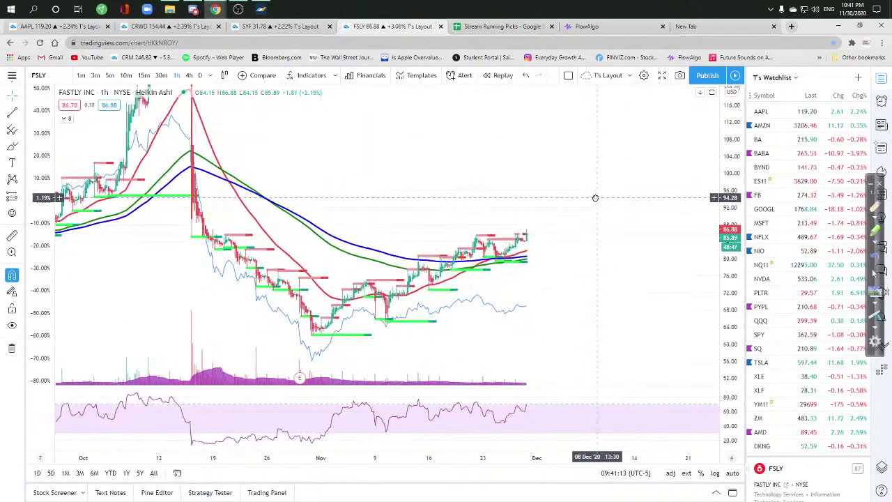
pyautogui.click(12, 111)
pyautogui.click(312, 337)
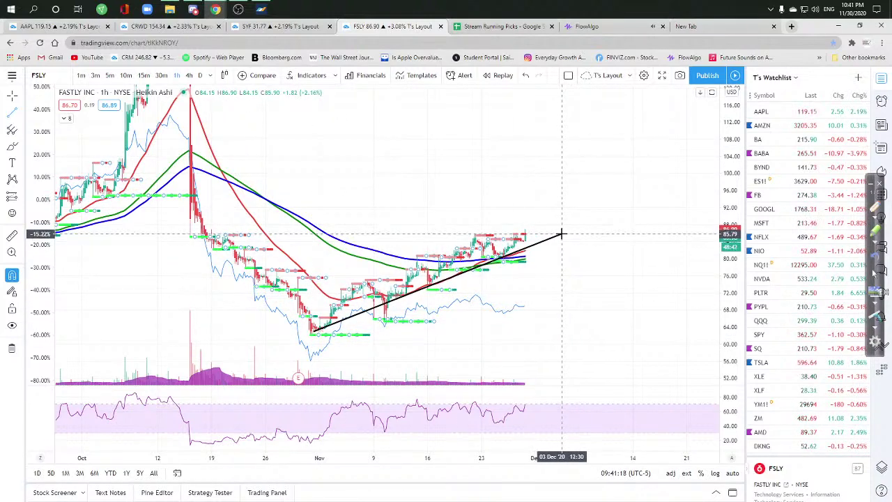
pyautogui.click(563, 234)
# Draw a nearly horizontal resistance line on FSLY from about 85.57 on 12 October to about 85.90 on 3 December
pyautogui.click(15, 113)
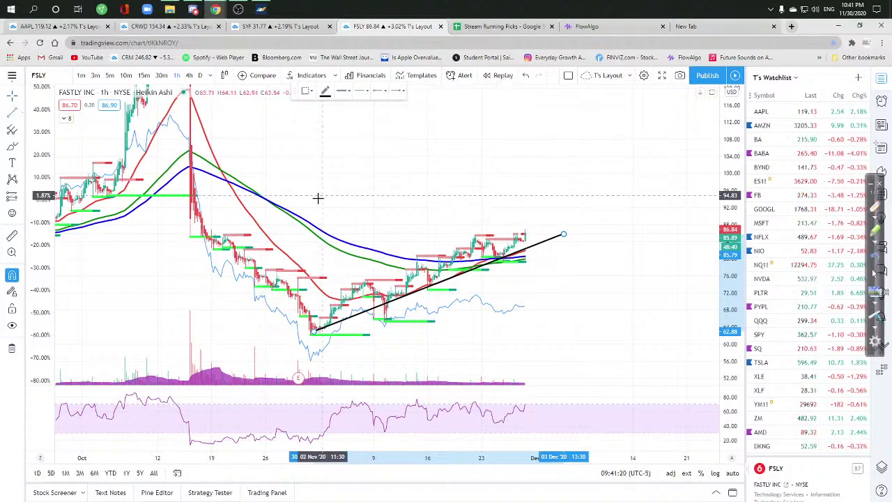
pyautogui.click(165, 235)
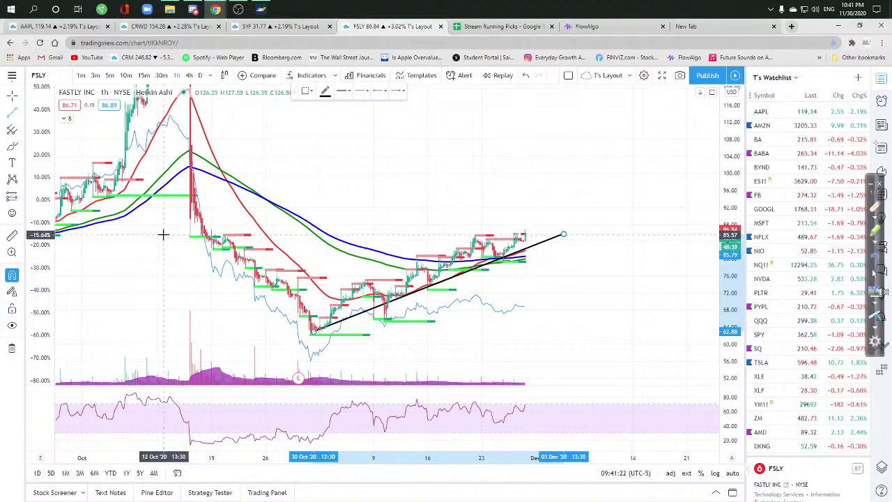
pyautogui.click(564, 237)
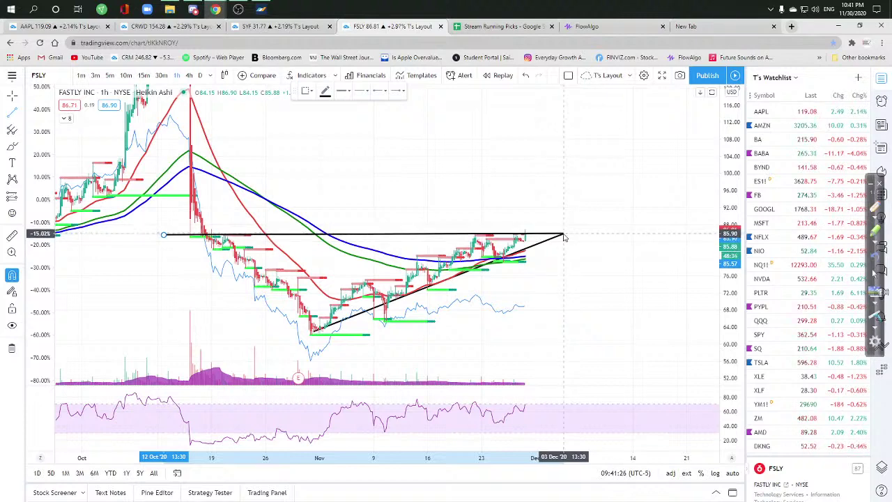
pyautogui.scroll(1, 546, 260)
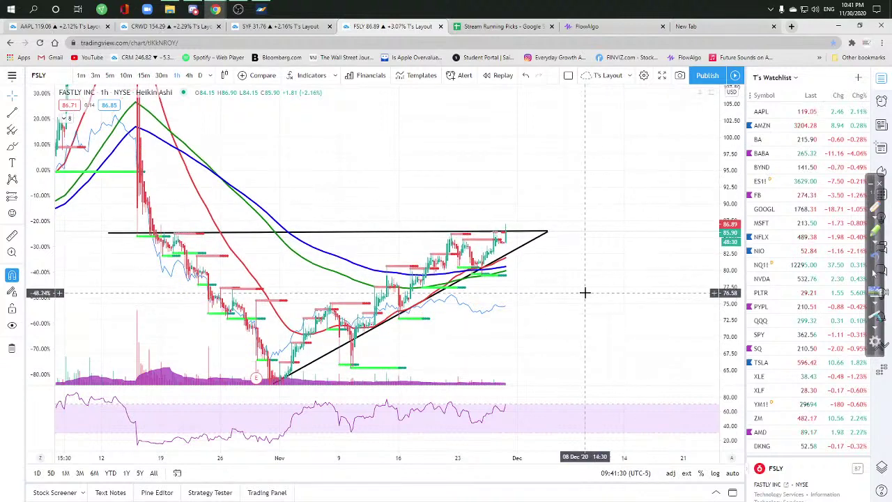
pyautogui.moveTo(583, 293); pyautogui.dragTo(640, 281)
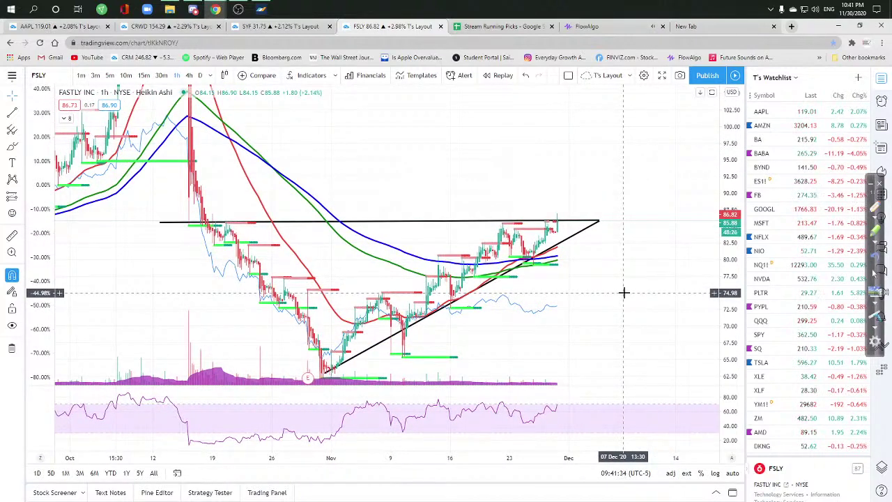
# Check the AAPL 5-minute chart against the latest AAPL call orders in FlowAlgo's realtime option flow
pyautogui.click(63, 26)
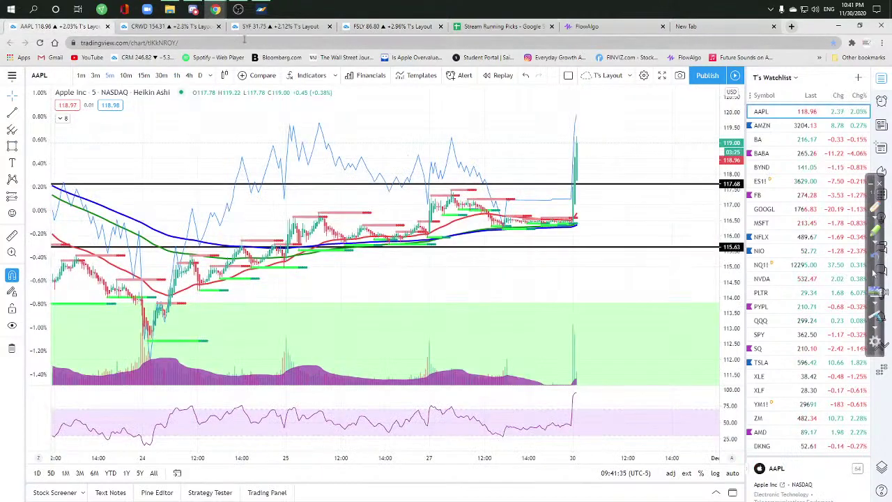
pyautogui.click(586, 27)
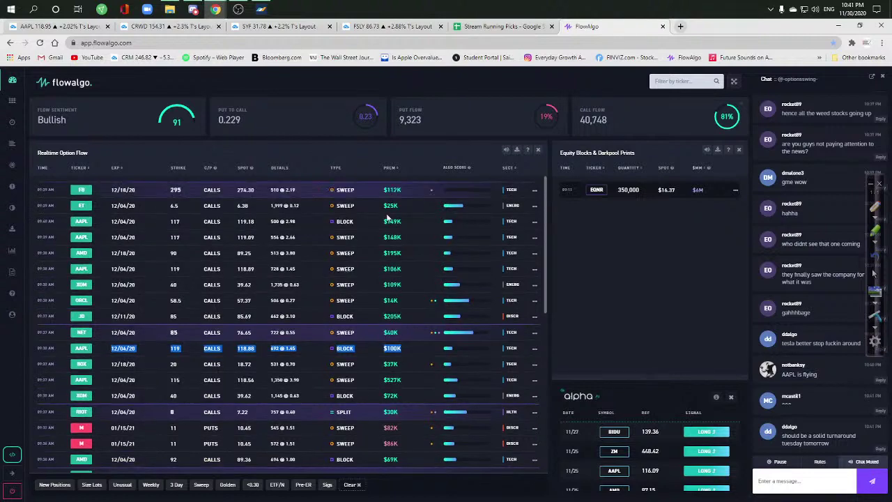
pyautogui.hotkey('ctrl', '1')
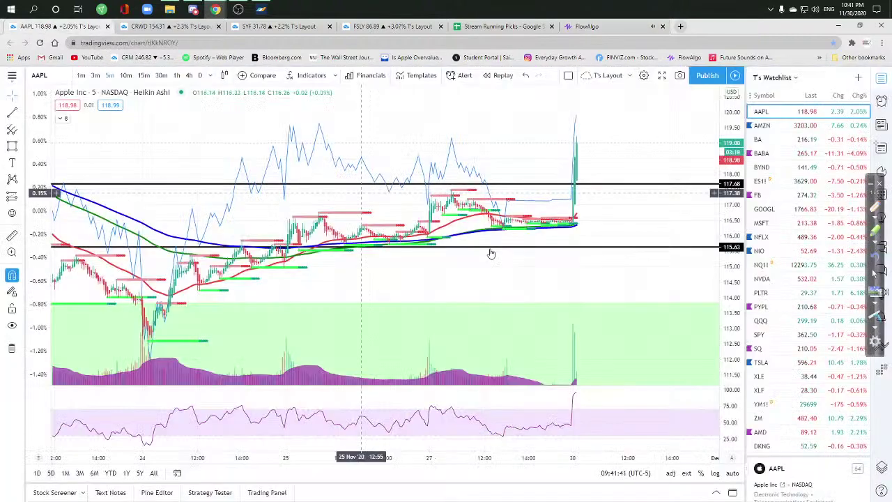
# Switch the AAPL 5-minute chart from Heikin Ashi to regular candles
pyautogui.scroll(3, 647, 251)
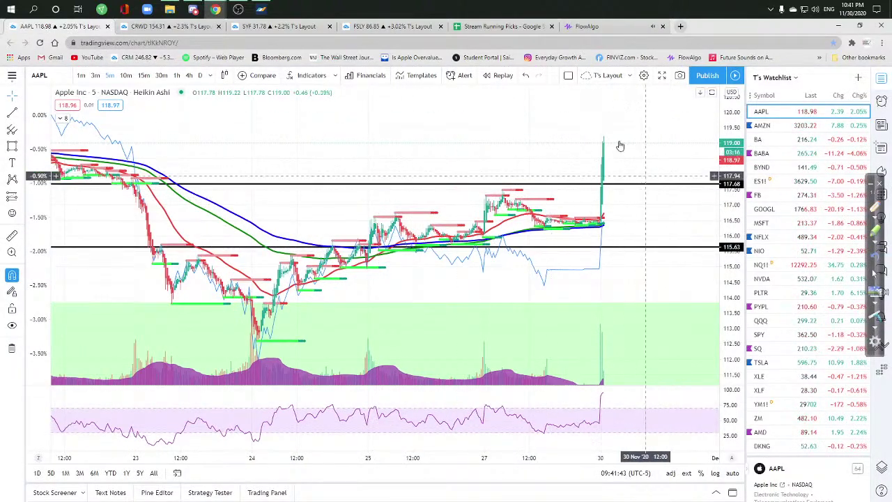
pyautogui.scroll(3, 557, 265)
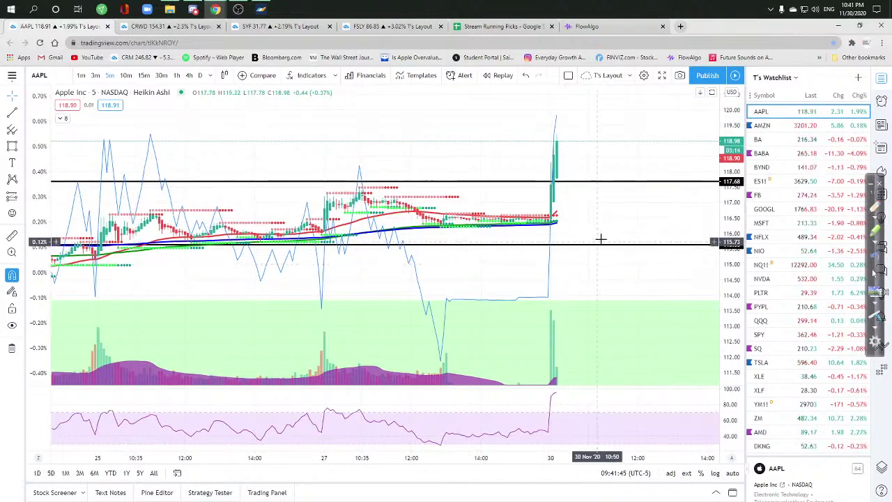
pyautogui.click(224, 75)
pyautogui.click(246, 115)
pyautogui.moveTo(667, 269); pyautogui.dragTo(430, 265)
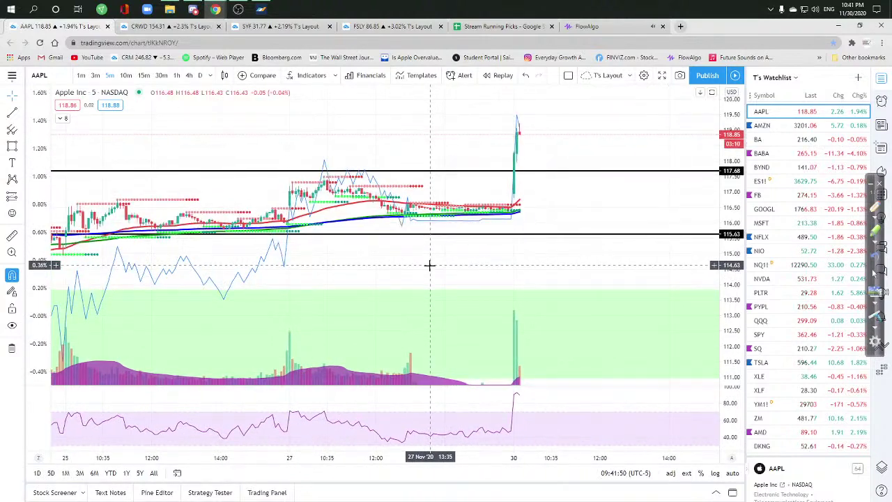
# Review AAPL on the 1-hour and 5-minute intervals, checking FlowAlgo's realtime option flow before and after
pyautogui.click(615, 28)
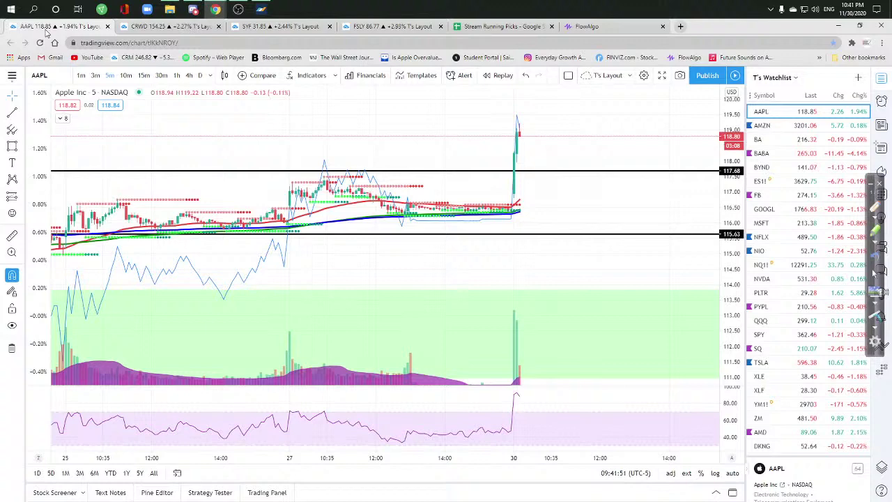
pyautogui.click(46, 27)
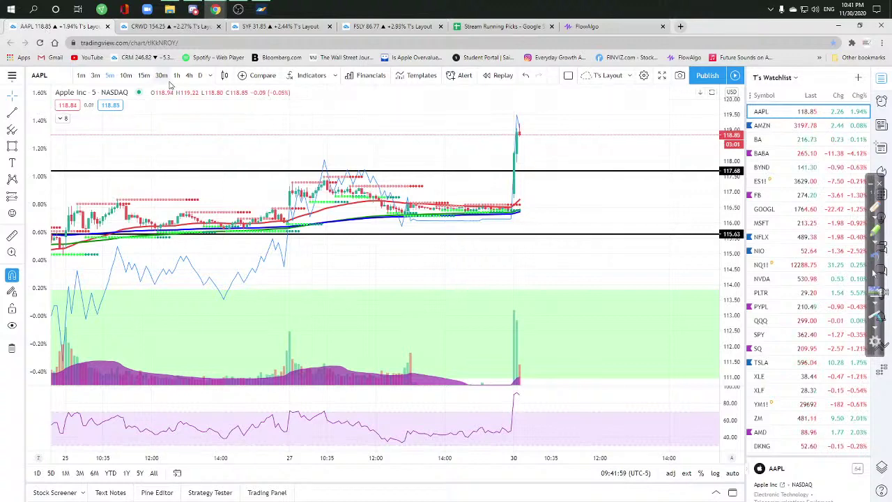
pyautogui.click(176, 76)
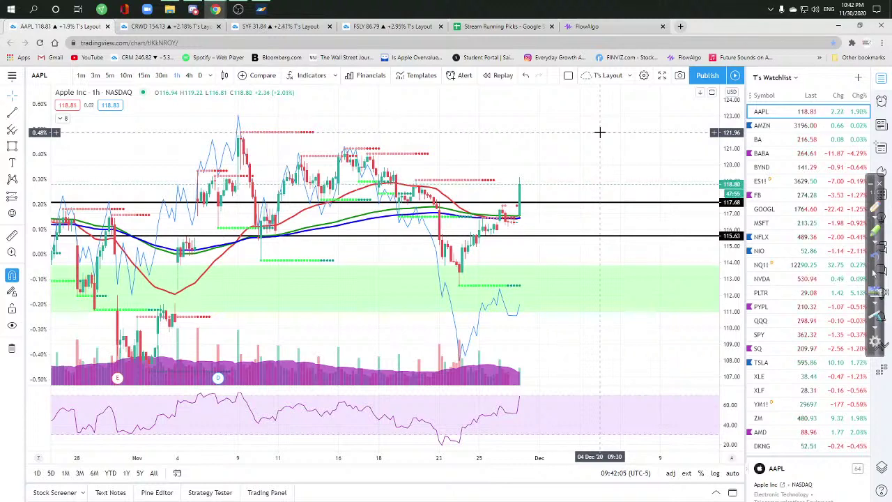
pyautogui.click(109, 75)
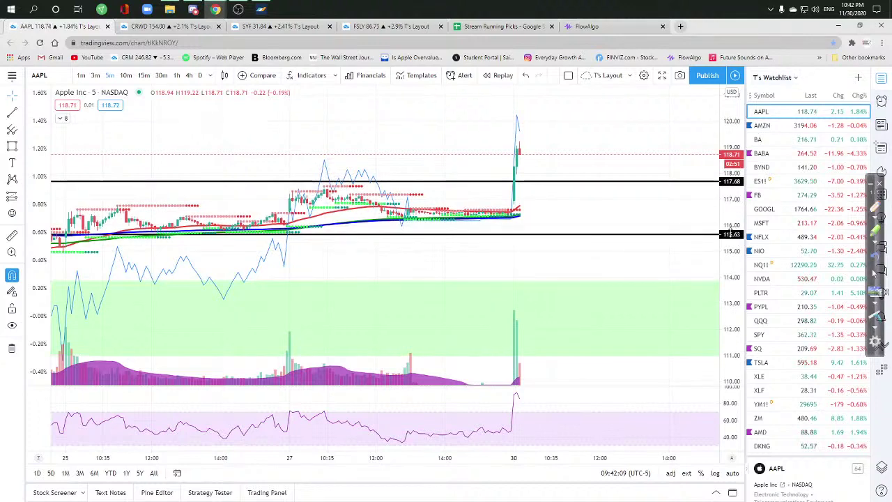
pyautogui.click(617, 26)
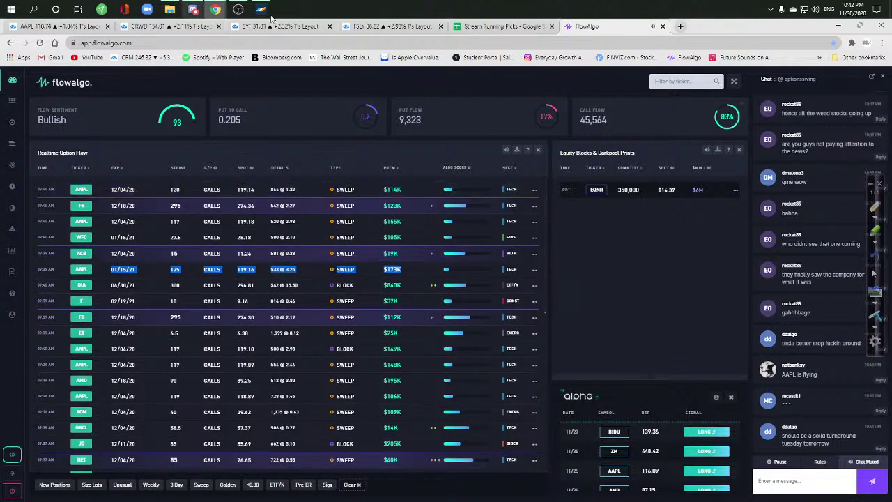
# Load Nike's NKE 1-hour chart in the FSLY chart tab and review its recent price action
pyautogui.click(393, 26)
pyautogui.write('nike')
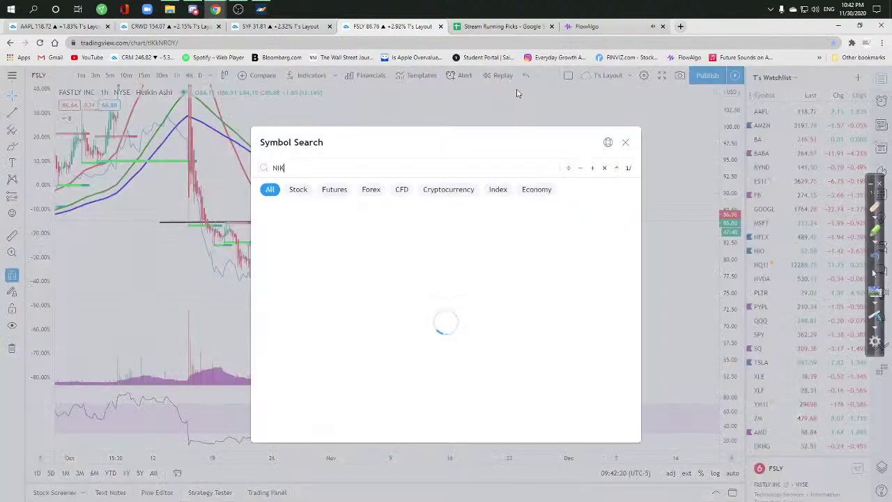
pyautogui.press('Return')
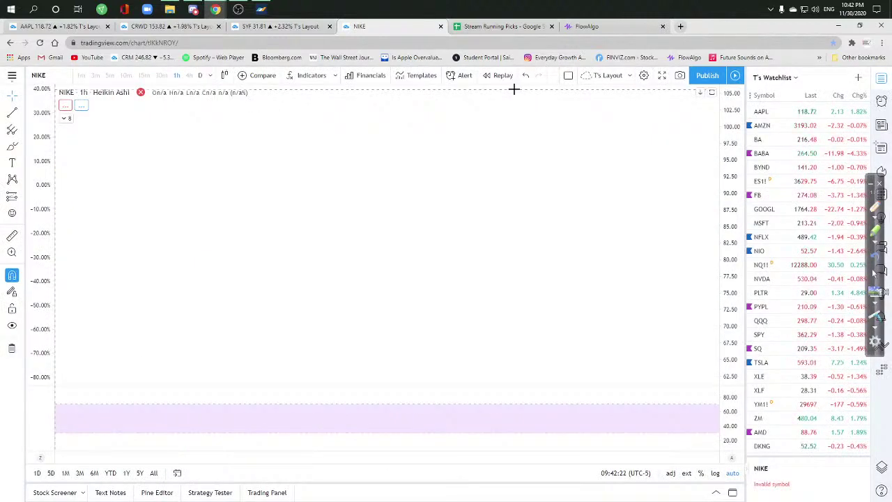
pyautogui.write('nke')
pyautogui.press('Return')
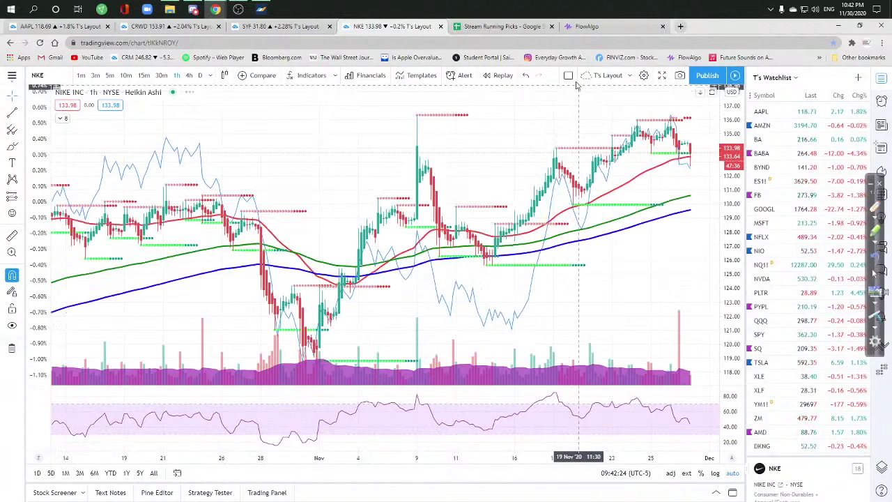
pyautogui.moveTo(629, 288); pyautogui.dragTo(507, 278)
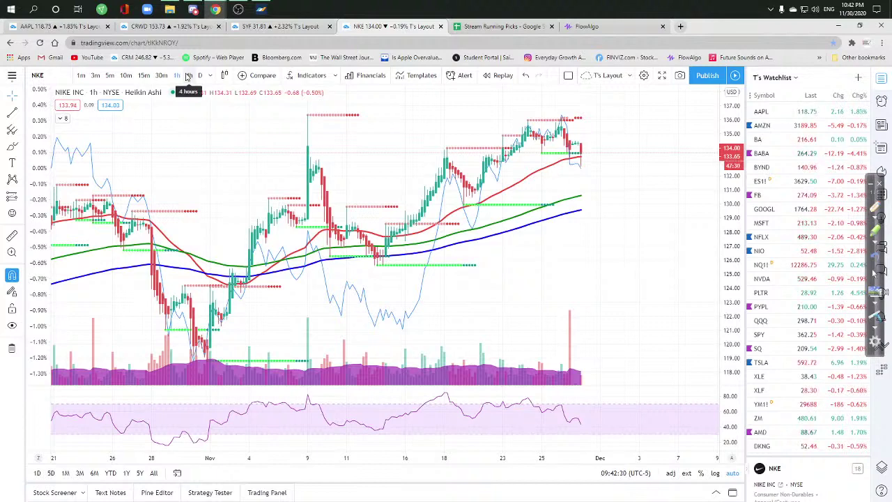
# Review the NKE 1-hour and AAPL 5-minute charts, plus the .ND and .S&P500 M5 charts in the MetaTrader terminal
pyautogui.scroll(2, 688, 199)
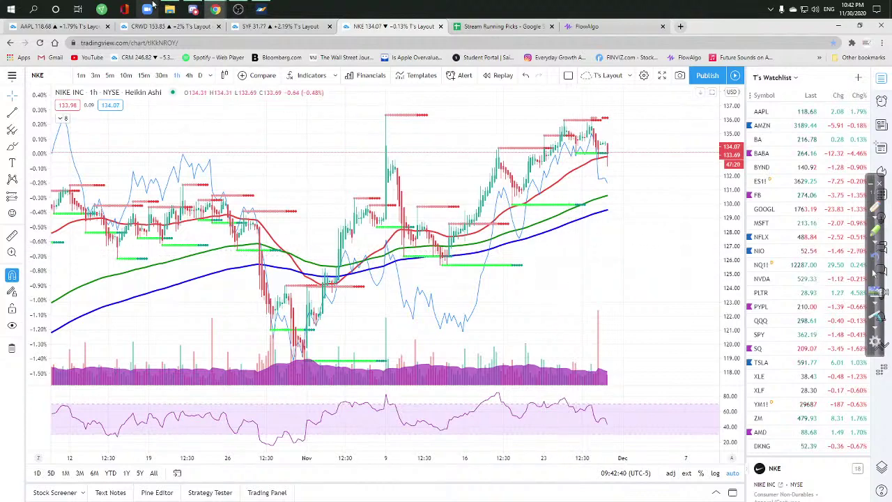
pyautogui.hotkey('ctrl', '1')
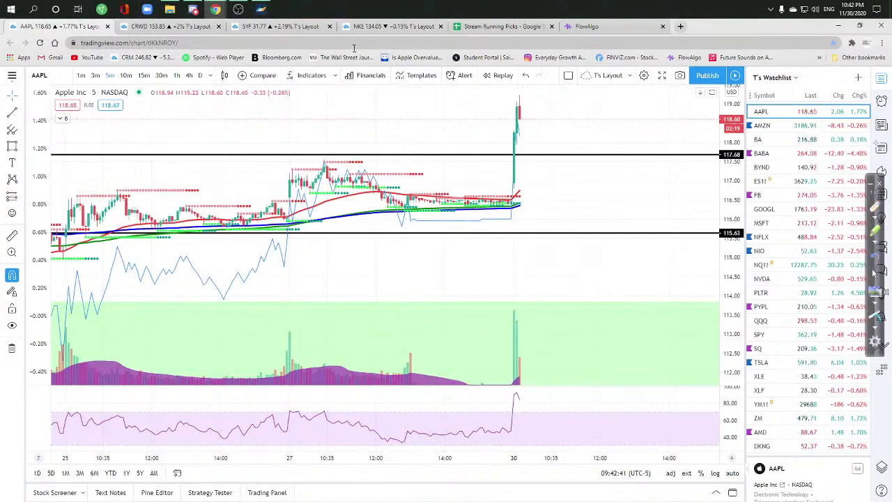
pyautogui.hotkey('alt', 'Tab')
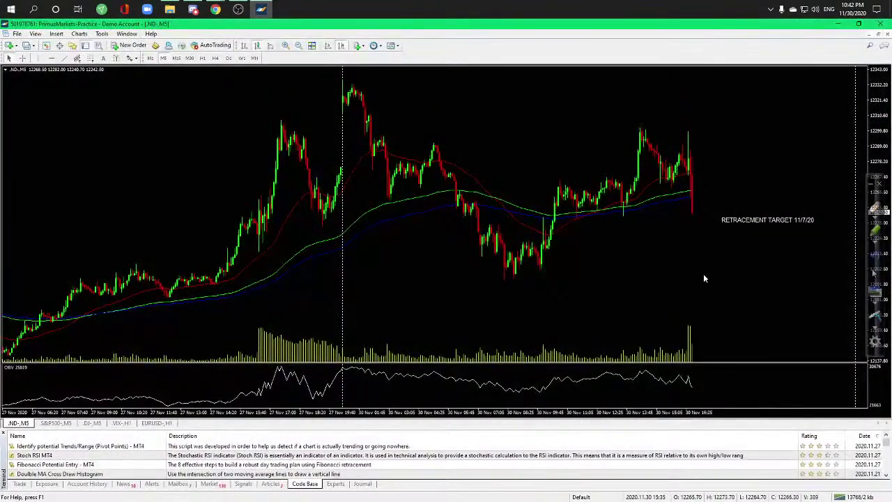
pyautogui.hotkey('ctrl', 'Tab')
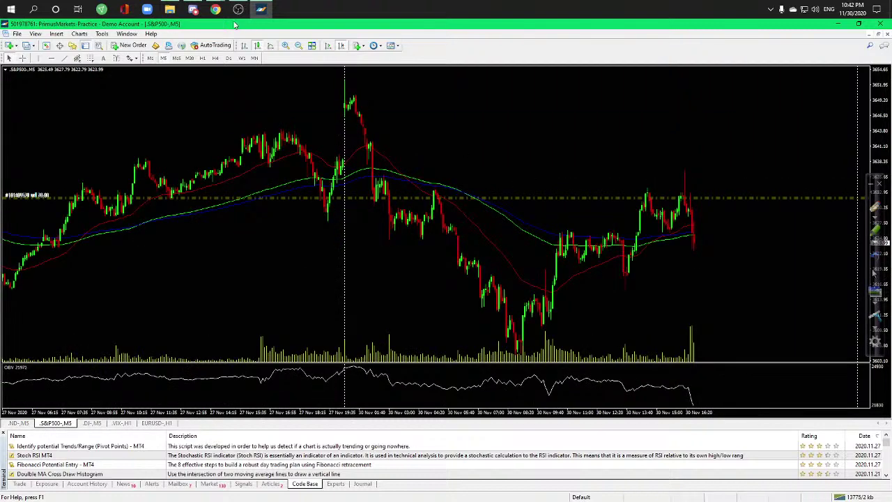
pyautogui.moveTo(216, 9)
pyautogui.click(179, 62)
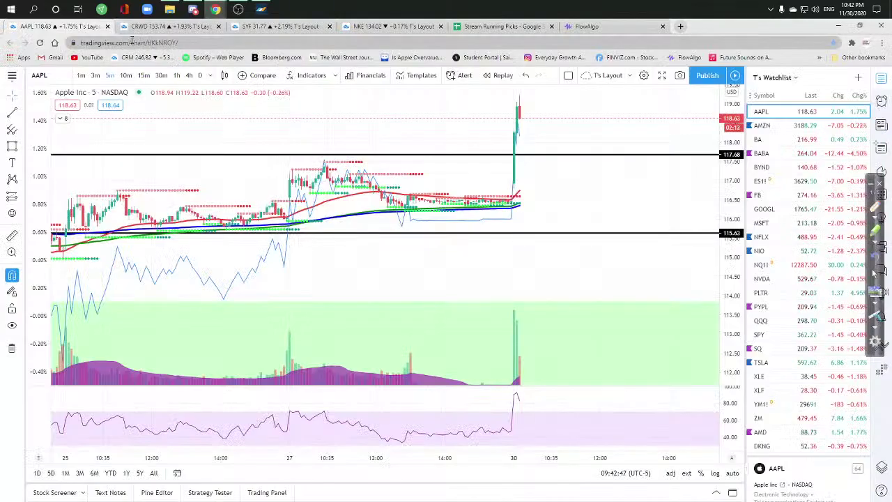
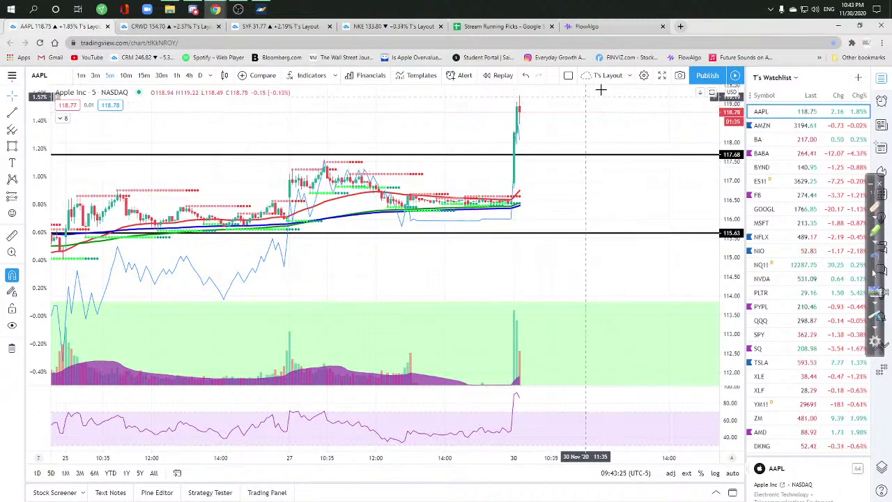
# Add AAPL dated 11/30/2020 in row 24 of the On Watch list in the Stream Running Picks spreadsheet
pyautogui.click(488, 26)
pyautogui.click(491, 391)
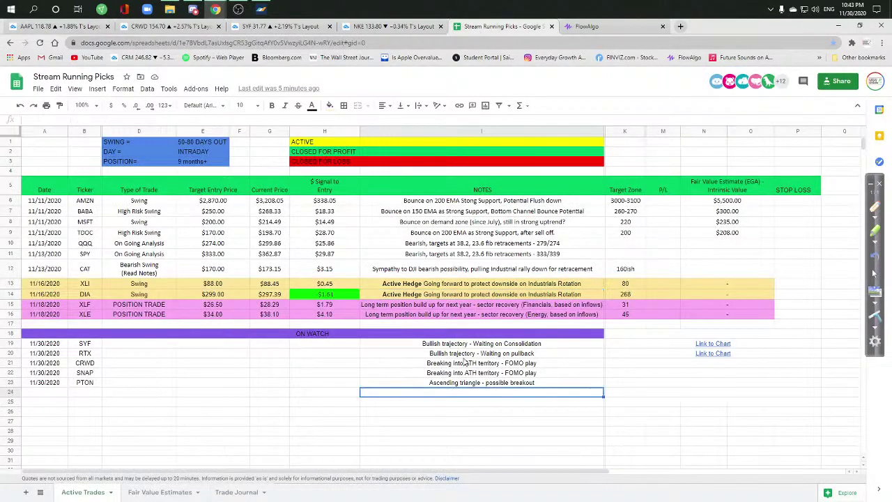
pyautogui.click(84, 392)
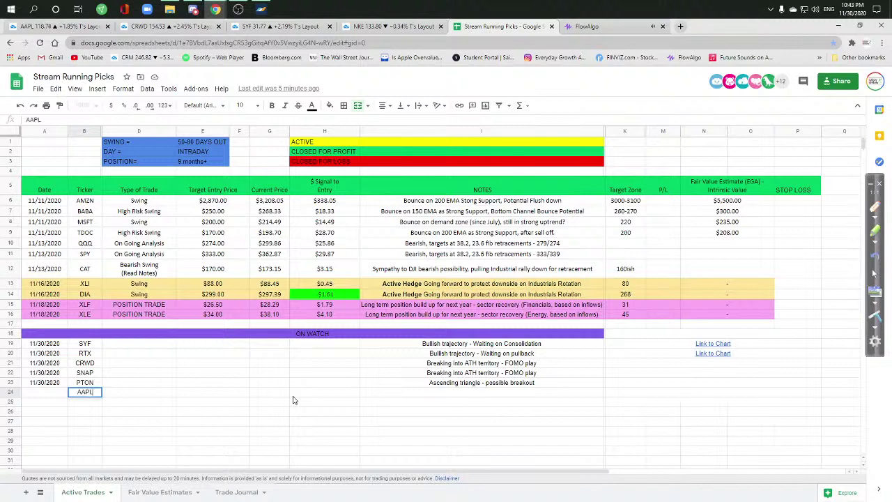
pyautogui.write('AAPL')
pyautogui.hotkey('shift', 'Tab')
pyautogui.write('11/30/2020')
pyautogui.press('Tab')
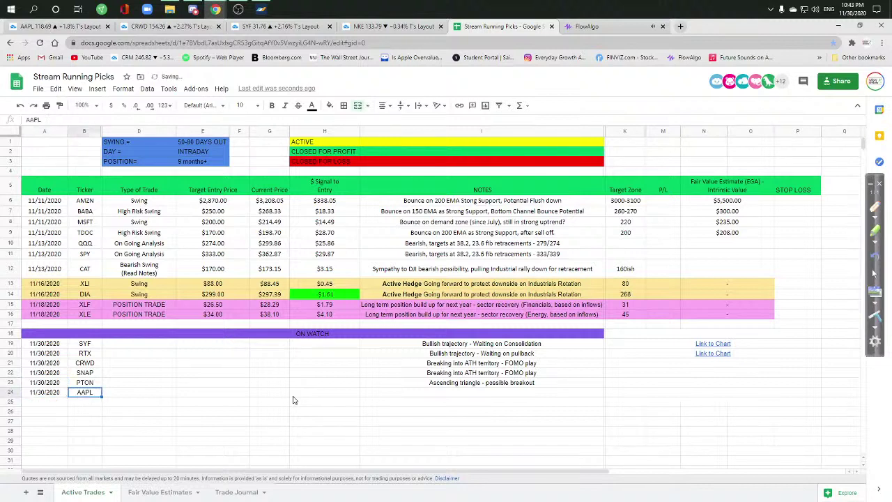
# Enter the note "AAPL 118 Puts 12/11 x 1 @ 2.22" for the AAPL row in the NOTES column
pyautogui.press('Tab')
pyautogui.press('Tab')
pyautogui.press('Tab')
pyautogui.press('Tab')
pyautogui.press('Tab')
pyautogui.press('Tab')
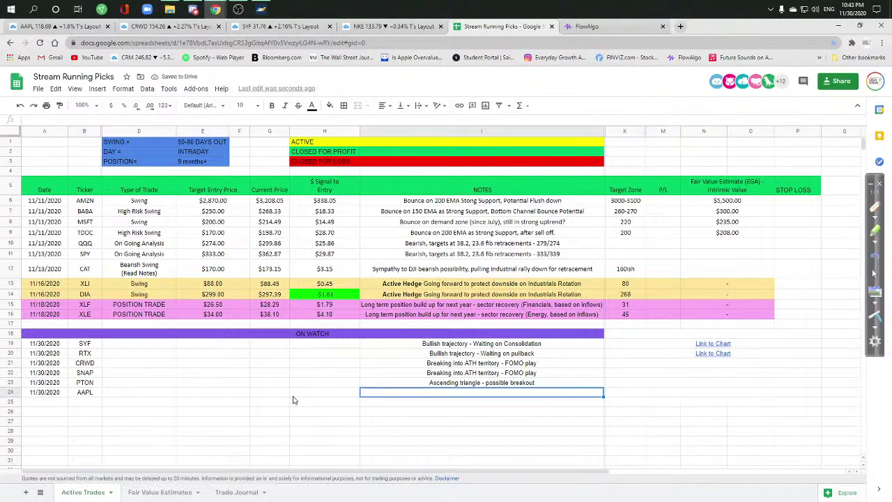
pyautogui.write('AAPL ')
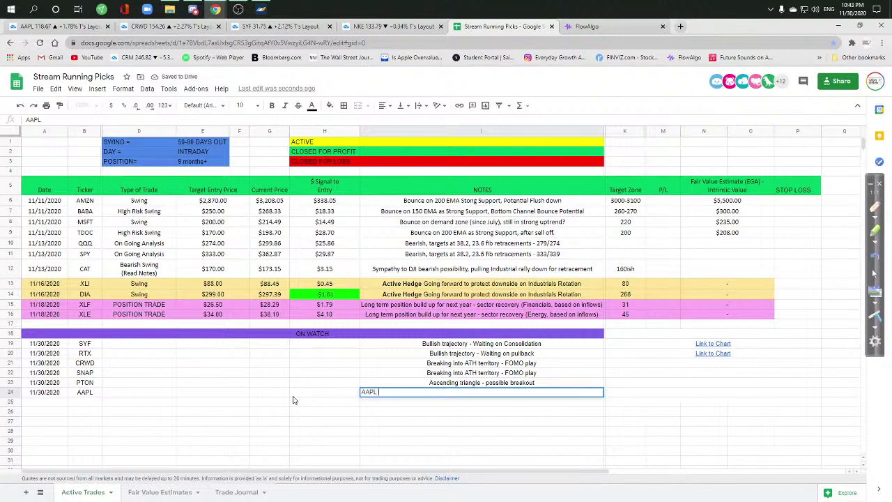
pyautogui.write('118 Puts 12/11 x 1 @ 2.22')
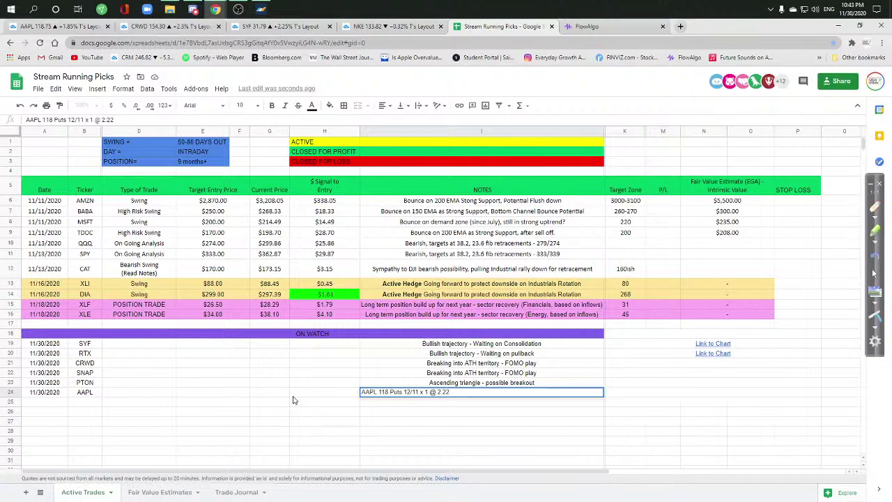
pyautogui.press('Return')
# Center the AAPL puts note horizontally in its cell I24
pyautogui.press('Up')
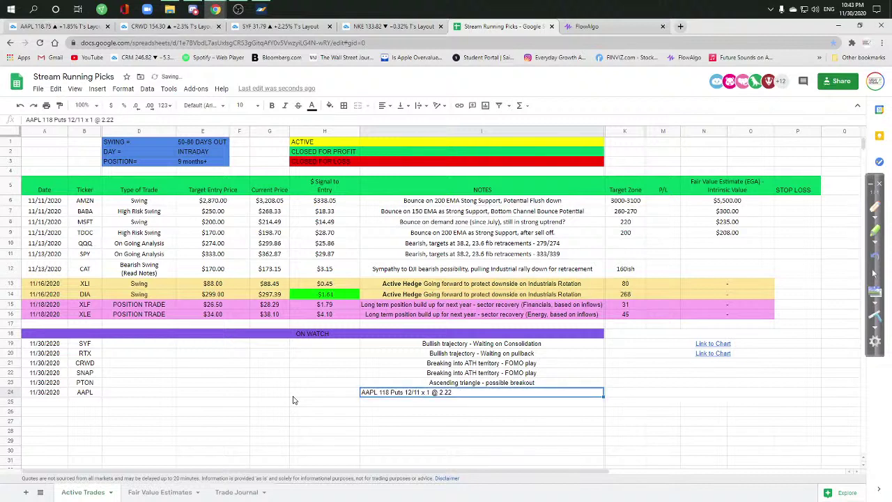
pyautogui.click(382, 107)
pyautogui.click(399, 123)
pyautogui.click(496, 412)
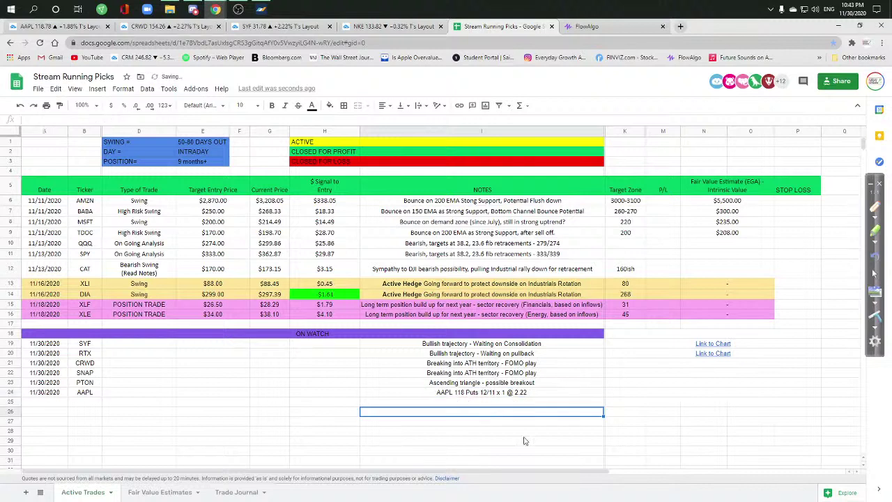
# Select the AAPL entry in row 24 from the Date column through the NOTES column
pyautogui.click(432, 383)
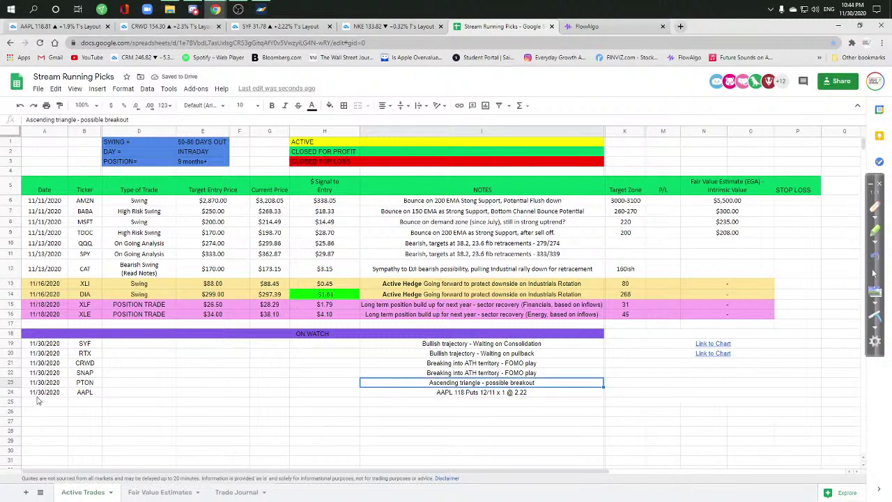
pyautogui.moveTo(39, 396); pyautogui.dragTo(588, 394)
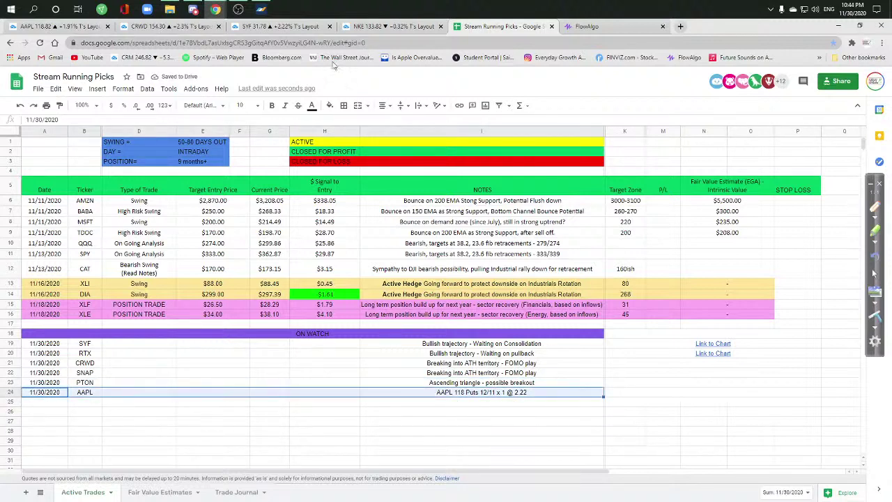
# Fill the AAPL row on the watch list with bright green and add a second line "ACTIVE TRADE" to its note
pyautogui.click(330, 106)
pyautogui.click(374, 149)
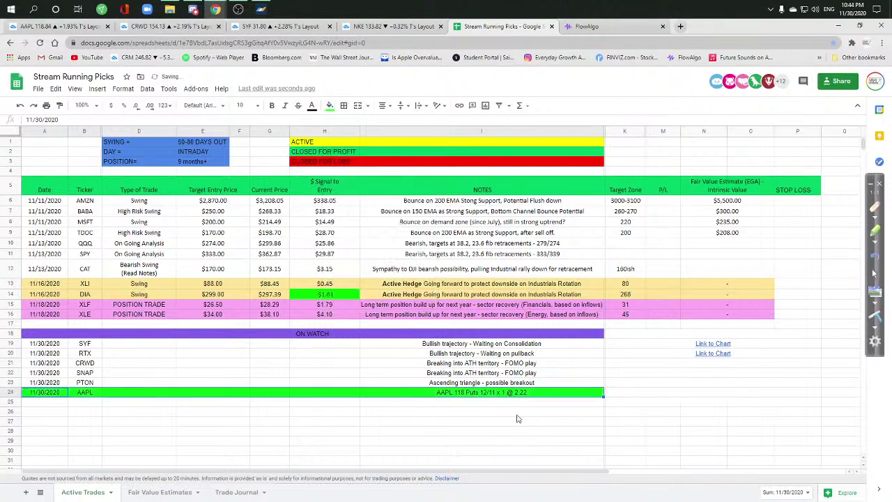
pyautogui.click(517, 392)
pyautogui.doubleClick(542, 393)
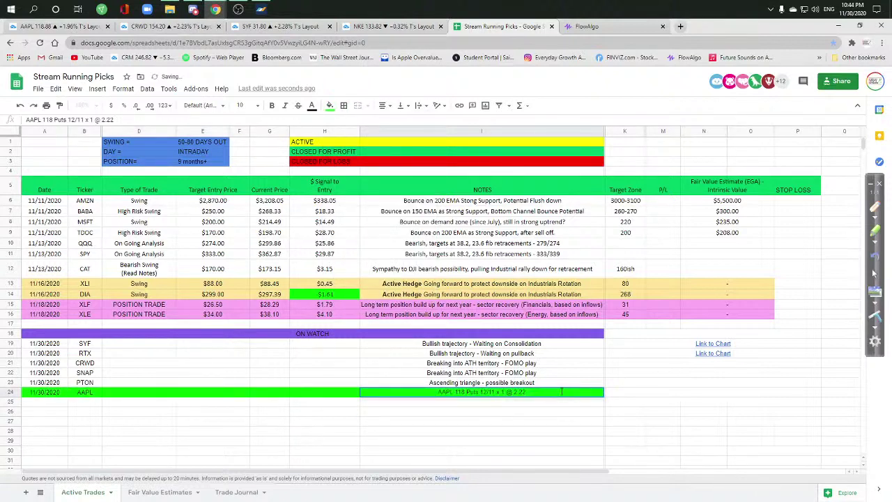
pyautogui.hotkey('alt', 'Return')
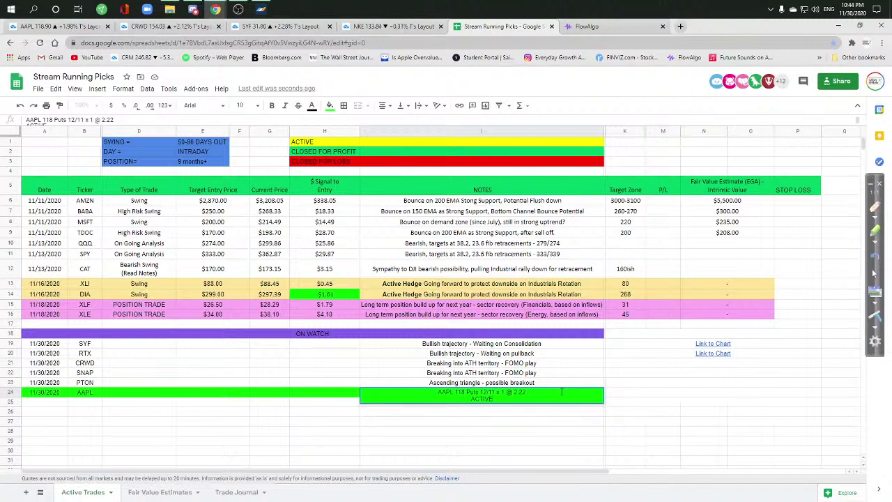
pyautogui.write('ACTIVE TRADE')
pyautogui.press('Return')
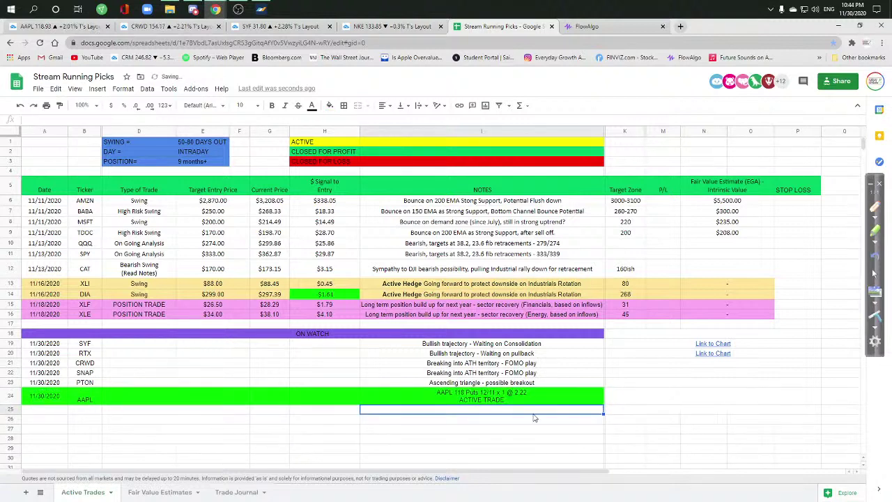
# Make the words "ACTIVE TRADE" bold in the AAPL row's note
pyautogui.click(494, 395)
pyautogui.doubleClick(504, 402)
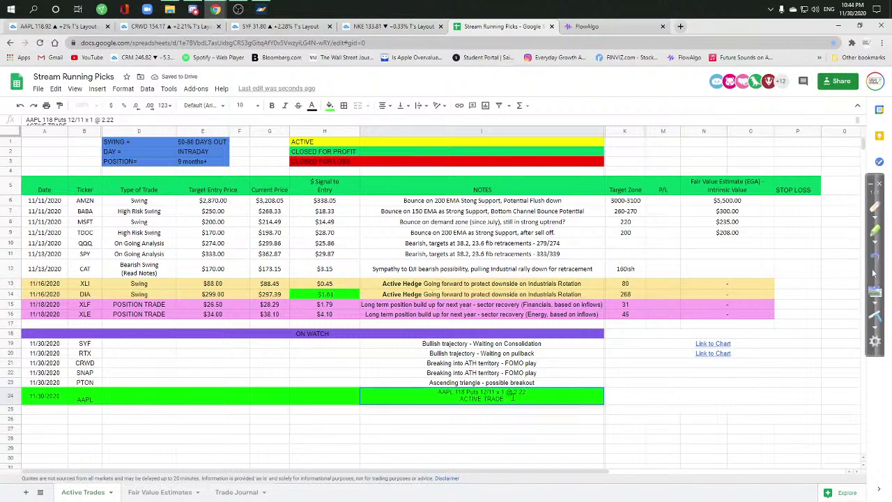
pyautogui.moveTo(513, 396); pyautogui.dragTo(460, 398)
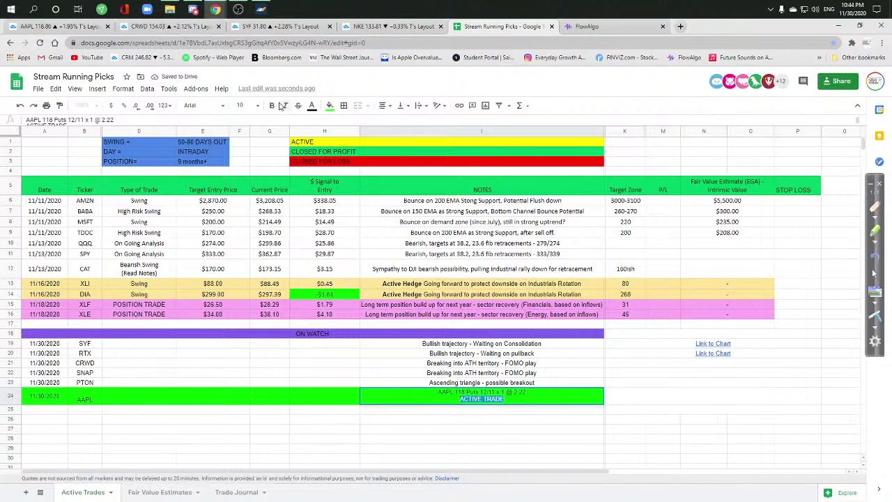
pyautogui.click(278, 105)
pyautogui.press('Return')
pyautogui.click(528, 398)
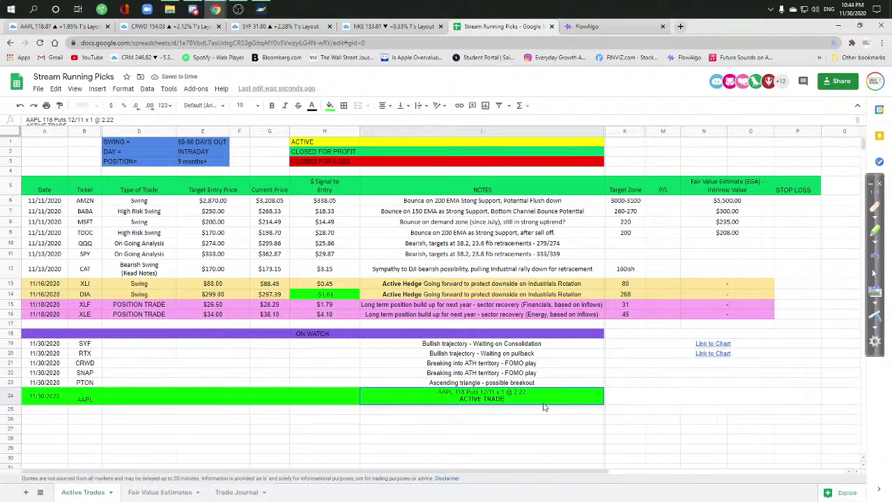
pyautogui.press('Up')
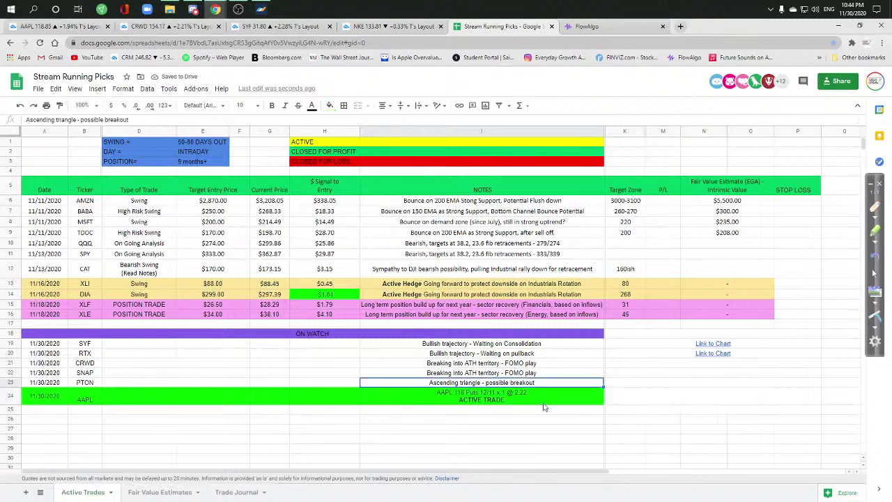
pyautogui.press('Down')
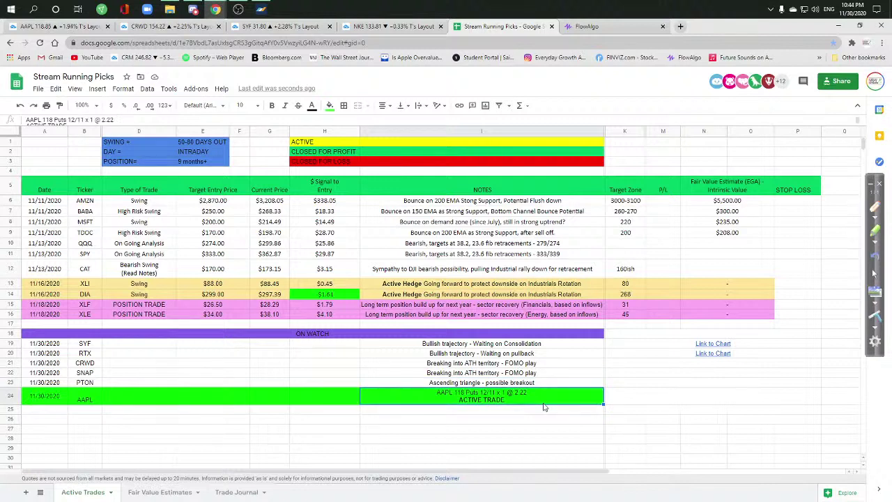
# Add a third line "SL @ 2.00" to the AAPL row's note
pyautogui.tripleClick(524, 400)
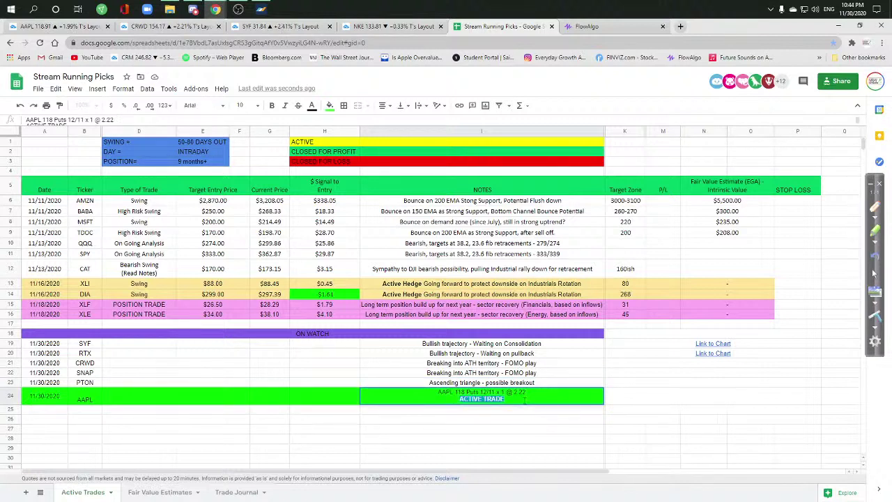
pyautogui.click(524, 400)
pyautogui.hotkey('alt', 'Return')
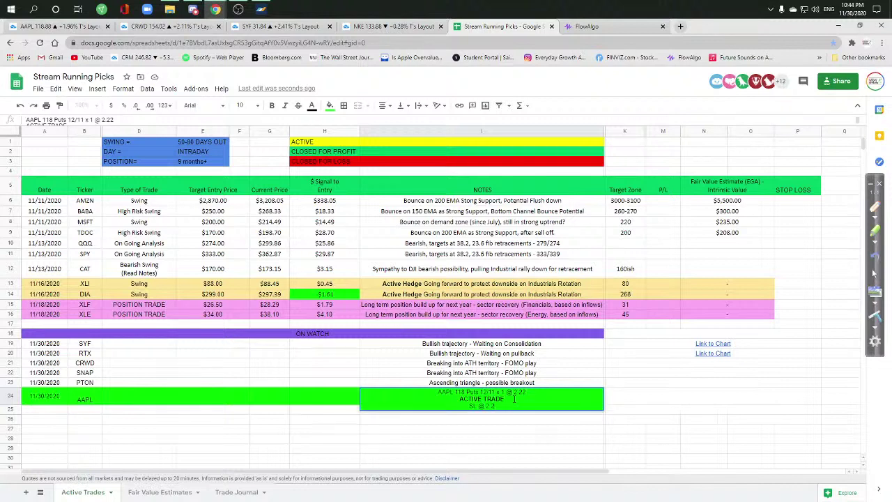
pyautogui.press('Return')
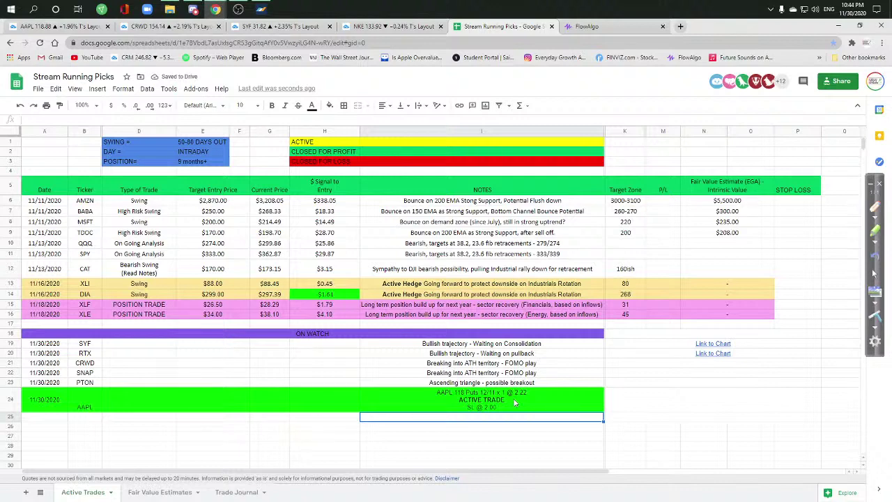
# Check the AAPL five-minute chart, along with the S&P500, DJ and ND five-minute charts in the PrimusMarkets terminal
pyautogui.click(59, 26)
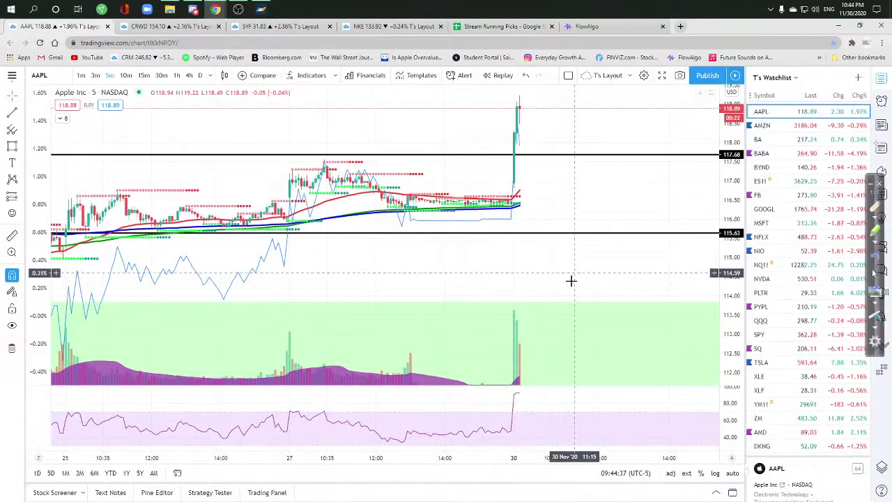
pyautogui.click(261, 9)
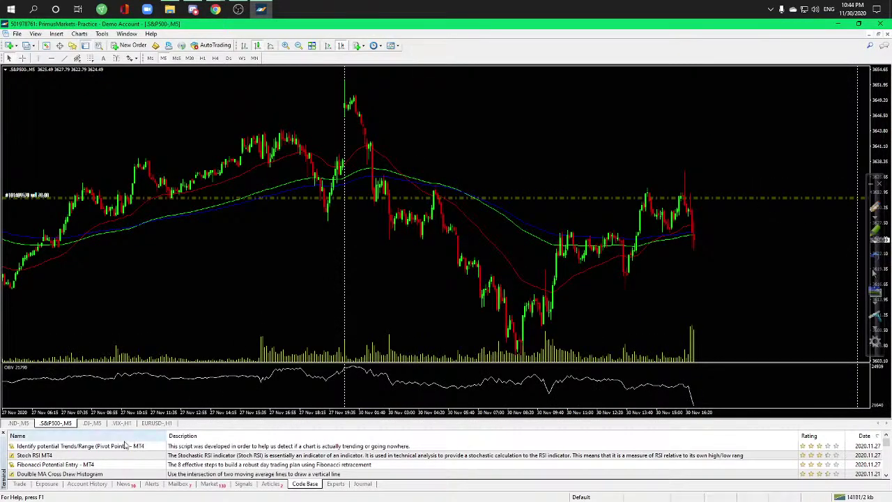
pyautogui.click(91, 422)
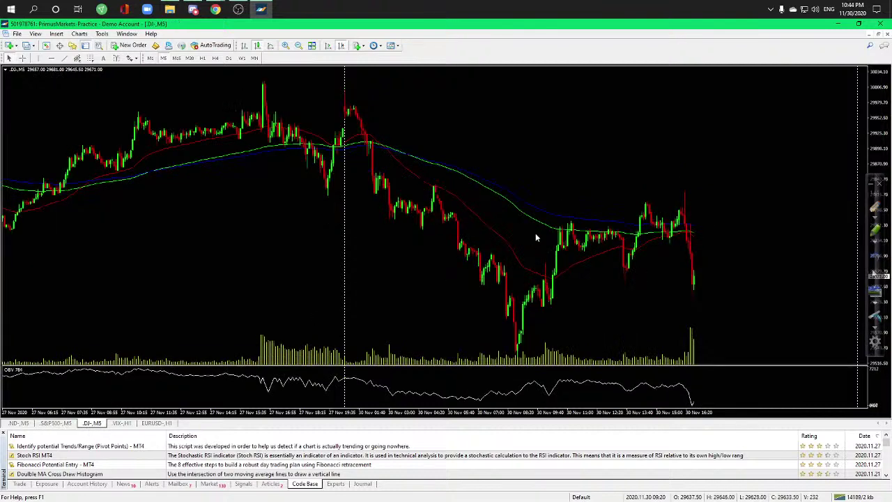
pyautogui.click(19, 422)
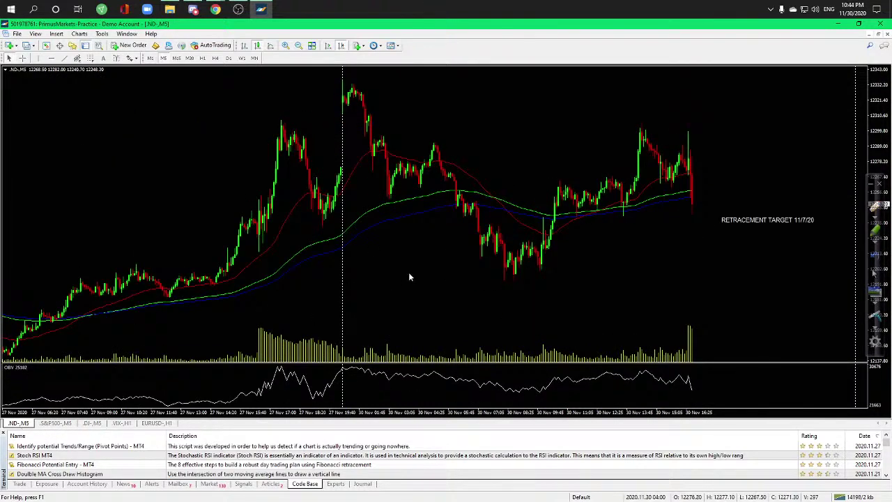
pyautogui.click(838, 24)
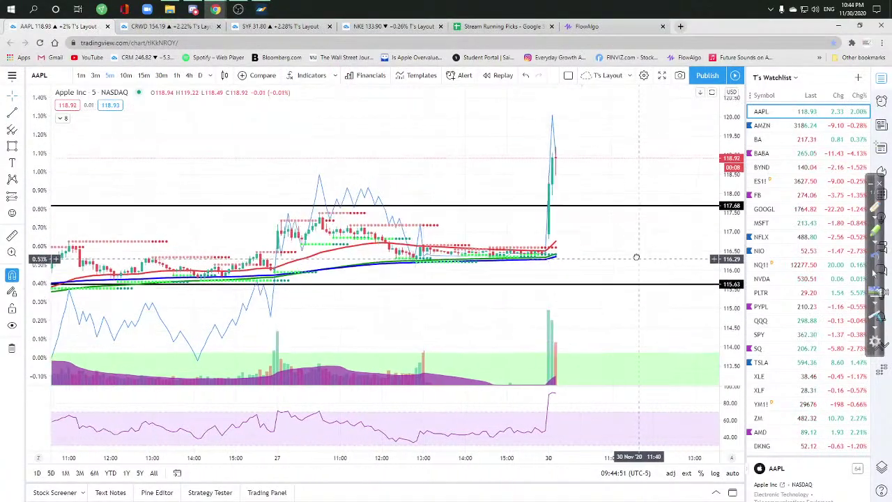
pyautogui.moveTo(636, 257); pyautogui.dragTo(629, 241)
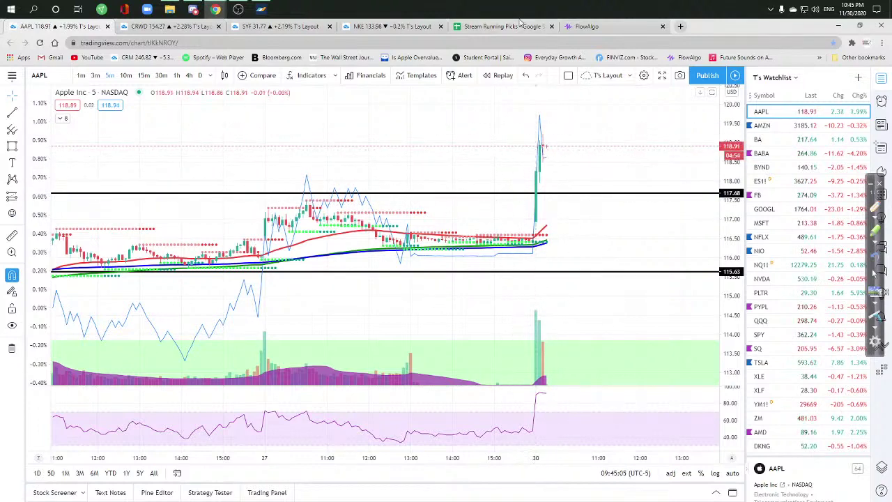
# Look at the SYF chart and examine the recent price action of CRWD on the 15-minute interval
pyautogui.click(181, 26)
pyautogui.click(265, 26)
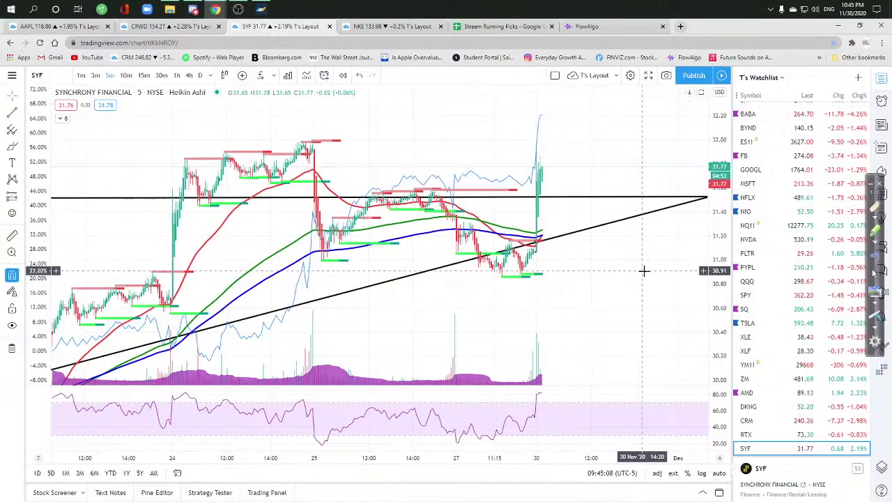
pyautogui.click(161, 26)
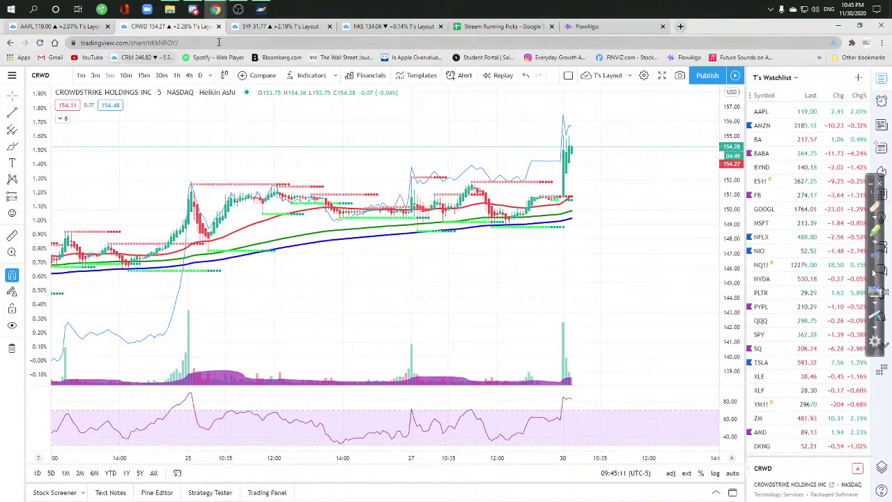
pyautogui.scroll(-3, 418, 261)
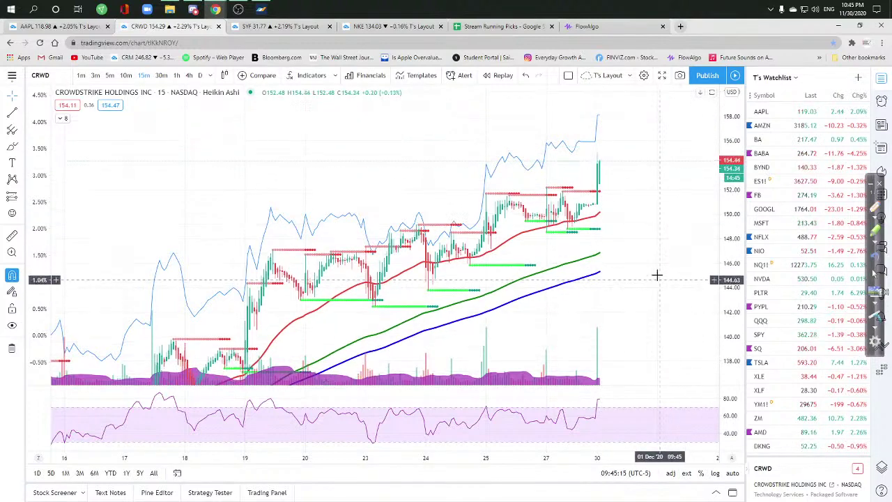
pyautogui.moveTo(656, 275); pyautogui.dragTo(635, 199)
pyautogui.moveTo(707, 151); pyautogui.dragTo(705, 243)
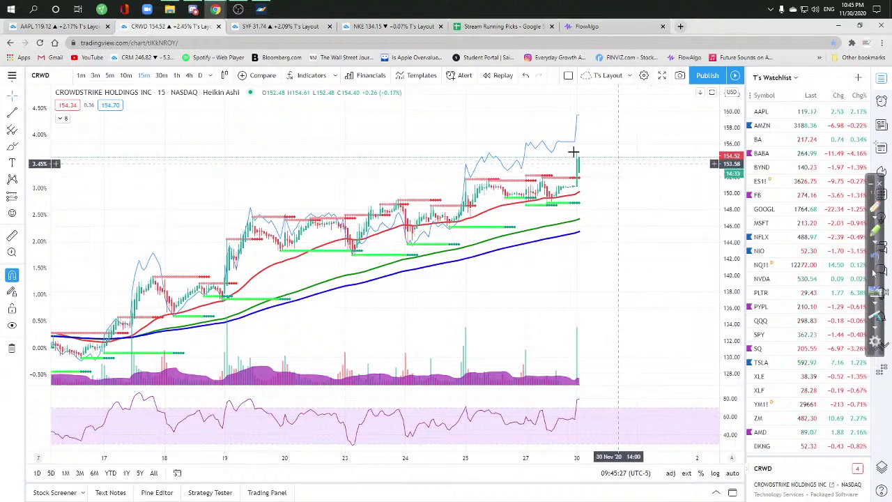
# Review the SYF and NKE charts and recheck the ND five-minute chart in the PrimusMarkets terminal
pyautogui.click(293, 32)
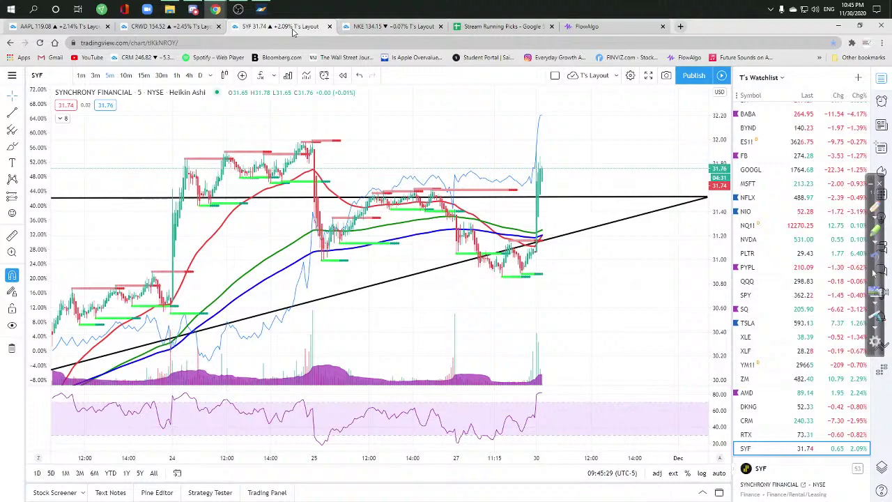
pyautogui.click(394, 32)
pyautogui.moveTo(651, 285); pyautogui.dragTo(635, 230)
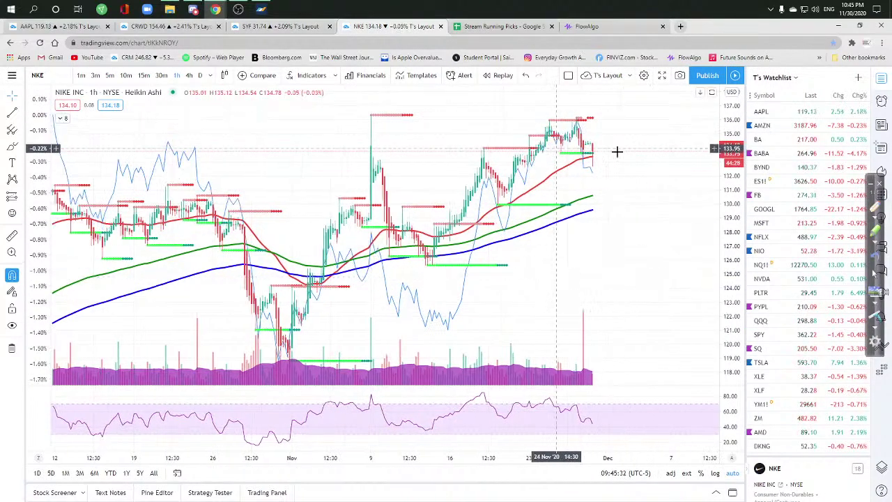
pyautogui.click(261, 9)
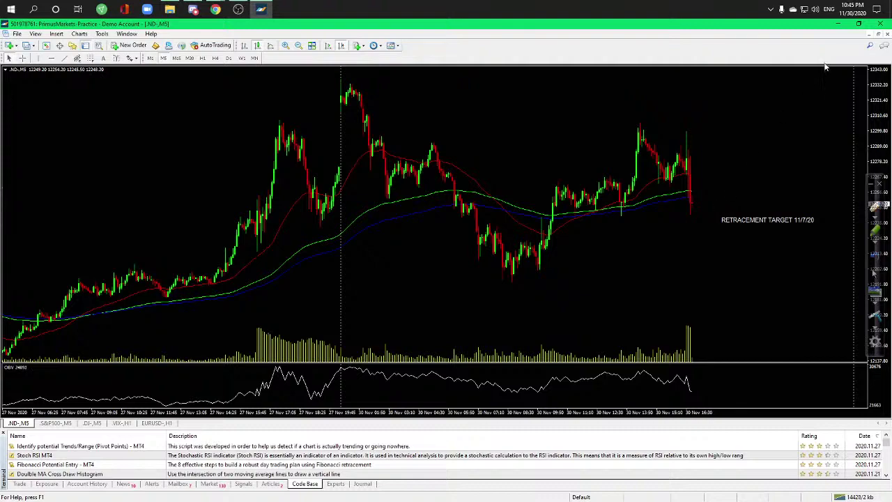
pyautogui.click(838, 24)
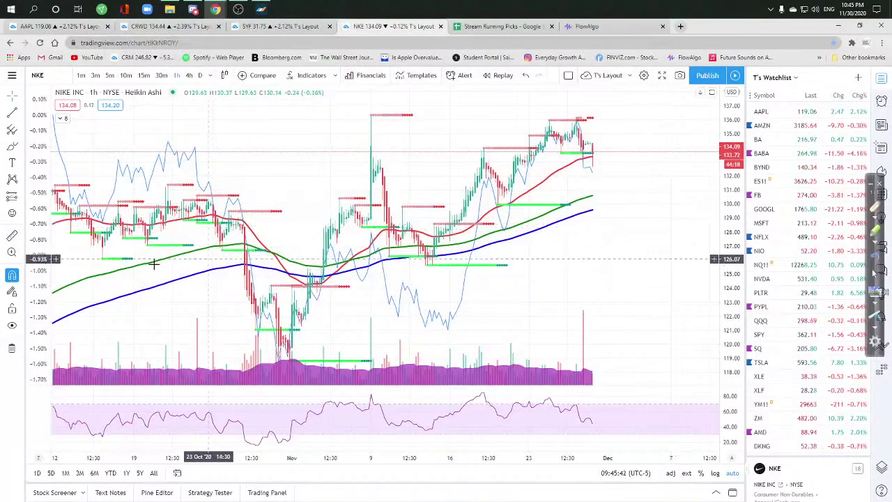
# Examine the AAPL five-minute chart alongside the realtime option flow in FlowAlgo
pyautogui.click(63, 25)
pyautogui.scroll(3, 649, 277)
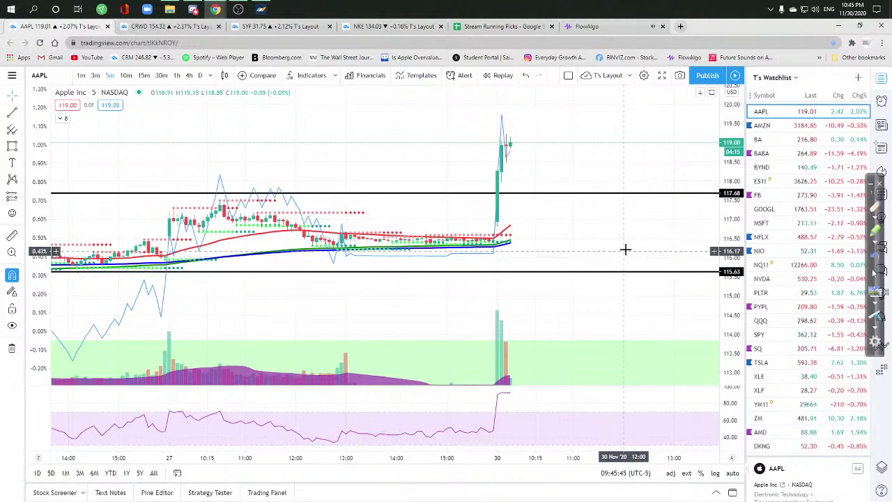
pyautogui.click(596, 28)
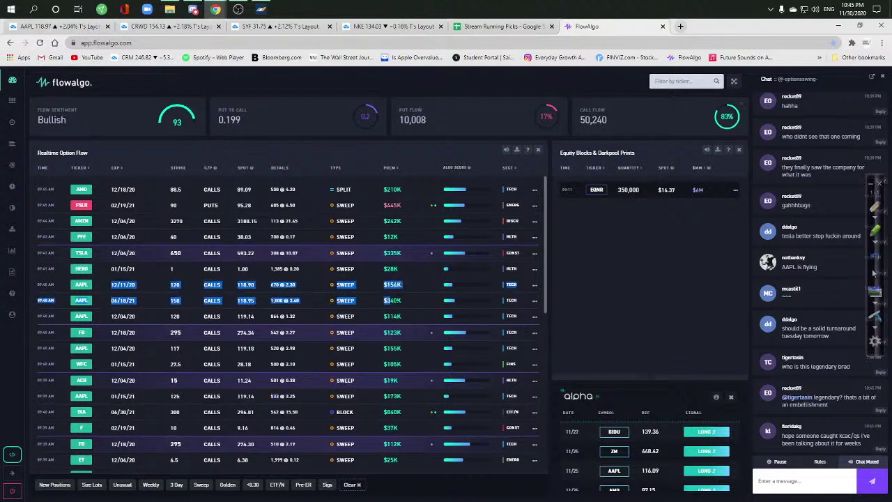
pyautogui.click(51, 28)
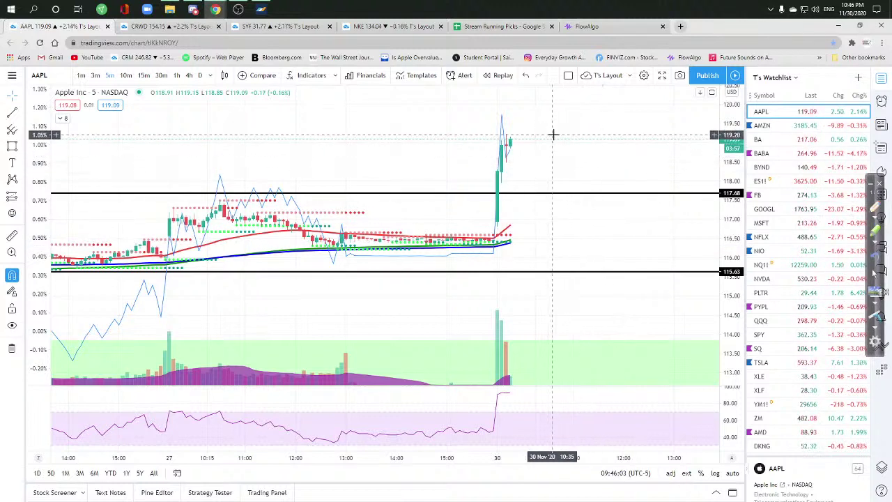
pyautogui.moveTo(572, 191); pyautogui.dragTo(599, 239)
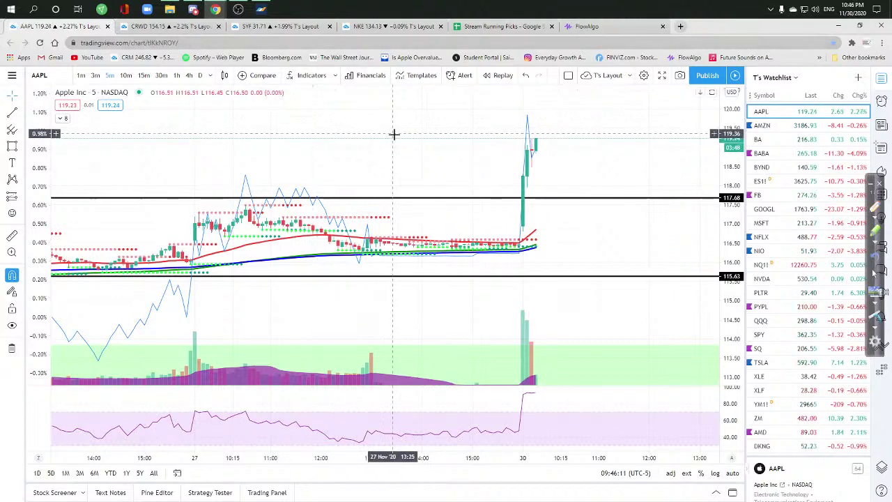
# Load the QCOM symbol in place of AAPL and examine its five-minute chart over the last few sessions
pyautogui.write('QCOM')
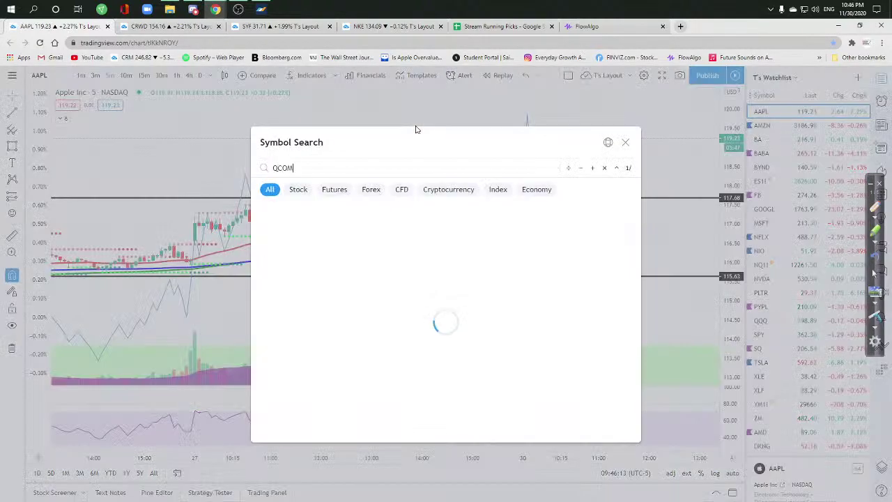
pyautogui.press('Return')
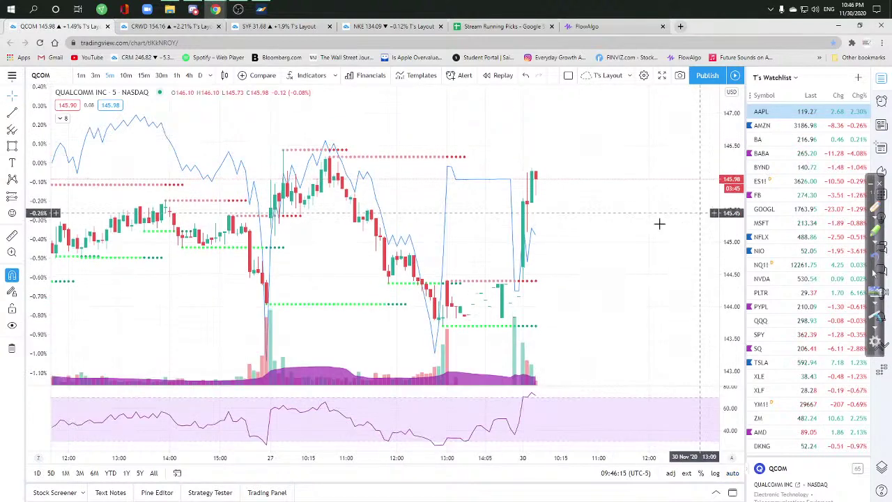
pyautogui.scroll(-3, 659, 223)
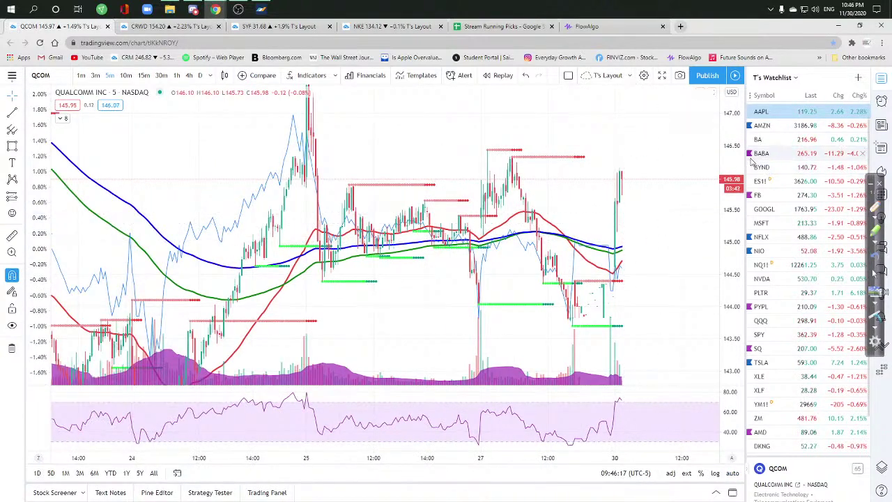
pyautogui.scroll(2, 693, 265)
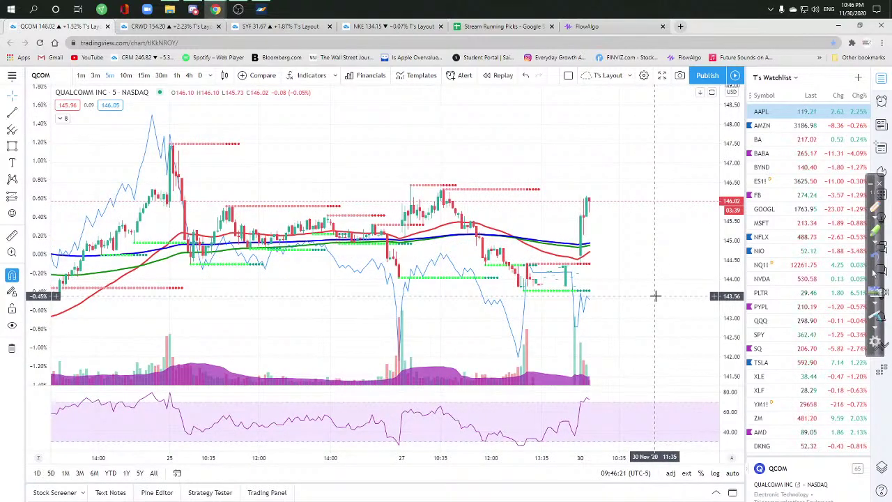
pyautogui.scroll(-1, 626, 282)
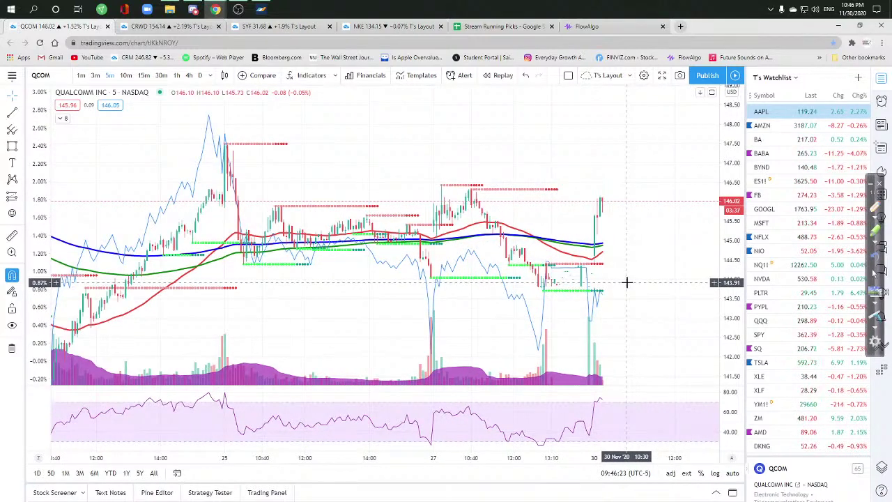
# Set the QCOM chart to the 15-minute interval and review the CRWD and SYF charts
pyautogui.click(144, 75)
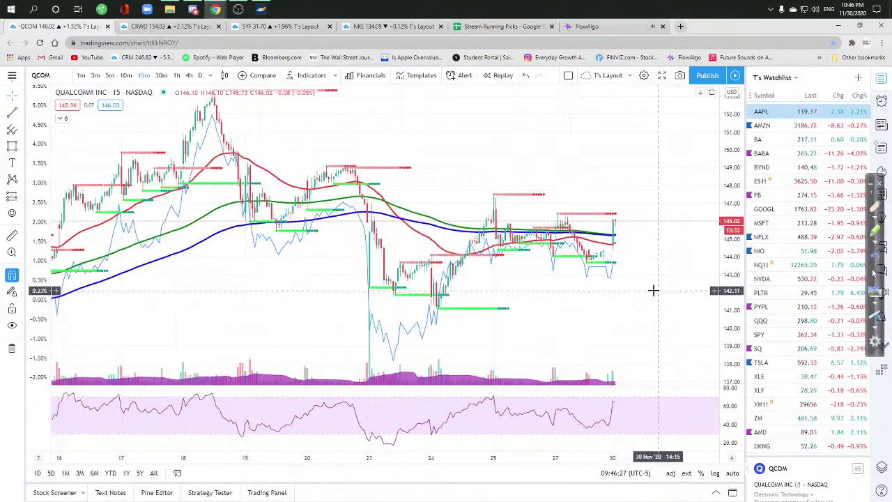
pyautogui.hotkey('ctrl', 'Tab')
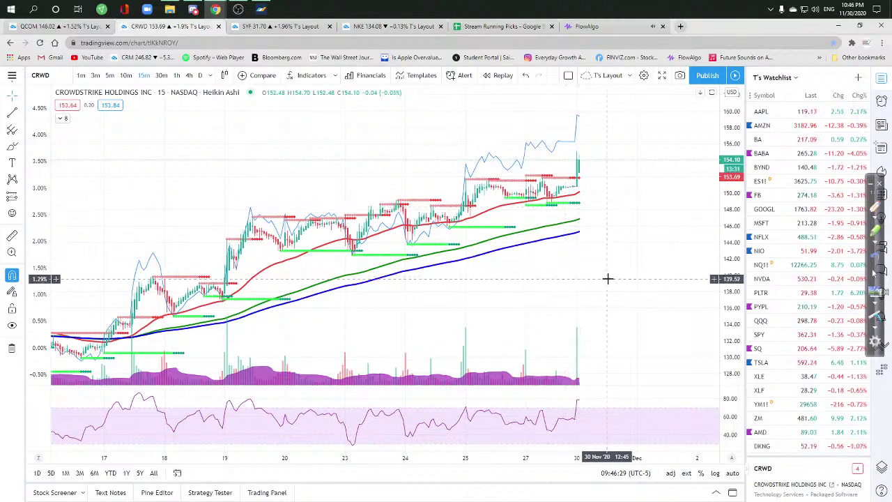
pyautogui.hotkey('ctrl', 'Tab')
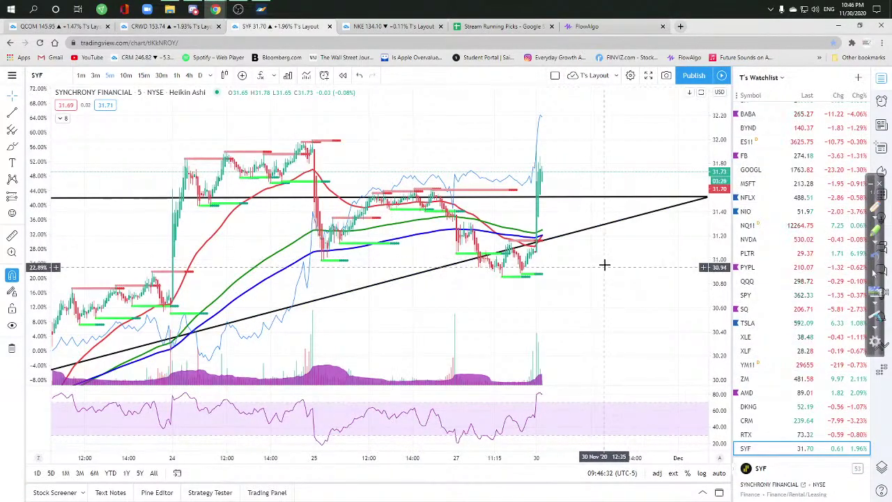
# Load AAPL from the watchlist in place of SYF and examine its five-minute chart
pyautogui.scroll(3, 769, 115)
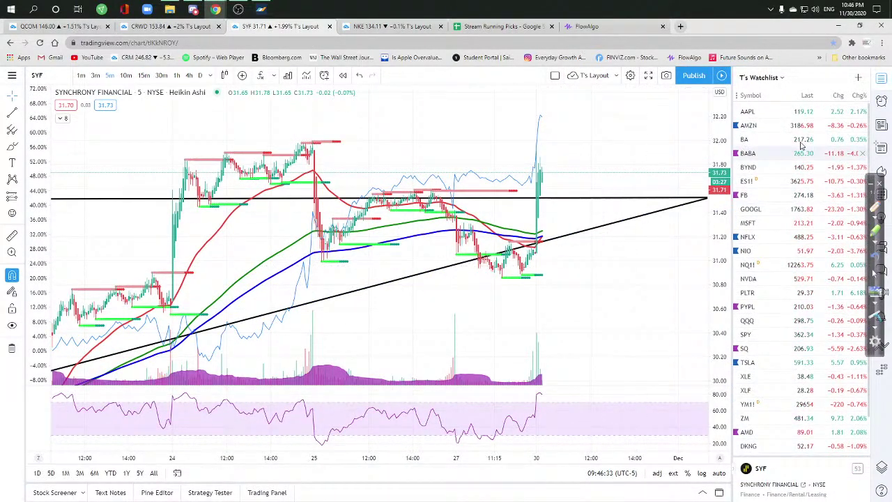
pyautogui.click(768, 113)
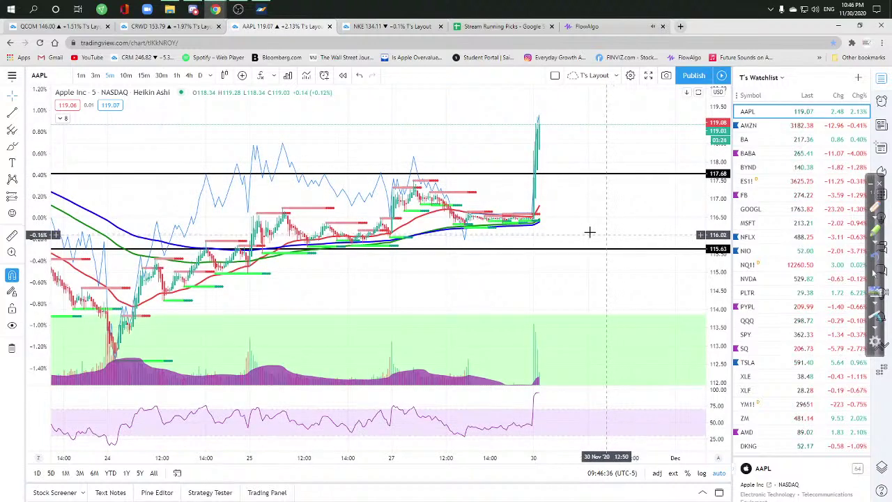
pyautogui.scroll(2, 593, 186)
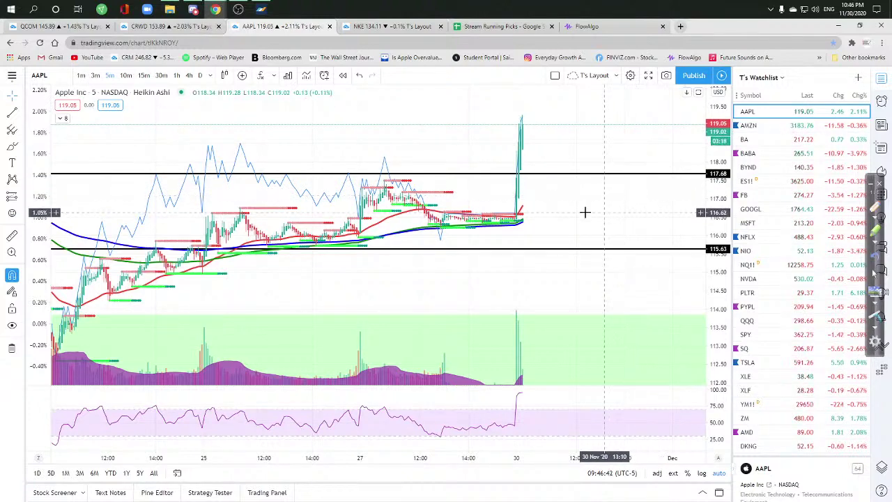
# Examine the QCOM 15-minute chart over the last two weeks and check the realtime option flow in FlowAlgo
pyautogui.click(43, 26)
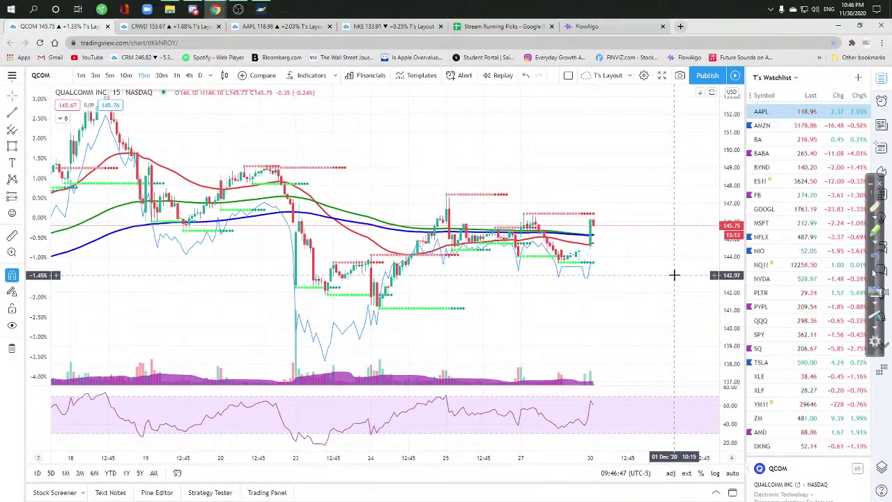
pyautogui.scroll(-2, 668, 281)
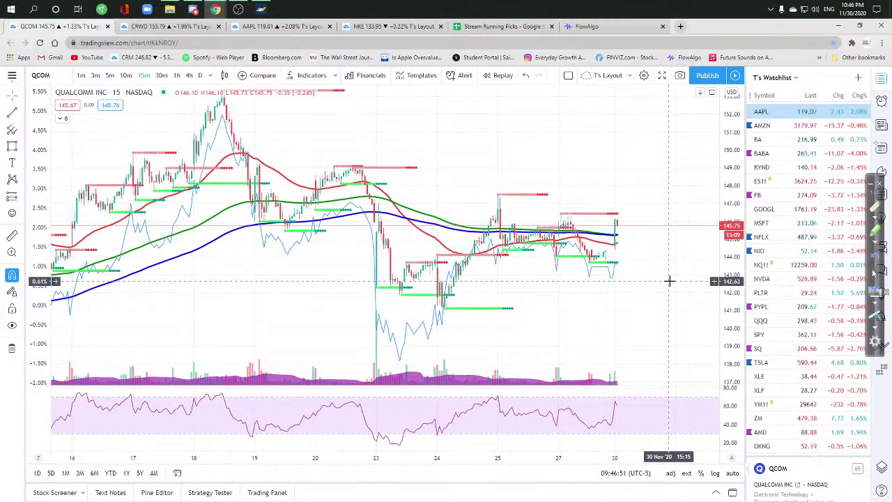
pyautogui.scroll(3, 662, 279)
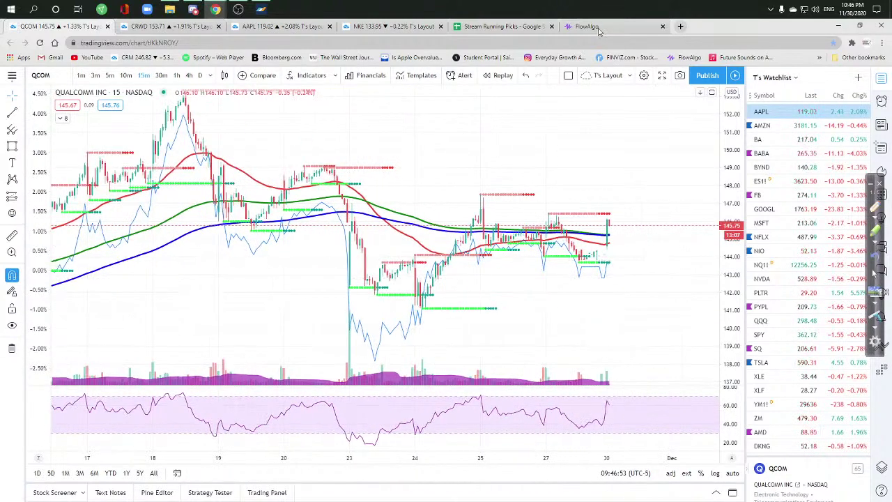
pyautogui.click(588, 26)
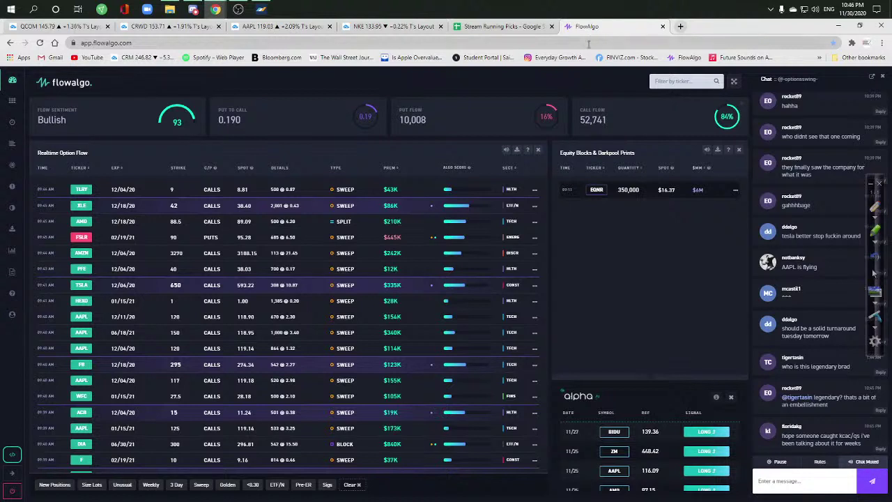
# Recheck the AAPL five-minute chart and look at the Stream Running Picks spreadsheet
pyautogui.click(273, 28)
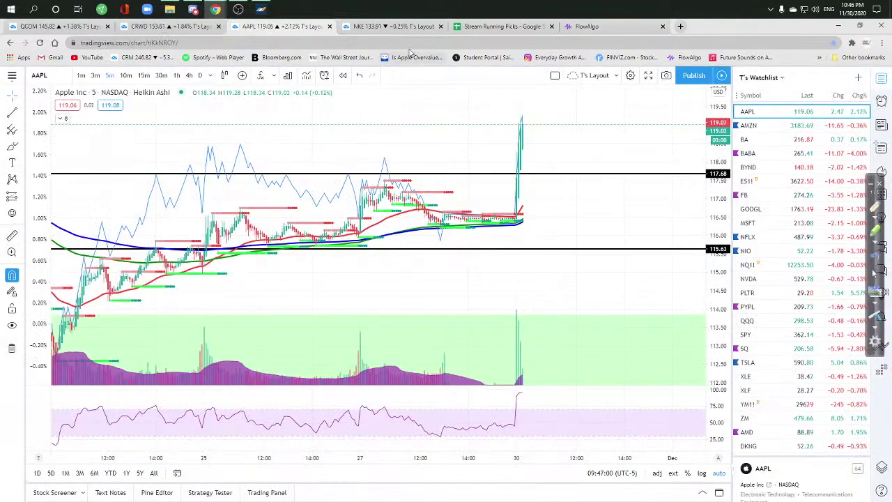
pyautogui.click(474, 29)
pyautogui.click(674, 410)
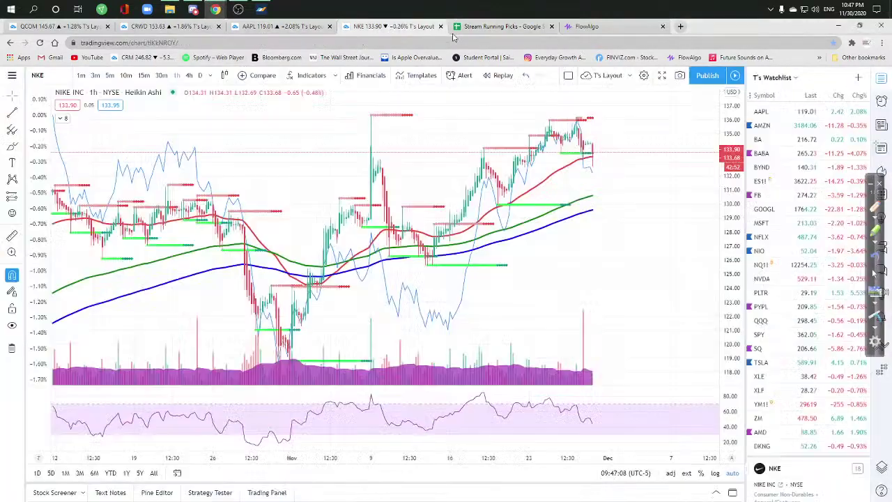
# Load the NVDA symbol in place of NKE
pyautogui.click(387, 27)
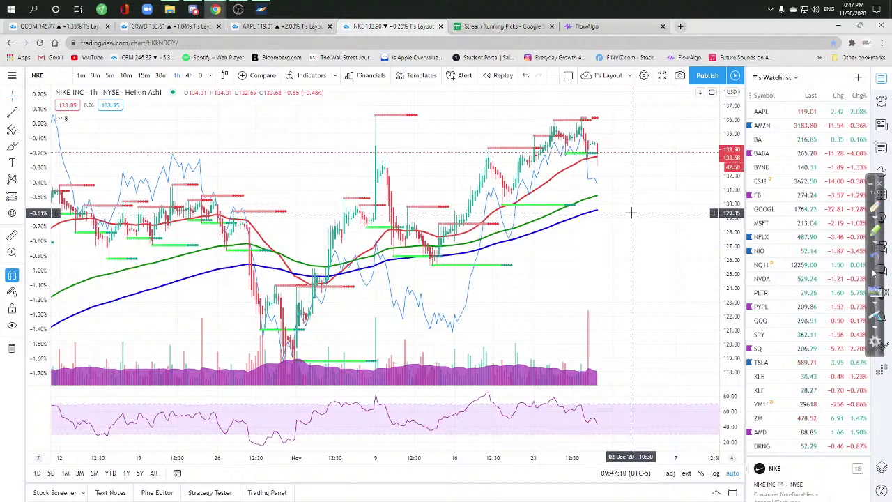
pyautogui.write('NV')
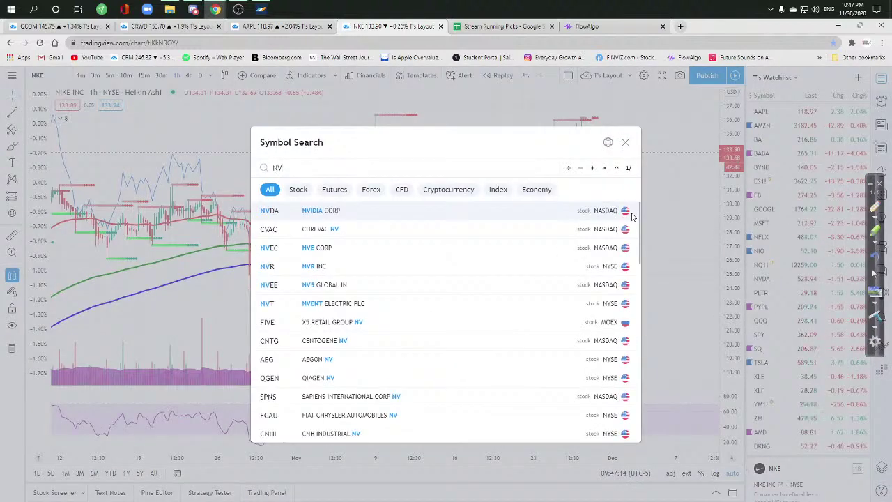
pyautogui.write('D')
pyautogui.press('Return')
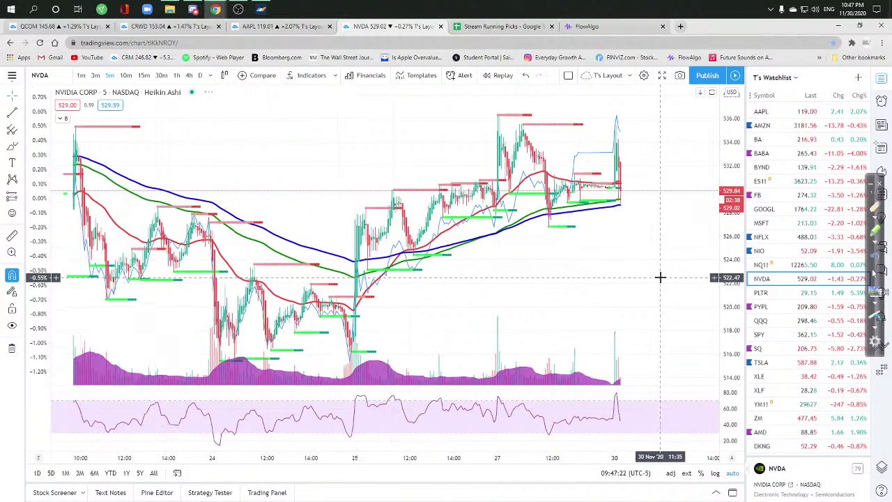
# Set the NVDA chart to the 4-hour interval, read the November earnings marker and examine the price action since August
pyautogui.click(177, 75)
pyautogui.click(192, 76)
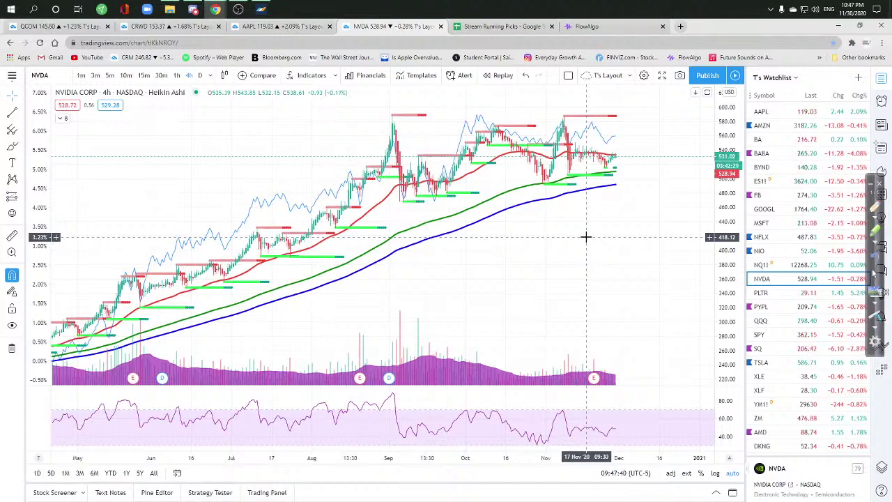
pyautogui.moveTo(594, 380)
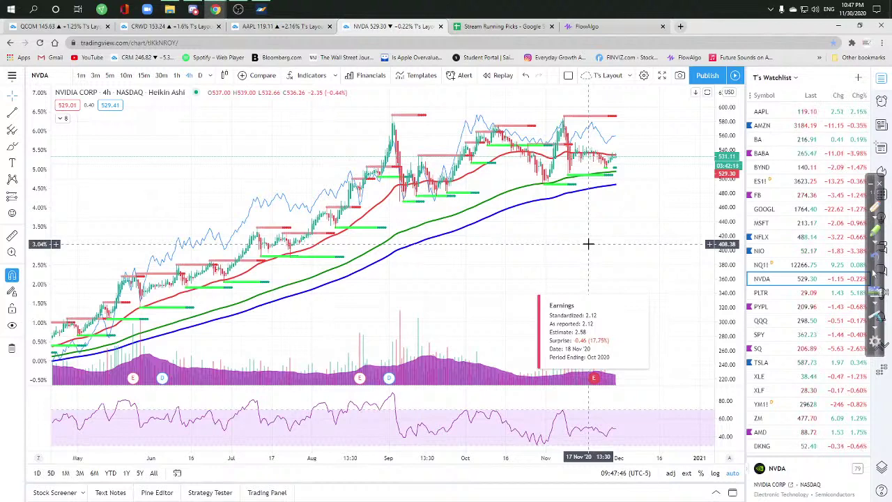
pyautogui.scroll(1, 593, 268)
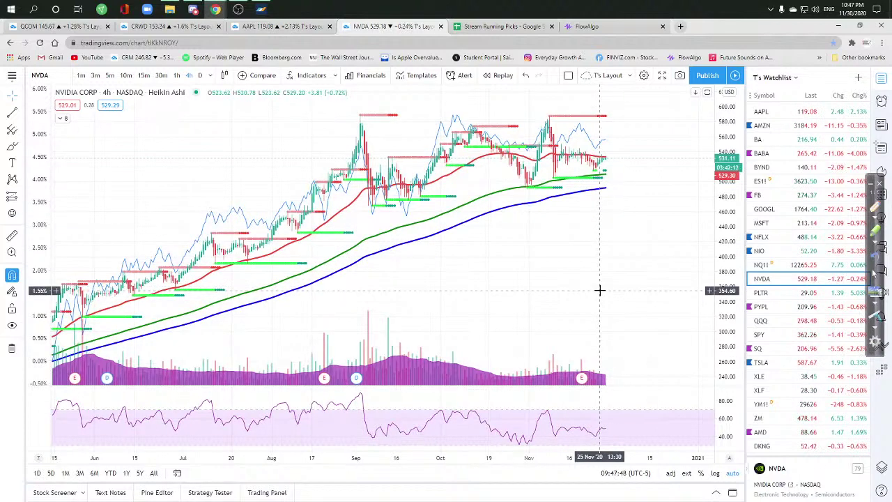
pyautogui.scroll(1, 592, 292)
pyautogui.scroll(1, 590, 290)
pyautogui.scroll(1, 581, 282)
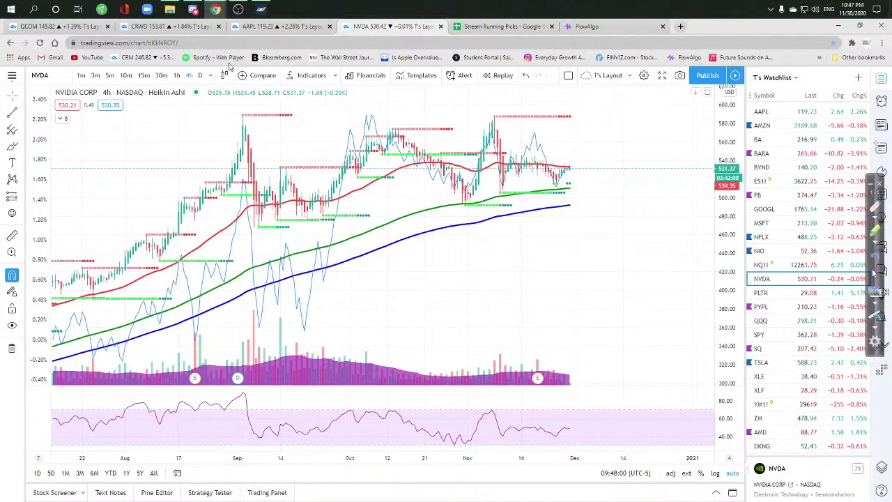
# Return to the AAPL five-minute chart and examine its latest candles against the 117.68 level
pyautogui.hotkey('ctrl', 'shift', 'Tab')
pyautogui.scroll(2, 575, 213)
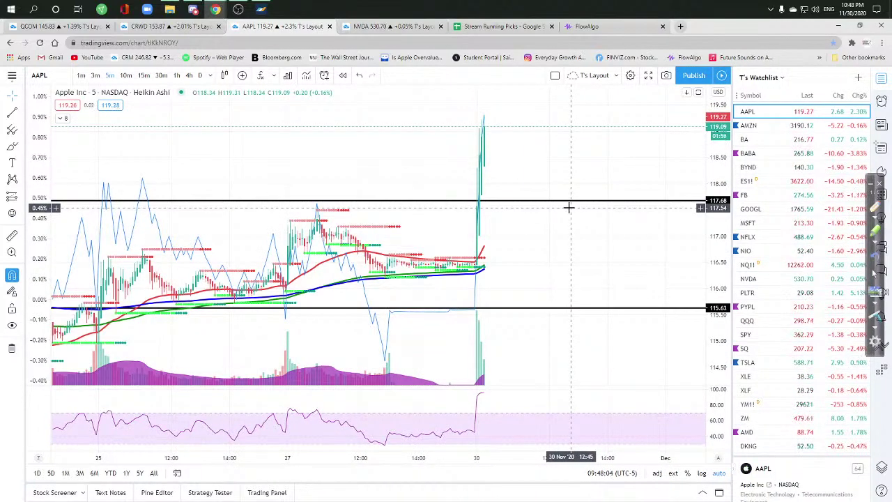
pyautogui.moveTo(563, 202); pyautogui.dragTo(548, 195)
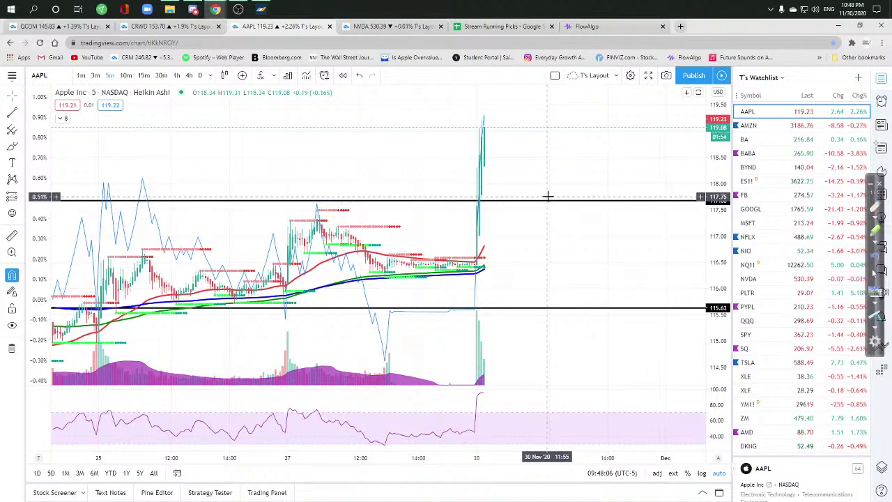
pyautogui.press('Escape')
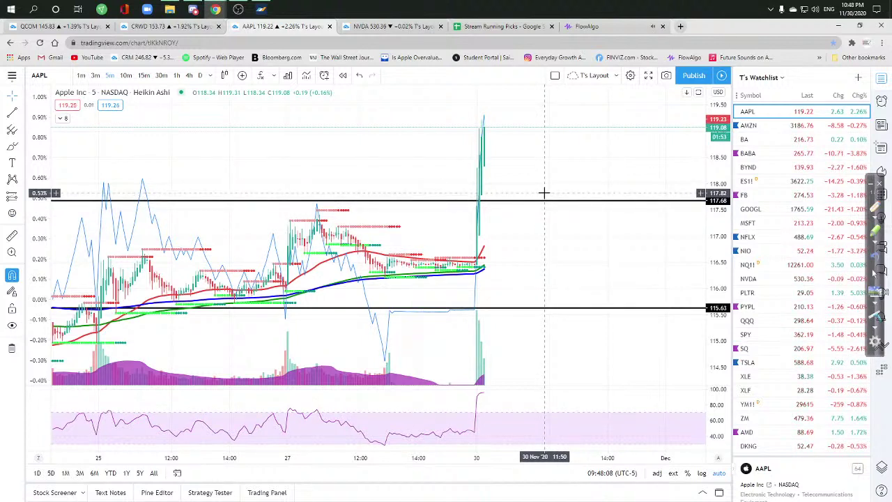
pyautogui.moveTo(544, 192); pyautogui.dragTo(513, 89)
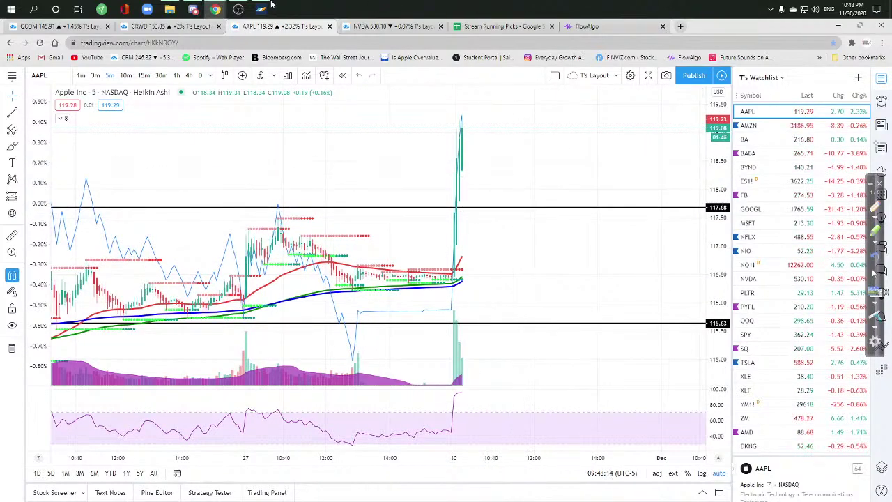
# Switch to the PrimusMarkets terminal and compare the S&P500 and DJ five-minute charts
pyautogui.hotkey('alt', 'Tab')
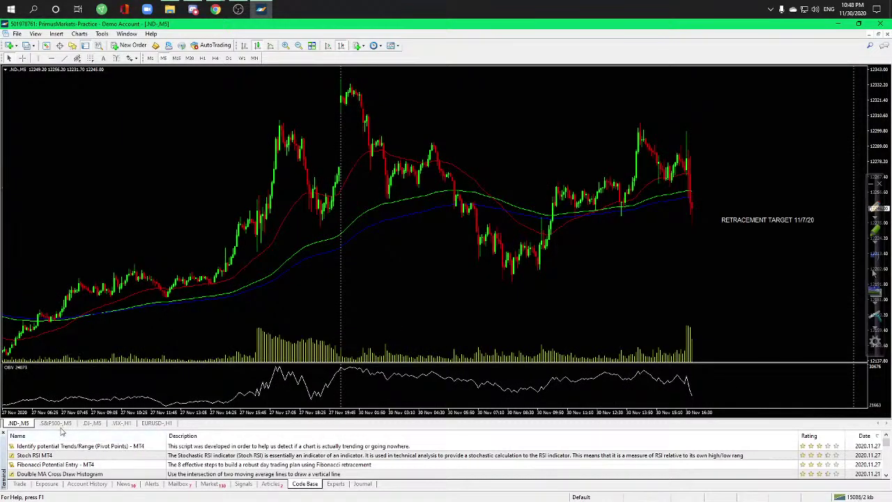
pyautogui.click(56, 423)
pyautogui.hotkey('ctrl', 'Tab')
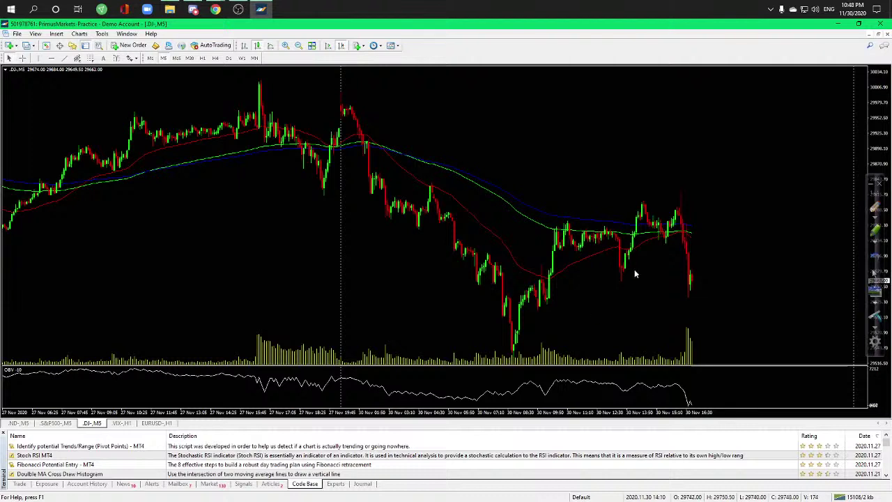
pyautogui.click(56, 422)
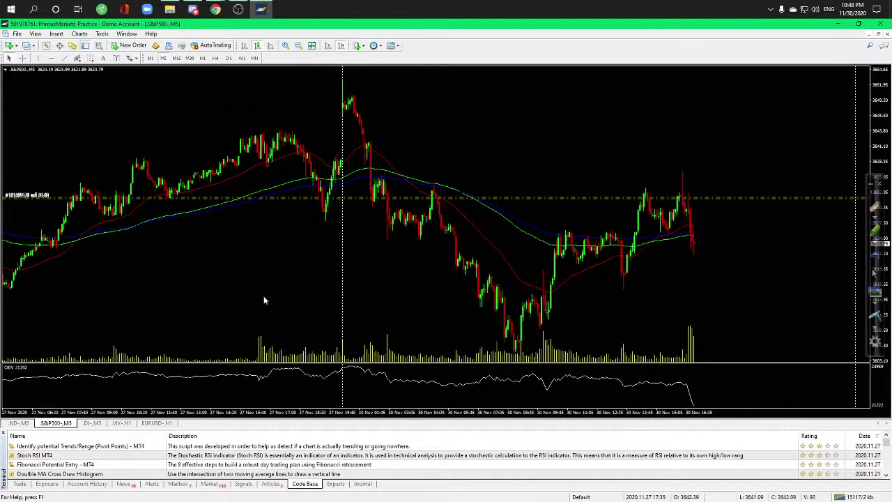
# Check the ND chart on the H1 timeframe, restore it to M5 and recheck the S&P500 five-minute chart
pyautogui.click(21, 423)
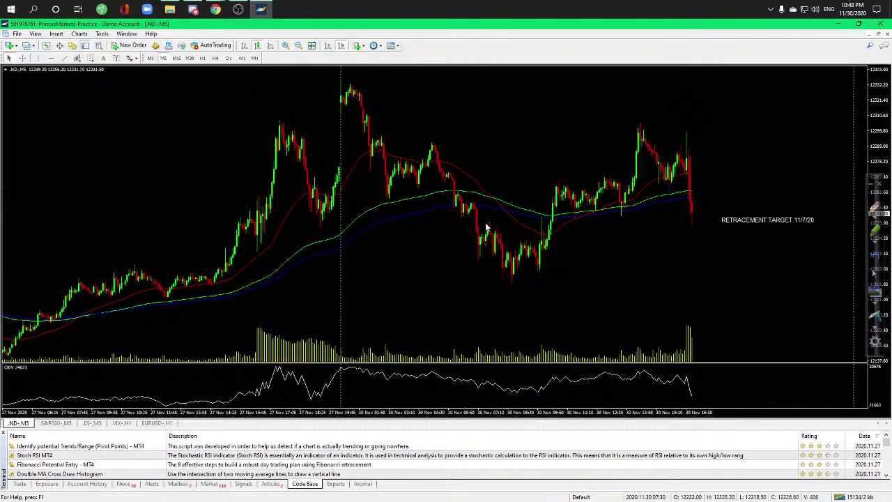
pyautogui.write('H1')
pyautogui.press('Return')
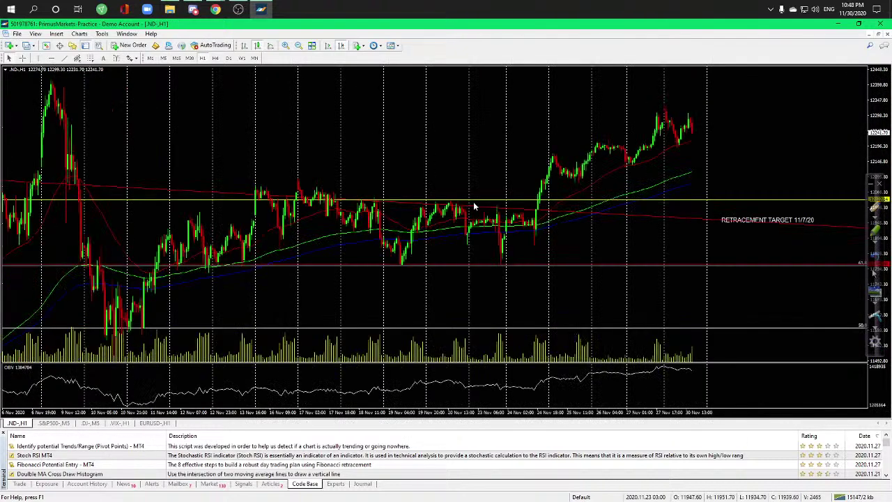
pyautogui.click(165, 58)
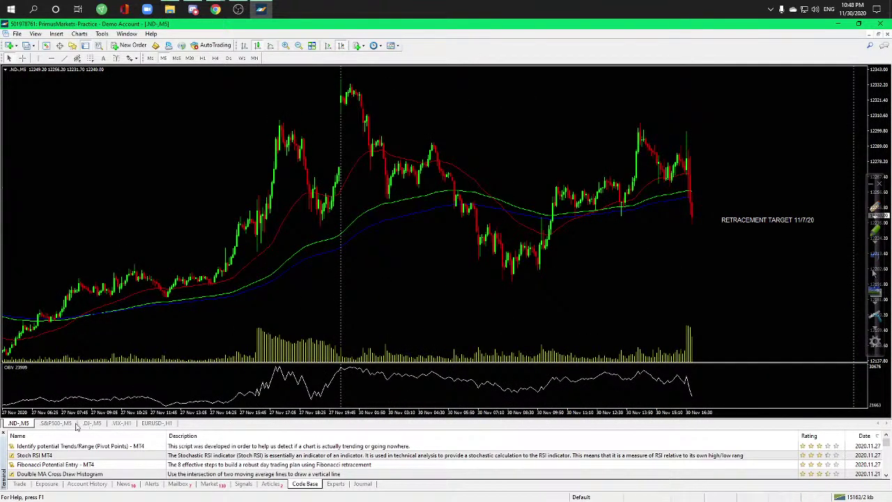
pyautogui.hotkey('ctrl', 'Tab')
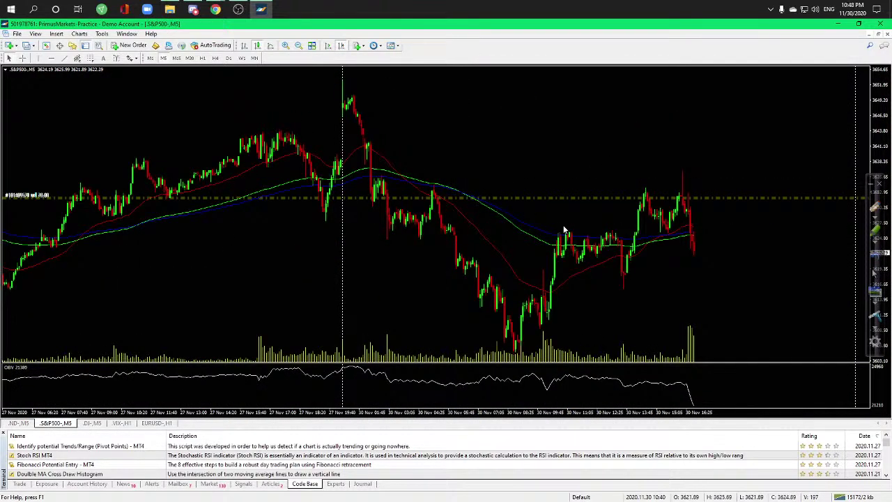
pyautogui.click(838, 25)
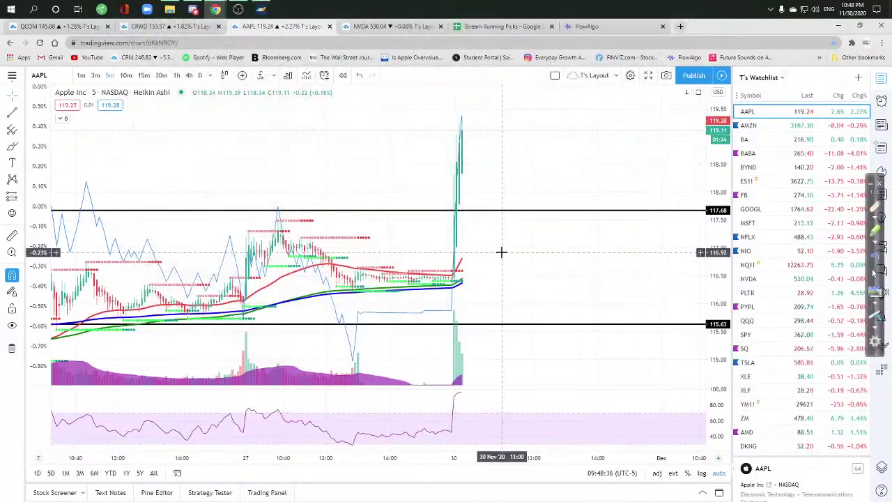
# Set the AAPL chart to the 1-hour interval and examine its price action since early November
pyautogui.scroll(-5, 501, 252)
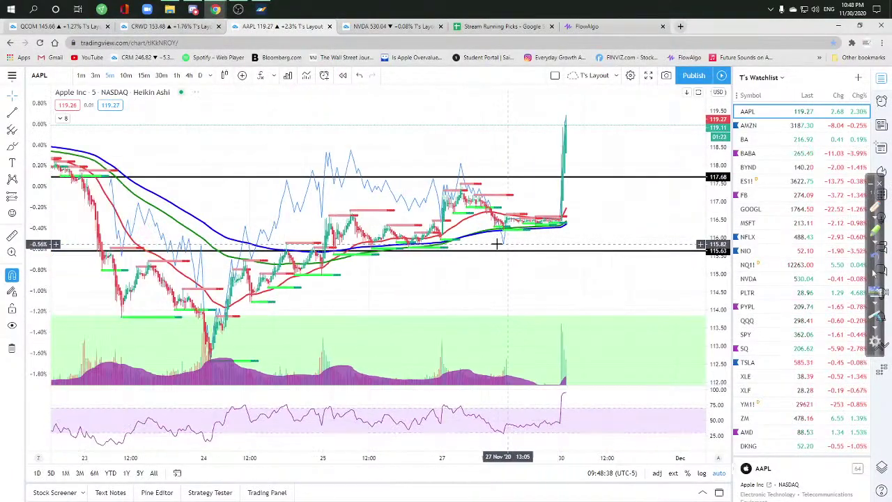
pyautogui.scroll(-1, 497, 243)
pyautogui.scroll(2, 491, 237)
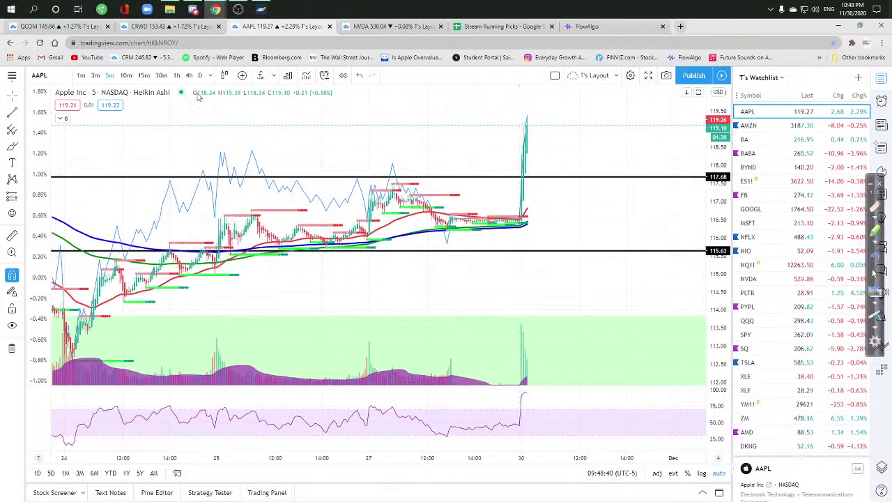
pyautogui.click(177, 75)
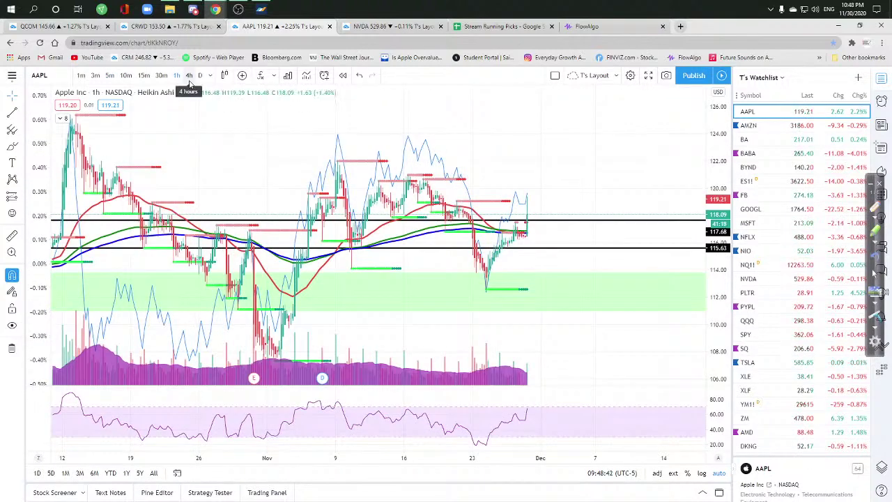
pyautogui.scroll(3, 571, 223)
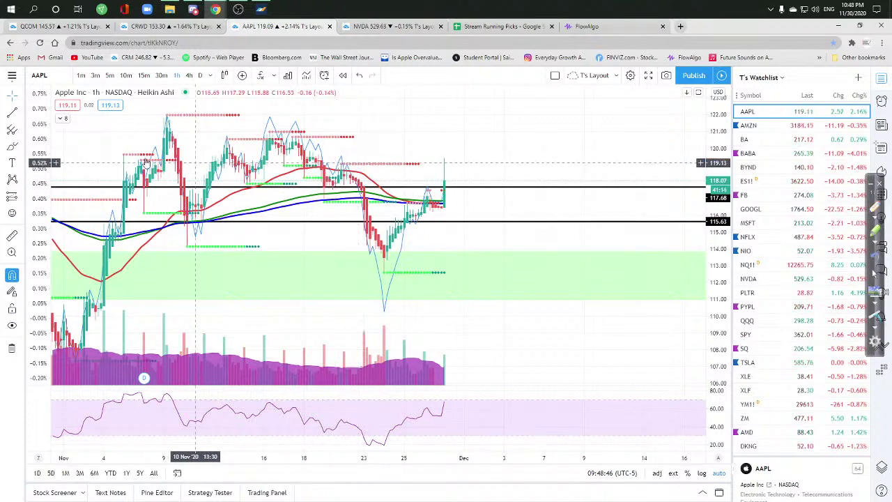
# Draw a rectangle zone on the AAPL 1-hour chart from 4 Nov to 14 Dec, between about 118.44 and 119.41
pyautogui.click(23, 148)
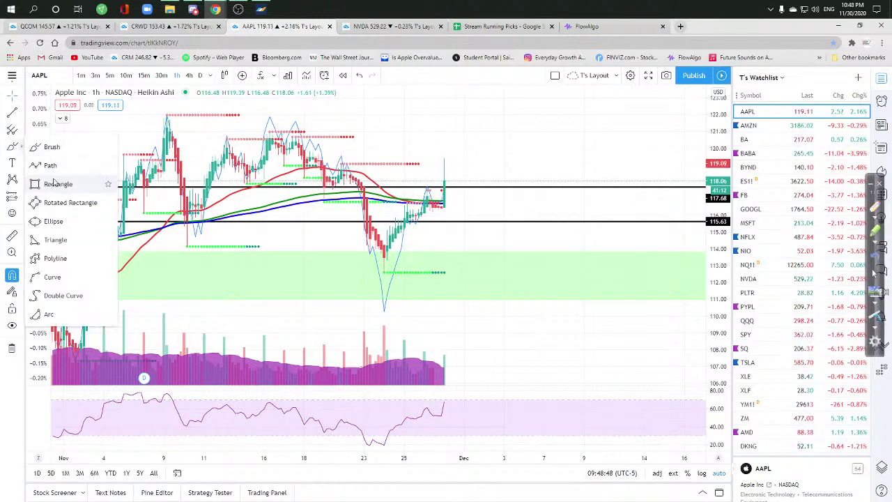
pyautogui.click(55, 182)
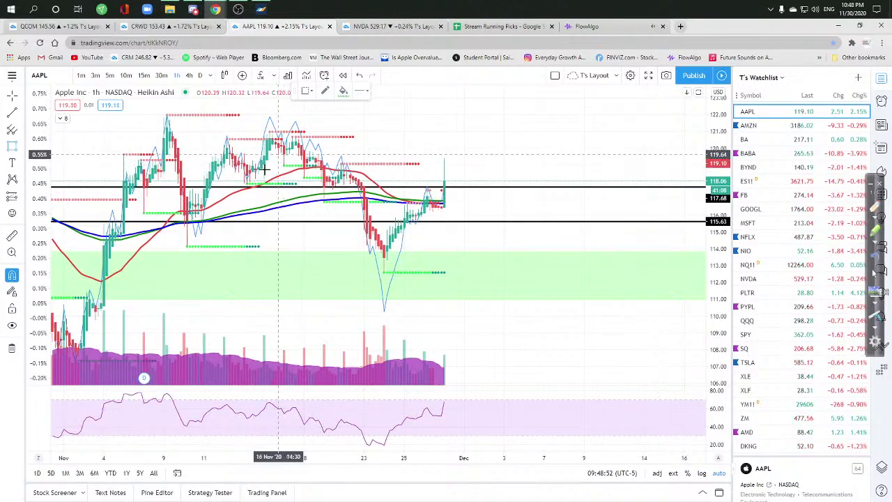
pyautogui.click(103, 158)
pyautogui.click(649, 176)
pyautogui.moveTo(649, 176); pyautogui.dragTo(658, 174)
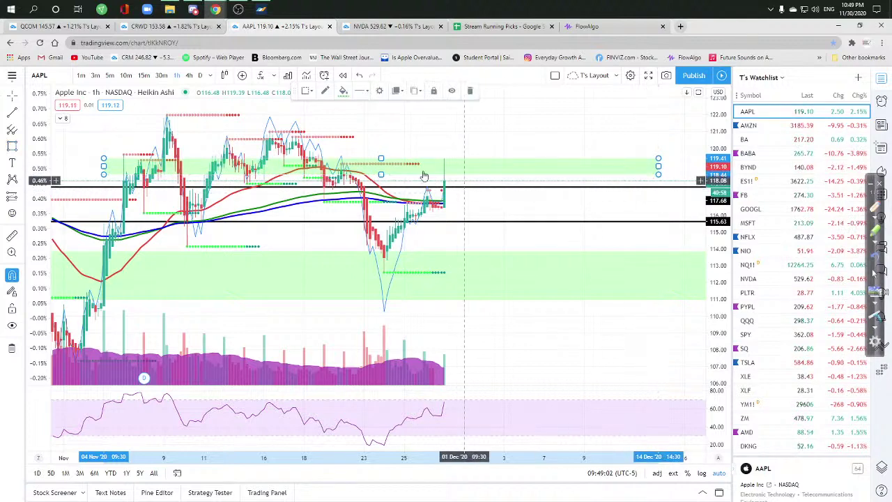
# Change the fill of the new AAPL price zone to light red and deselect it
pyautogui.click(342, 90)
pyautogui.click(356, 117)
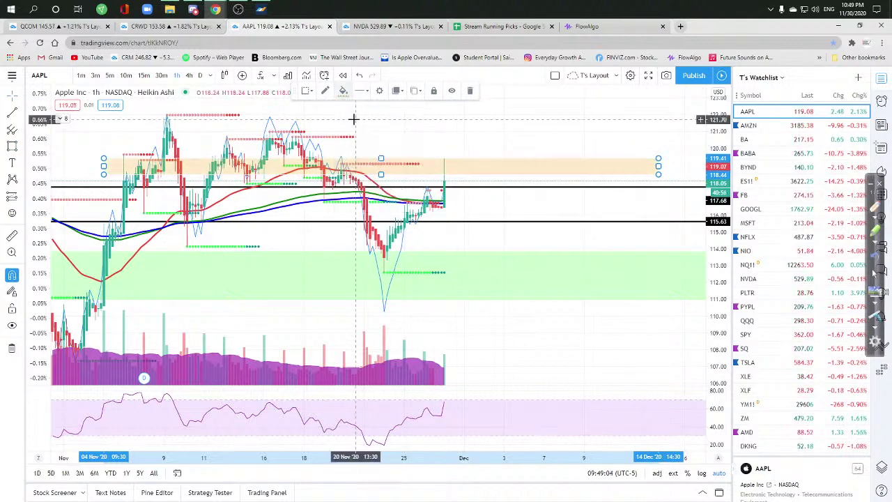
pyautogui.click(343, 90)
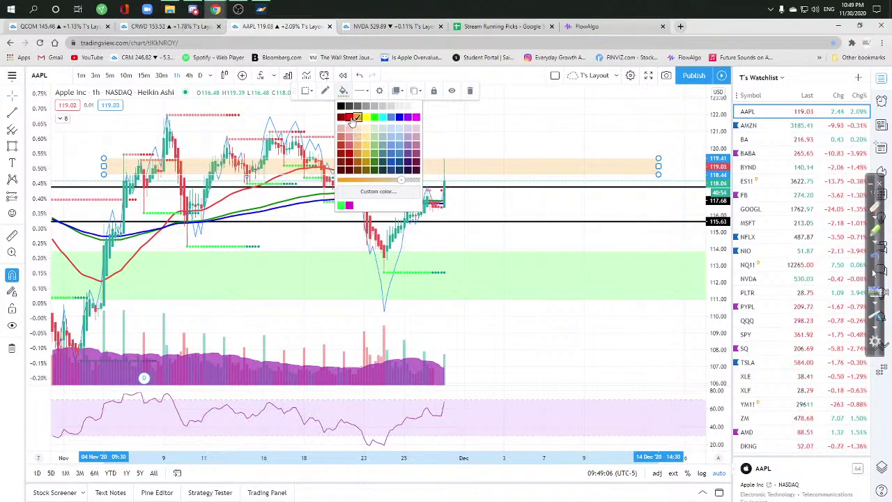
pyautogui.click(349, 131)
pyautogui.click(570, 239)
# Check the AAPL chart on the 15-minute interval, then set it to 5 minutes
pyautogui.click(144, 75)
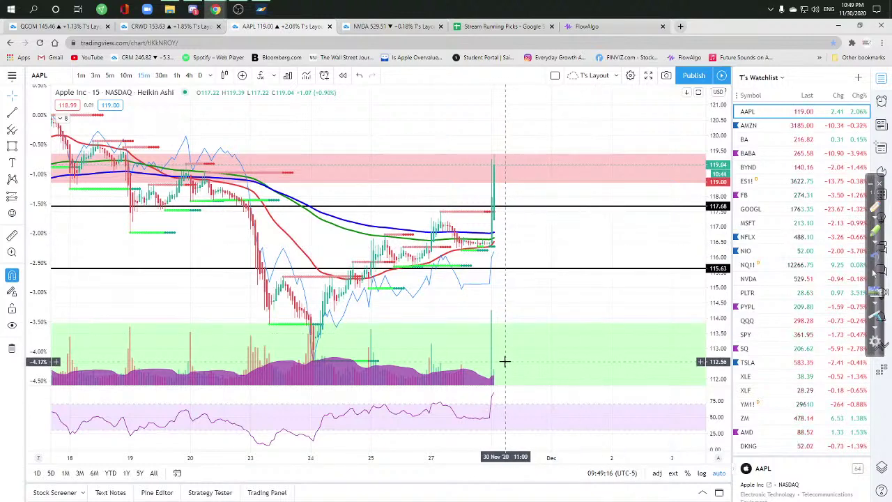
pyautogui.click(109, 75)
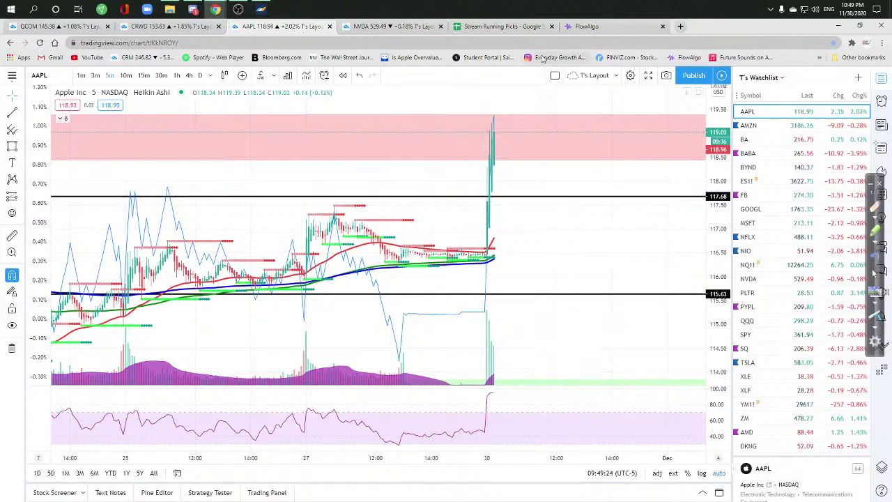
# Switch to the PrimusMarkets terminal, compare the S&P500, DJ and ND five-minute charts, and return to the AAPL chart
pyautogui.click(261, 8)
pyautogui.click(193, 9)
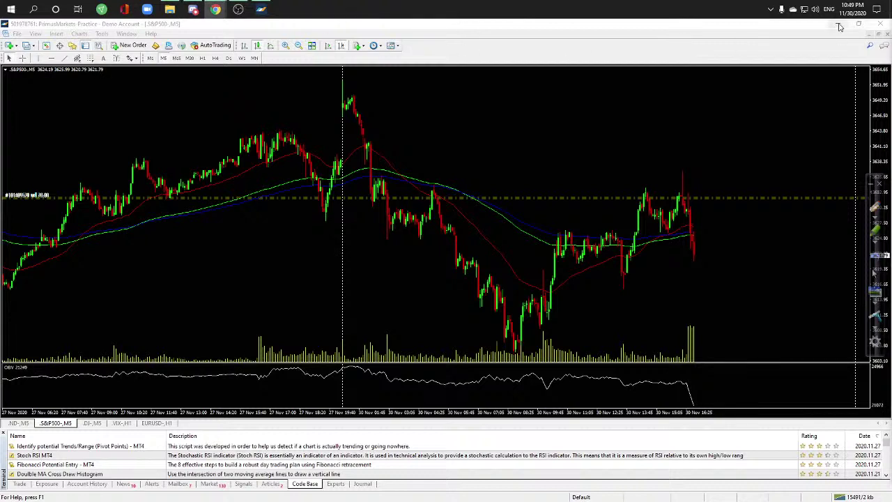
pyautogui.click(720, 216)
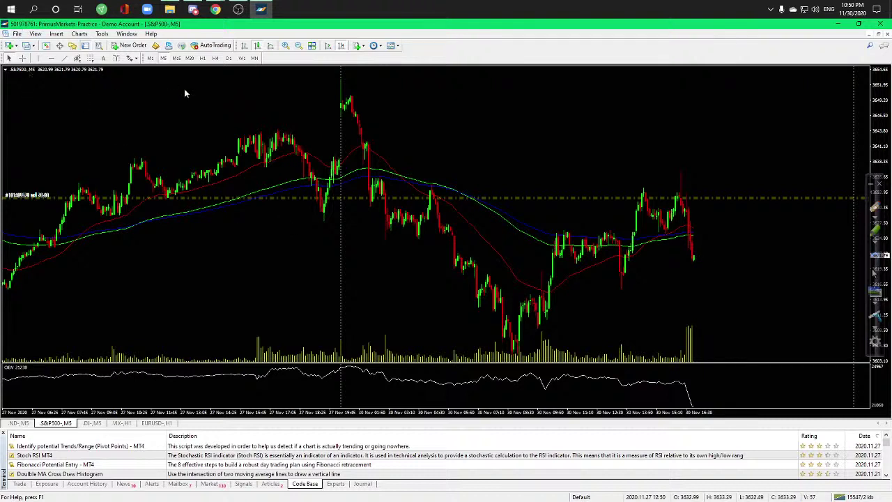
pyautogui.click(92, 422)
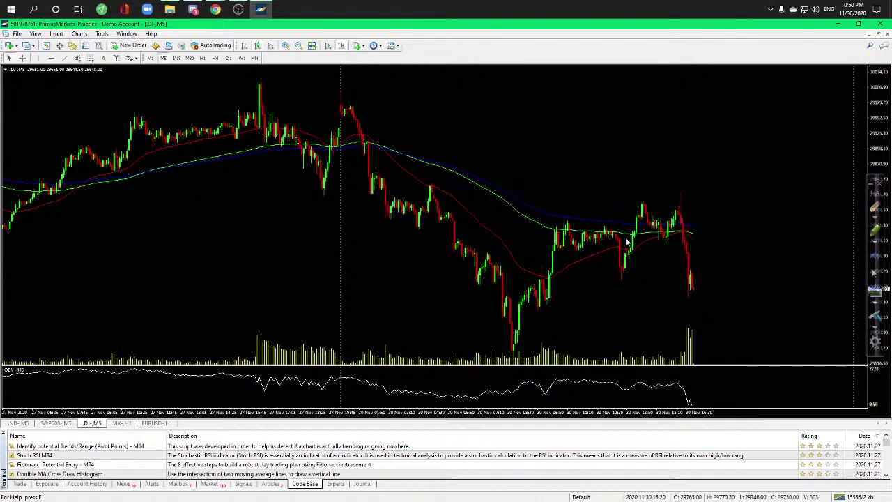
pyautogui.click(27, 423)
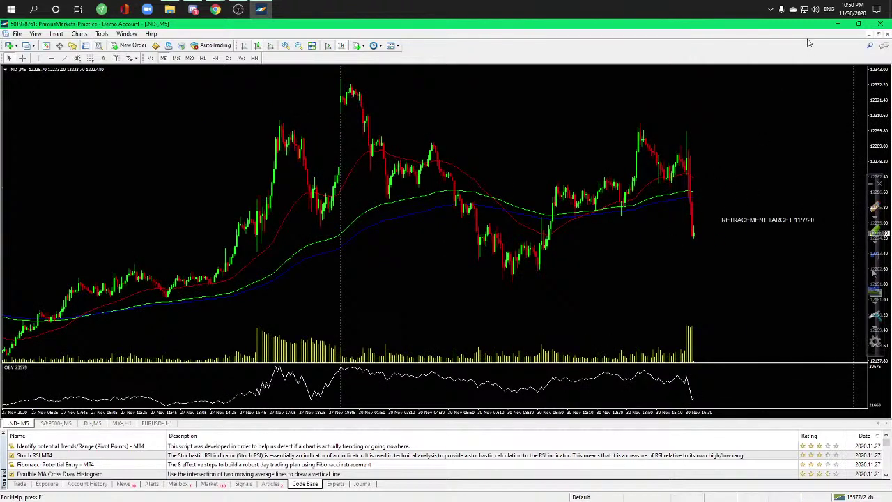
pyautogui.click(853, 27)
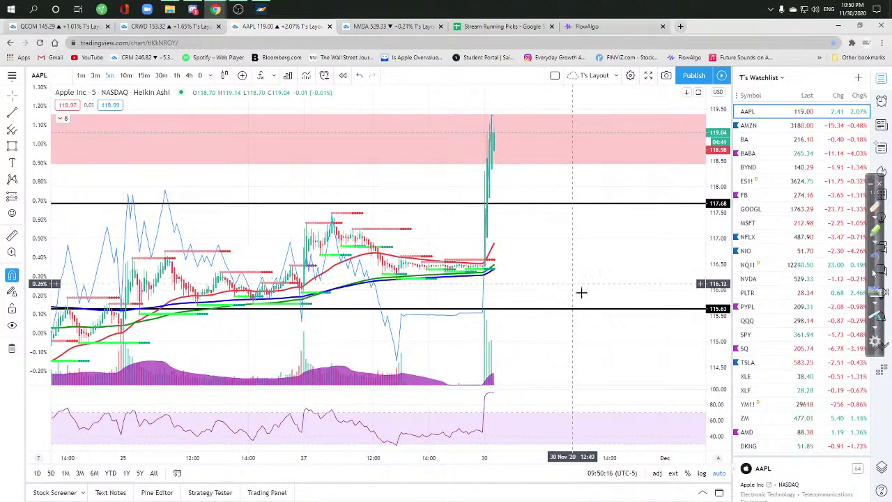
# Examine AAPL's latest five-minute candles against the red price zone and the 117.68 level
pyautogui.scroll(1, 453, 301)
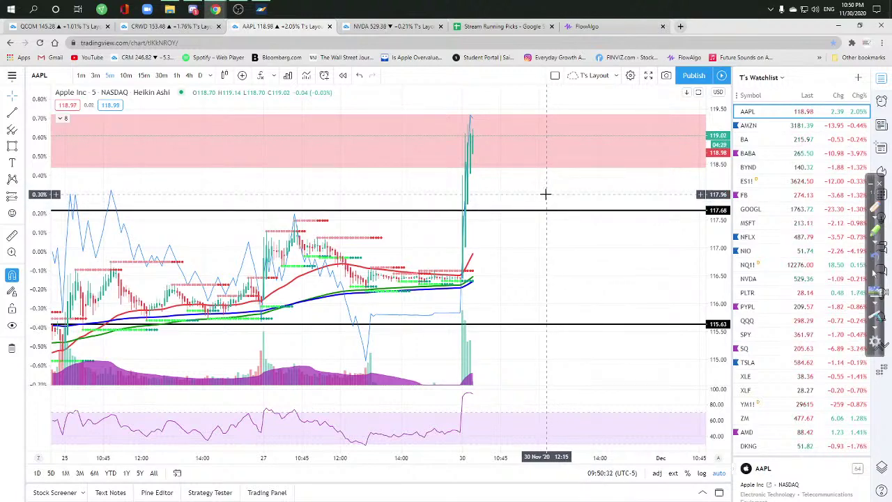
pyautogui.moveTo(458, 204); pyautogui.dragTo(491, 205)
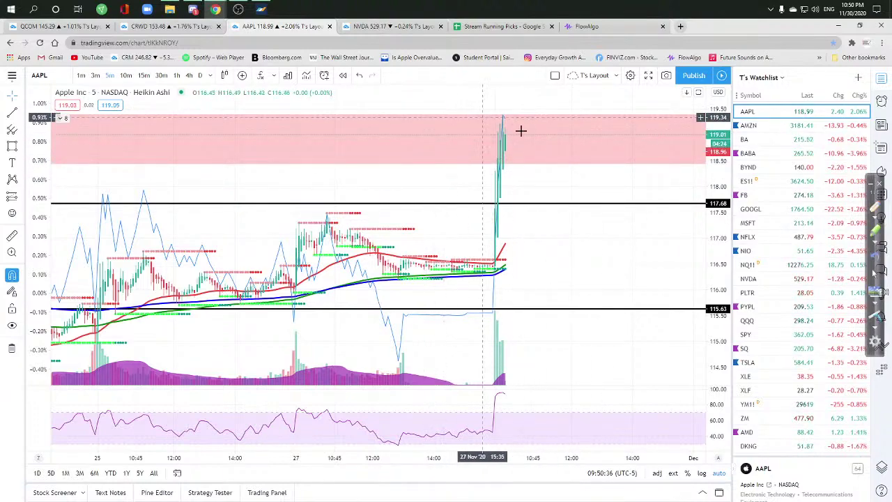
pyautogui.moveTo(452, 175); pyautogui.dragTo(468, 165)
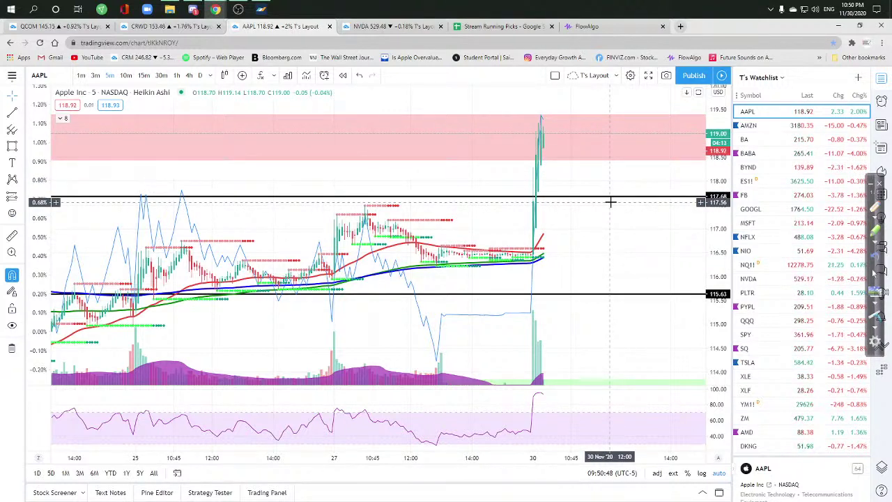
# Review the active AAPL puts trade in the Stream Running Picks sheet, glance at QCOM and return to the AAPL chart
pyautogui.click(507, 29)
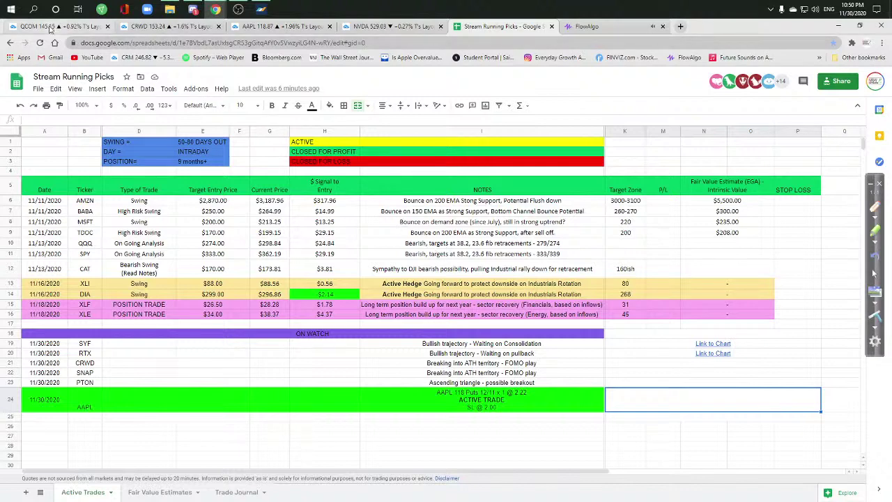
pyautogui.click(49, 27)
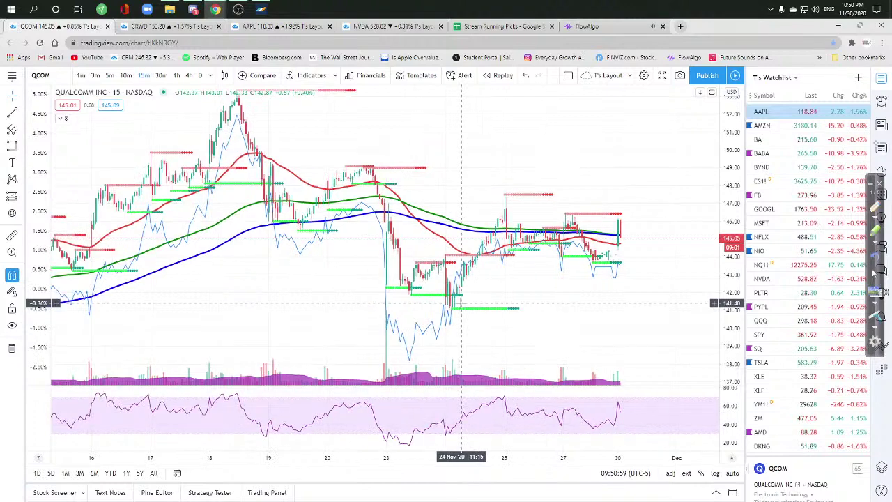
pyautogui.click(487, 27)
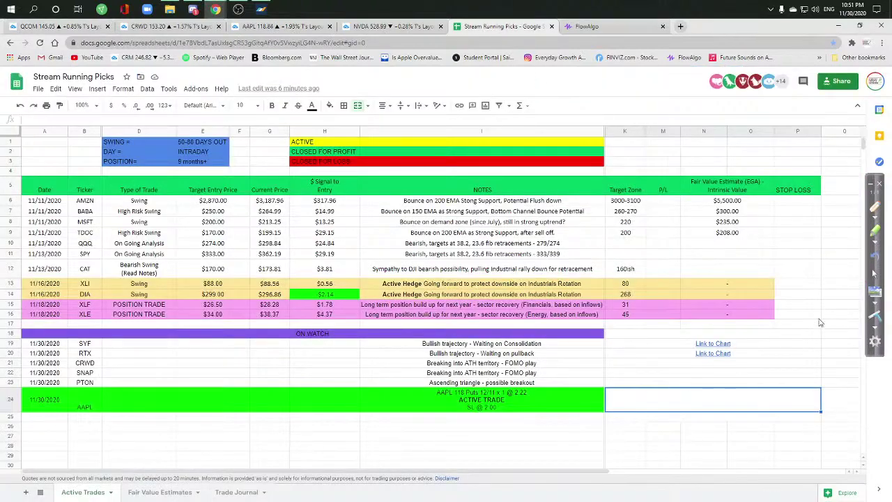
pyautogui.click(278, 26)
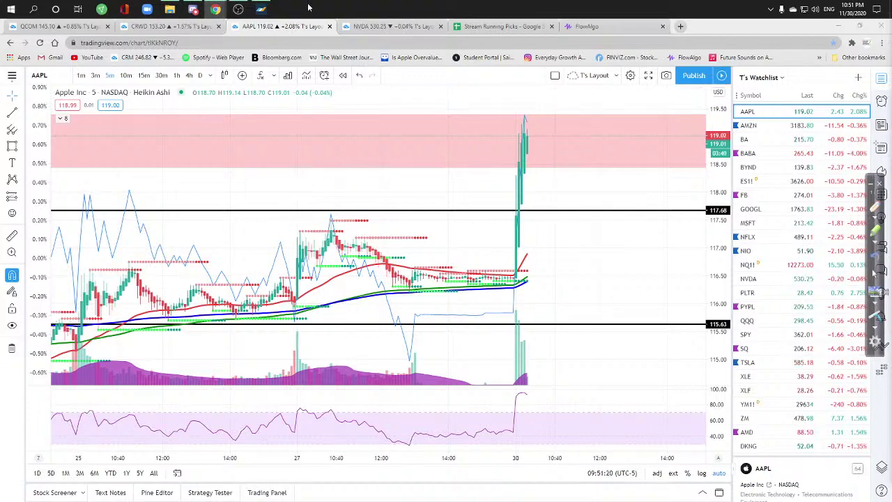
# Recheck the ND, S&P500 and DJ five-minute charts in the PrimusMarkets terminal and go back to the AAPL chart
pyautogui.click(261, 8)
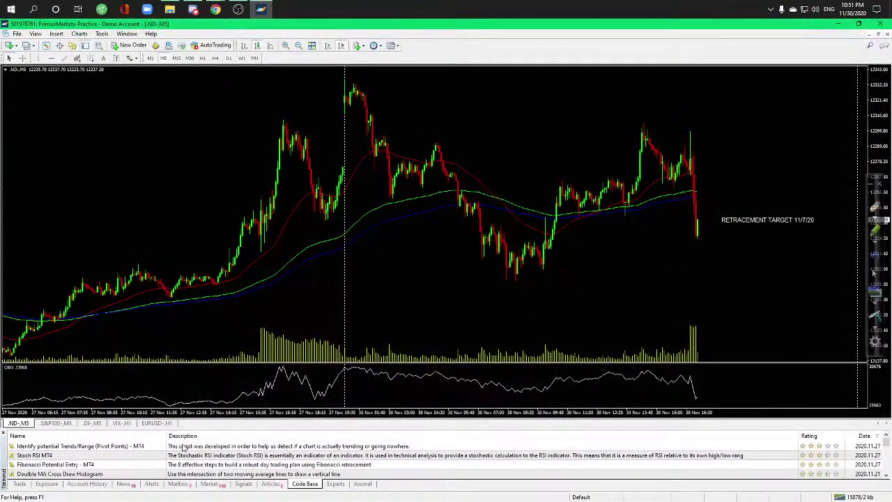
pyautogui.click(56, 422)
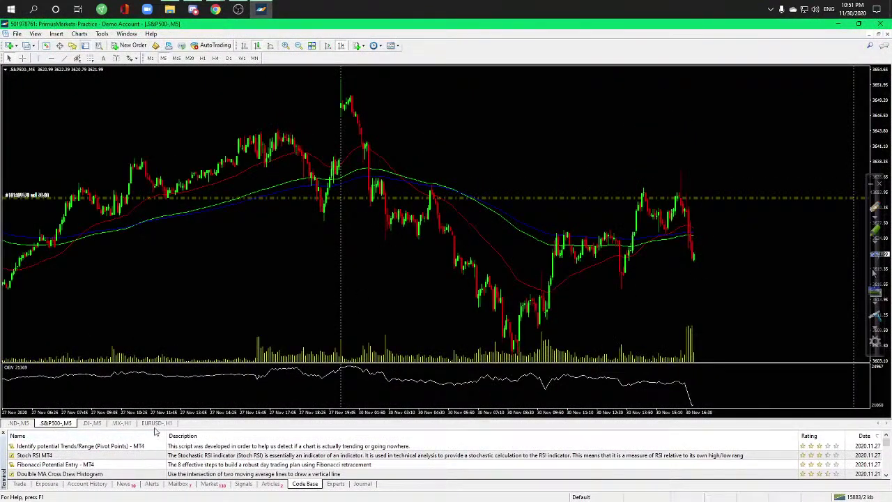
pyautogui.click(93, 423)
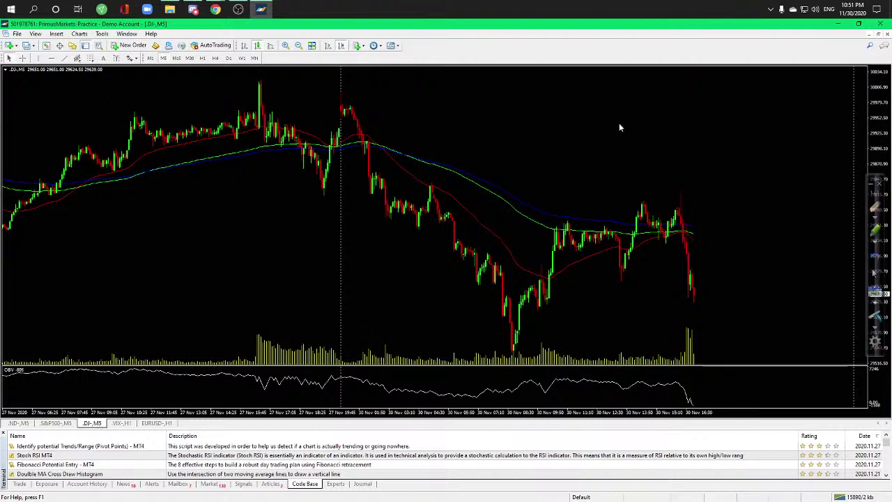
pyautogui.click(838, 24)
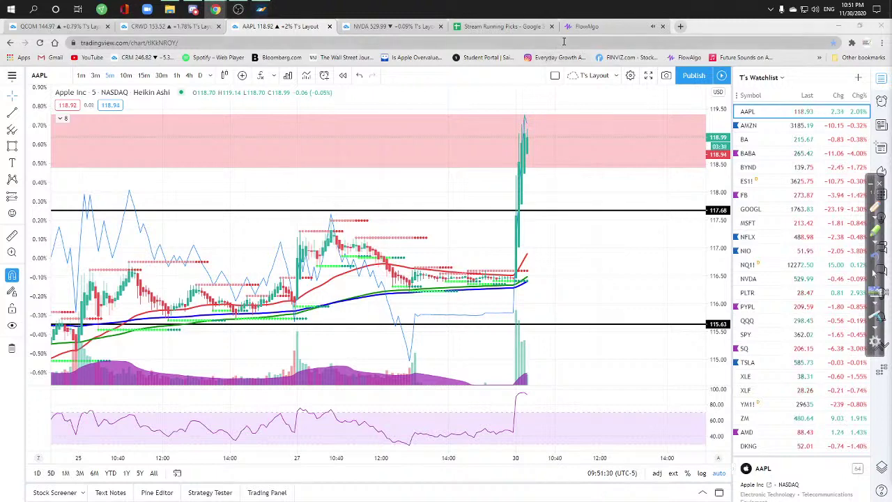
# Review the real-time option flow in FlowAlgo for AAPL orders and return to the AAPL five-minute chart
pyautogui.click(584, 26)
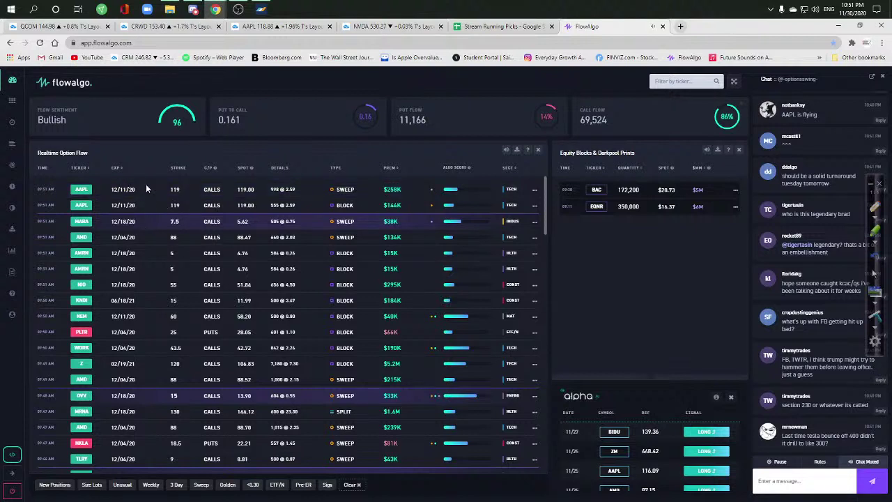
pyautogui.click(282, 27)
pyautogui.scroll(1, 583, 269)
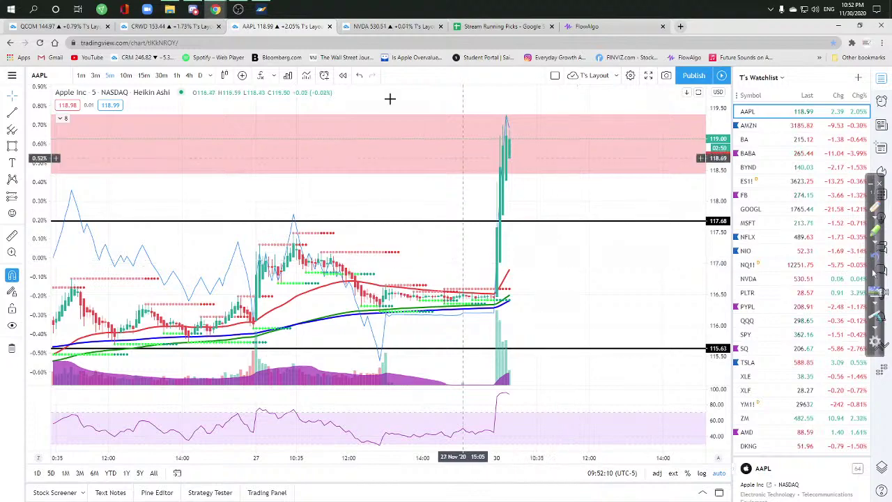
# Check the DJ five-minute chart in the PrimusMarkets terminal and the NVDA 4-hour chart in TradingView
pyautogui.click(260, 9)
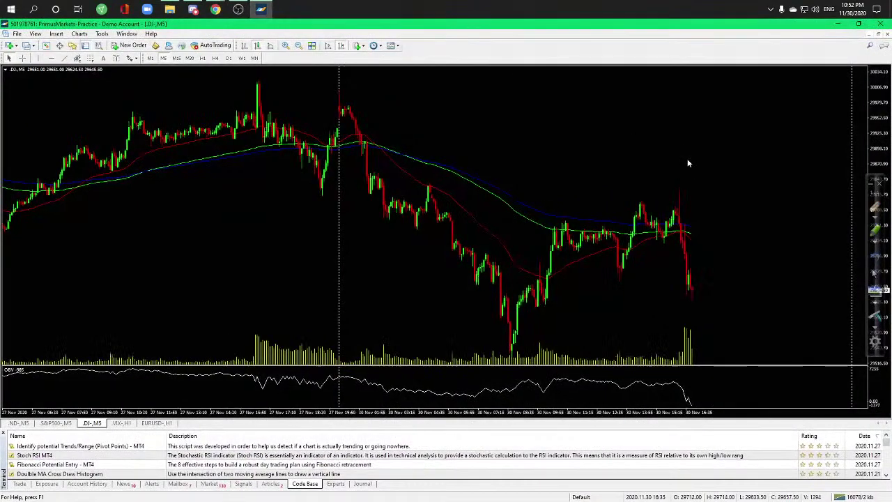
pyautogui.click(837, 24)
pyautogui.click(415, 28)
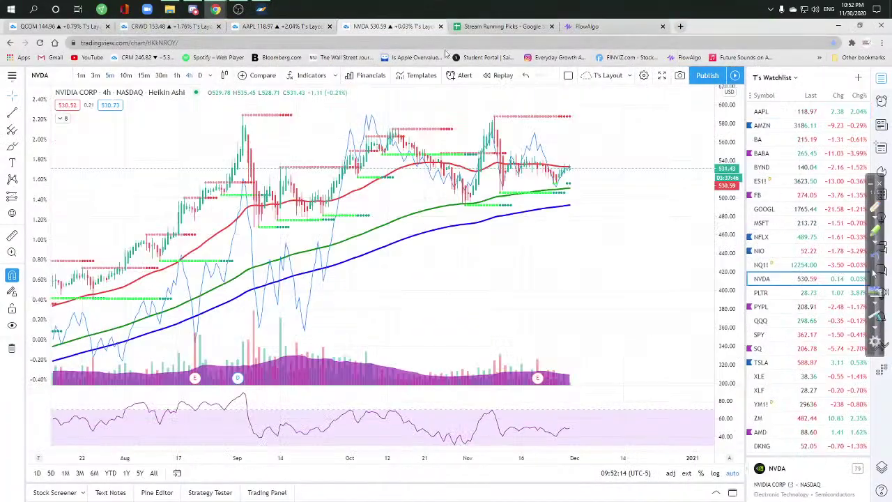
# Set the CRWD chart to the 5-minute interval and check the QCOM 15-minute chart
pyautogui.click(185, 28)
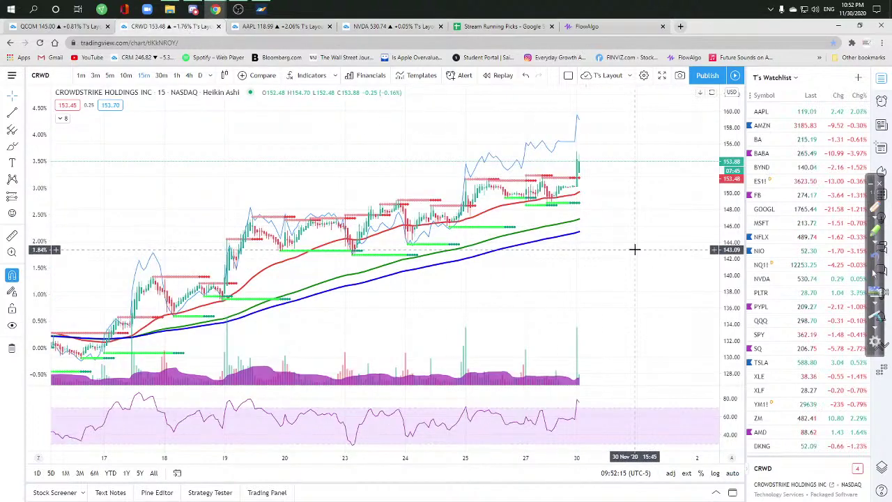
pyautogui.click(109, 76)
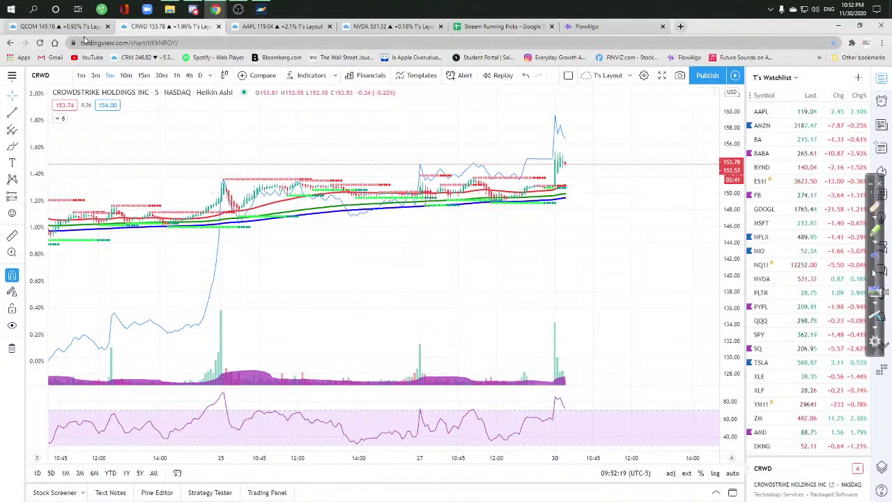
pyautogui.click(59, 27)
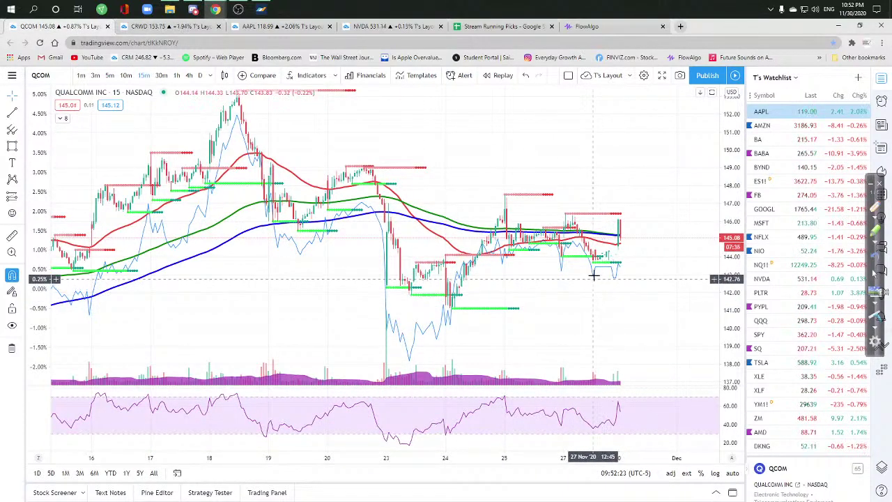
# Load BABA from the watchlist in place of QCOM and examine its 15-minute price action since mid-November
pyautogui.click(811, 154)
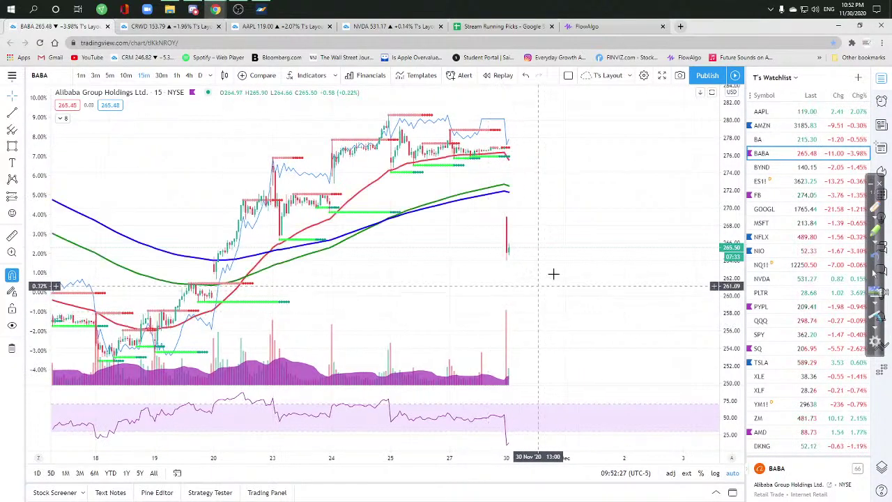
pyautogui.scroll(-2, 579, 239)
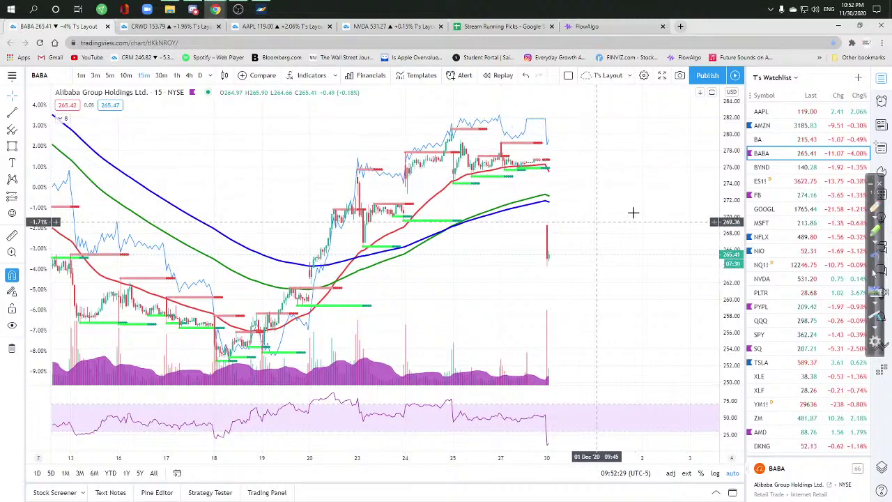
pyautogui.scroll(-1, 462, 263)
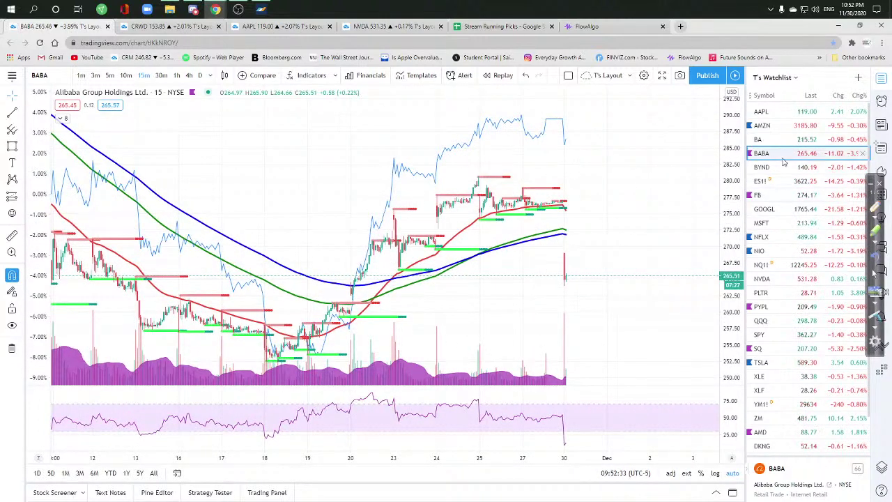
# Load AMZN from the watchlist and recolour both yellow converging trend lines on its 15-minute chart black
pyautogui.click(762, 126)
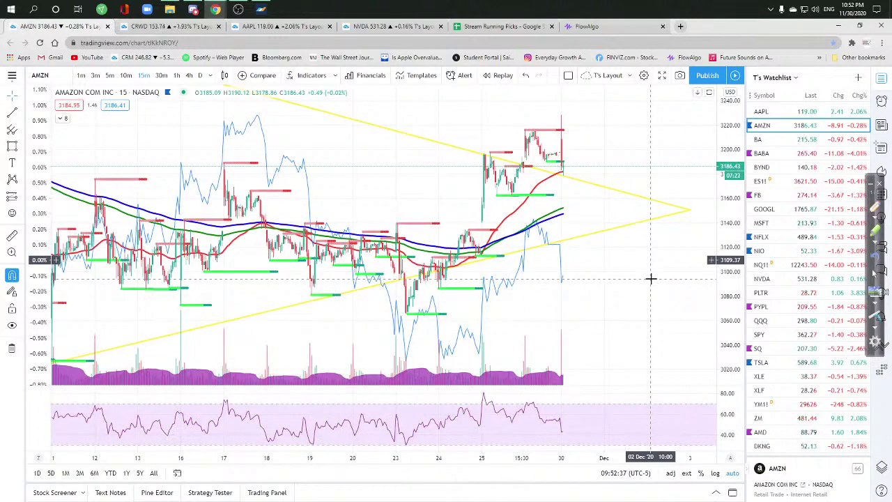
pyautogui.doubleClick(589, 183)
pyautogui.click(517, 228)
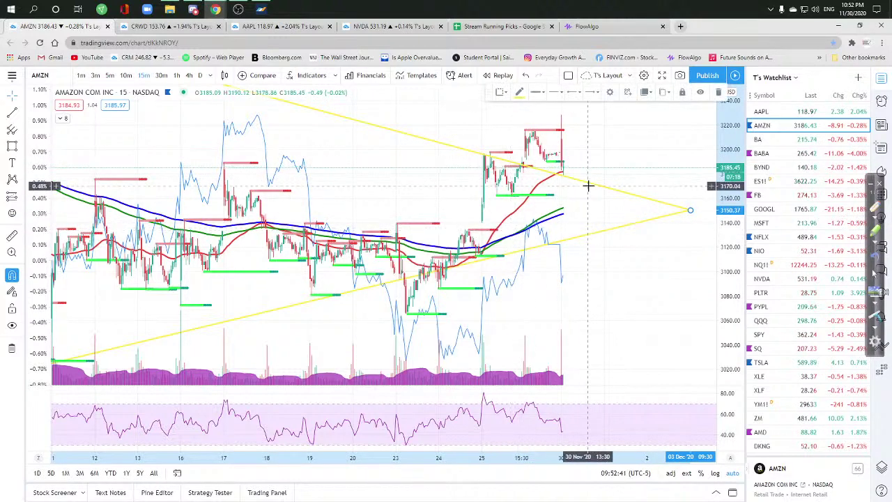
pyautogui.click(519, 92)
pyautogui.click(517, 107)
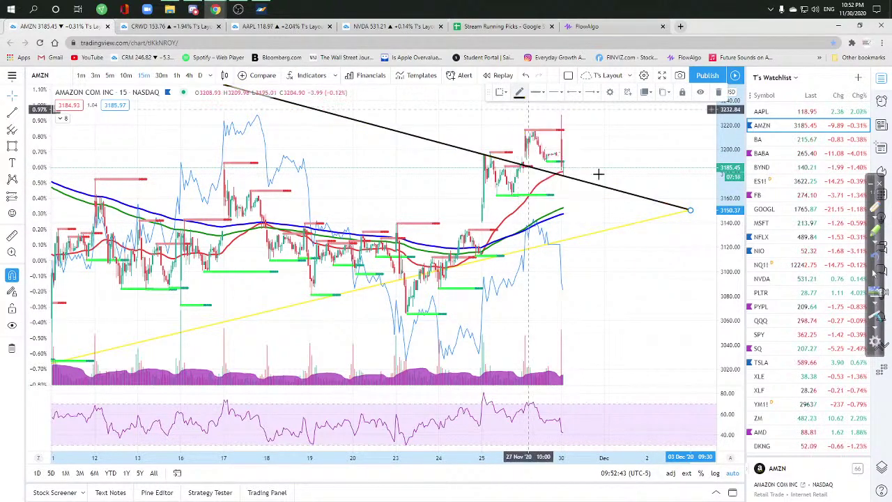
pyautogui.click(613, 229)
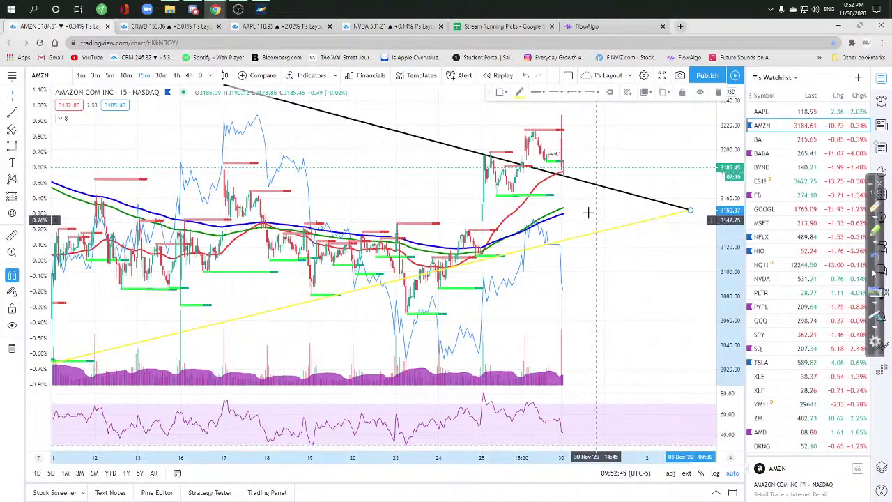
pyautogui.click(519, 92)
pyautogui.click(517, 107)
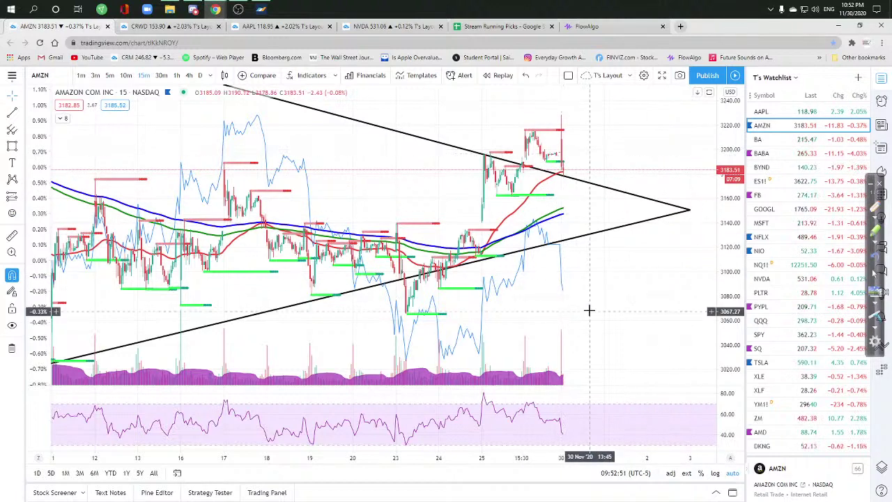
# Load BA from the watchlist to examine its 15-minute chart, and check the DJ five-minute chart in the PrimusMarkets terminal
pyautogui.click(766, 139)
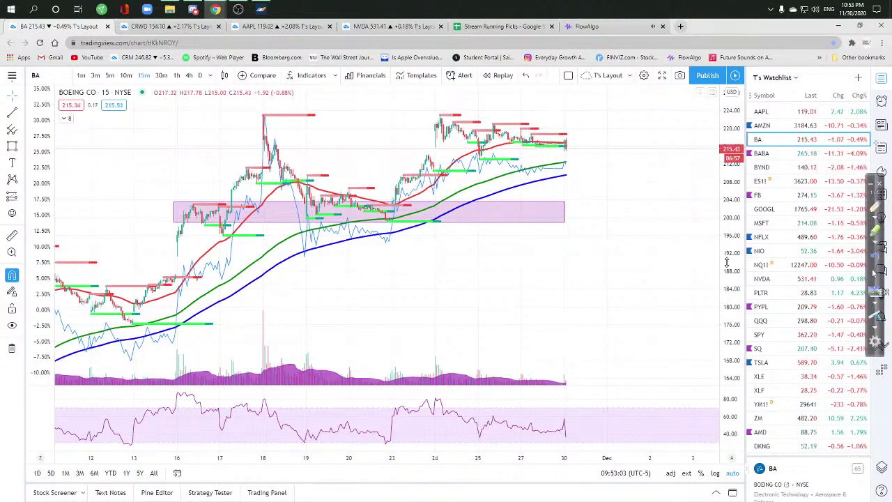
pyautogui.moveTo(694, 248); pyautogui.dragTo(663, 291)
pyautogui.scroll(3, 623, 261)
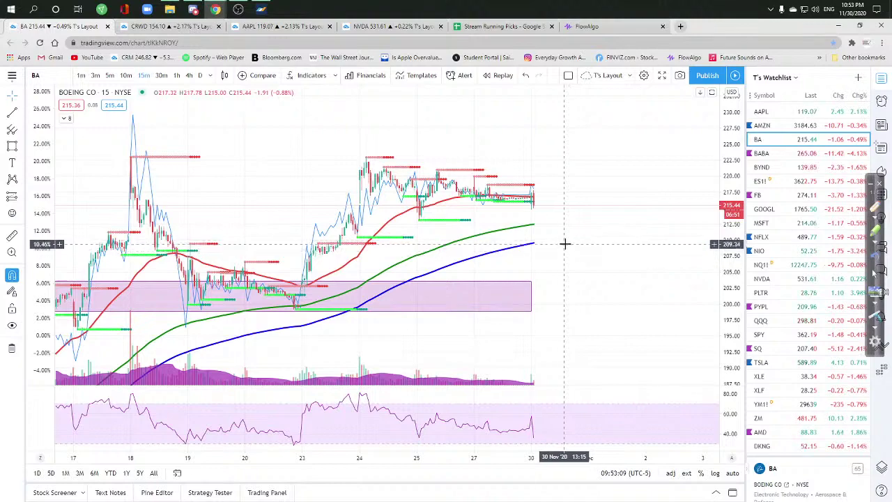
pyautogui.hotkey('alt', 'Tab')
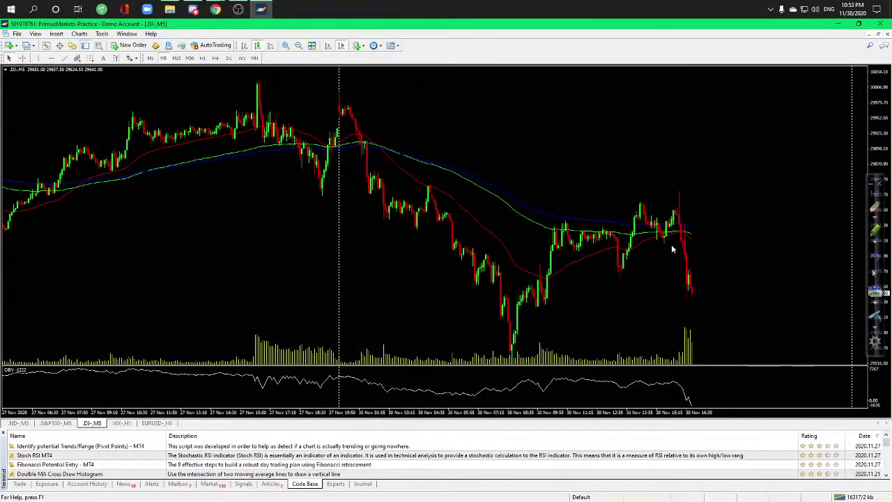
pyautogui.click(839, 26)
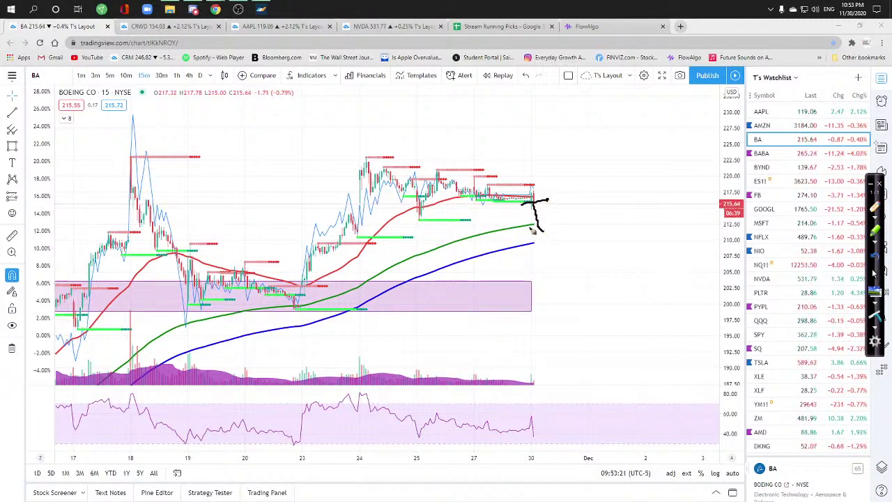
# Sketch a projected BA dip toward the green moving average and a rebound over the chart, and clear the sketch
pyautogui.moveTo(554, 209); pyautogui.dragTo(566, 211)
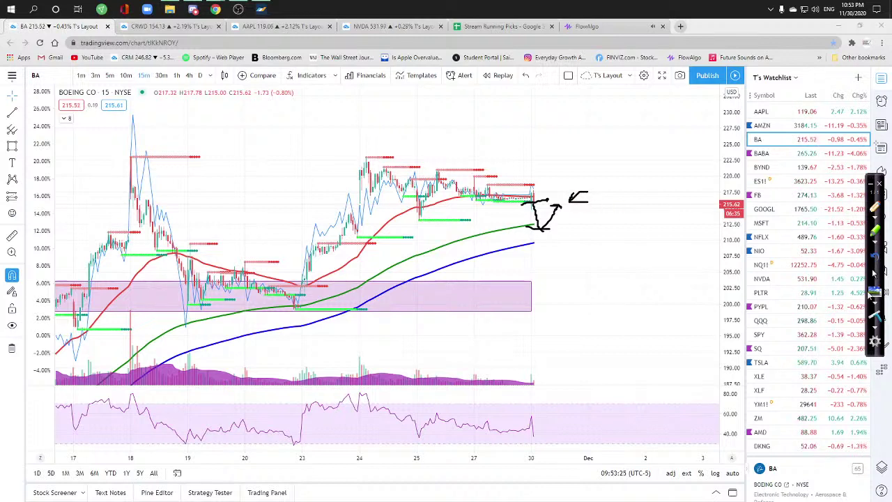
pyautogui.click(879, 310)
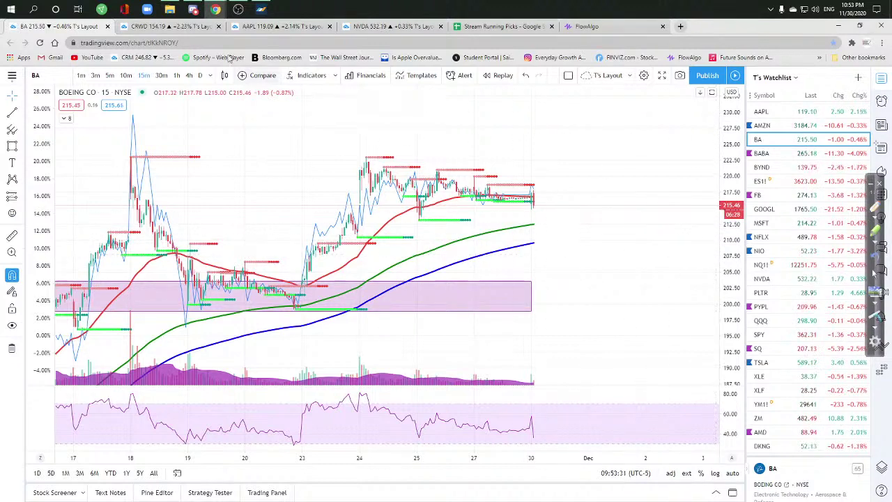
# Check the AAPL five-minute chart, the NVDA 4-hour chart and the FlowAlgo option flow, and return to the BA chart
pyautogui.click(268, 26)
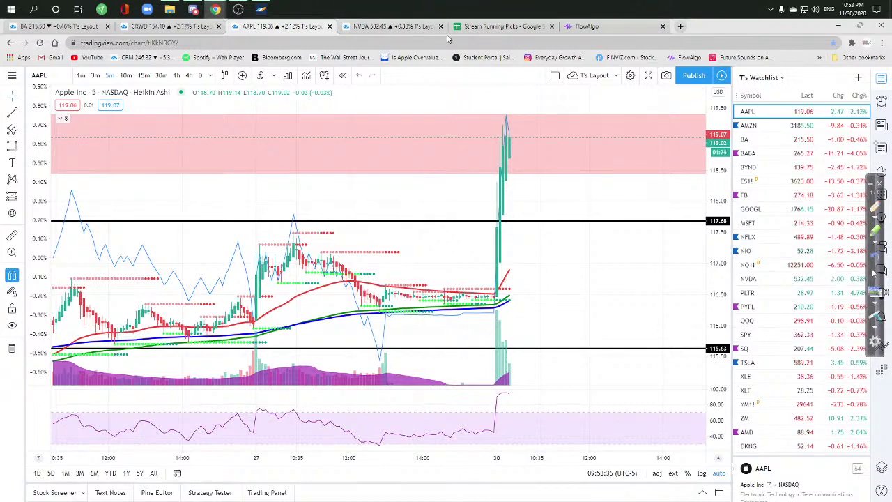
pyautogui.click(414, 28)
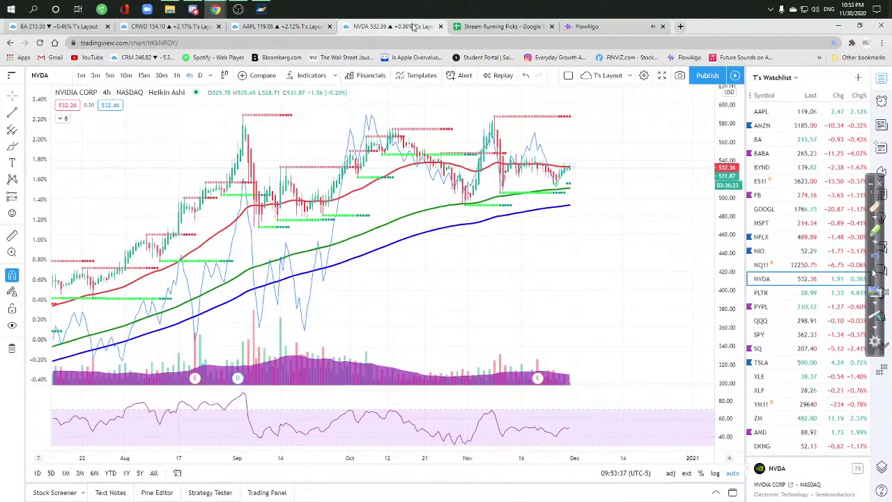
pyautogui.click(578, 28)
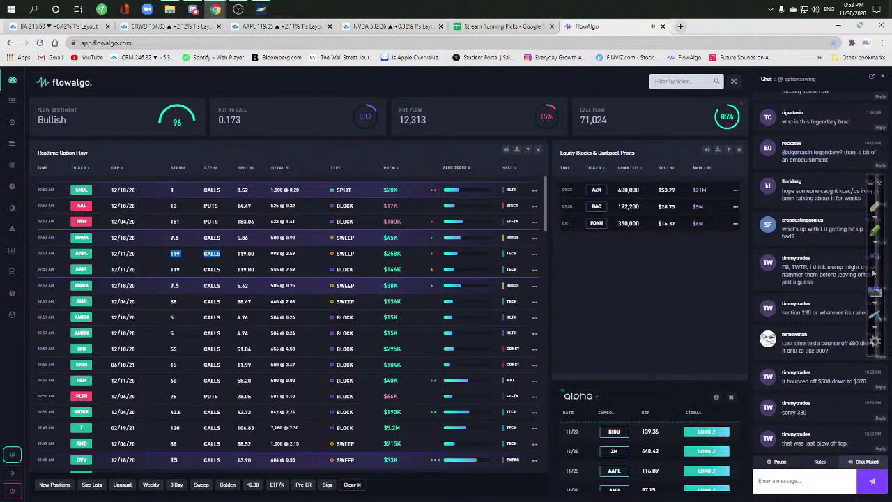
pyautogui.click(59, 27)
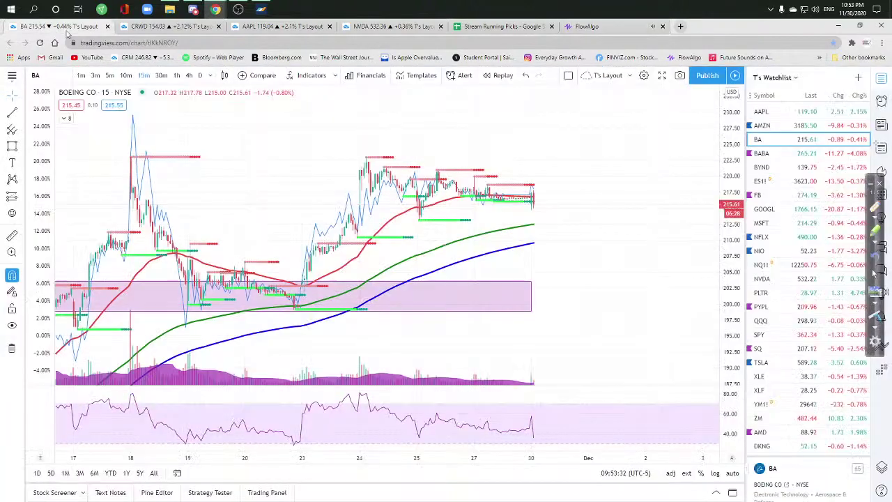
# Examine the BYND 15-minute chart from the watchlist and load FB in its place
pyautogui.click(801, 166)
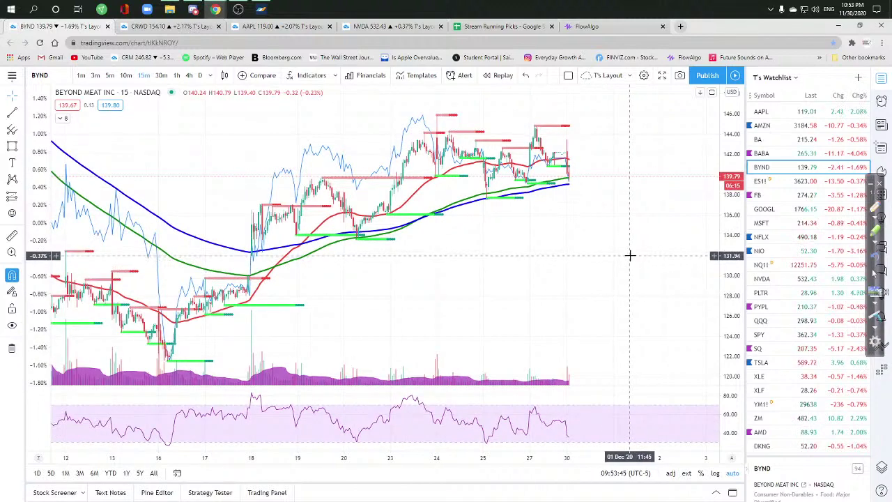
pyautogui.scroll(-1, 808, 185)
pyautogui.click(801, 152)
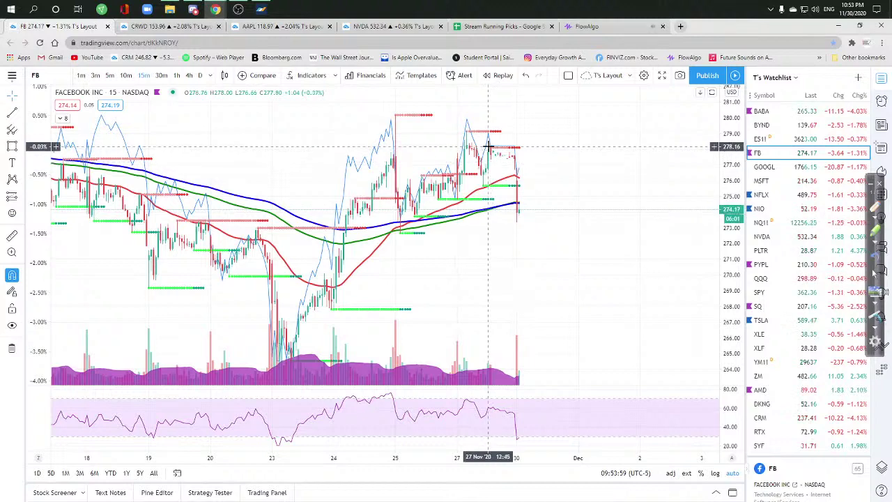
# Check the AAPL five-minute chart against the real-time option flow in FlowAlgo and return to AAPL
pyautogui.click(262, 27)
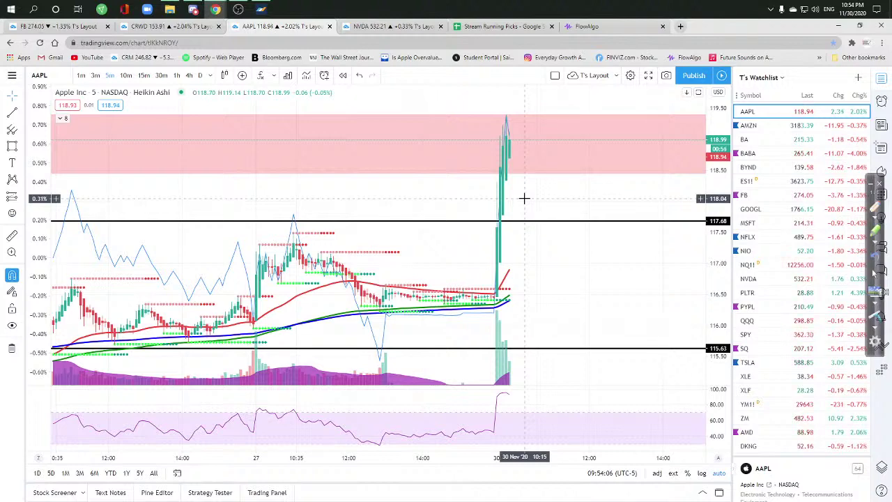
pyautogui.click(583, 27)
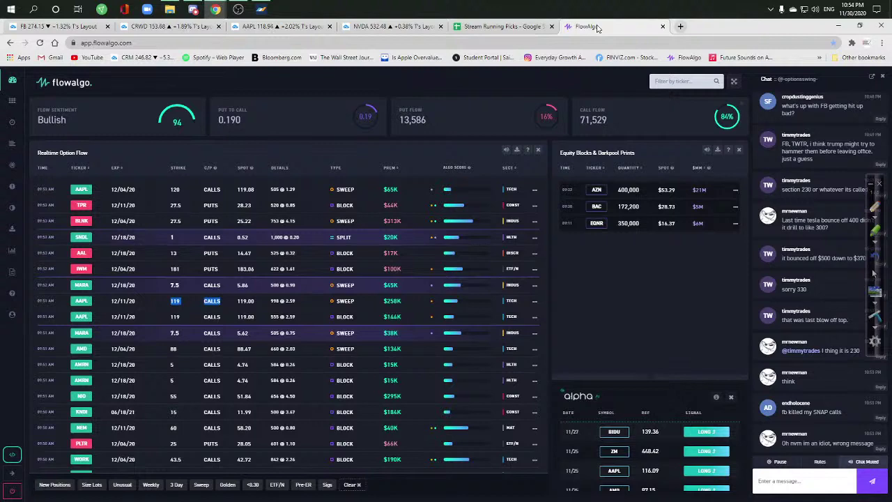
pyautogui.click(281, 24)
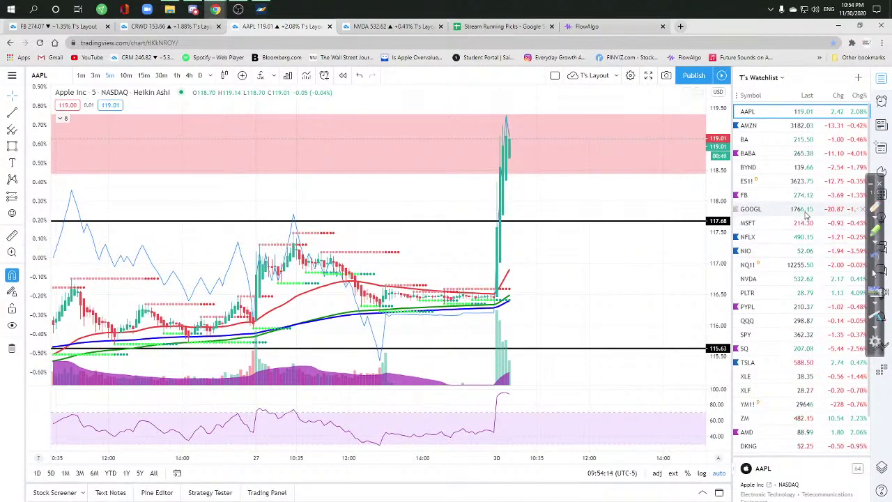
# Load NFLX from the watchlist in place of AAPL and review the FlowAlgo real-time option flow
pyautogui.scroll(-1, 805, 213)
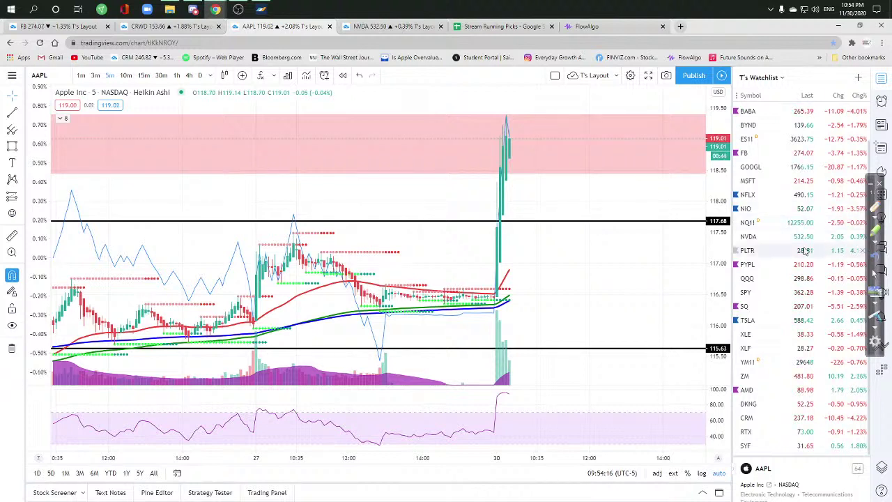
pyautogui.click(784, 195)
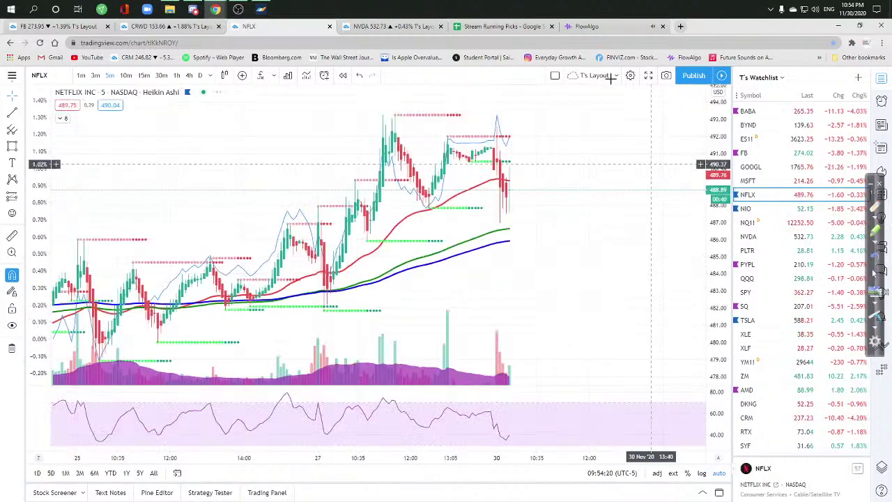
pyautogui.click(585, 27)
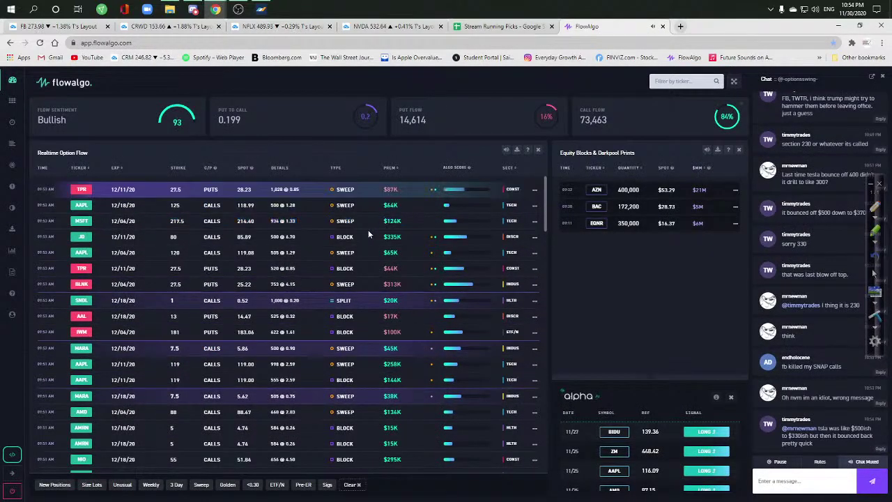
# Return to the FB chart, examine its recent 15-minute price action and set the interval to 5 minutes
pyautogui.click(59, 27)
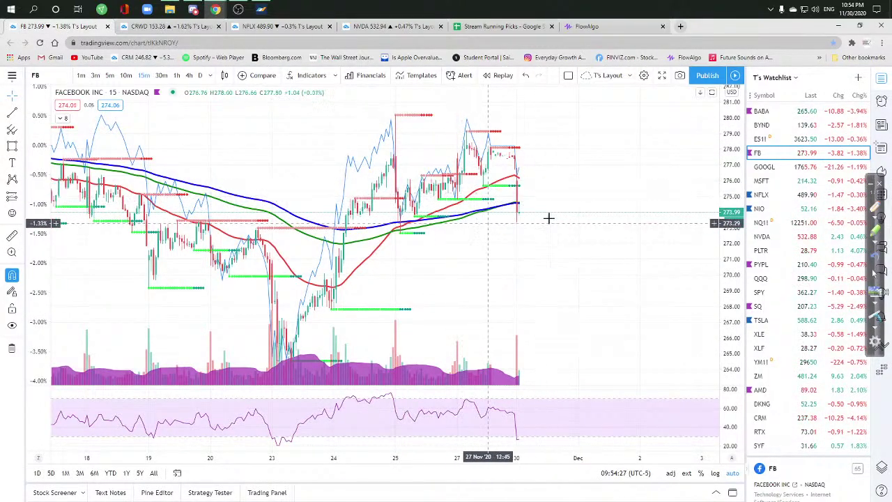
pyautogui.scroll(-2, 577, 345)
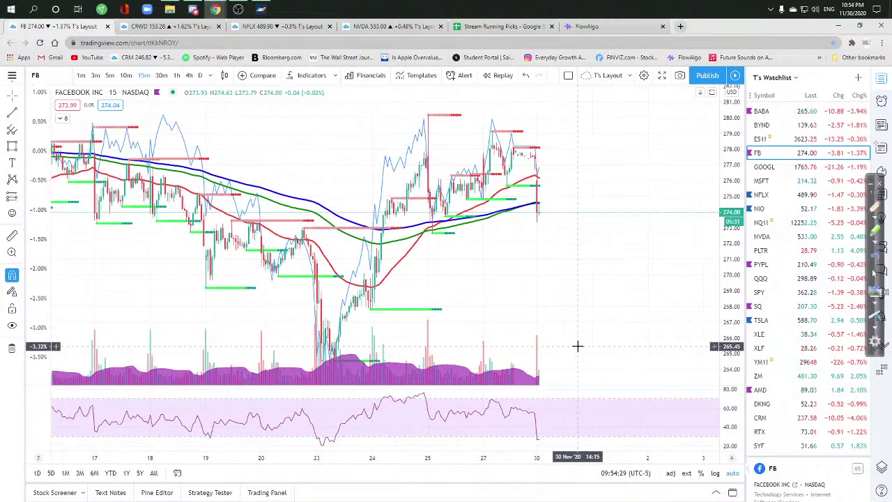
pyautogui.click(109, 75)
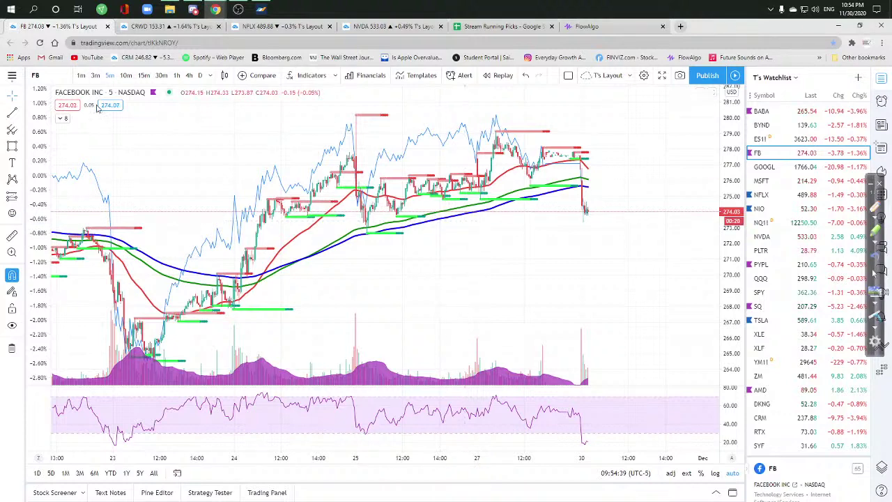
# Draw a horizontal line at 273.05 on the FB five-minute chart, just below the current price
pyautogui.click(14, 119)
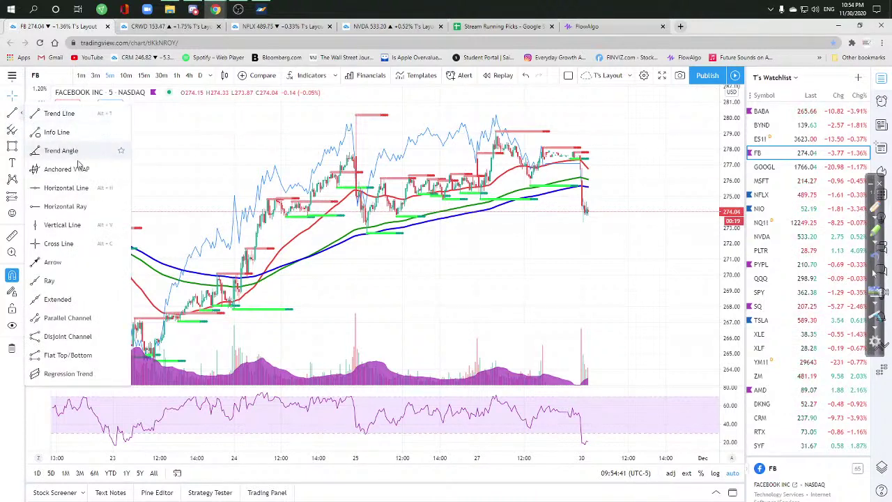
pyautogui.click(76, 187)
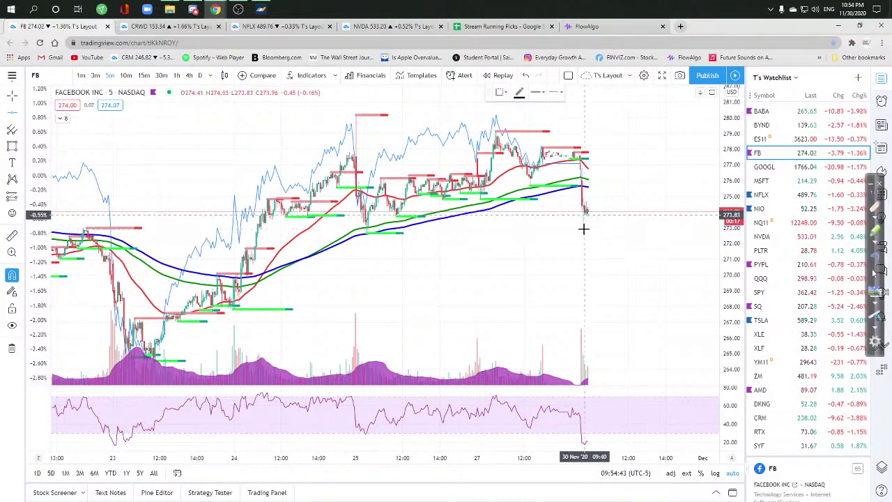
pyautogui.click(532, 227)
pyautogui.click(639, 324)
# Sketch a projected FB path dipping to the horizontal line, bouncing and falling further, and clear the sketch
pyautogui.scroll(5, 620, 299)
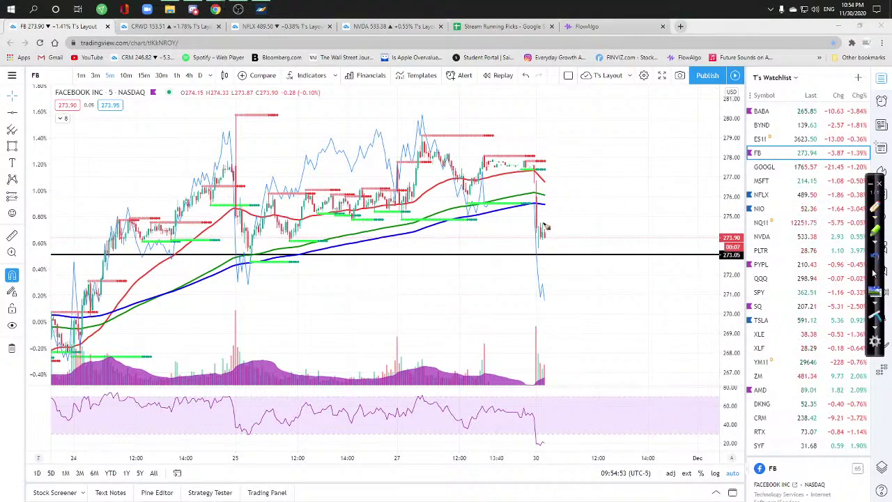
pyautogui.moveTo(536, 230); pyautogui.dragTo(558, 257)
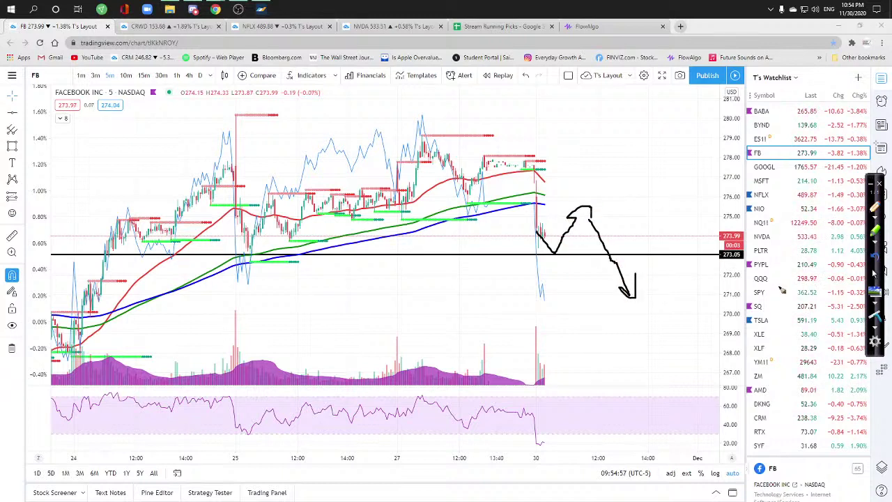
pyautogui.hotkey('ctrl', 'z')
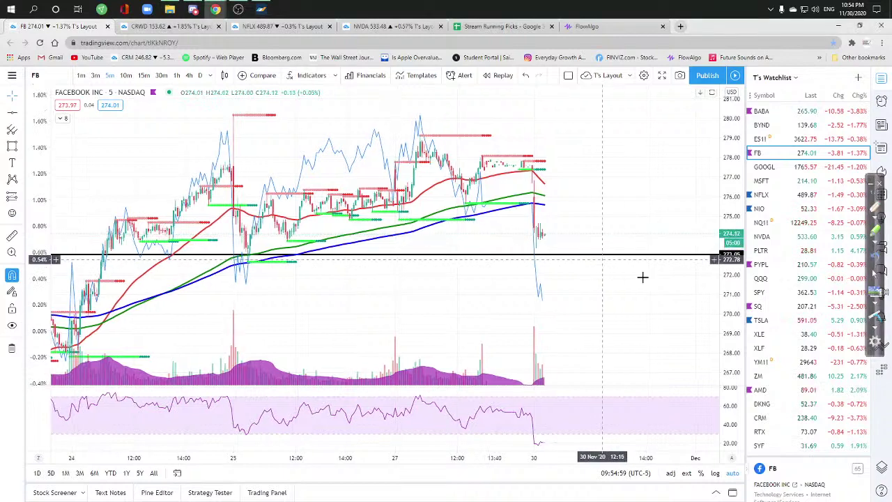
# Load ATVI in place of FB, set the interval to 15 minutes and examine its price action
pyautogui.write('ATVI')
pyautogui.press('Return')
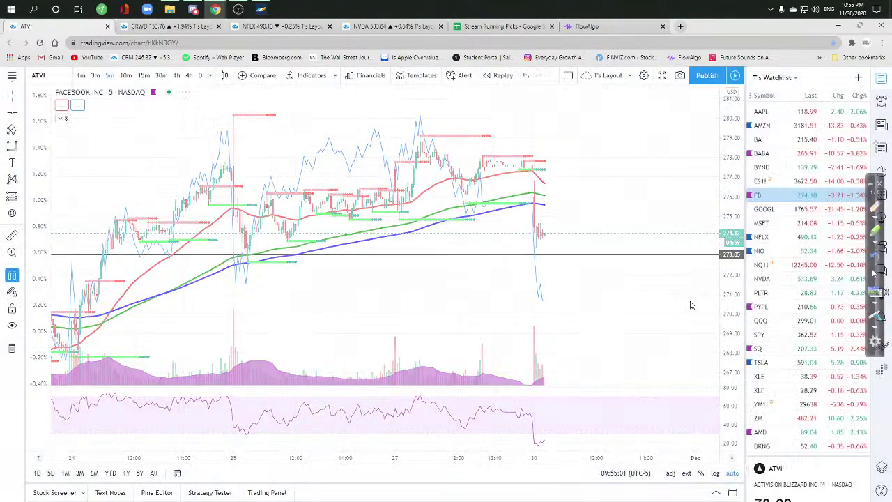
pyautogui.scroll(-1, 564, 220)
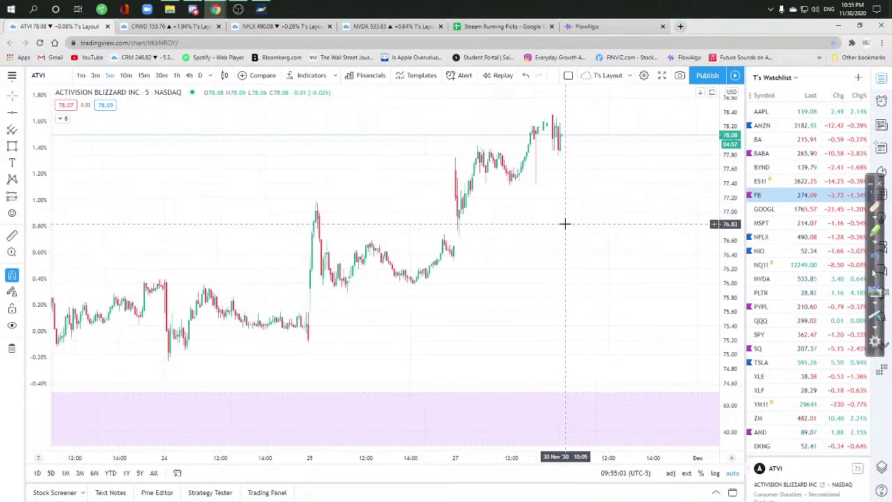
pyautogui.click(144, 75)
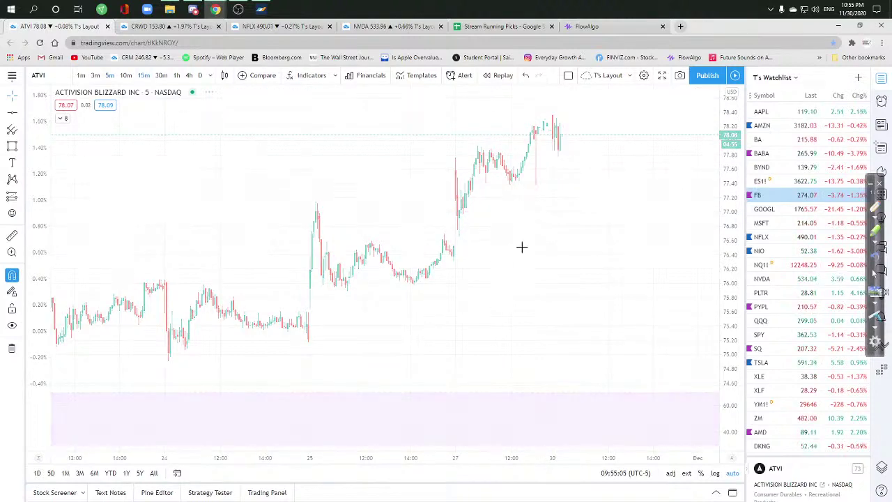
pyautogui.scroll(-1, 593, 261)
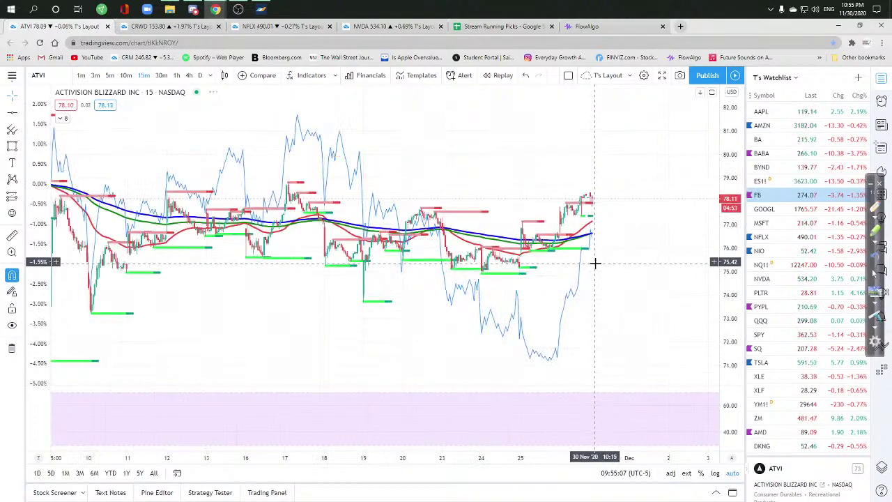
# Load AAPL in place of NVDA, set the interval to 5 minutes and examine its latest price action
pyautogui.scroll(-1, 599, 269)
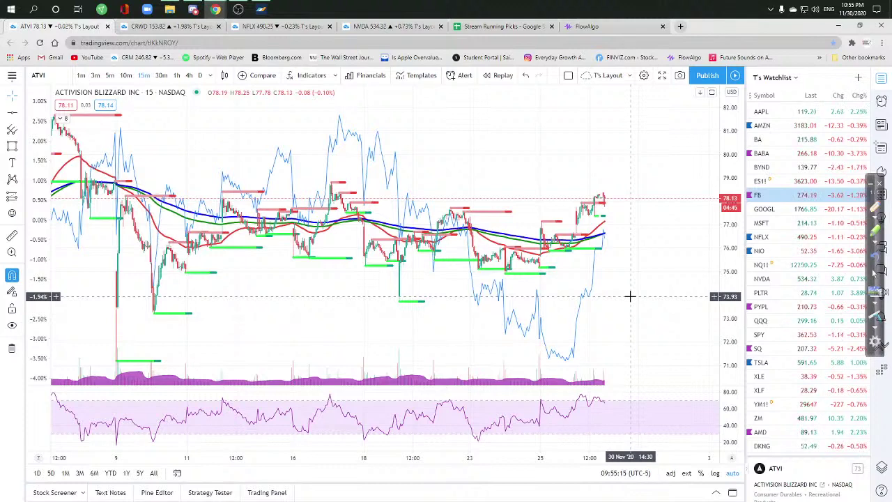
pyautogui.click(359, 26)
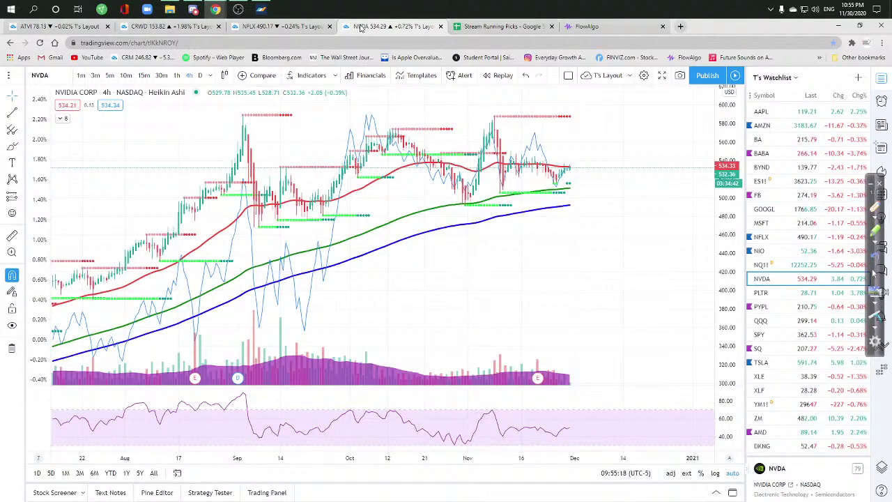
pyautogui.click(761, 112)
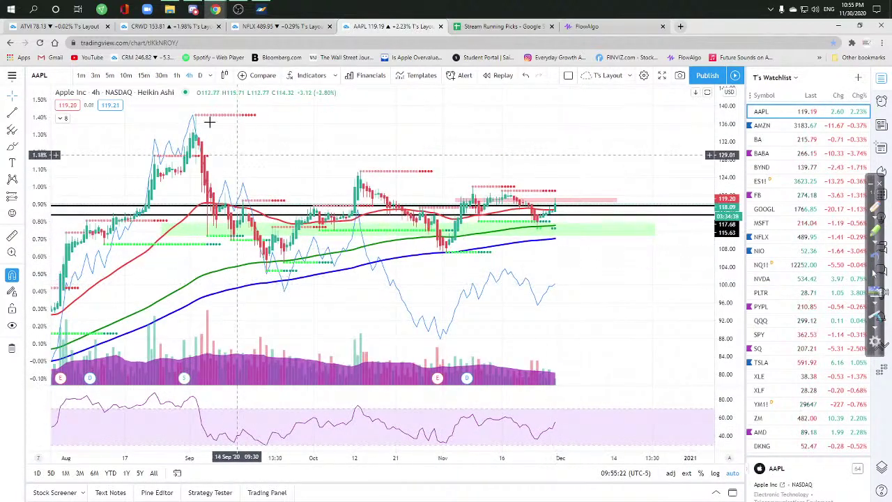
pyautogui.click(110, 75)
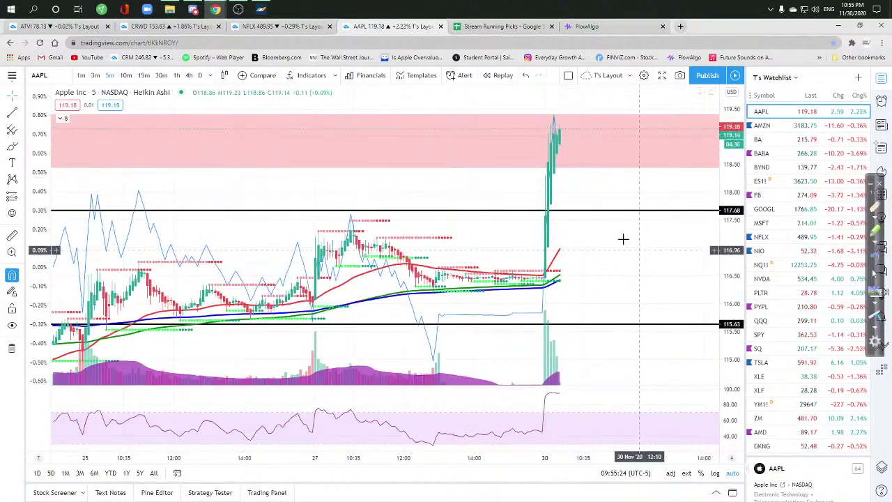
pyautogui.scroll(2, 621, 238)
pyautogui.scroll(-1, 621, 239)
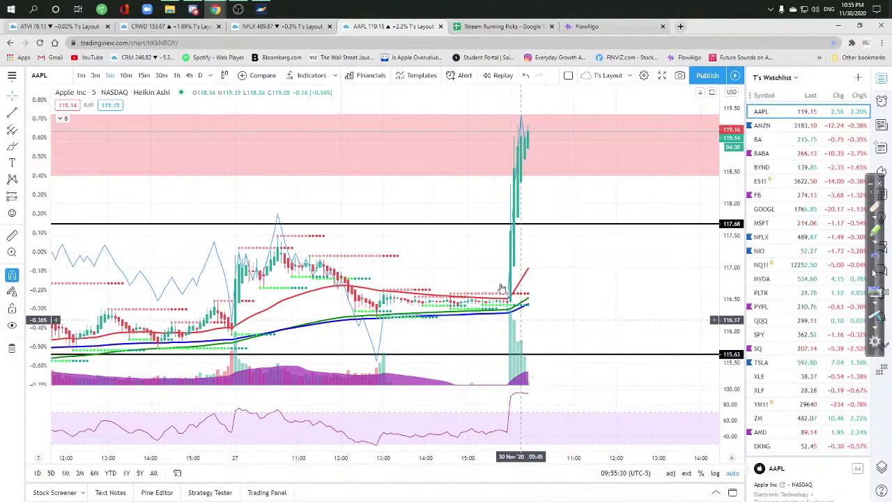
# Switch to MetaTrader, review the five-minute Dow, S&P 500 and Nasdaq charts, and return to the browser
pyautogui.click(261, 9)
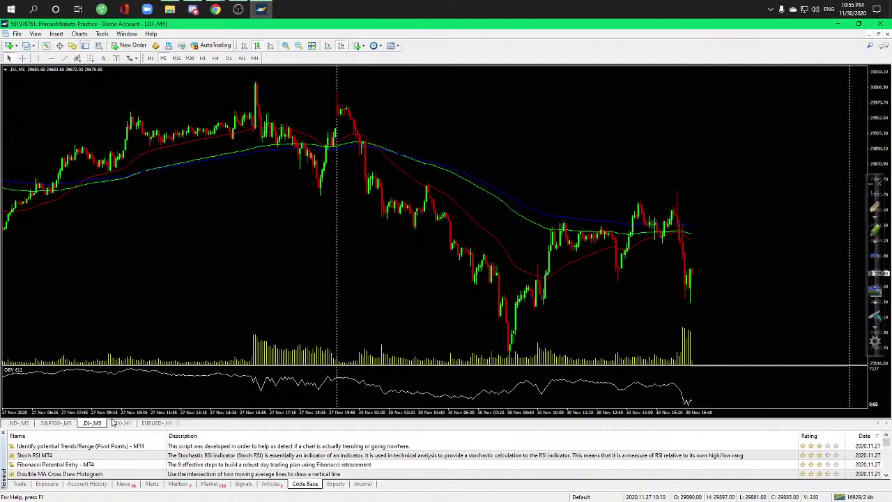
pyautogui.click(56, 423)
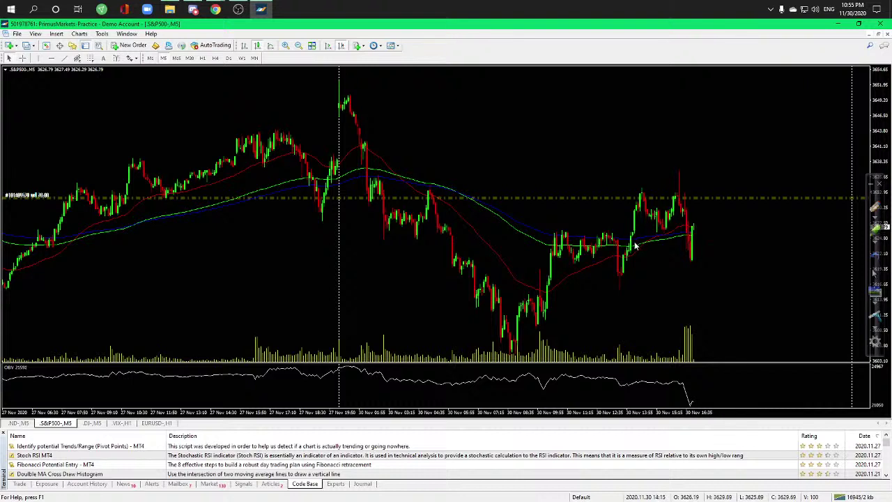
pyautogui.click(92, 423)
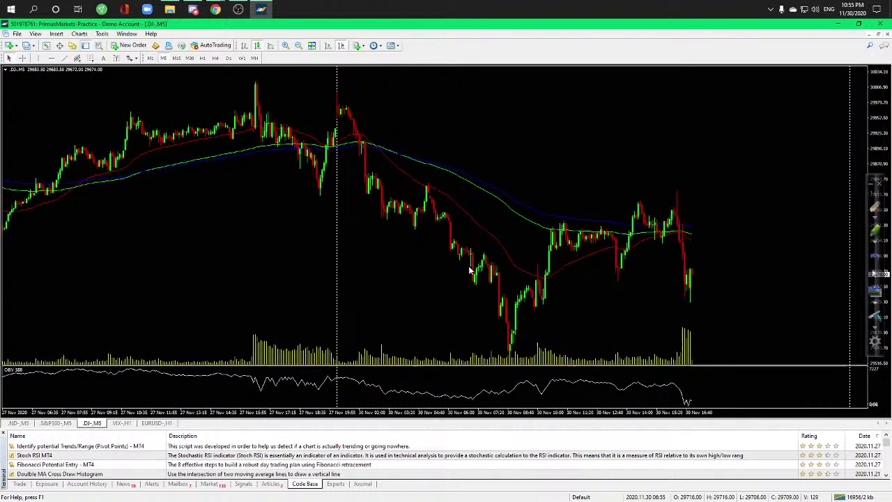
pyautogui.click(21, 423)
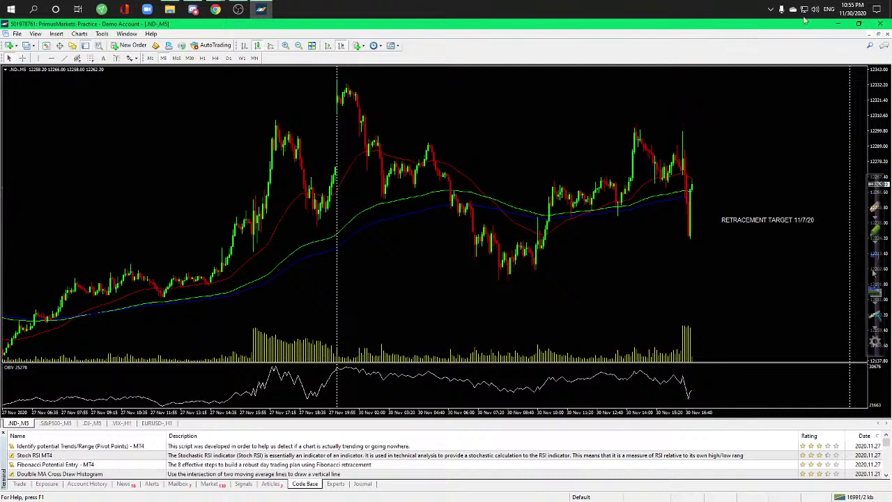
pyautogui.click(837, 25)
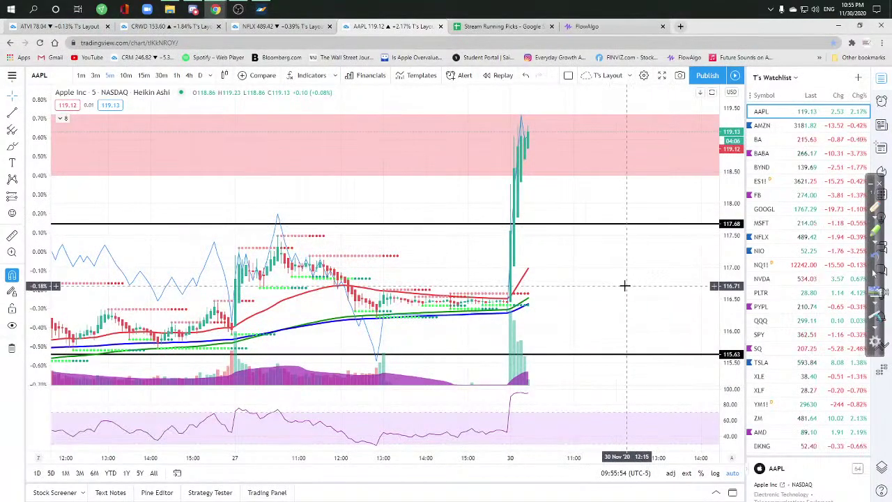
# Set the AAPL interval to 1 hour, circle the two November lows and the latest candles near the moving averages, and clear the sketch
pyautogui.scroll(-1, 611, 285)
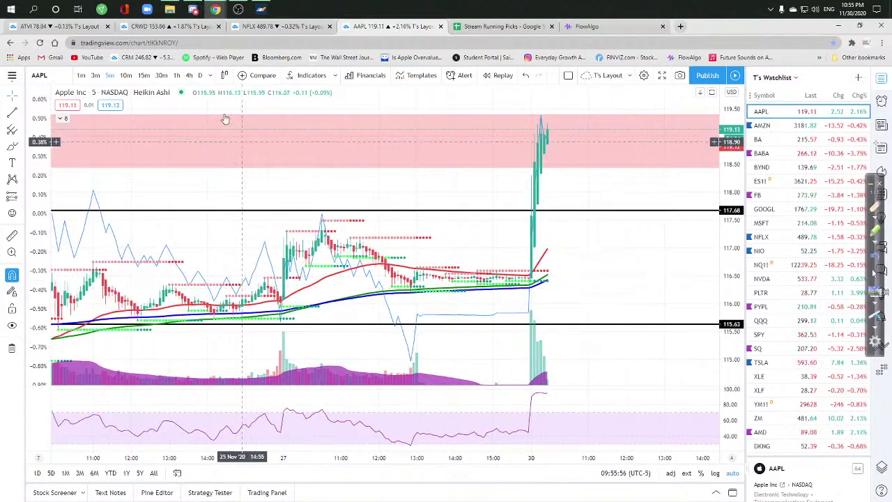
pyautogui.click(177, 75)
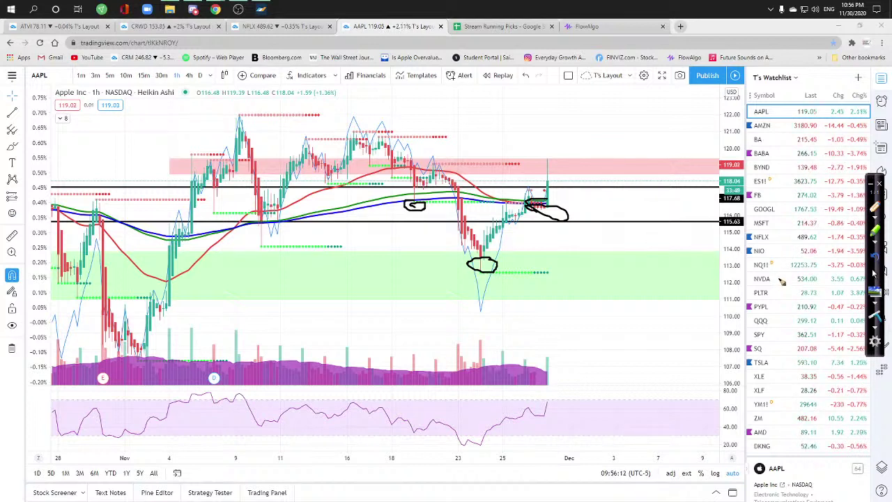
pyautogui.click(873, 271)
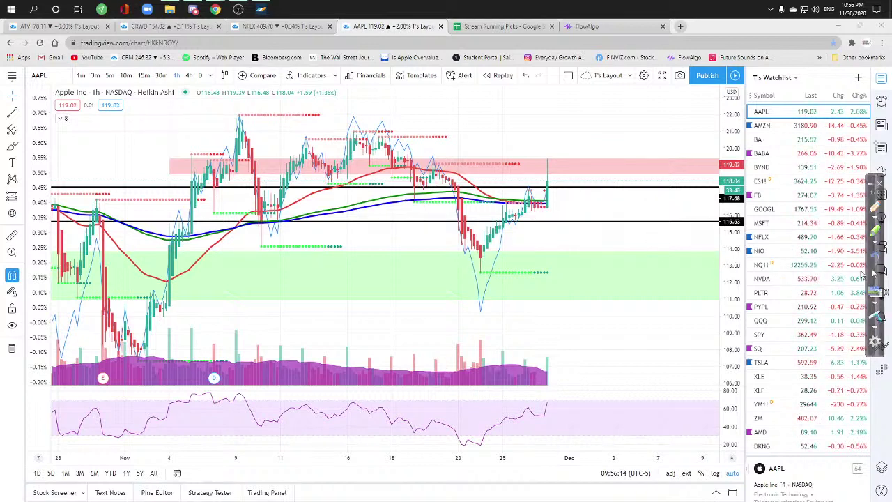
# Check the NFLX five-minute chart and load PLTR from the watchlist in its place
pyautogui.click(314, 26)
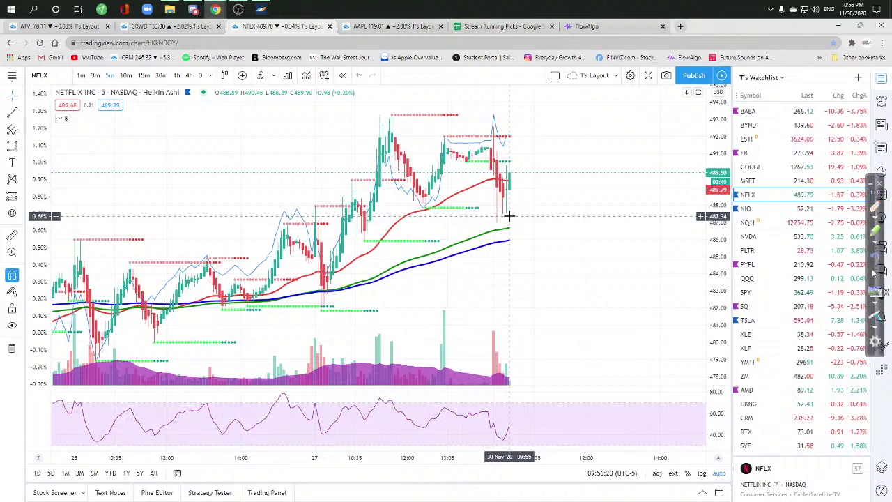
pyautogui.click(767, 264)
pyautogui.click(770, 252)
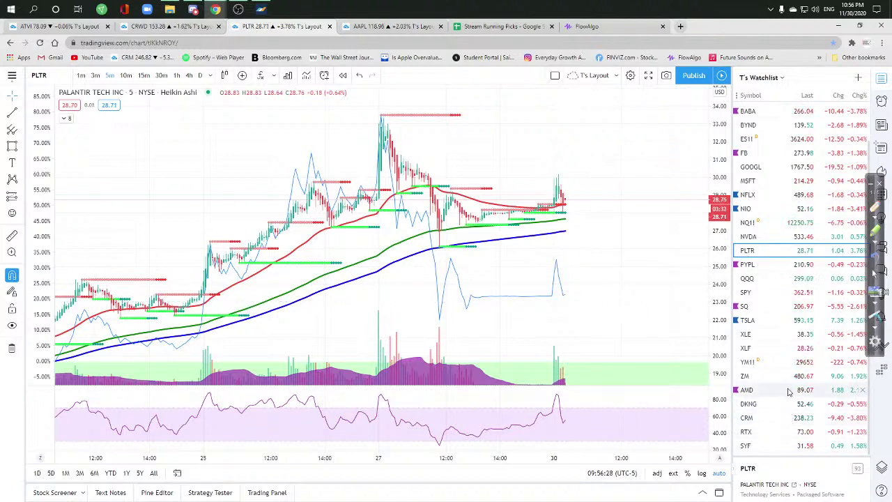
# Add FSLY to the watchlist and load its five-minute chart
pyautogui.click(857, 78)
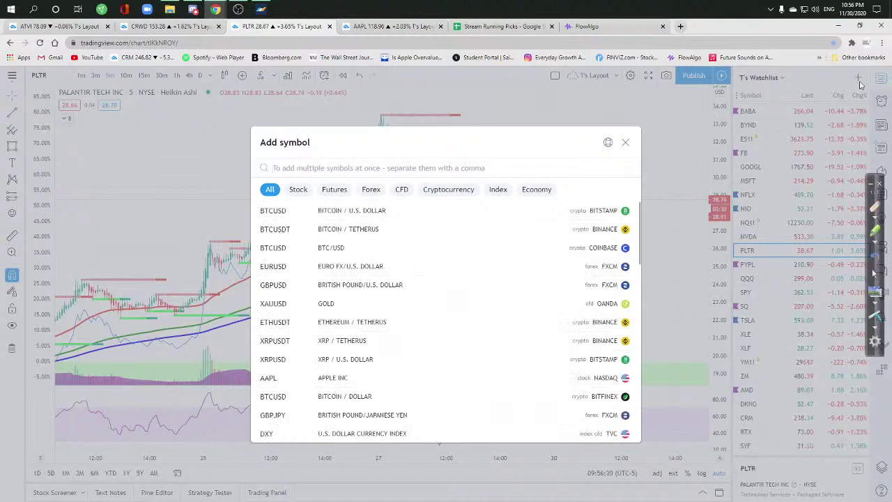
pyautogui.write('FS')
pyautogui.press('Return')
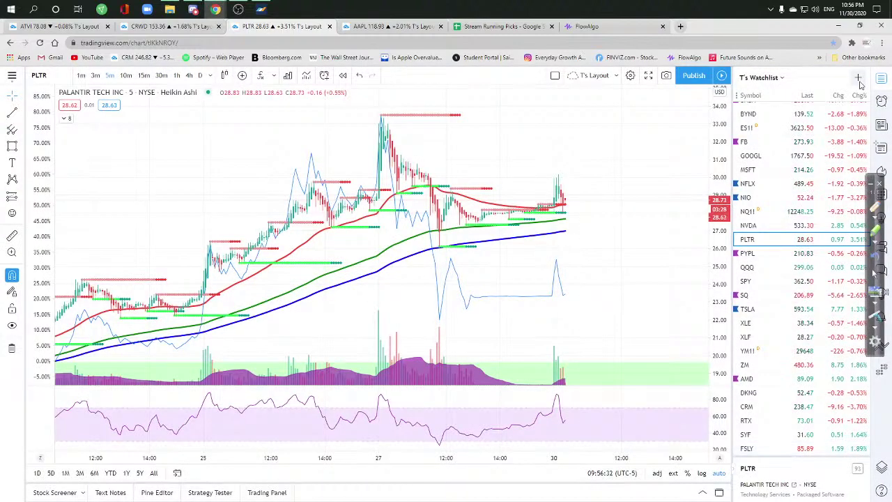
pyautogui.click(773, 448)
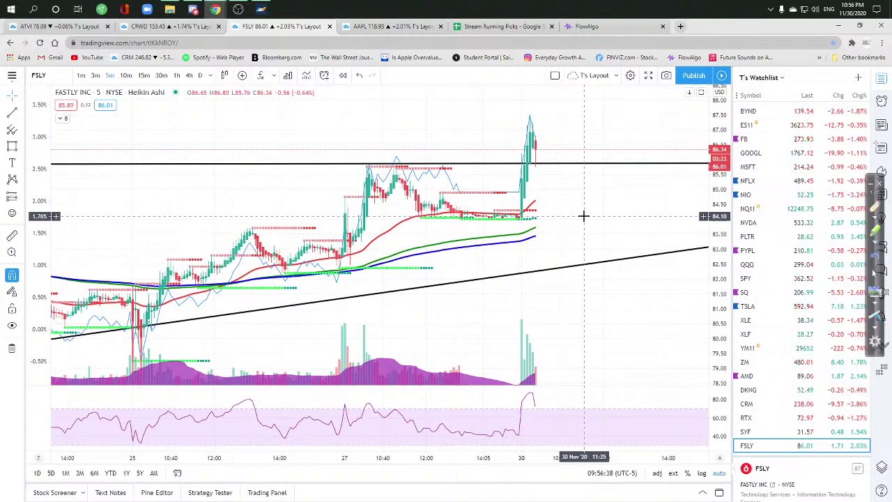
# Check FSLY on the 1-hour interval and return to its five-minute price action
pyautogui.click(176, 74)
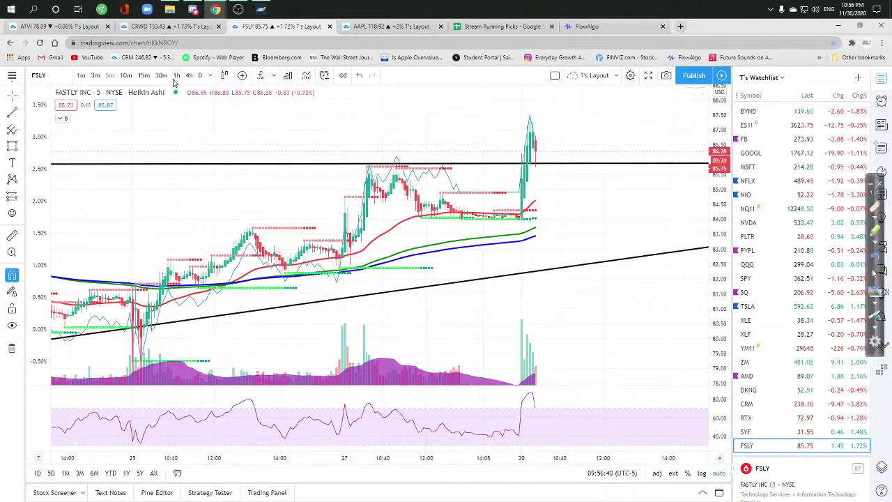
pyautogui.click(111, 76)
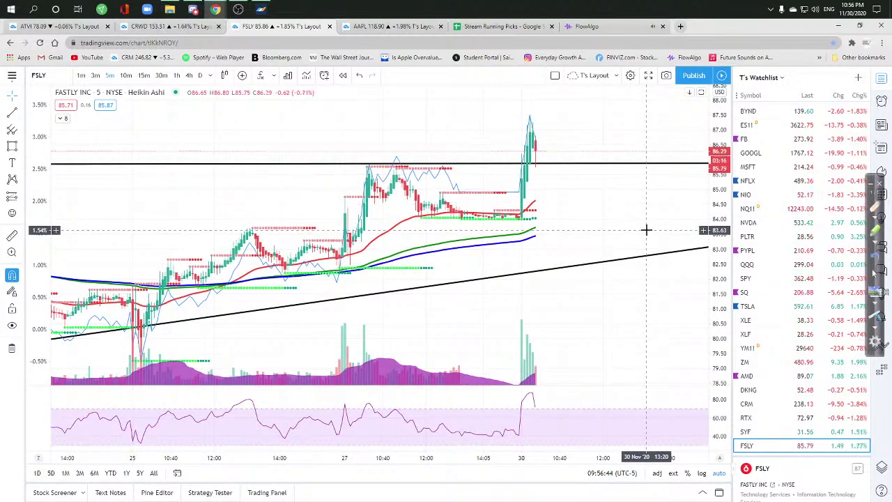
pyautogui.scroll(1, 648, 230)
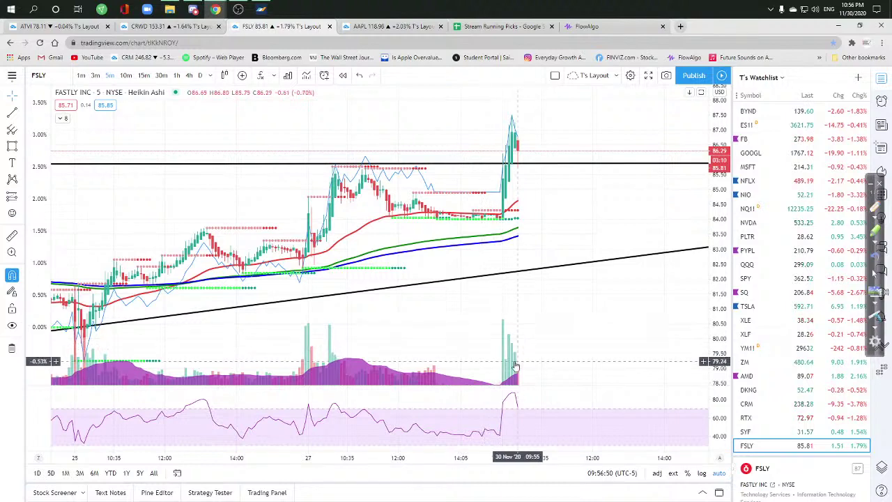
# Set the FSLY interval to 1 minute and examine the pullback from the morning high around the black horizontal line
pyautogui.click(81, 74)
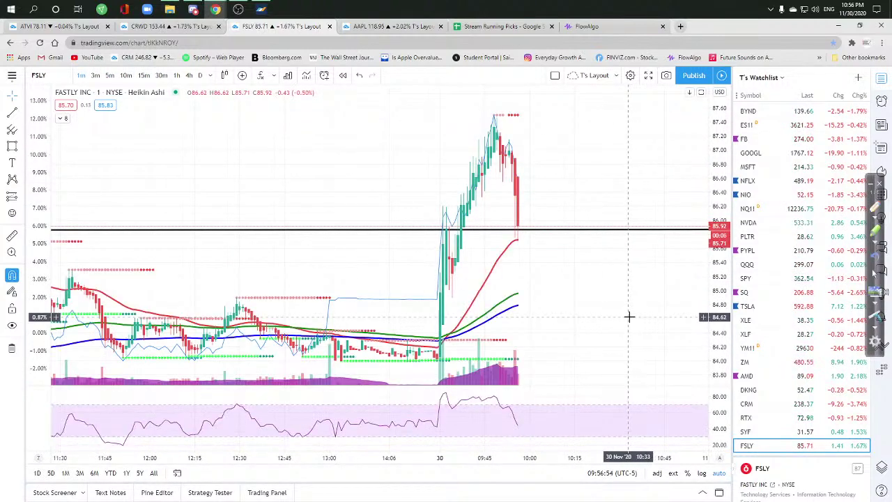
pyautogui.scroll(1, 636, 327)
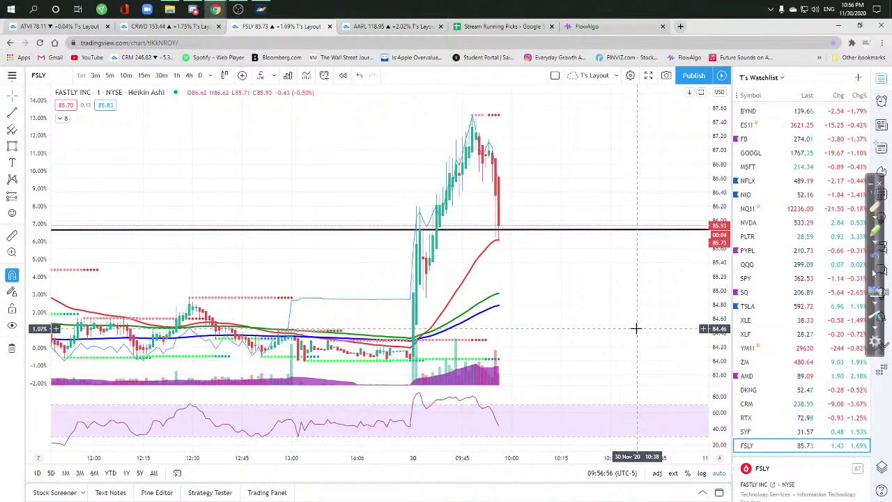
pyautogui.scroll(-3, 636, 328)
pyautogui.scroll(-1, 630, 320)
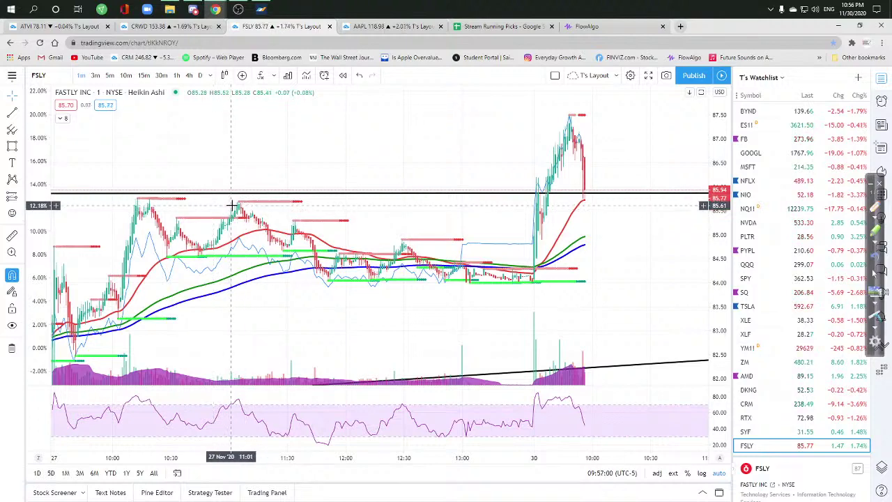
pyautogui.scroll(3, 631, 255)
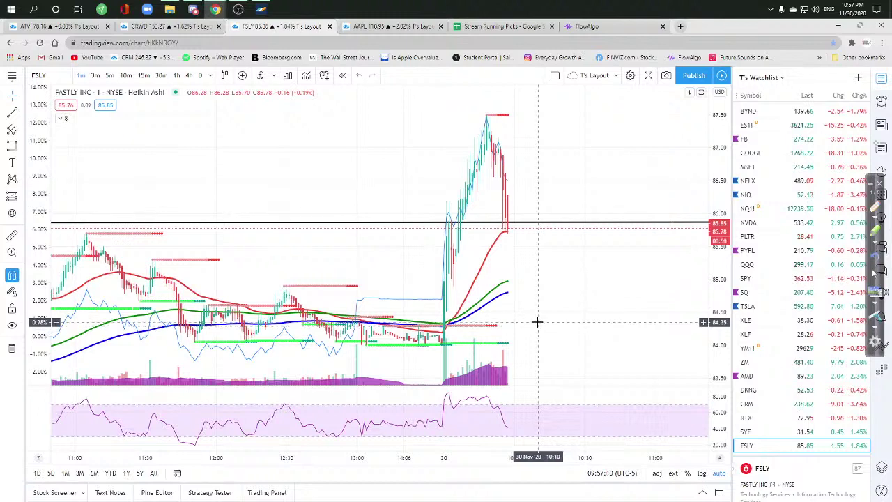
pyautogui.scroll(2, 534, 309)
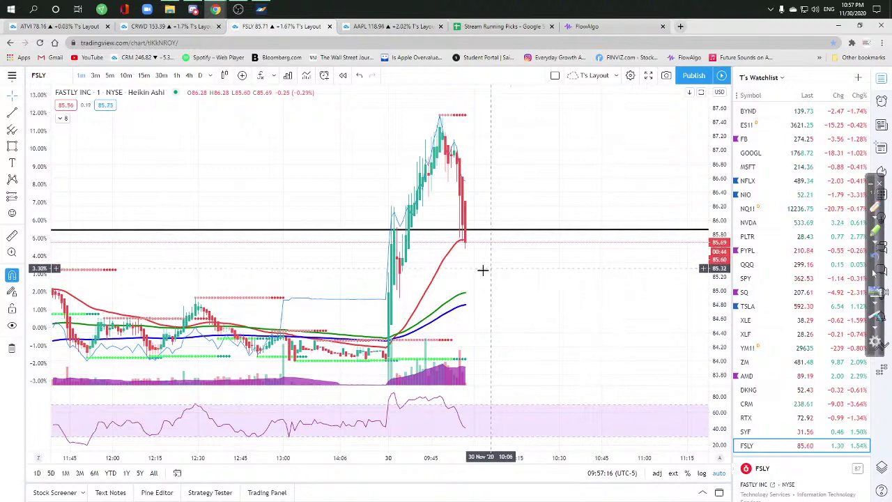
pyautogui.scroll(-3, 516, 293)
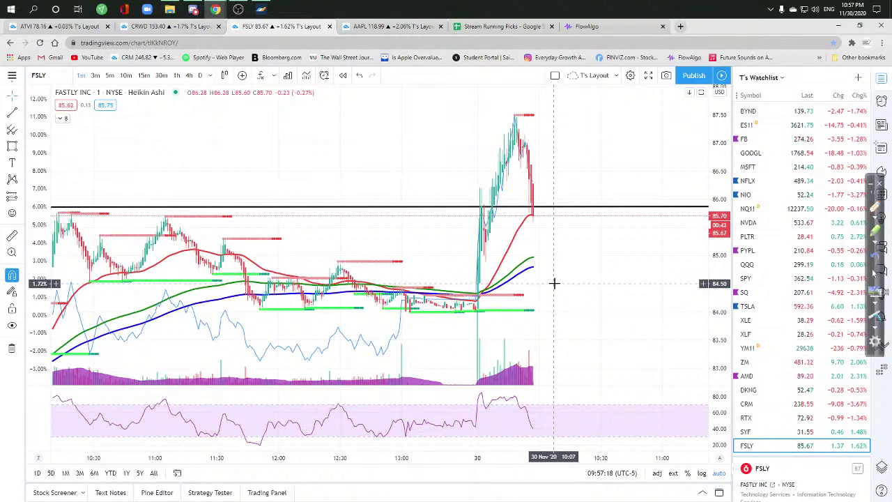
pyautogui.moveTo(553, 282); pyautogui.dragTo(581, 283)
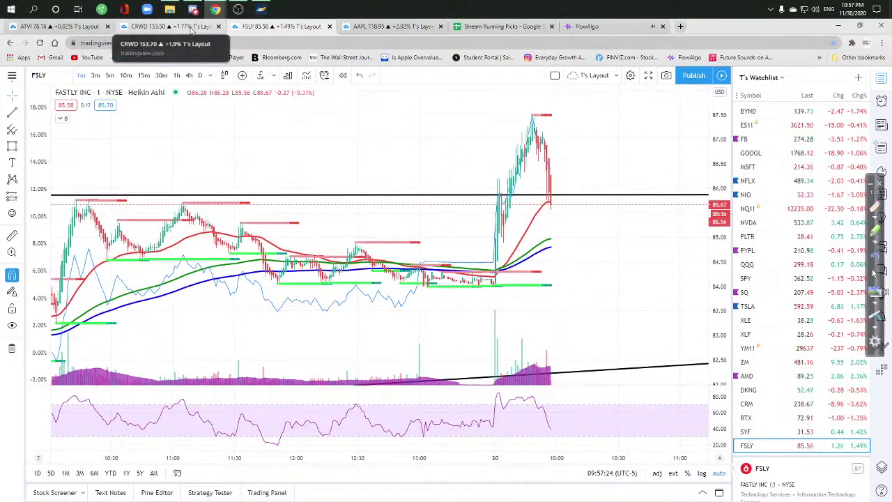
# Check the realtime option flow in FlowAlgo and revisit the FSLY and CRWD charts
pyautogui.click(588, 26)
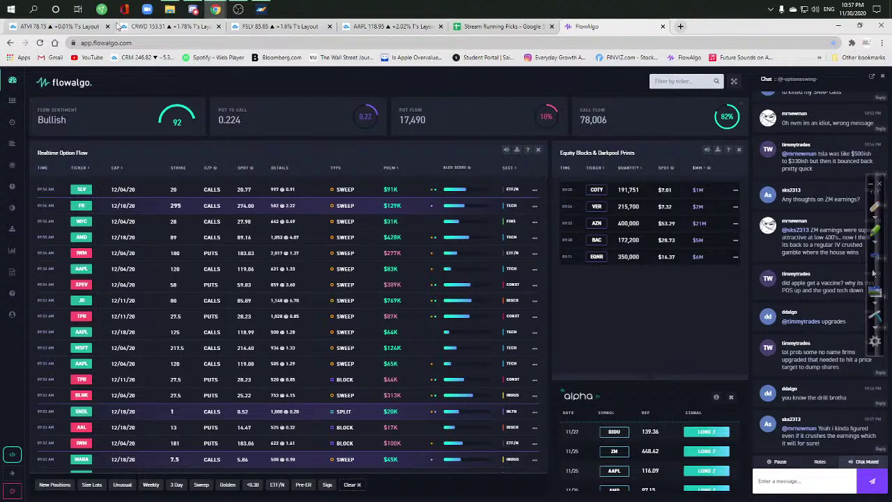
pyautogui.click(278, 26)
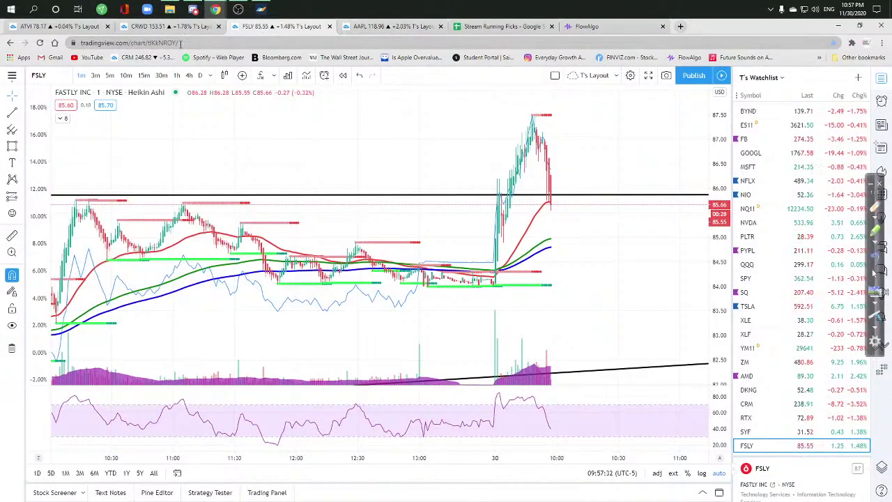
pyautogui.click(153, 27)
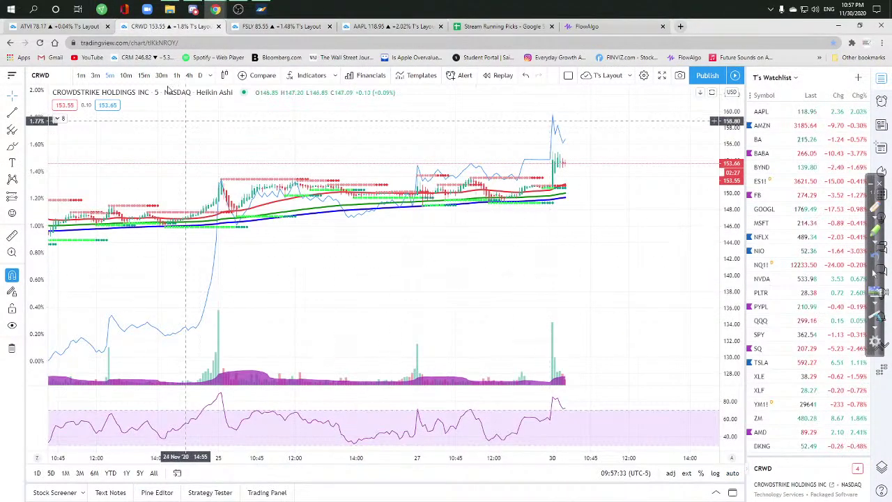
# Return to the ATVI chart, examine its 15-minute price action and load RTX from the watchlist in its place
pyautogui.click(68, 26)
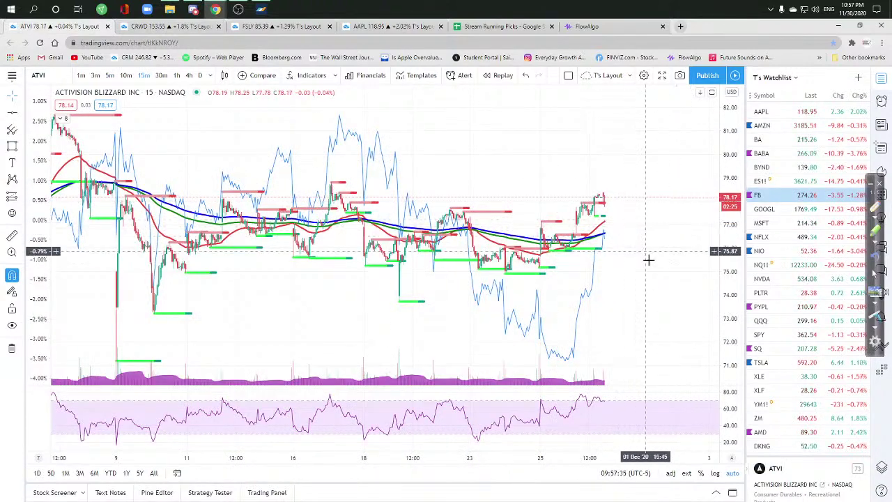
pyautogui.scroll(3, 657, 285)
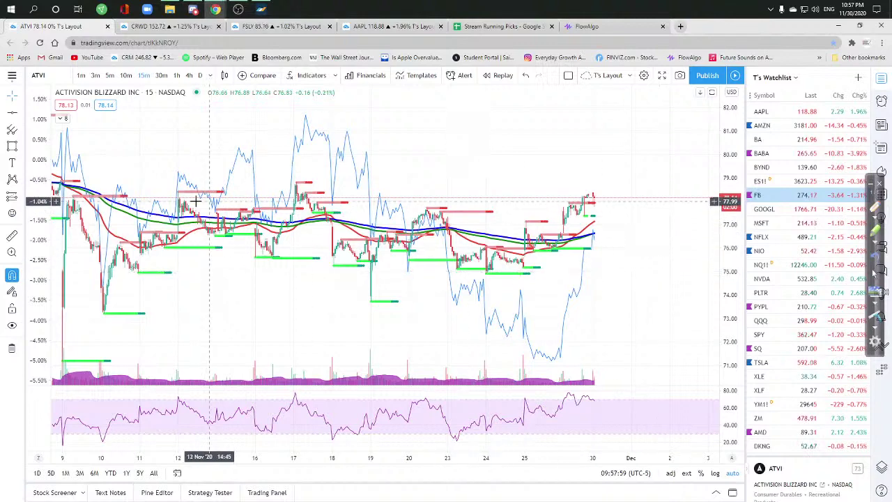
pyautogui.scroll(-1, 791, 397)
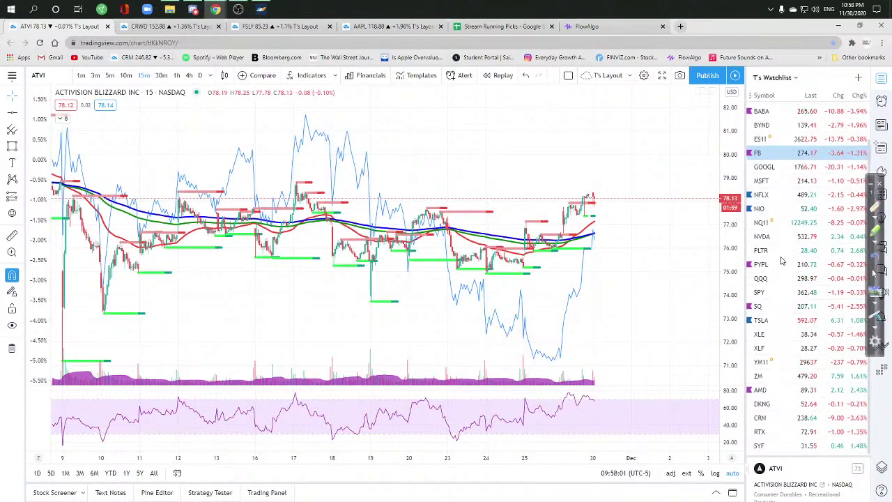
pyautogui.click(763, 431)
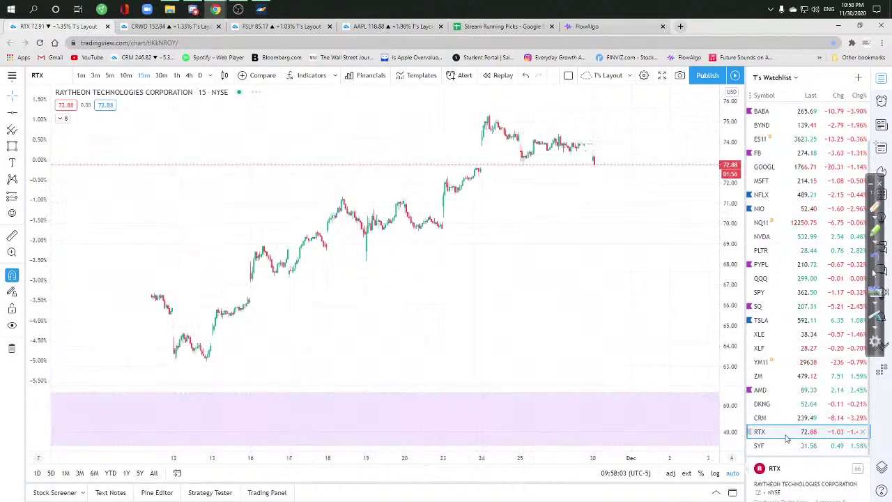
# Set the RTX chart to the 5-minute interval and examine its recent price action
pyautogui.rightClick(772, 432)
pyautogui.moveTo(783, 432)
pyautogui.click(639, 261)
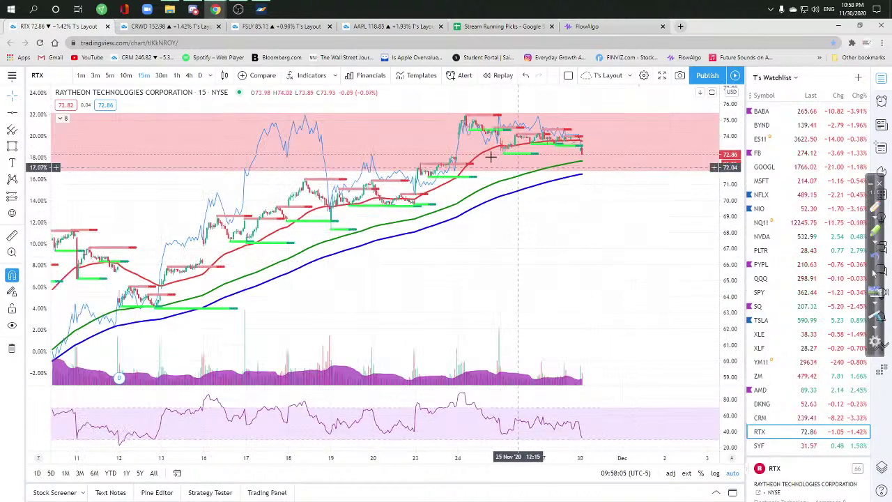
pyautogui.click(109, 75)
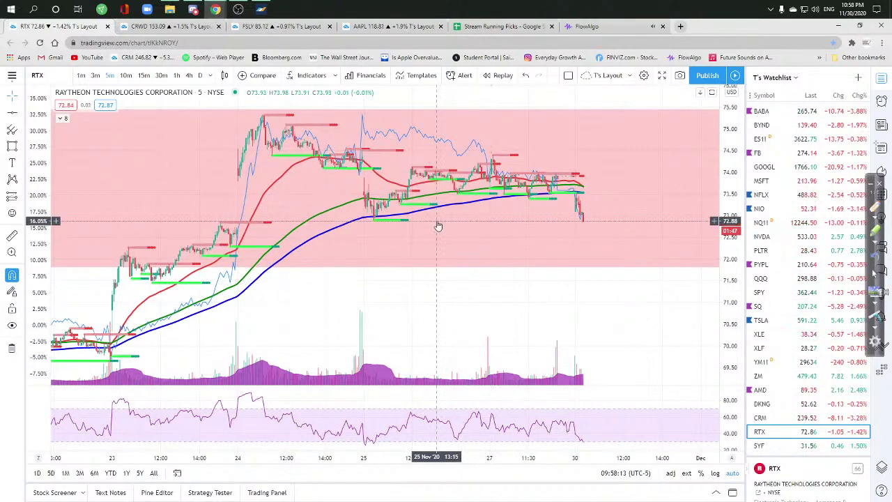
pyautogui.scroll(-1, 390, 293)
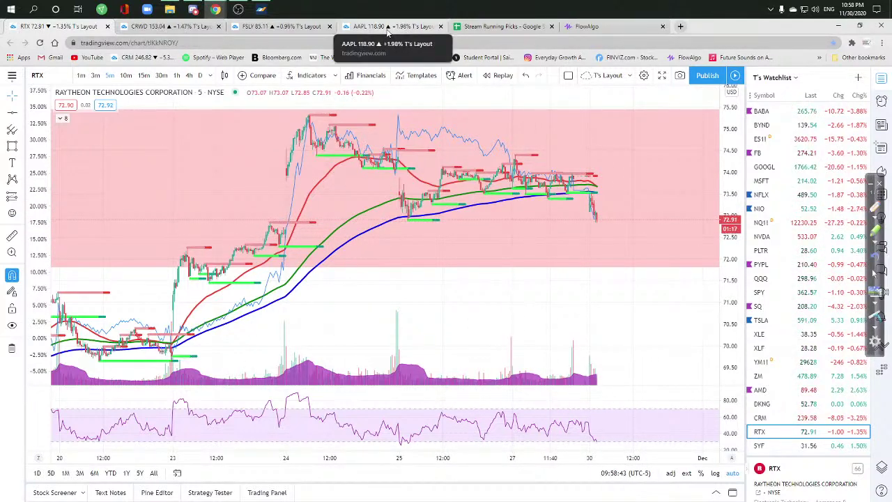
# Switch to MetaTrader to check the five-minute .ND index chart, and go back to the FSLY chart in the browser
pyautogui.click(261, 8)
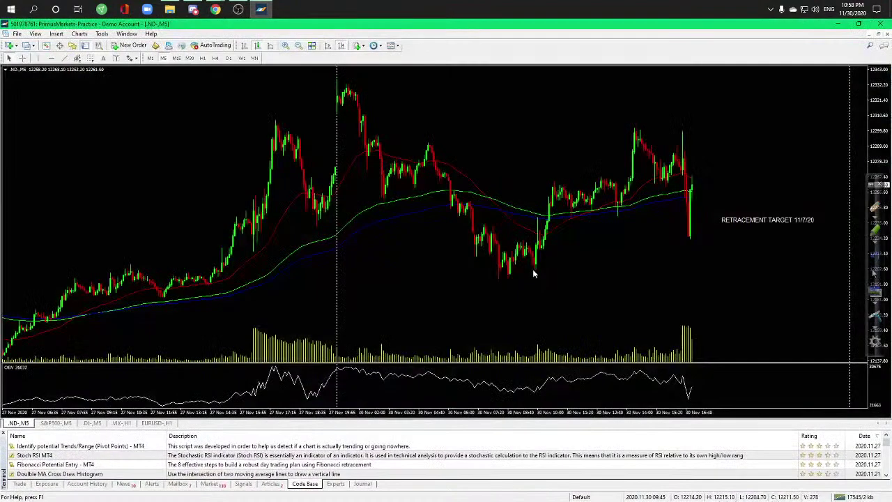
pyautogui.click(837, 25)
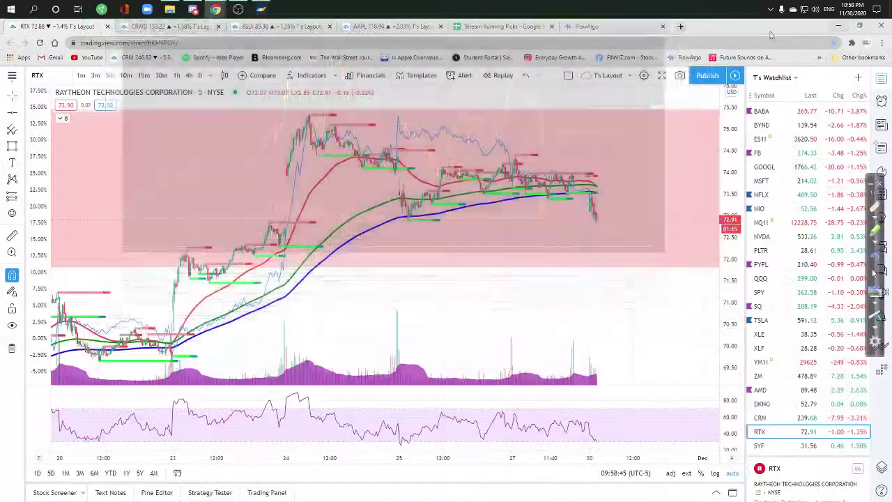
pyautogui.click(255, 30)
pyautogui.scroll(-3, 613, 274)
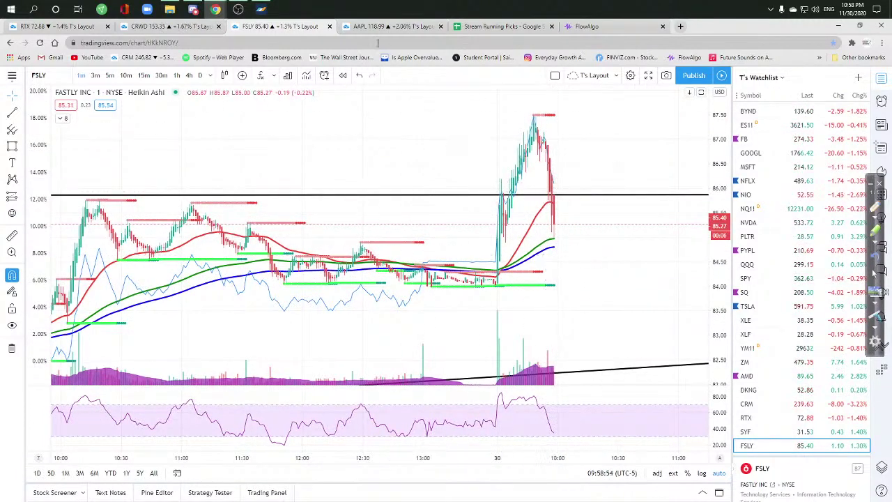
# Bring up the AAPL chart and set its interval to 5 minutes to examine the move into the red zone
pyautogui.hotkey('ctrl', 'Tab')
pyautogui.scroll(1, 565, 265)
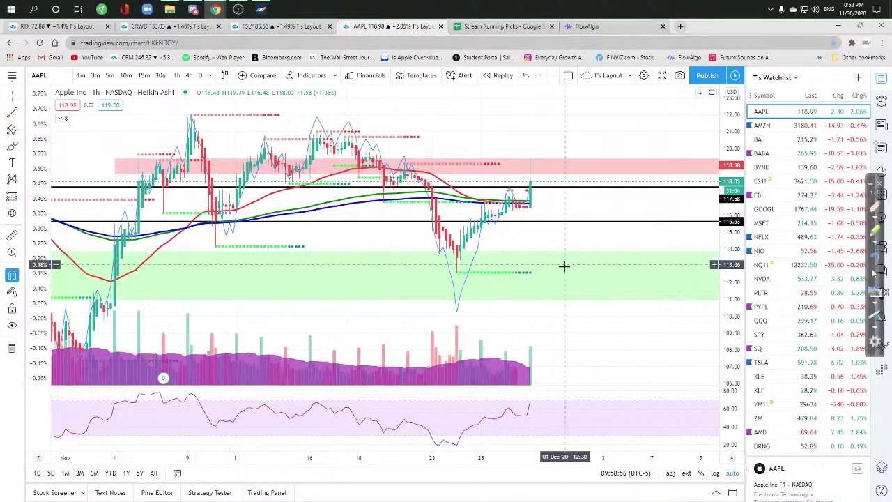
pyautogui.click(111, 76)
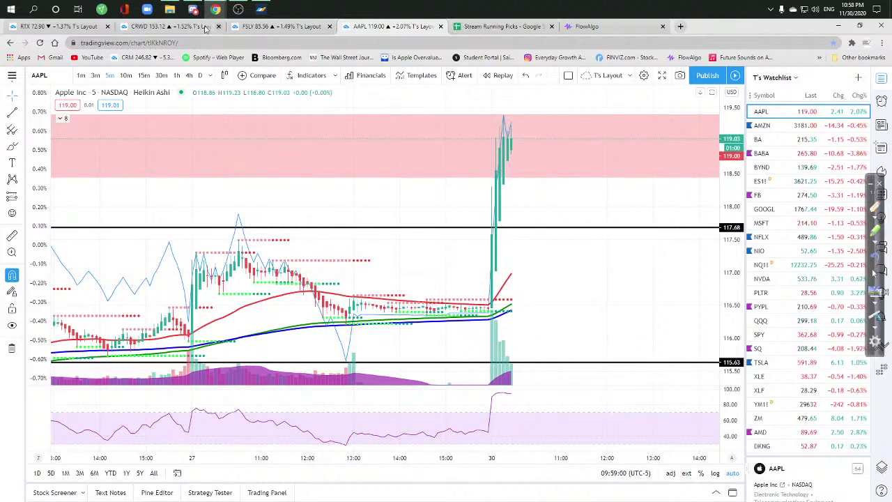
# Check CRWD's five-minute price action and set the FSLY chart to the 5-minute interval
pyautogui.click(170, 28)
pyautogui.scroll(-2, 575, 271)
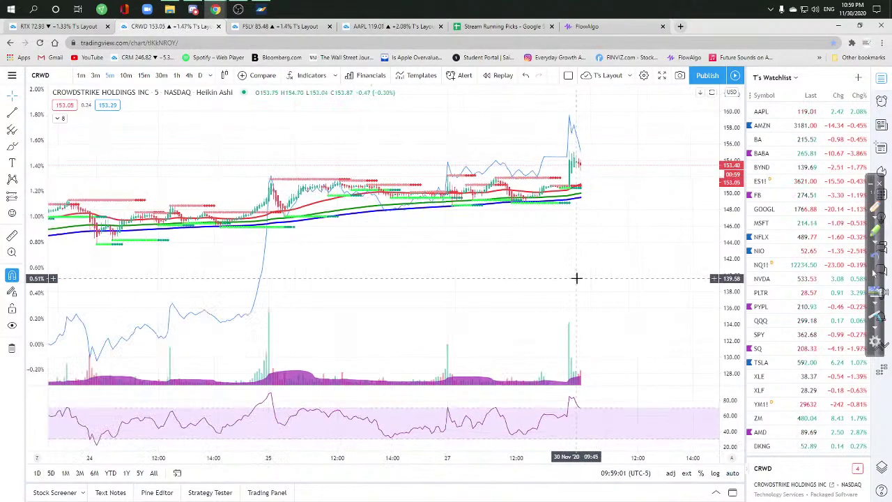
pyautogui.hotkey('ctrl', 'Tab')
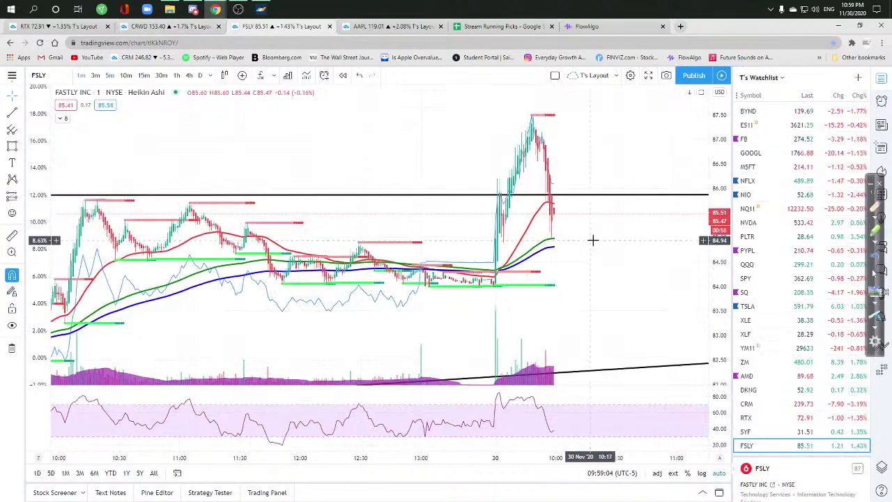
pyautogui.click(109, 76)
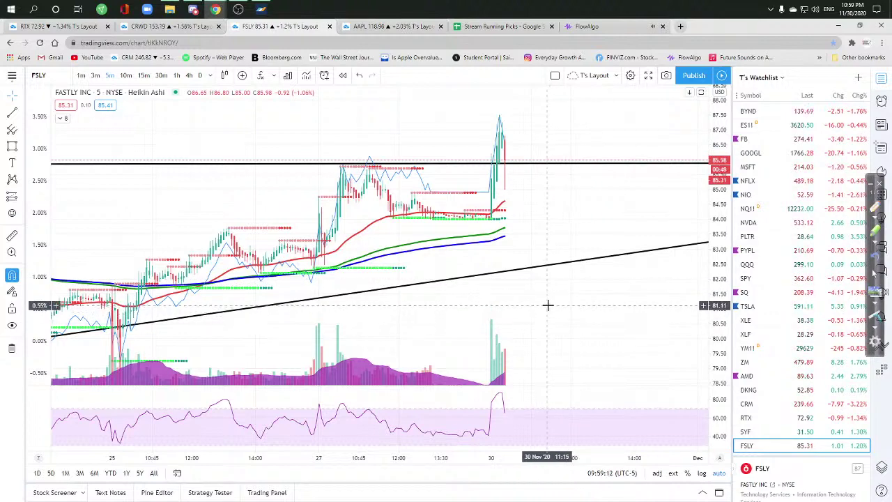
# Load DKNG from the watchlist in place of FSLY, and look up RNG to examine its five-minute price action
pyautogui.click(763, 389)
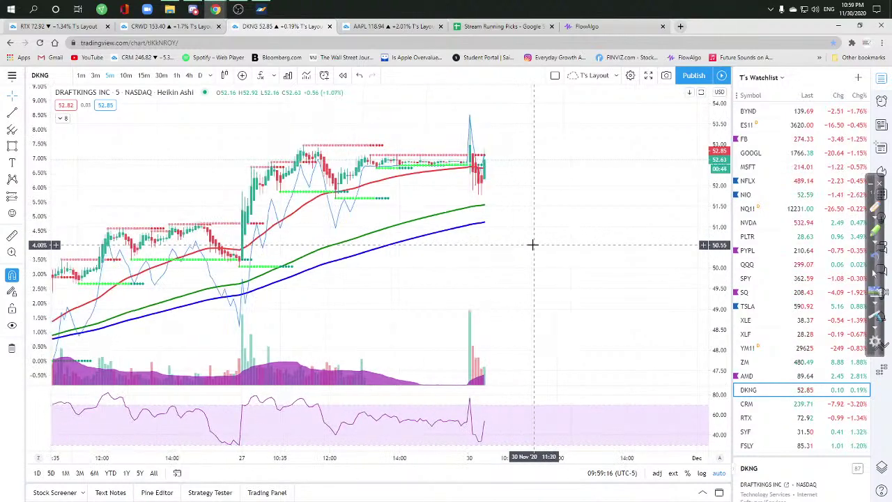
pyautogui.scroll(1, 532, 245)
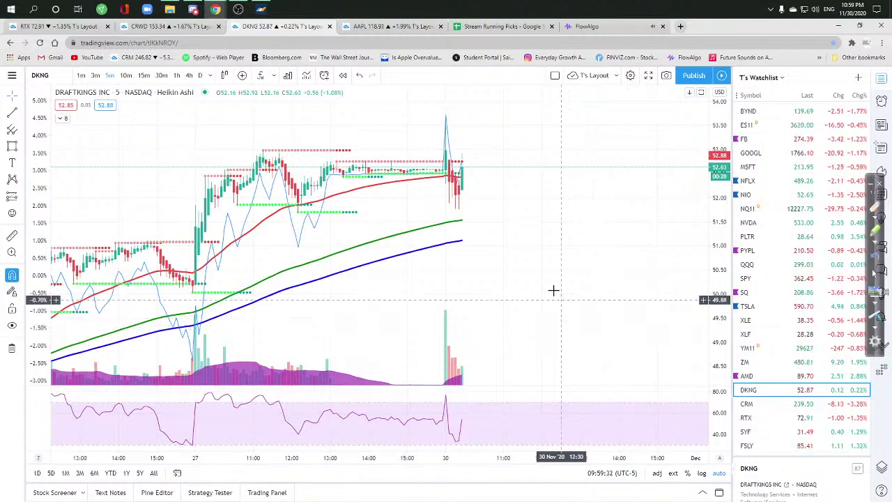
pyautogui.write('RNG')
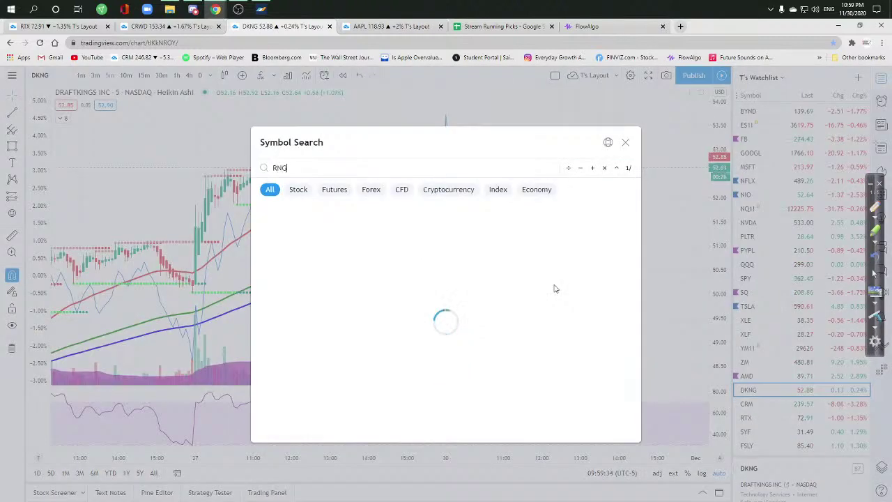
pyautogui.press('Return')
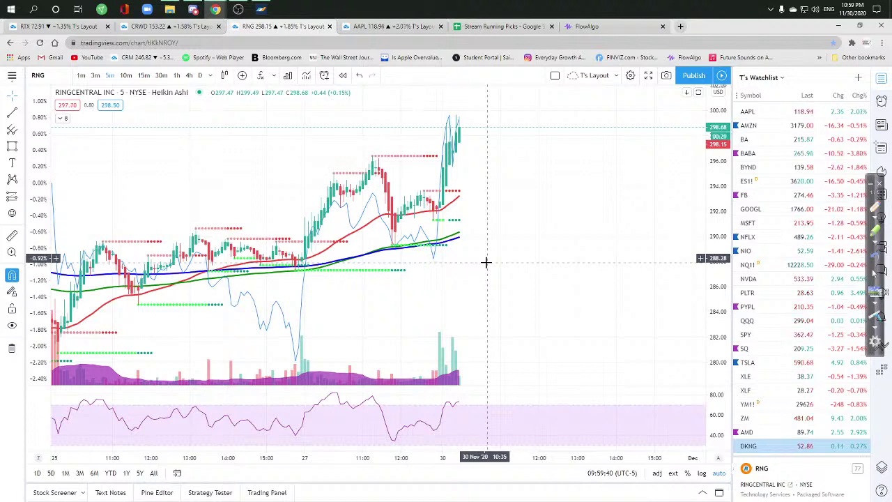
pyautogui.scroll(-2, 527, 294)
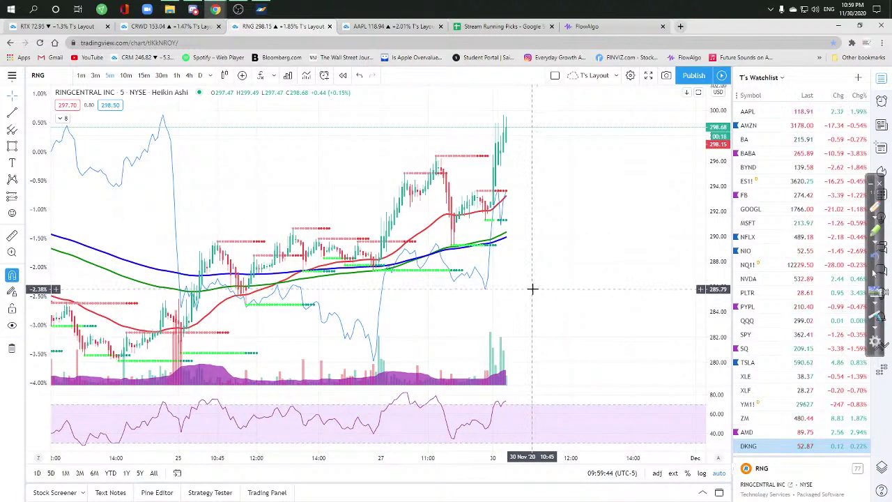
pyautogui.scroll(1, 530, 292)
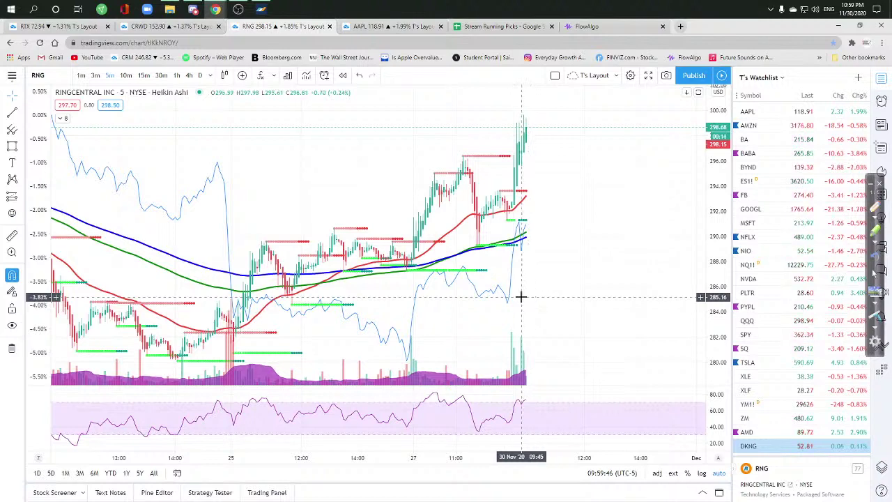
# Load ZS in place of RNG and examine its five-minute price action
pyautogui.write('zs')
pyautogui.press('Return')
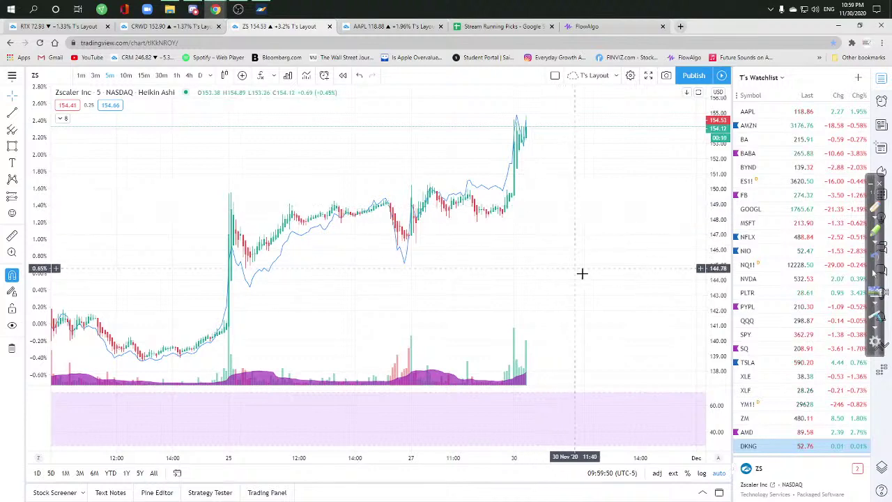
pyautogui.scroll(-1, 600, 285)
pyautogui.scroll(3, 579, 307)
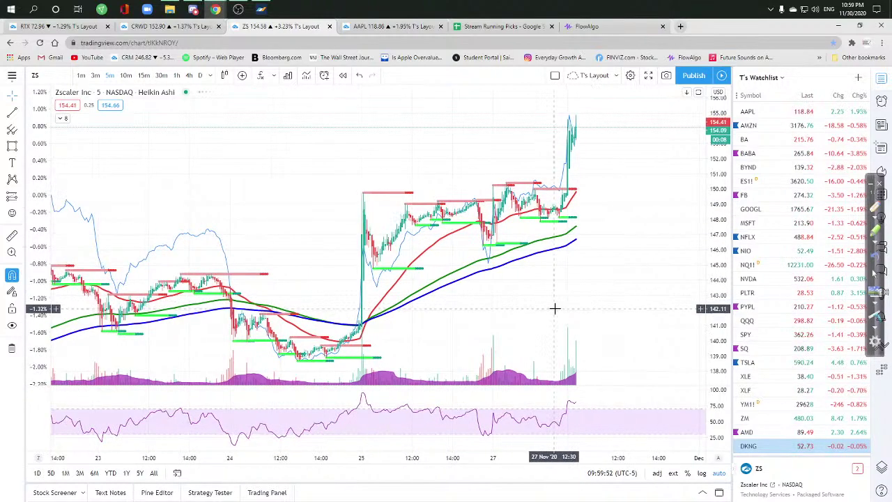
# Set the ZS chart to the 1-hour interval and examine its price history since early October
pyautogui.click(177, 74)
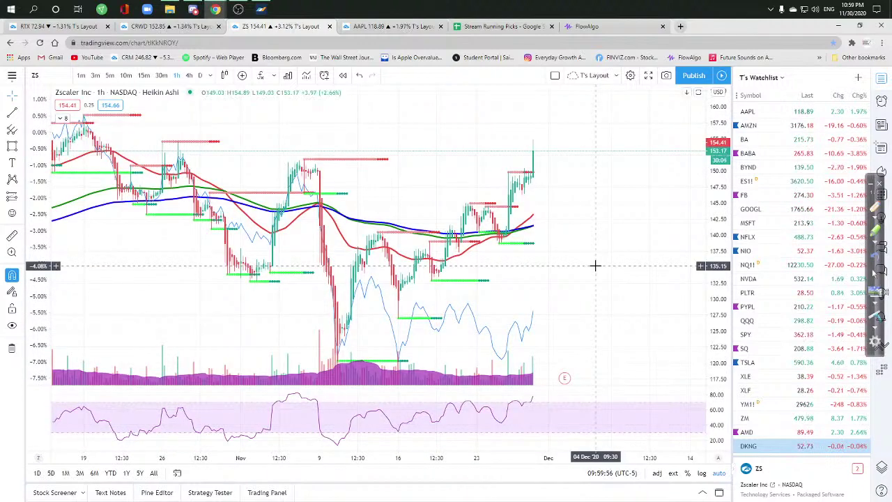
pyautogui.scroll(-2, 594, 269)
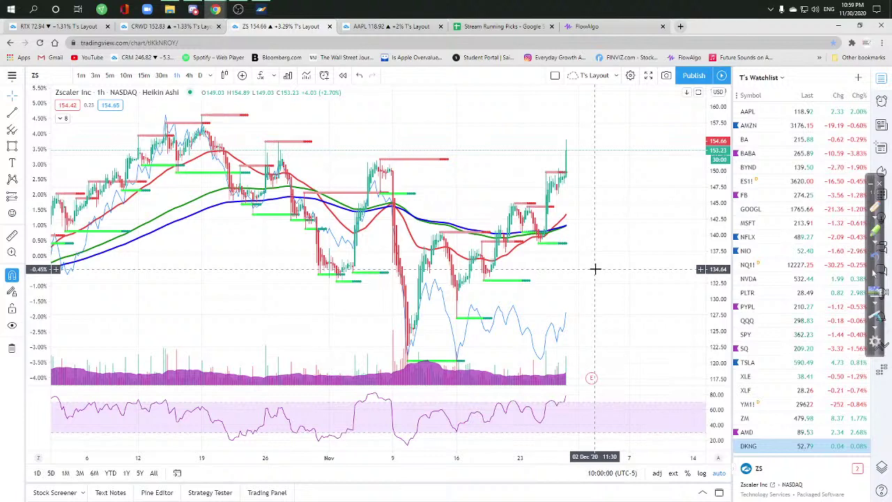
pyautogui.scroll(1, 600, 272)
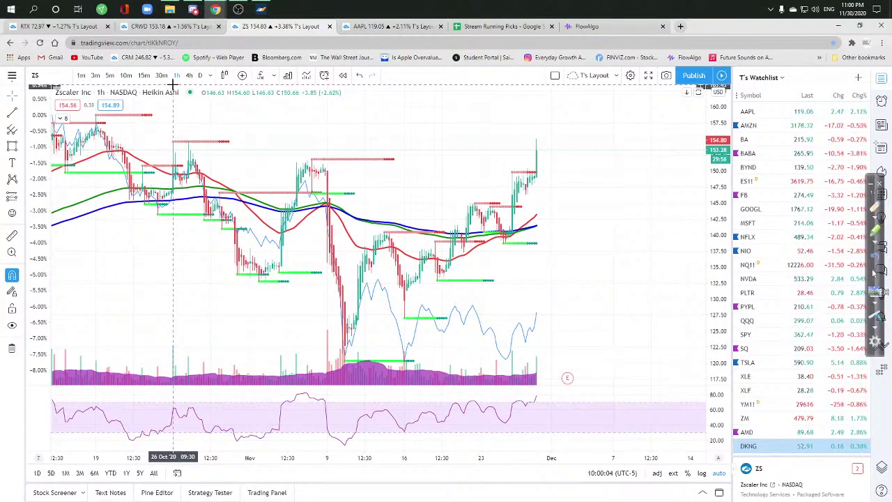
pyautogui.scroll(-2, 593, 241)
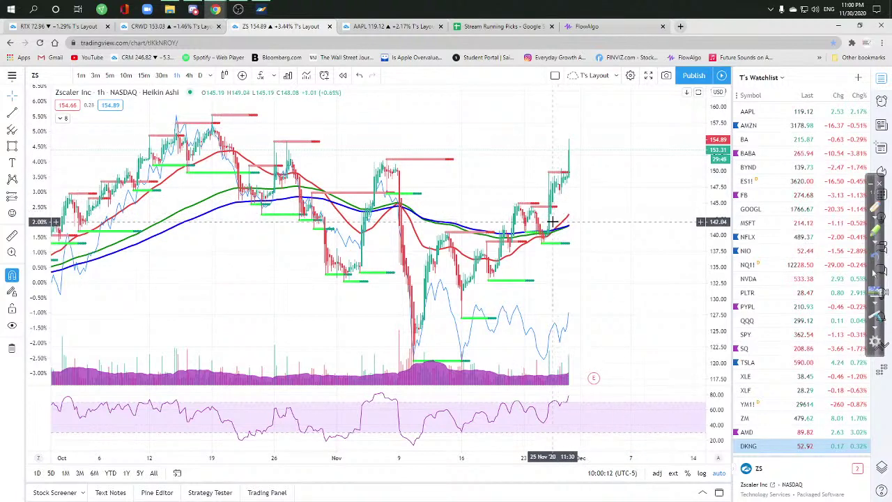
# Load ZM from the watchlist, review its hourly channel and set the interval to 5 minutes
pyautogui.scroll(-2, 812, 349)
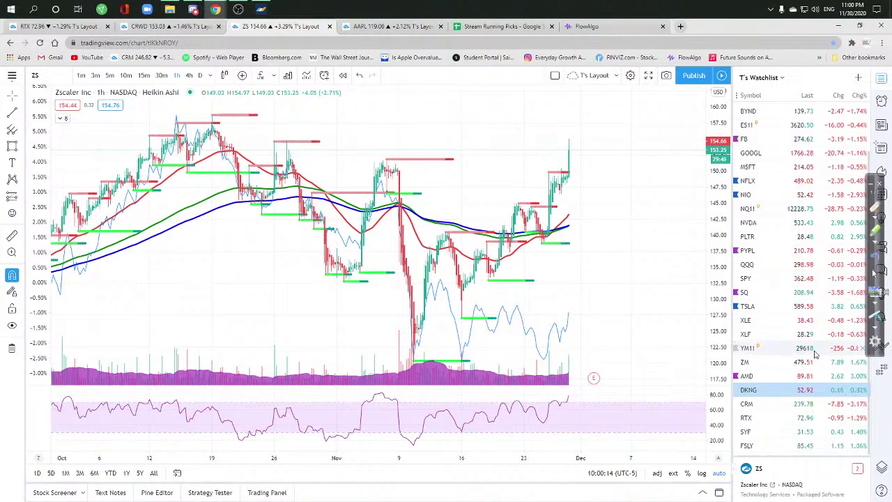
pyautogui.click(808, 361)
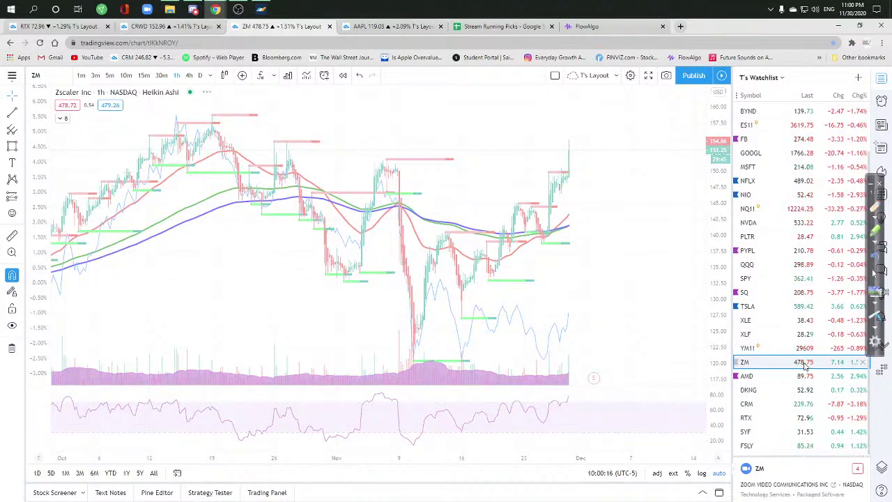
pyautogui.scroll(3, 596, 299)
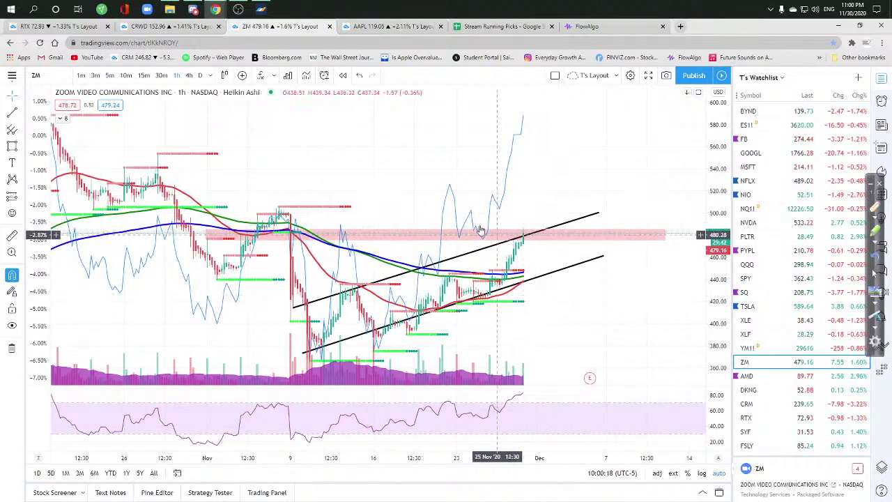
pyautogui.press('5')
pyautogui.press('Return')
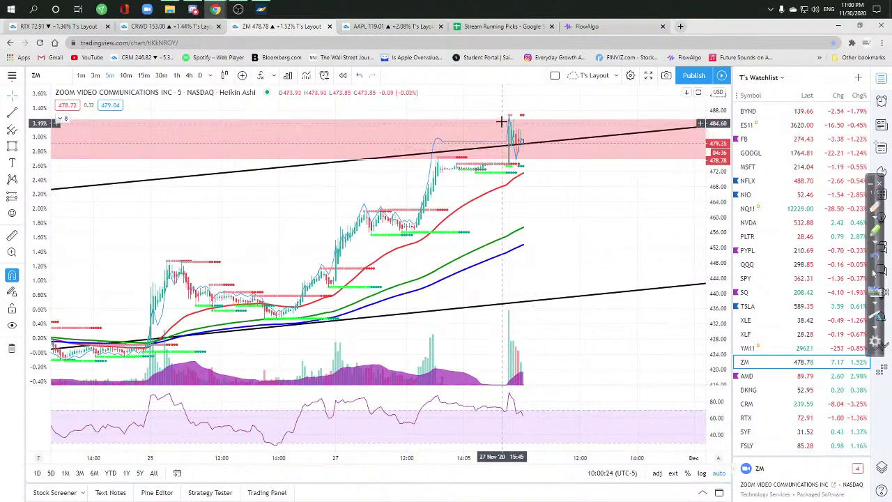
pyautogui.scroll(5, 589, 252)
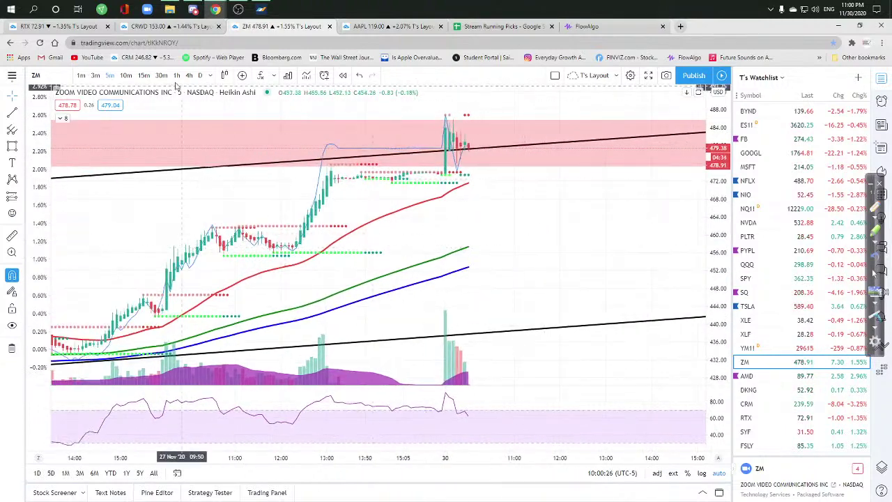
# Set ZM to the 3-minute interval and draw two converging trend lines from about 486.28 and 473.74 at 09:30, meeting near 479.5 at 10:15
pyautogui.press('3')
pyautogui.press('Return')
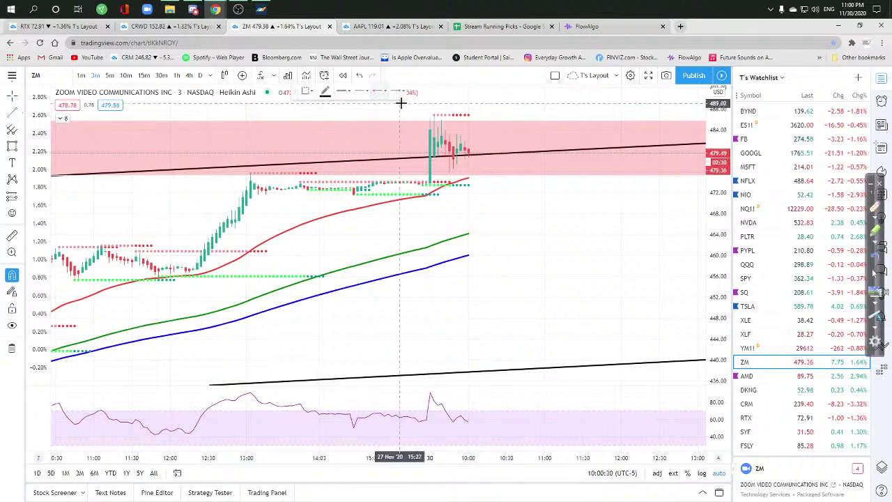
pyautogui.click(430, 117)
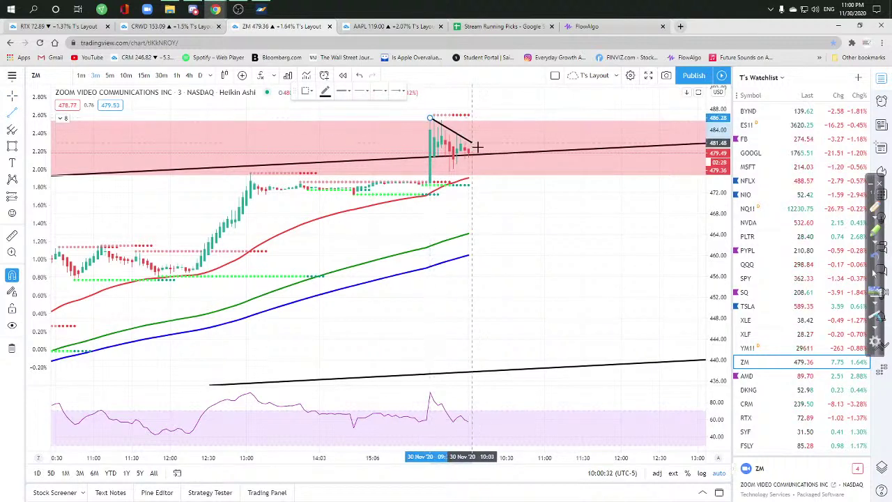
pyautogui.click(488, 152)
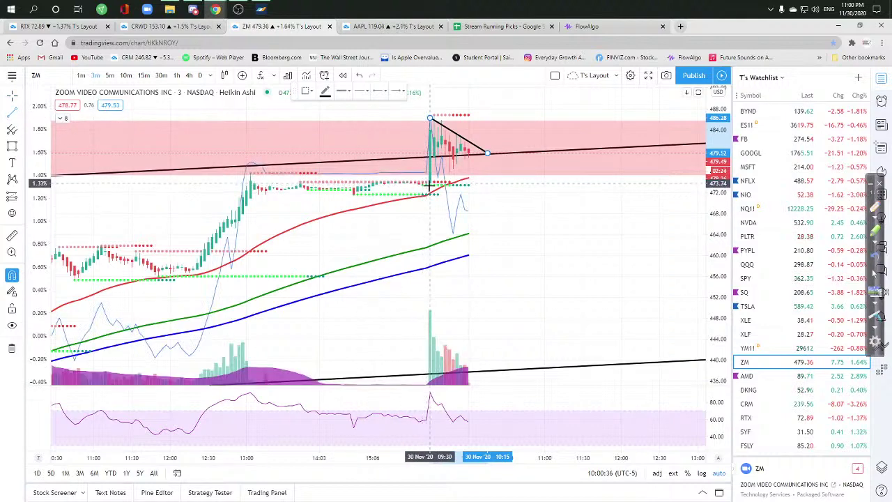
pyautogui.click(430, 183)
pyautogui.click(487, 154)
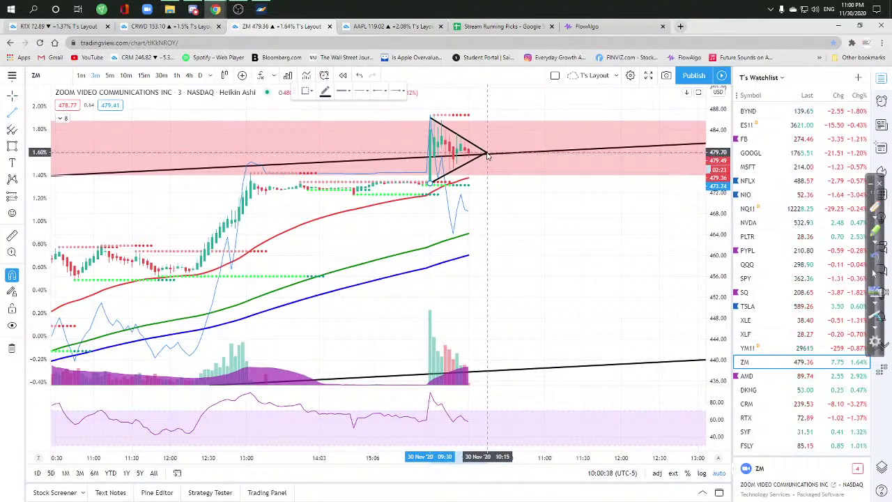
pyautogui.scroll(1, 597, 300)
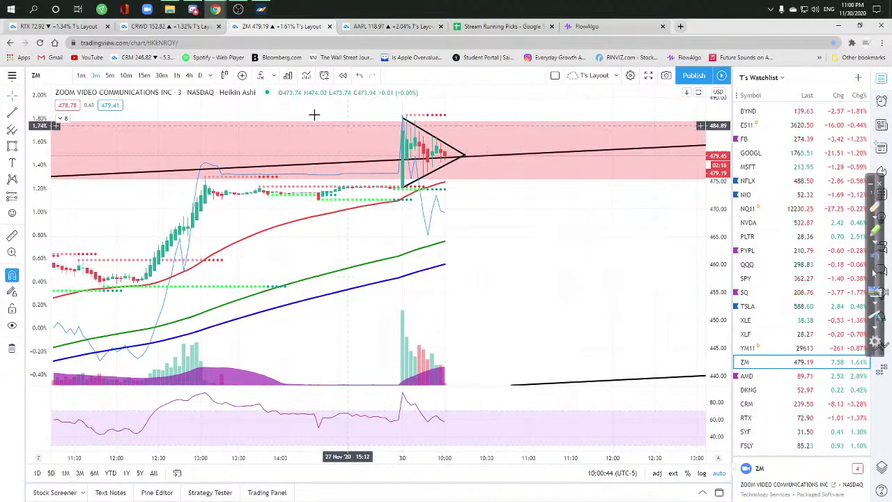
# Go to the CRWD chart and load AMD in its place
pyautogui.click(161, 30)
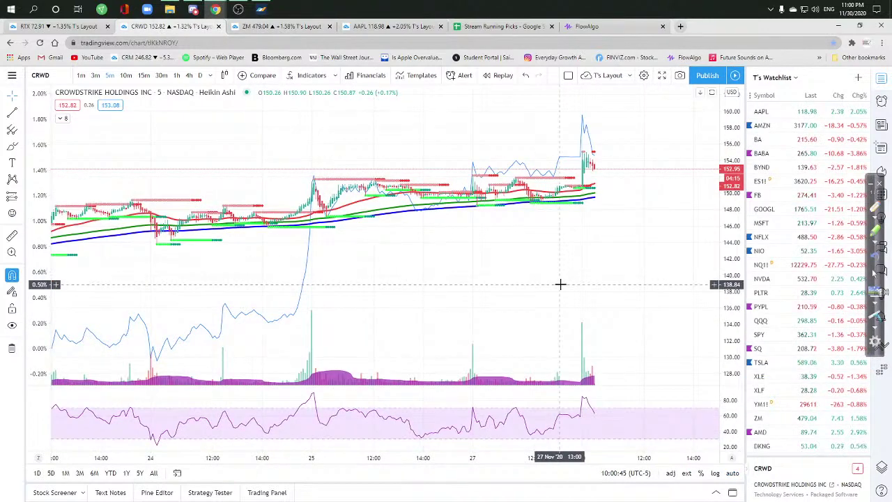
pyautogui.write('amd')
pyautogui.press('Return')
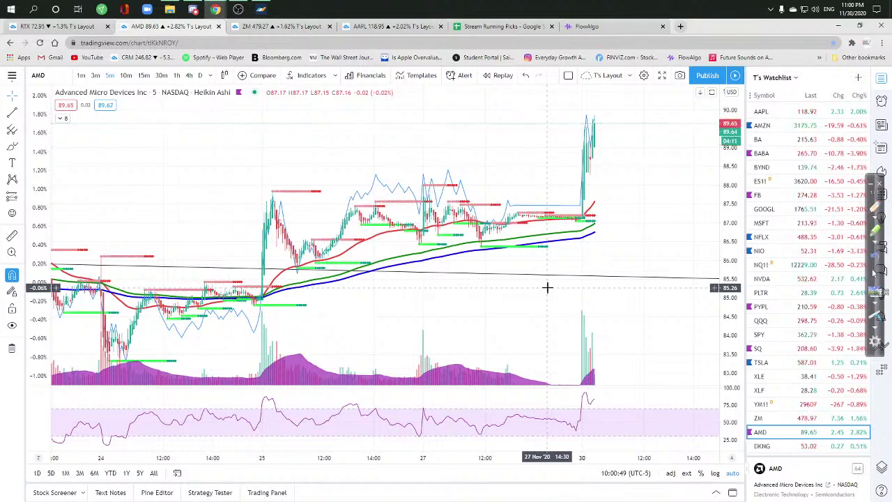
# Load AAPL from the watchlist, examine its 5-minute price action and check the ZM chart
pyautogui.click(760, 112)
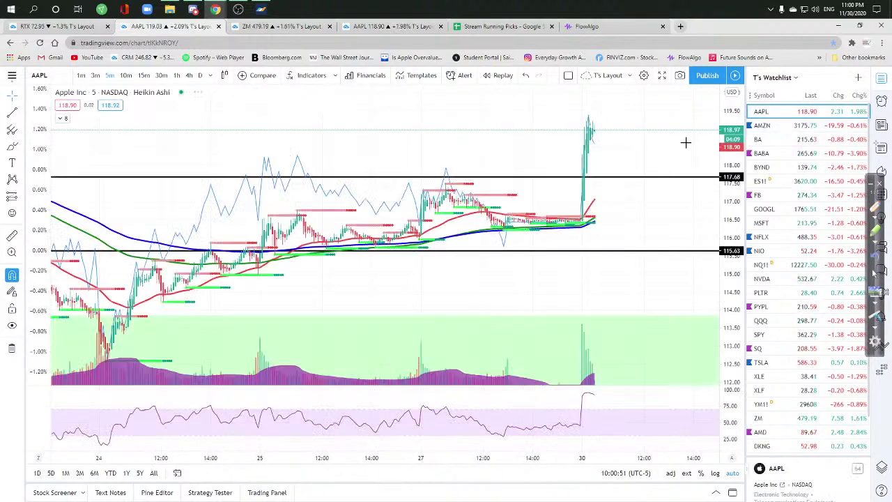
pyautogui.scroll(2, 648, 202)
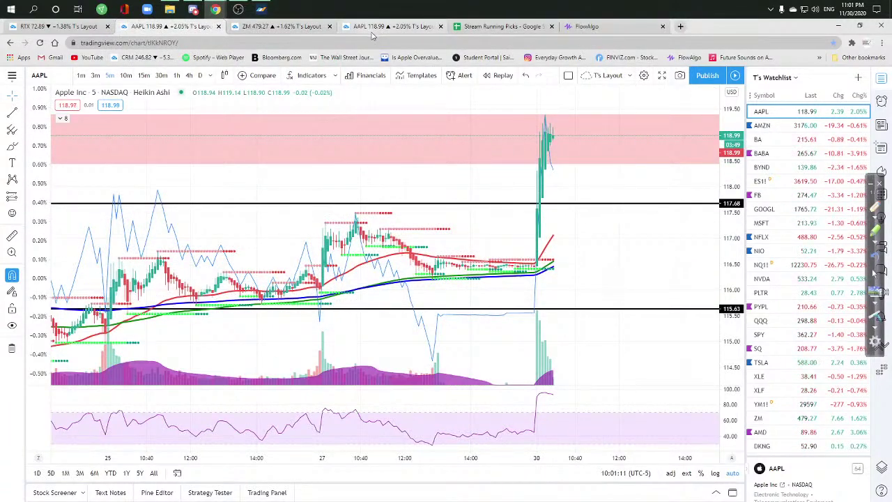
pyautogui.click(282, 28)
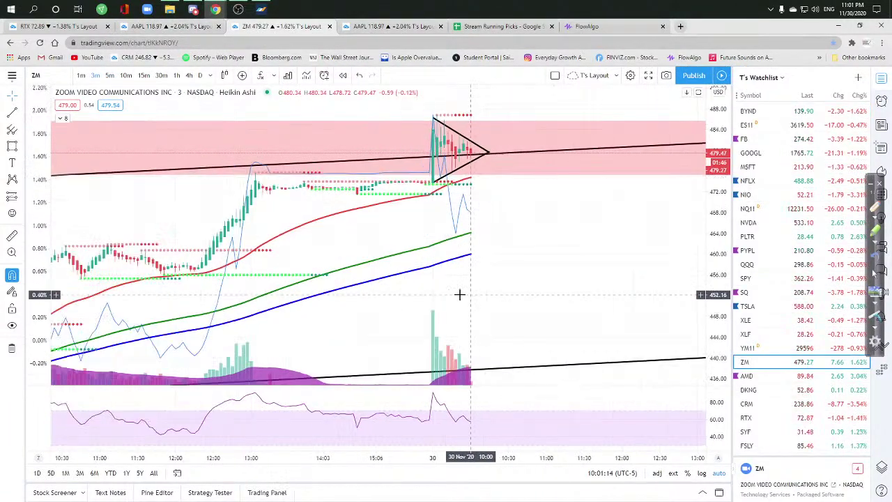
# Return to the RTX 5-minute chart and place a horizontal line at 72.85 on the current price
pyautogui.hotkey('ctrl', '1')
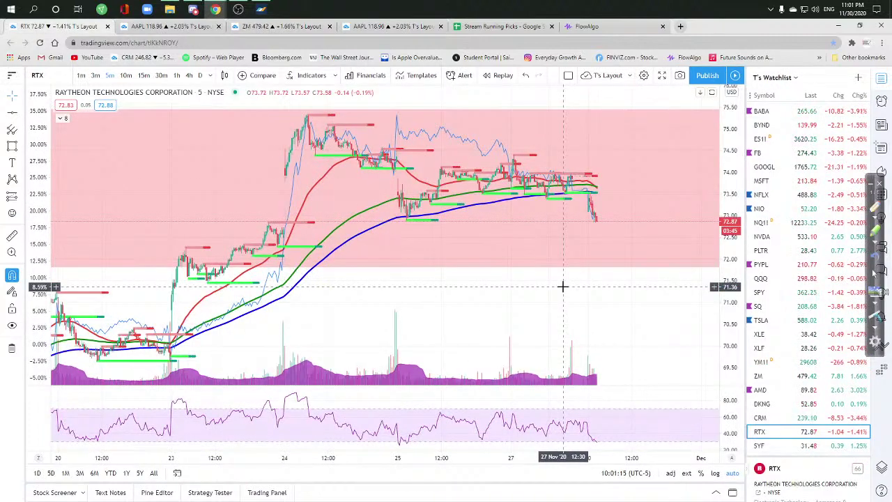
pyautogui.scroll(3, 563, 286)
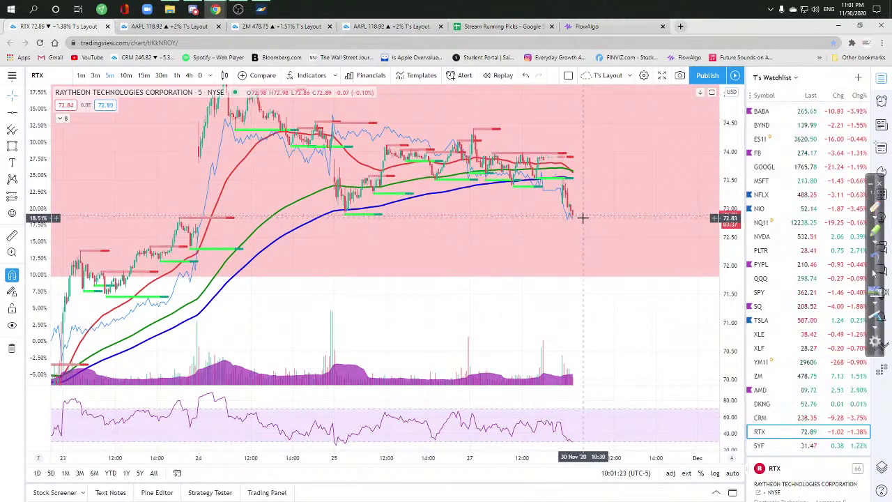
pyautogui.scroll(-3, 582, 217)
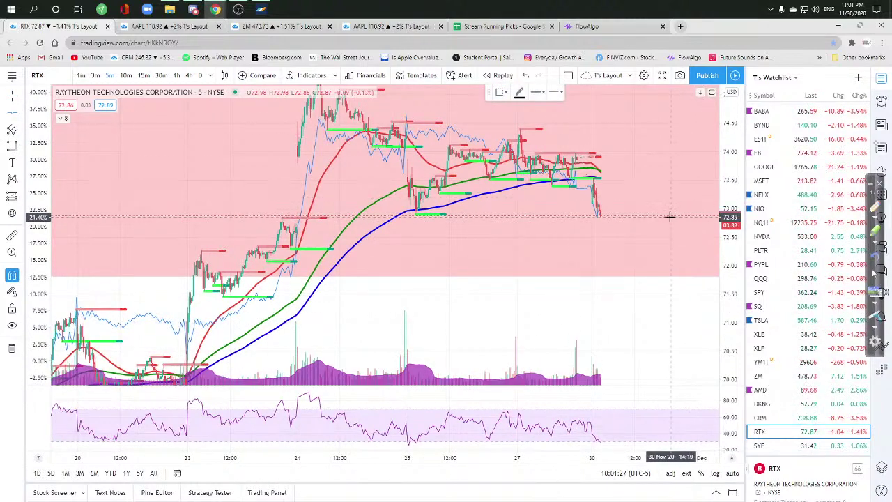
pyautogui.hotkey('alt', 'h')
pyautogui.scroll(3, 652, 335)
pyautogui.scroll(-1, 549, 319)
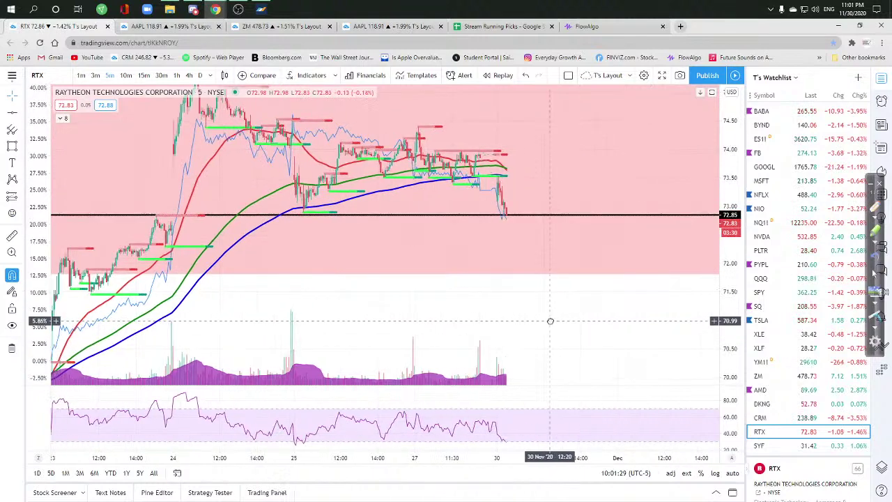
pyautogui.scroll(-1, 629, 334)
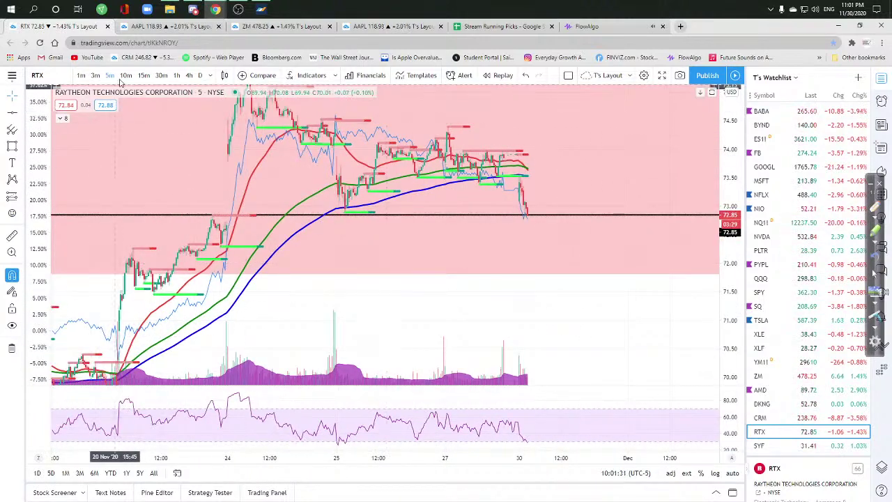
pyautogui.scroll(2, 733, 170)
pyautogui.scroll(-3, 733, 171)
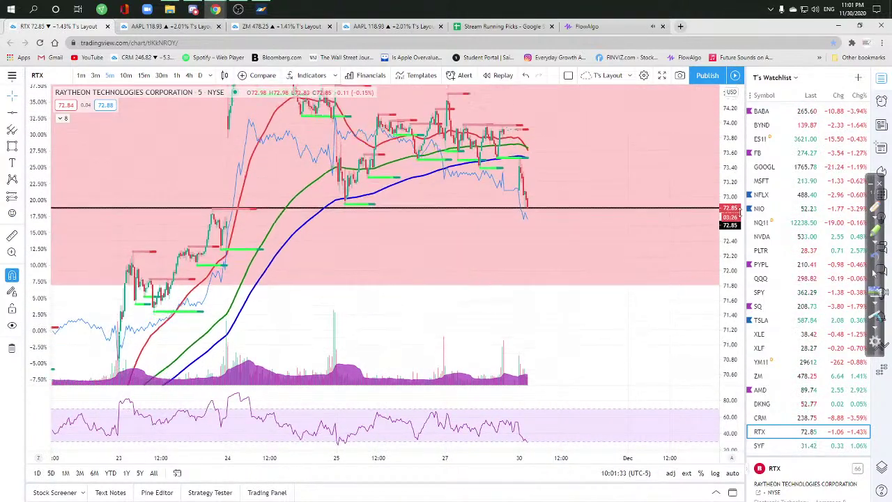
# Check the realtime option flow in FlowAlgo and return to the RTX chart
pyautogui.click(261, 10)
pyautogui.click(836, 27)
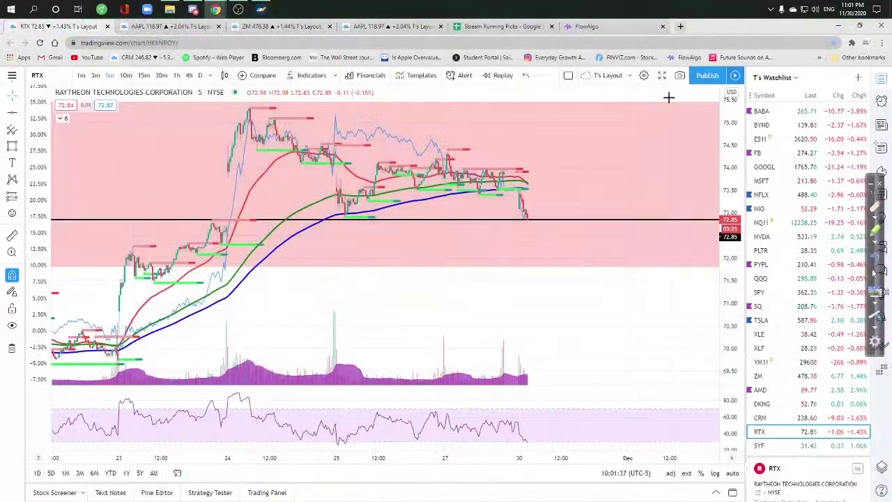
pyautogui.click(613, 27)
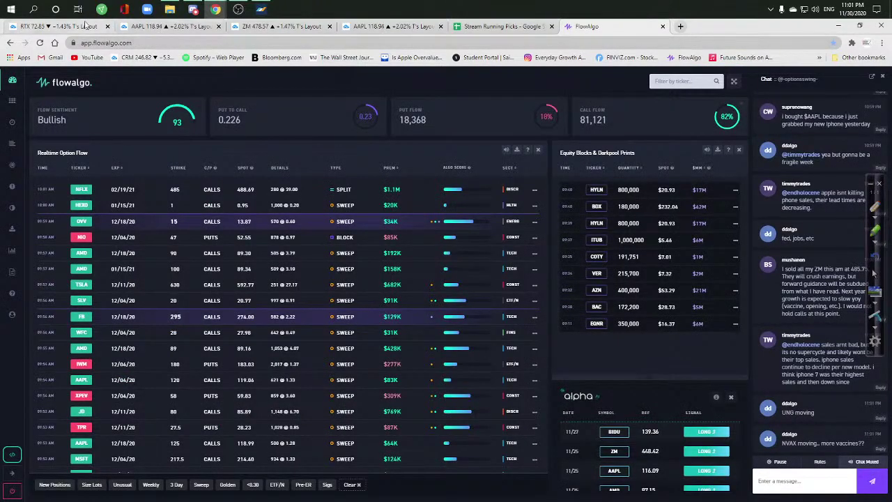
pyautogui.click(62, 26)
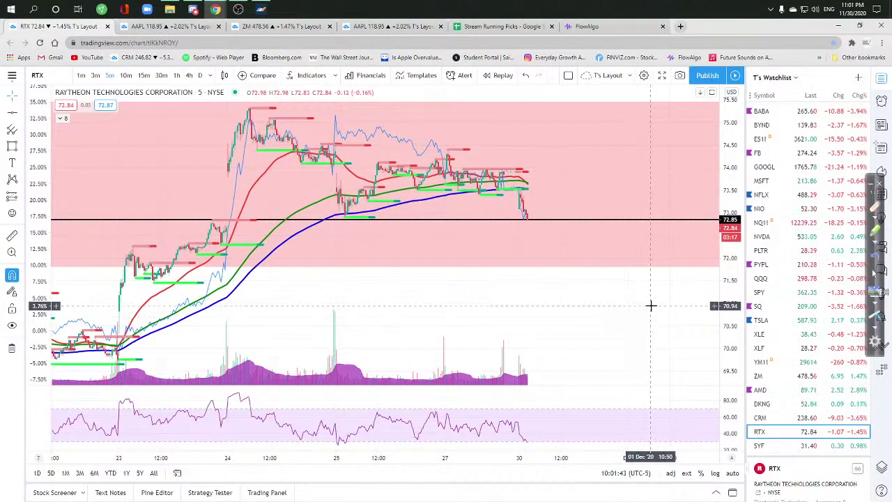
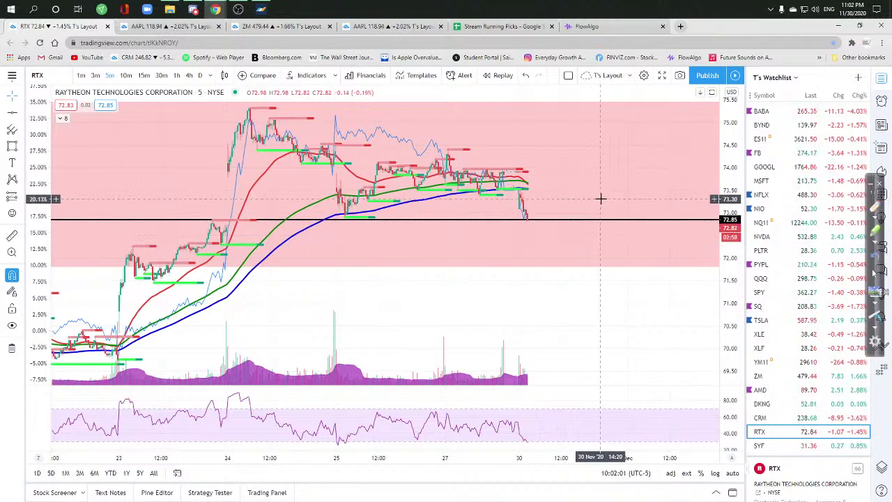
# Review RTX at the 1-hour interval against the 72.85 line and set the chart to 15 minutes
pyautogui.write('60')
pyautogui.press('Return')
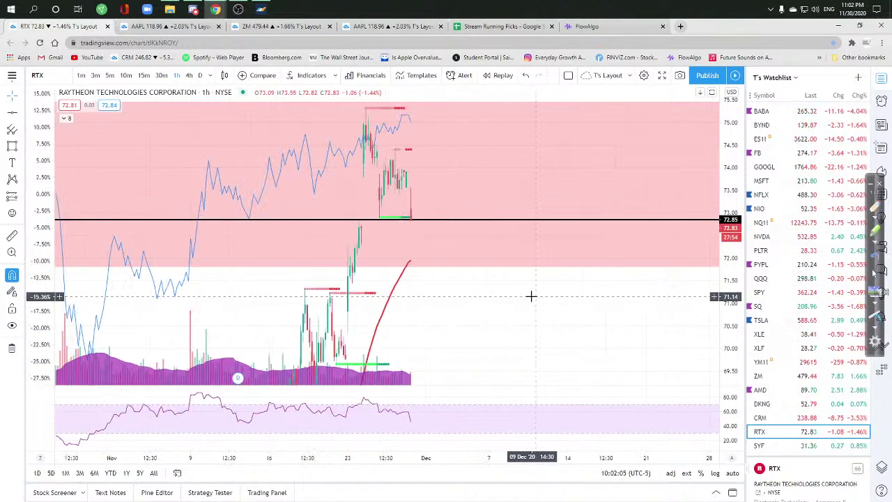
pyautogui.scroll(-3, 217, 117)
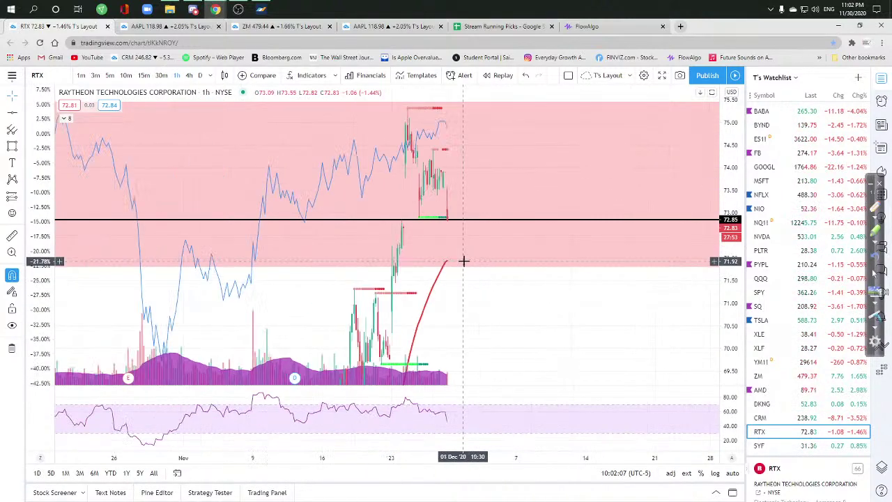
pyautogui.click(144, 77)
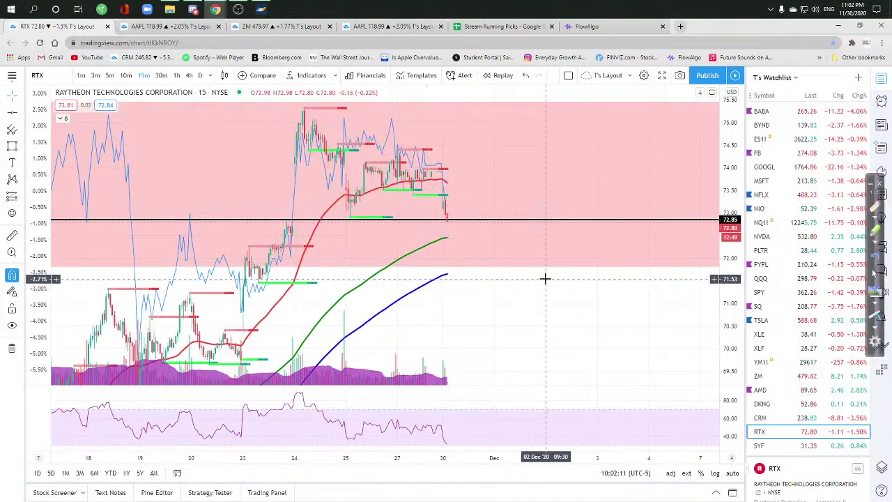
pyautogui.scroll(-1, 545, 278)
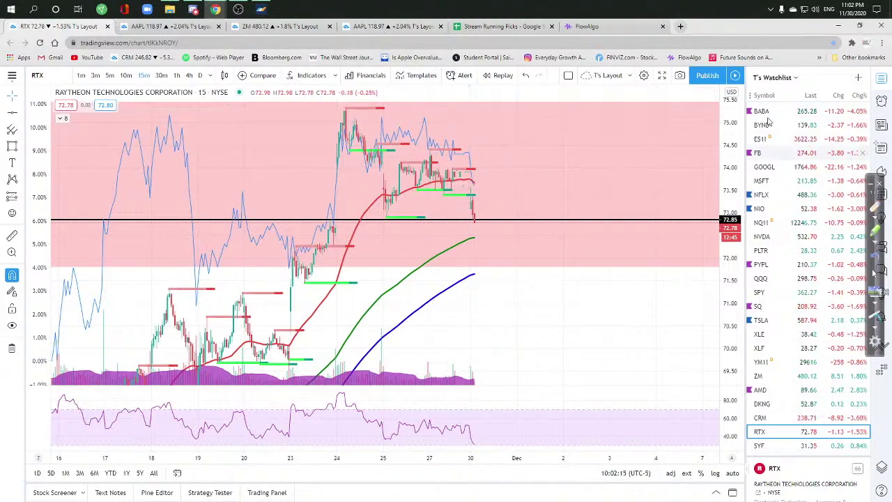
# Clear the desktop of the browser and Cortana windows, and copy the personal meeting room's invitation in Zoom
pyautogui.click(838, 26)
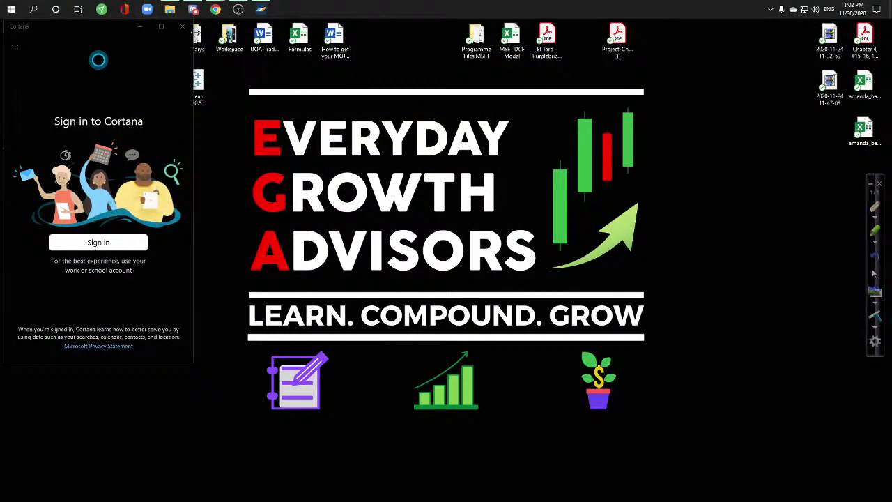
pyautogui.click(183, 26)
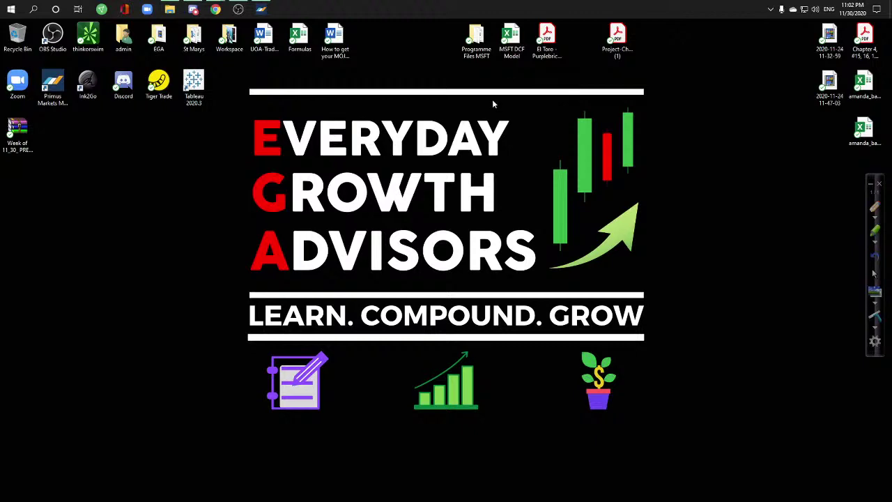
pyautogui.moveTo(411, 176); pyautogui.dragTo(383, 151)
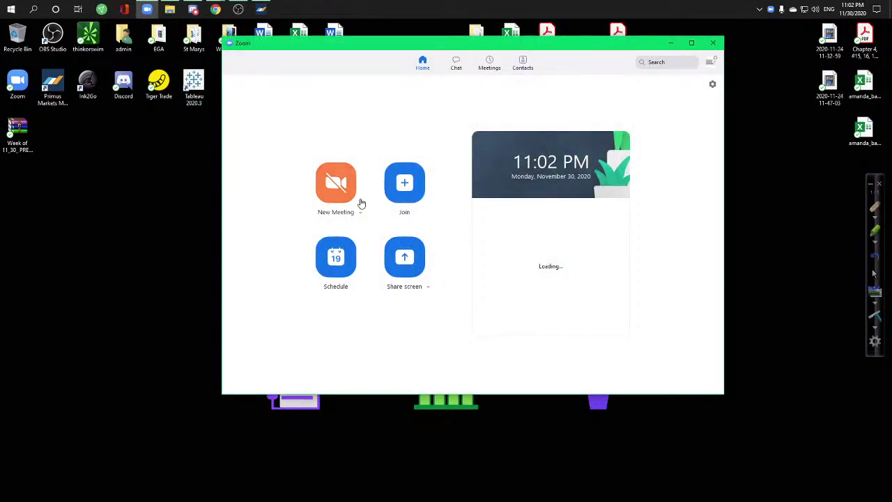
pyautogui.click(360, 213)
pyautogui.moveTo(360, 274)
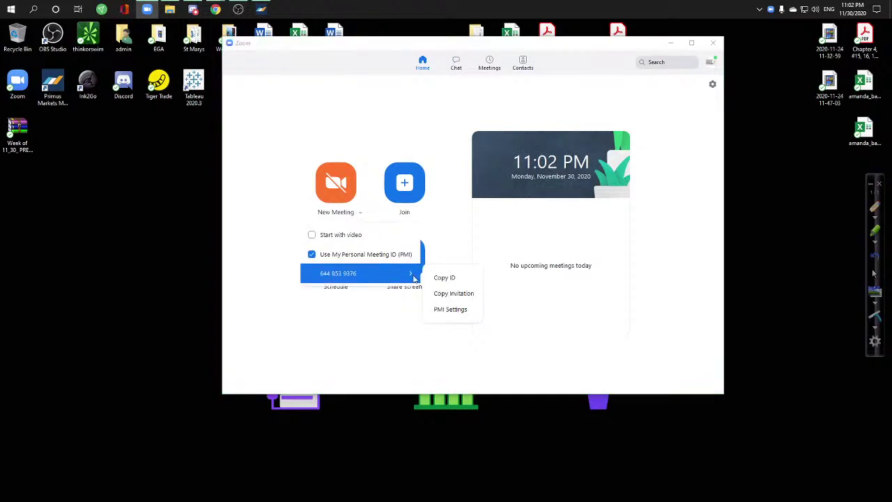
pyautogui.click(460, 293)
pyautogui.hotkey('alt', 'Tab')
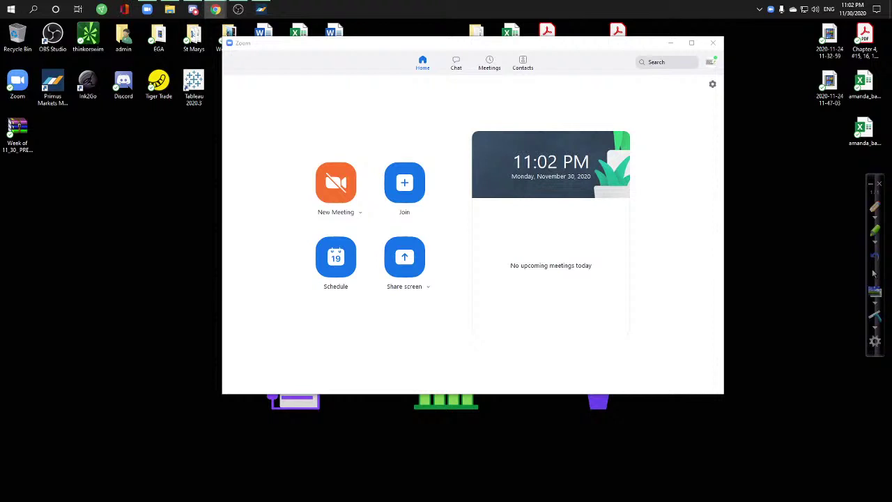
# Start the personal Zoom meeting with computer audio and show the participants list in a wider meeting window
pyautogui.click(336, 185)
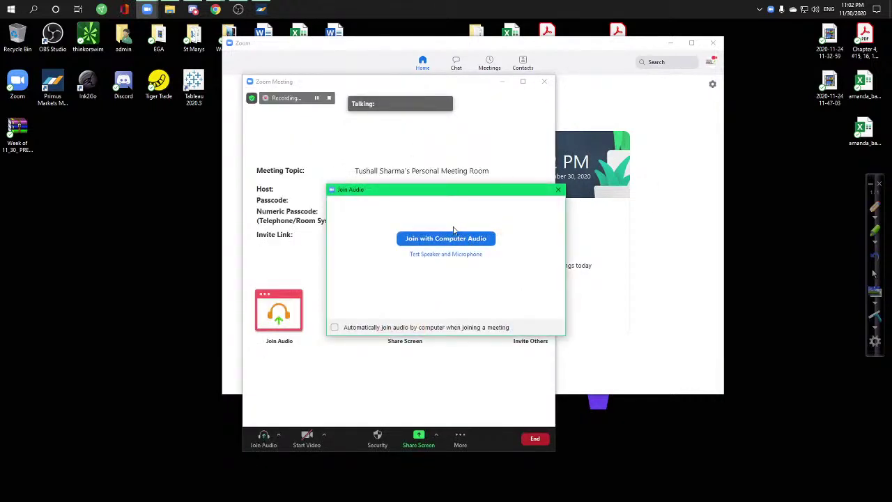
pyautogui.click(448, 236)
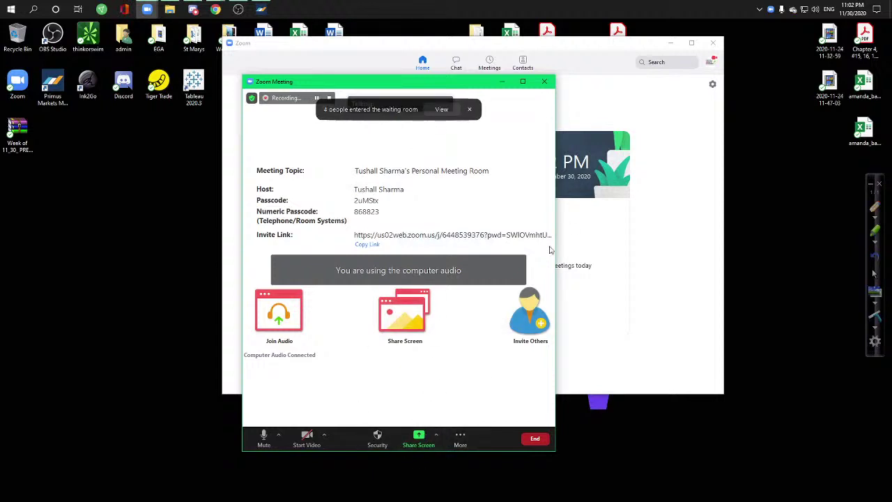
pyautogui.moveTo(556, 243); pyautogui.dragTo(737, 215)
pyautogui.click(417, 431)
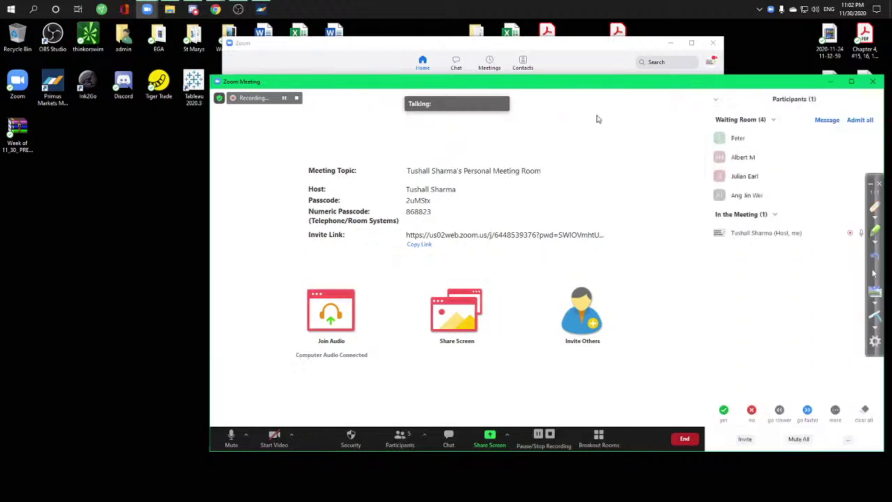
# Close the Zoom home window and reposition and resize the meeting window on the desktop
pyautogui.moveTo(677, 75); pyautogui.dragTo(528, 75)
pyautogui.click(627, 51)
pyautogui.click(722, 44)
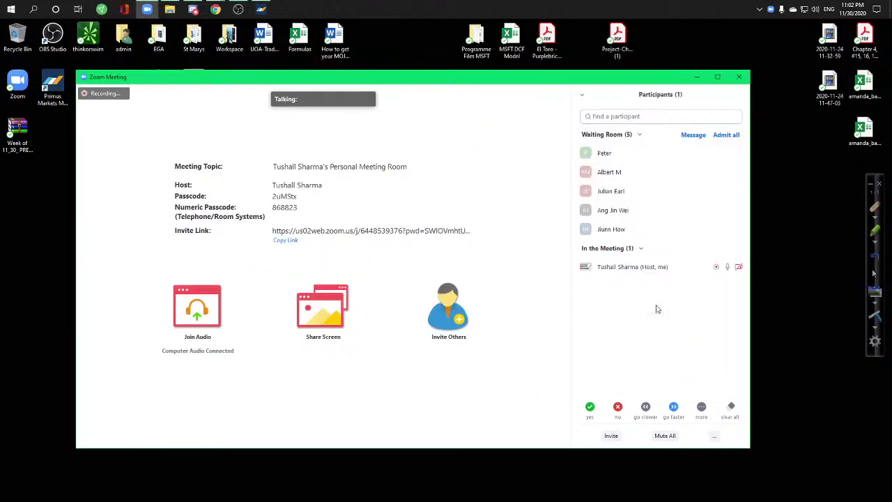
pyautogui.moveTo(730, 448); pyautogui.dragTo(695, 455)
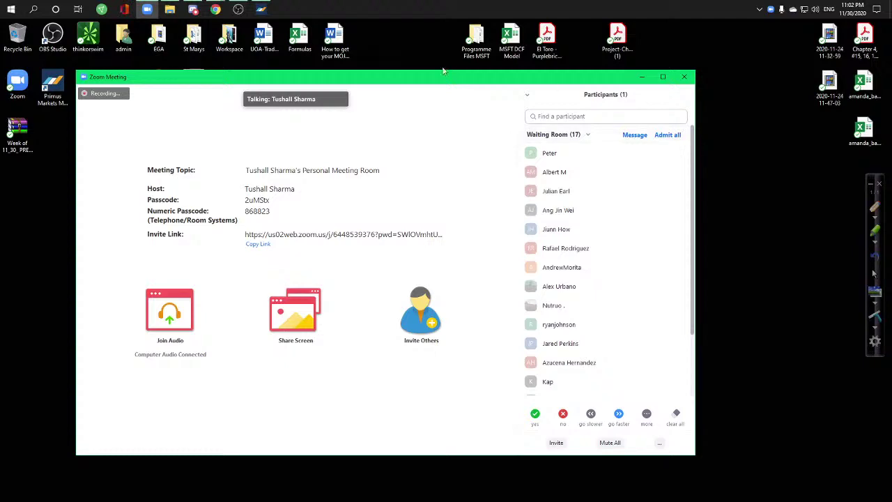
# Bring the RTX chart up behind the meeting window and admit everyone from the waiting room
pyautogui.moveTo(215, 9)
pyautogui.click(165, 45)
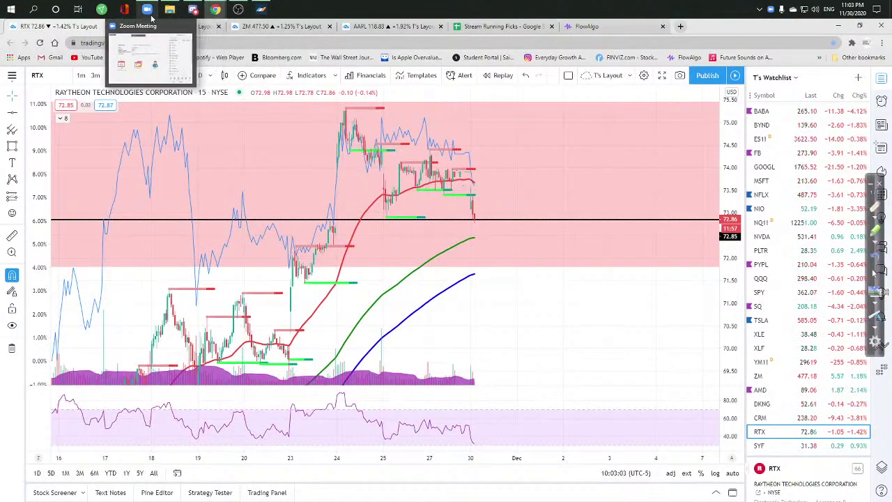
pyautogui.click(151, 18)
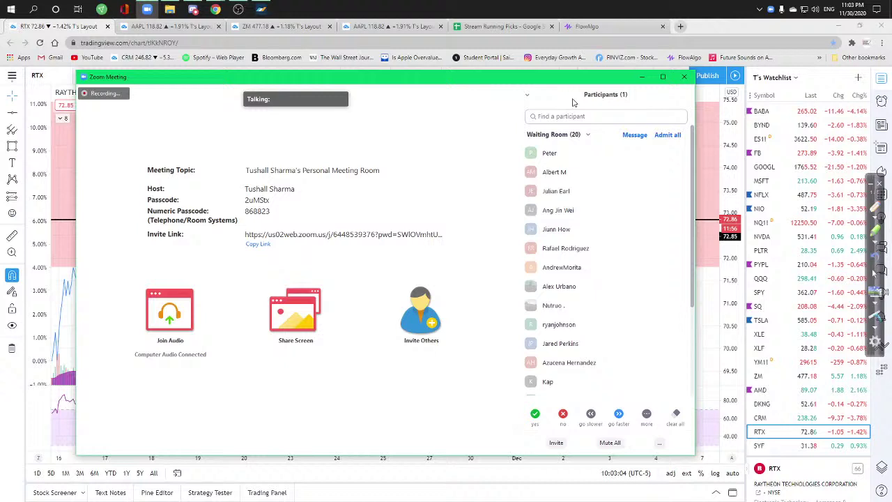
pyautogui.click(667, 144)
pyautogui.click(666, 143)
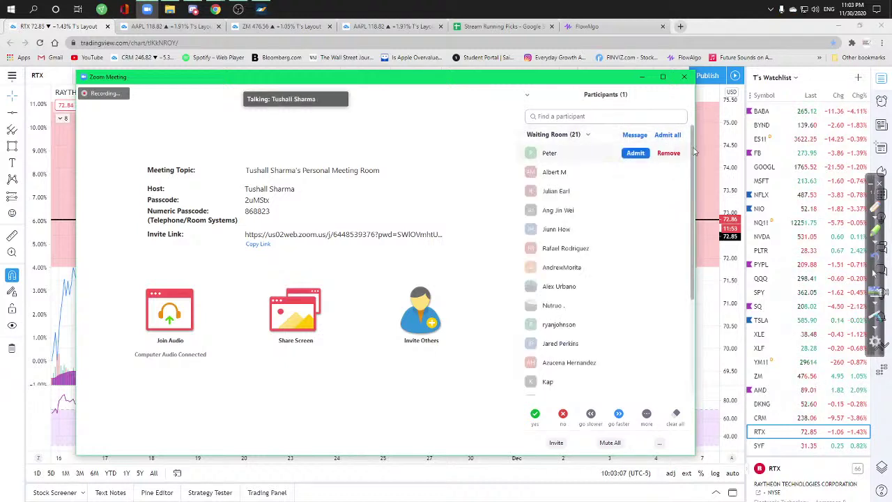
pyautogui.click(669, 134)
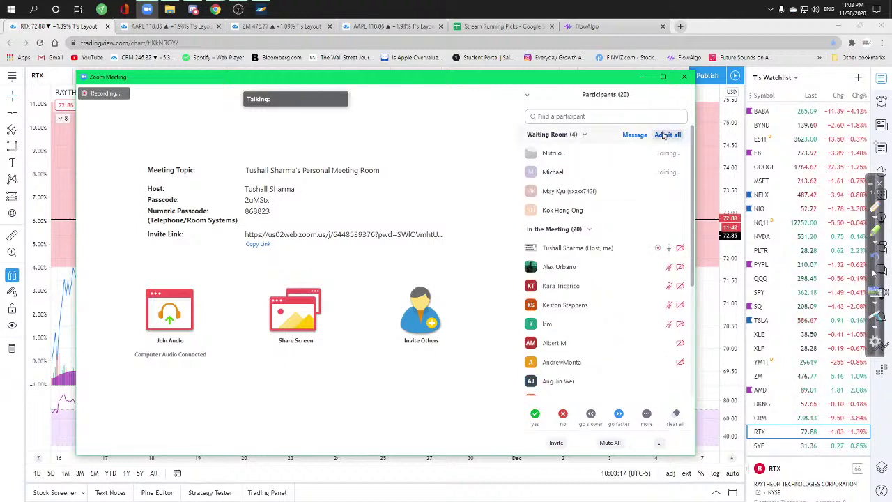
# Stop the meeting recording and admit the newly arrived participant from the waiting room
pyautogui.click(426, 444)
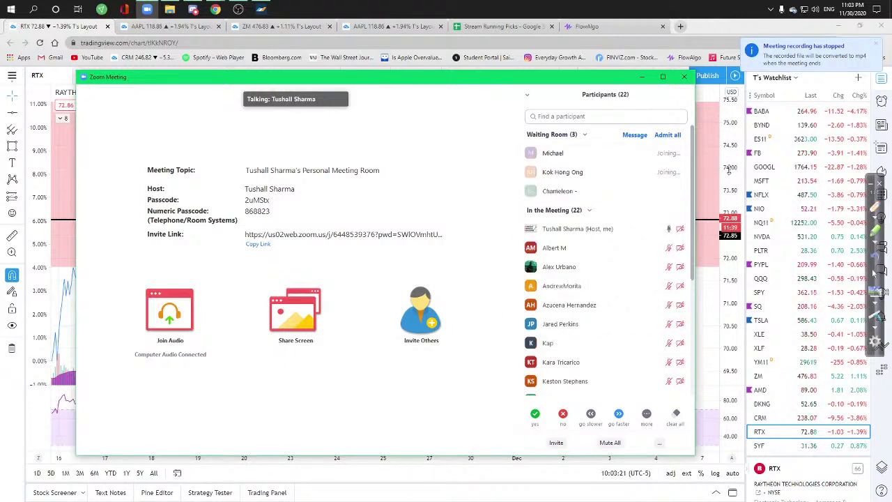
pyautogui.click(637, 192)
pyautogui.click(623, 193)
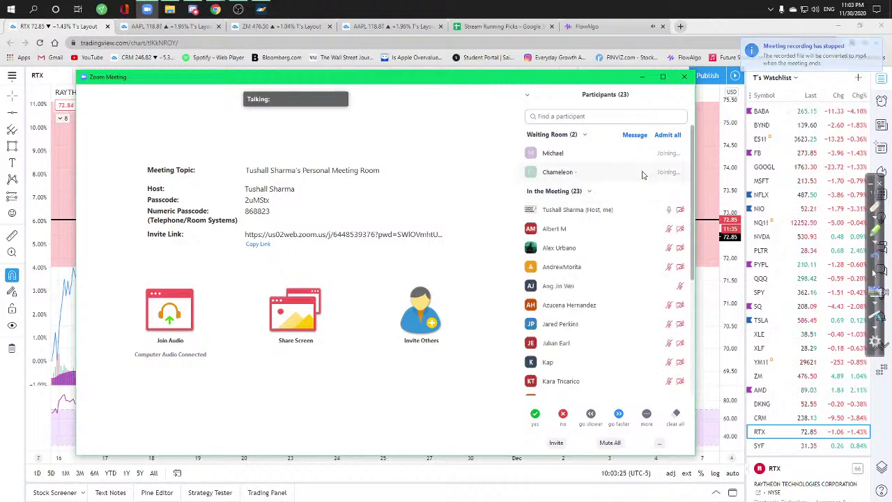
# Look through the participants list and open the meeting chat
pyautogui.scroll(-1, 610, 281)
pyautogui.scroll(2, 611, 281)
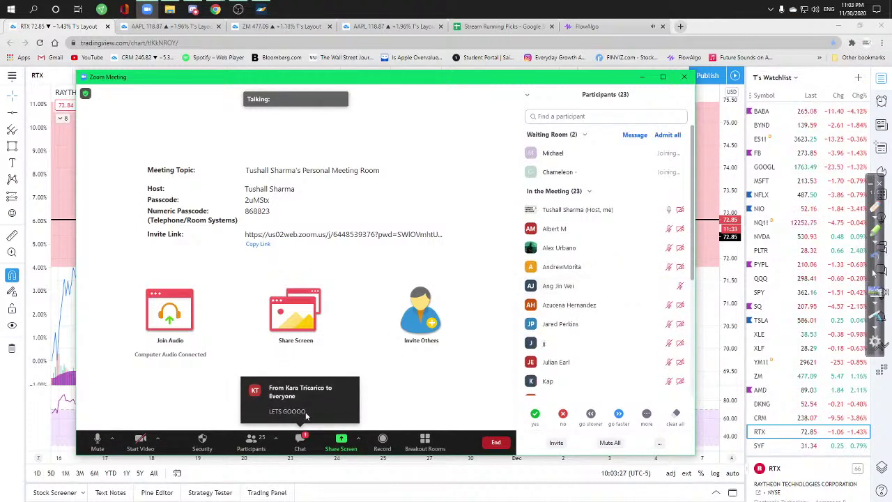
pyautogui.click(299, 440)
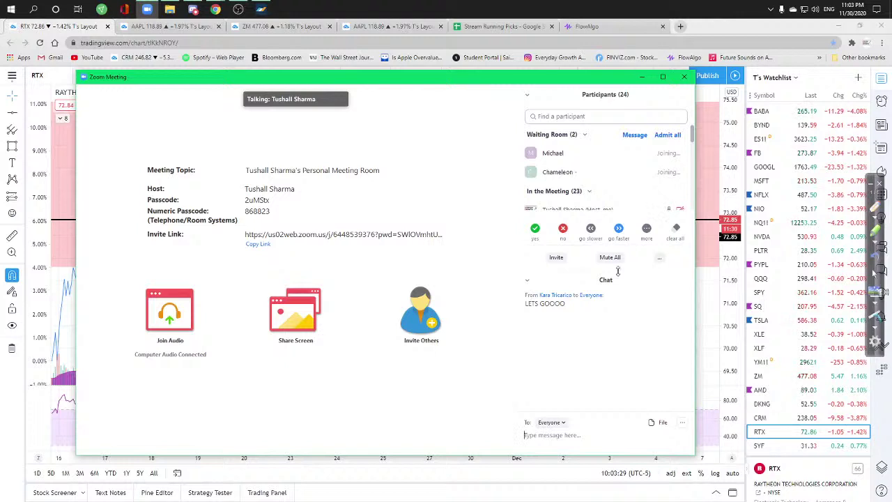
# Enlarge the meeting's participants section and admit the people in the waiting room
pyautogui.moveTo(617, 271); pyautogui.dragTo(628, 319)
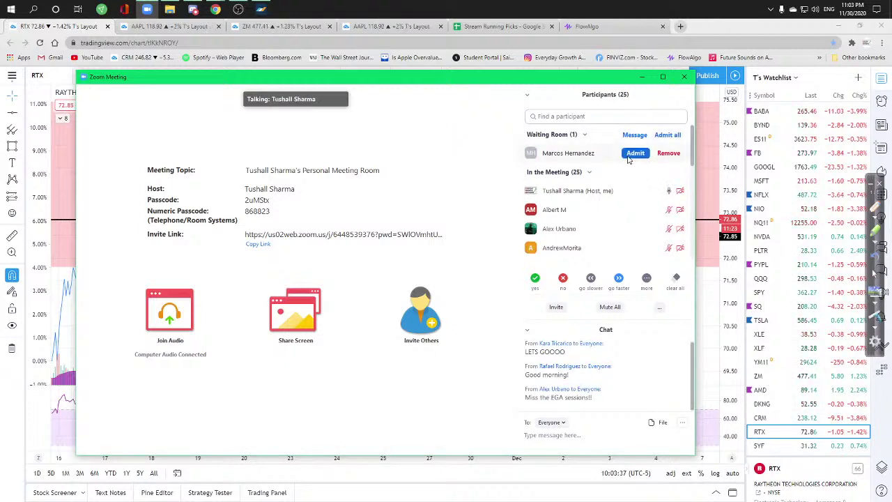
pyautogui.click(629, 156)
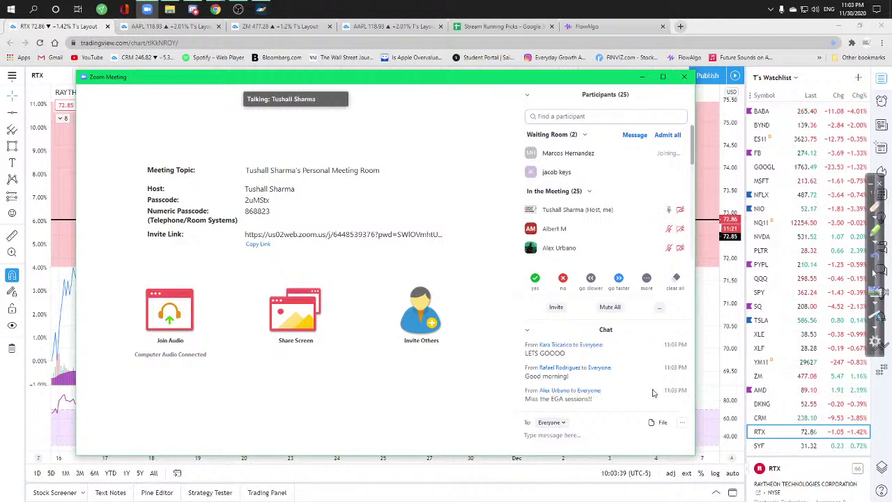
pyautogui.click(675, 137)
pyautogui.click(632, 153)
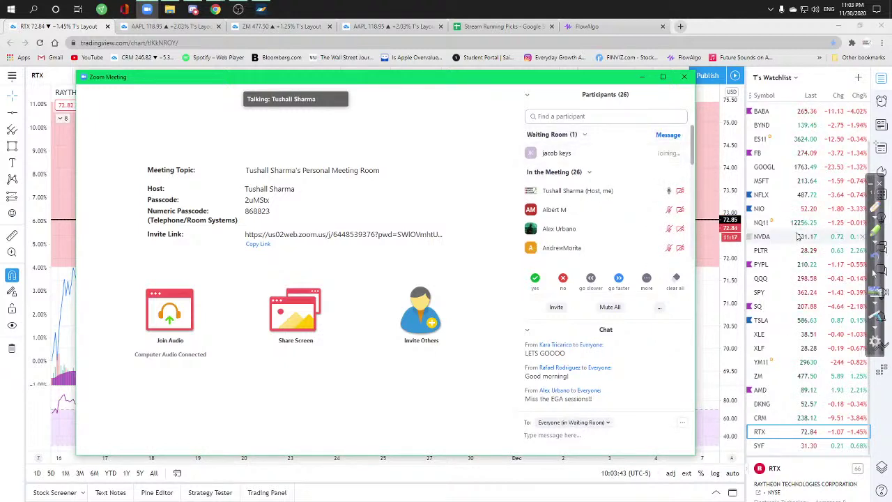
# Set the chat recipient to Everyone (in Meeting) and admit the next person from the waiting room
pyautogui.click(575, 422)
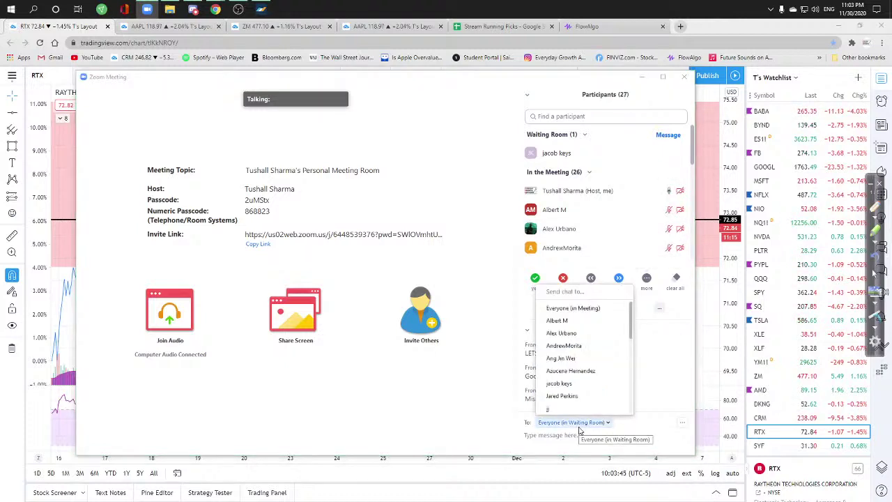
pyautogui.click(563, 311)
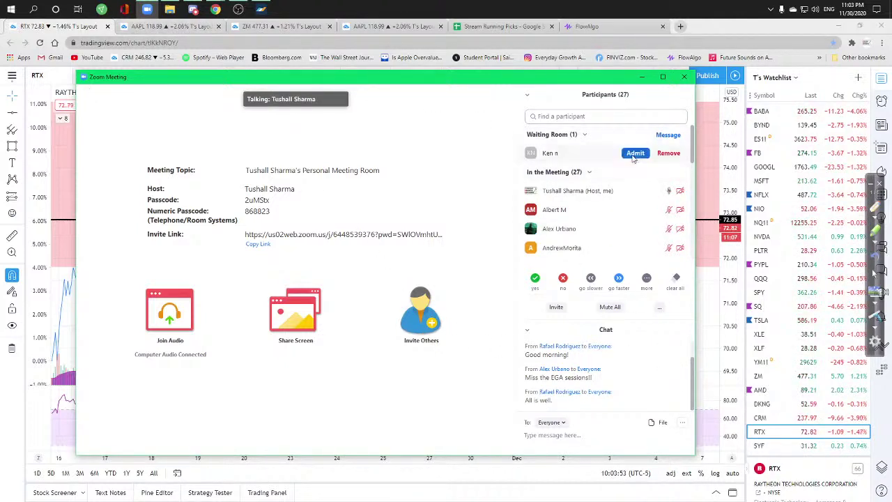
pyautogui.click(634, 154)
# Check the RTX chart, and return to the Zoom meeting to admit the new arrivals from the waiting room
pyautogui.click(26, 29)
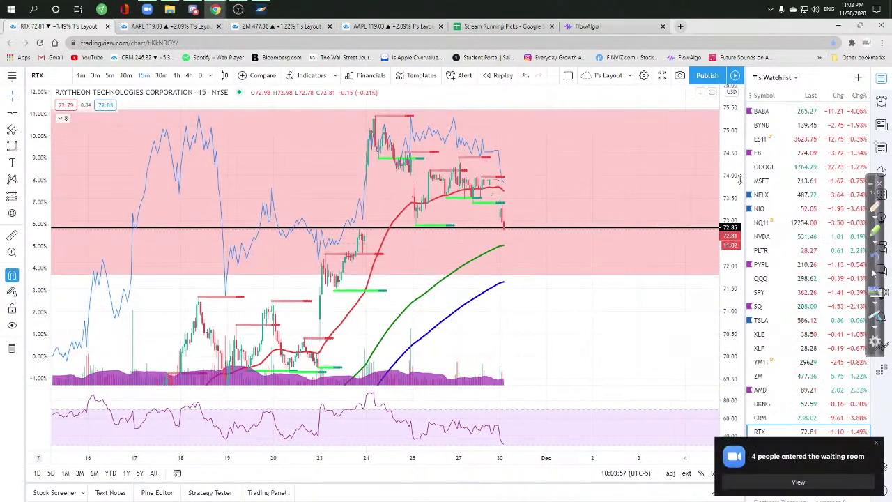
pyautogui.click(147, 9)
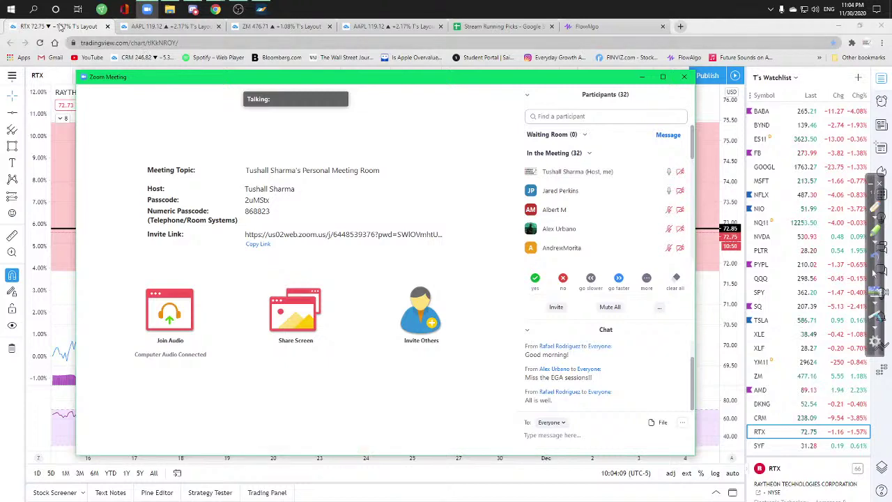
pyautogui.click(146, 9)
pyautogui.click(124, 9)
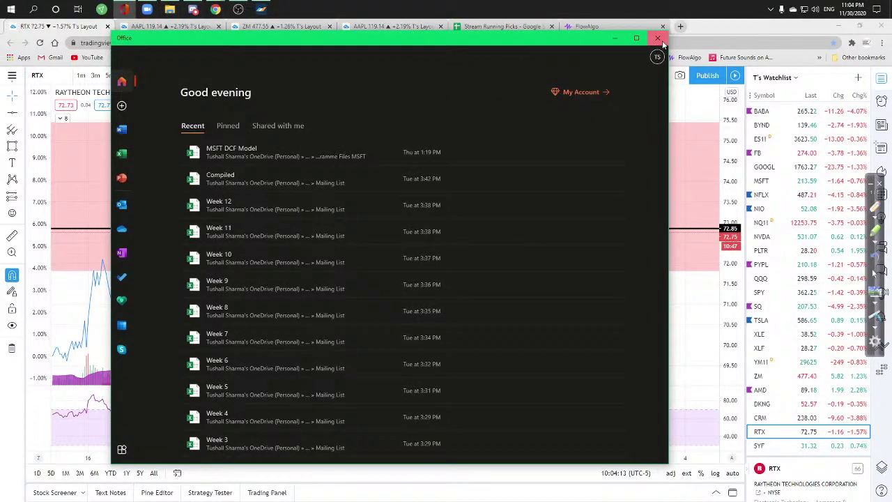
pyautogui.click(660, 39)
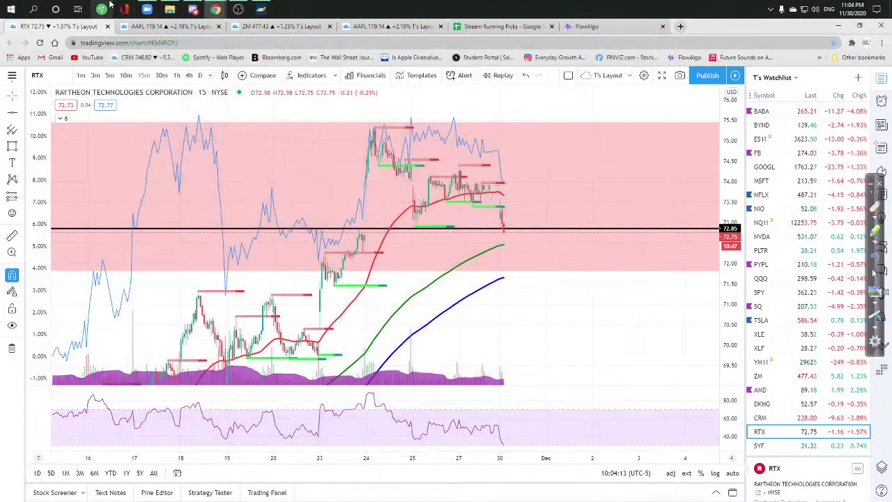
pyautogui.click(146, 9)
pyautogui.click(635, 153)
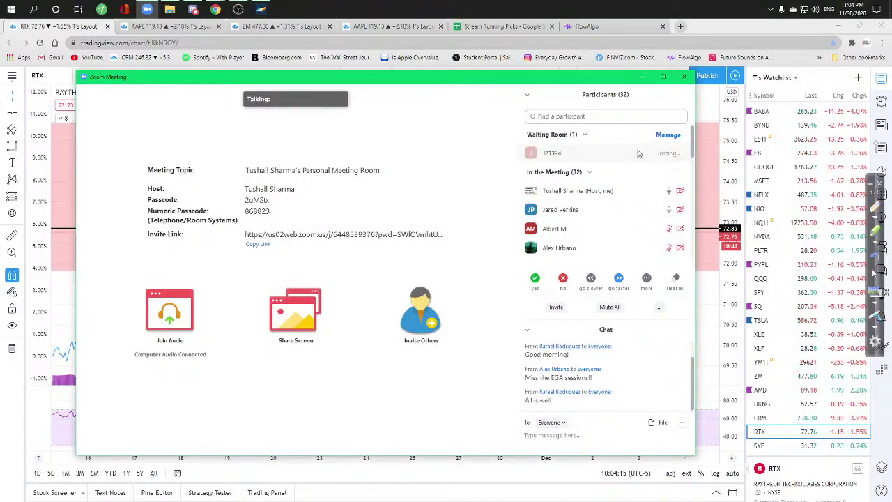
# Switch to the AAPL 5-minute chart and examine the latest candles around the red supply zone
pyautogui.click(167, 27)
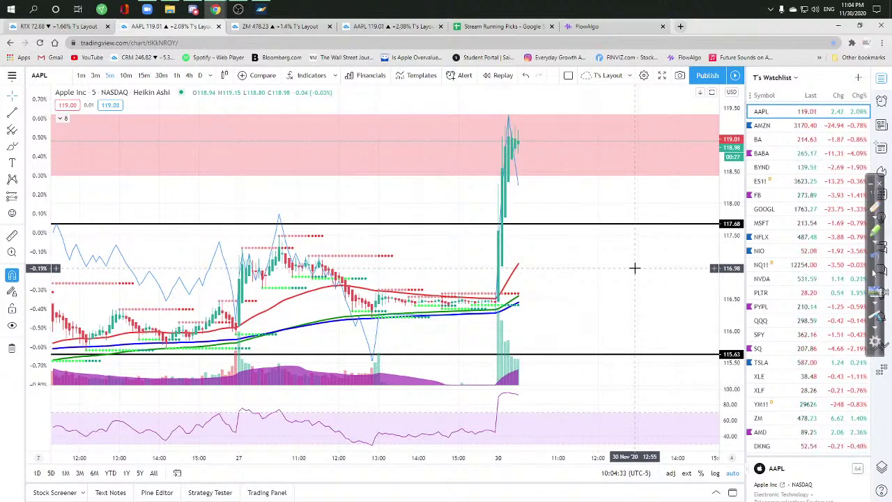
pyautogui.scroll(1, 609, 302)
pyautogui.scroll(1, 609, 303)
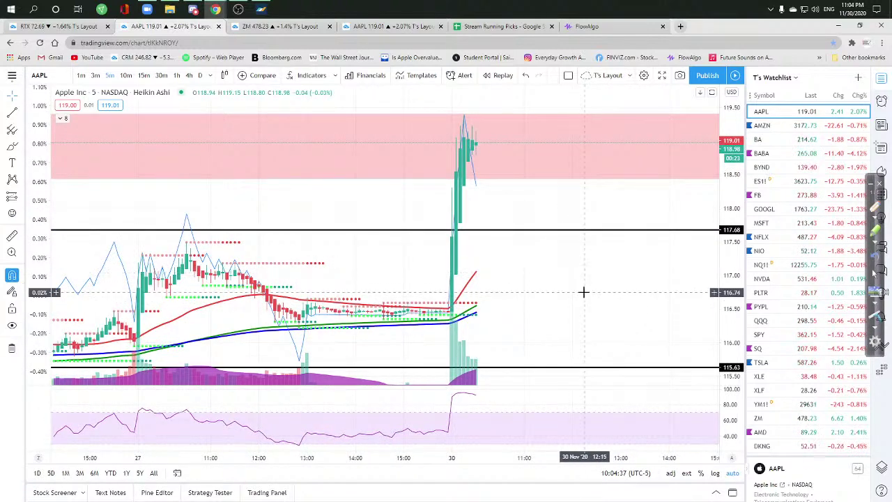
# Review the Nasdaq, S&P 500 and Dow 5-minute charts in MetaTrader, and check the Zoom meeting's waiting room
pyautogui.click(261, 9)
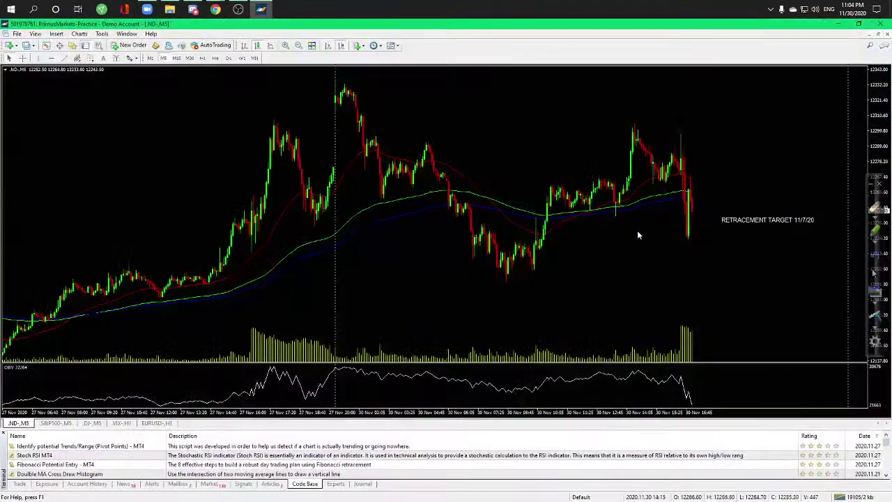
pyautogui.click(55, 423)
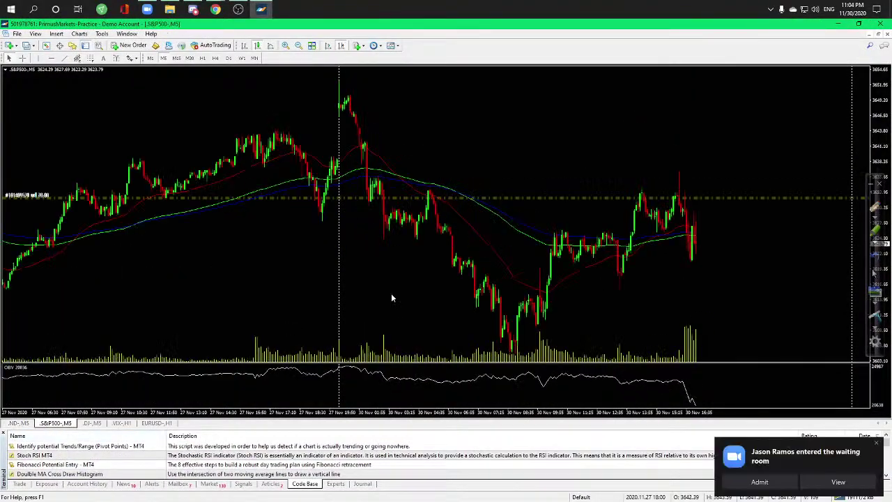
pyautogui.click(92, 423)
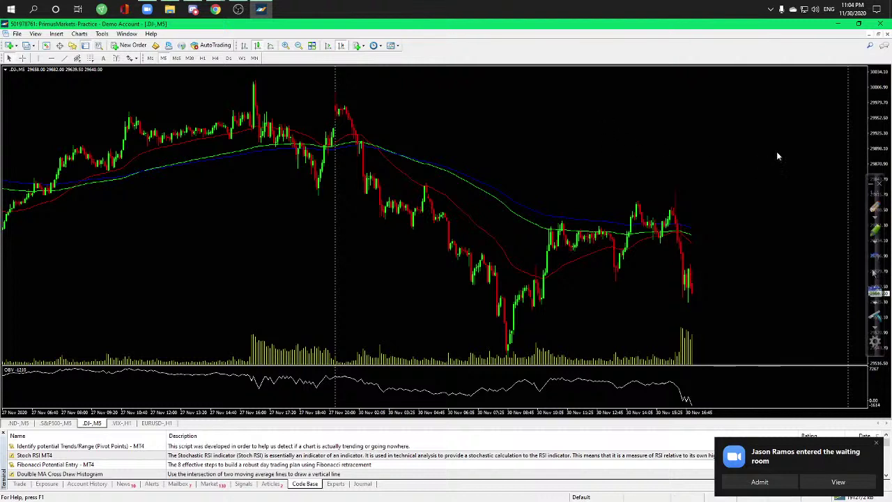
pyautogui.click(836, 24)
pyautogui.click(147, 8)
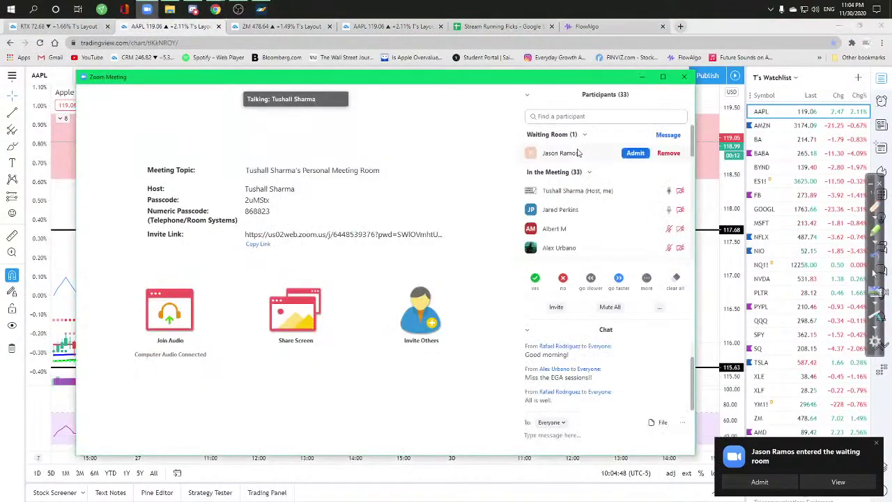
pyautogui.click(342, 36)
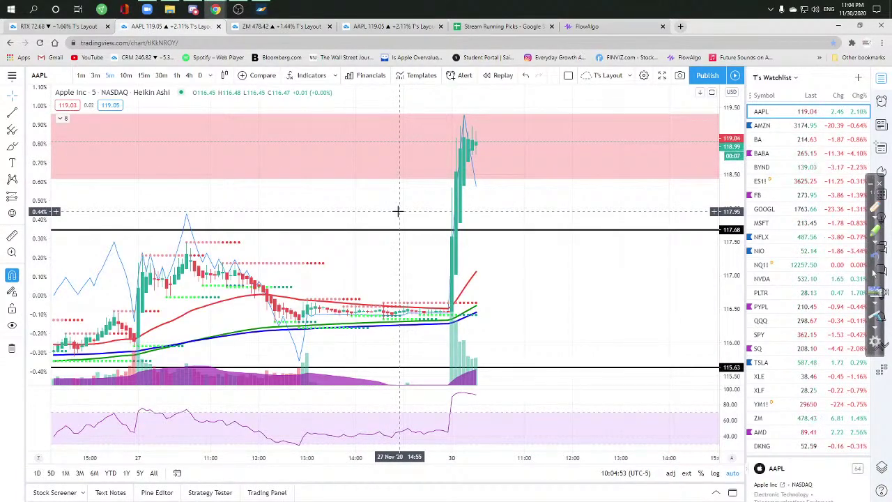
# In the Stream Running Picks spreadsheet, add the line "SCALE in x 1 @ 2.10" to the AAPL trade's notes
pyautogui.click(502, 26)
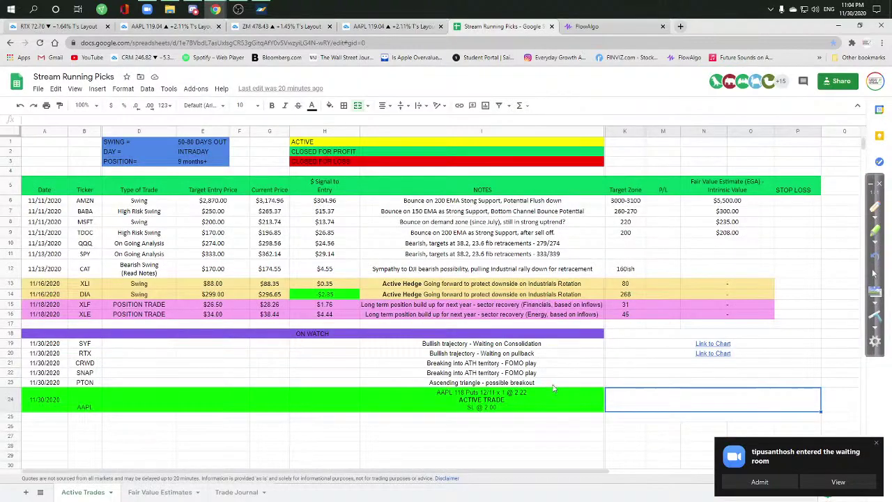
pyautogui.click(543, 407)
pyautogui.doubleClick(535, 402)
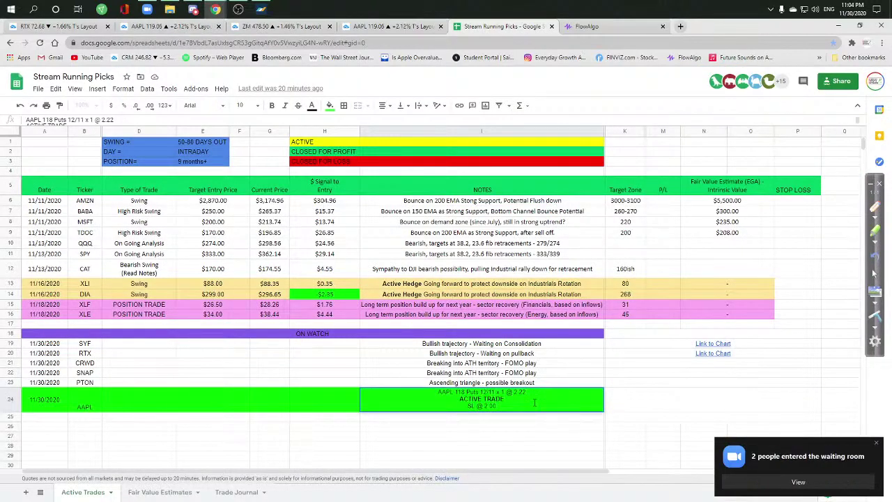
pyautogui.hotkey('alt', 'Return')
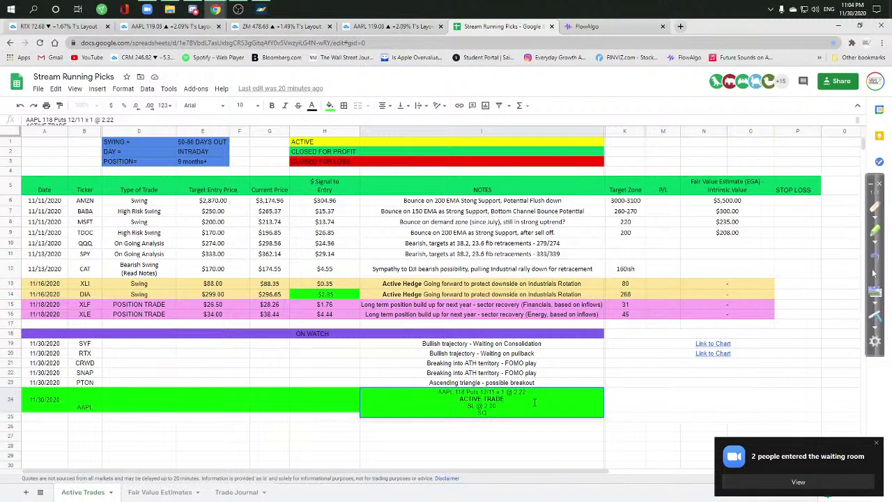
pyautogui.write('SCALE in 1')
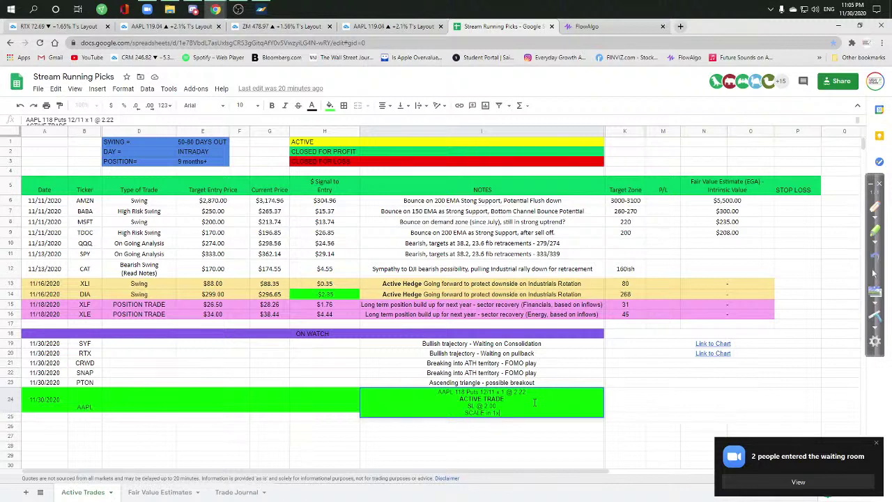
pyautogui.write(' 1')
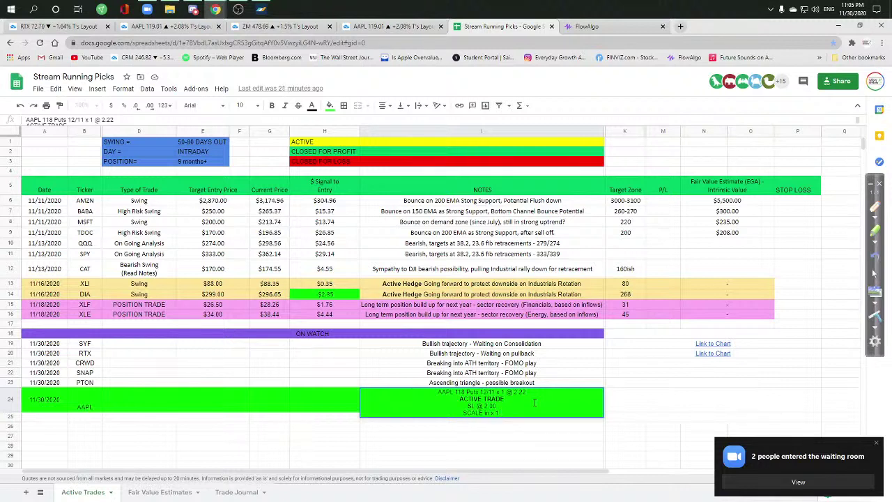
pyautogui.write(' @ 2')
pyautogui.write('.10')
pyautogui.press('Return')
pyautogui.click(654, 403)
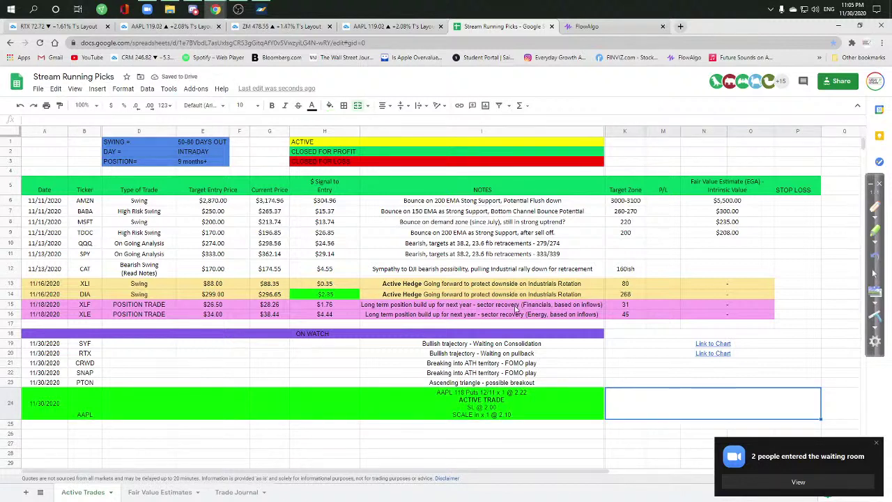
# Check the AAPL chart and the Zoom meeting's waiting room, admitting anyone waiting, and reopen the Stream Running Picks spreadsheet
pyautogui.click(166, 27)
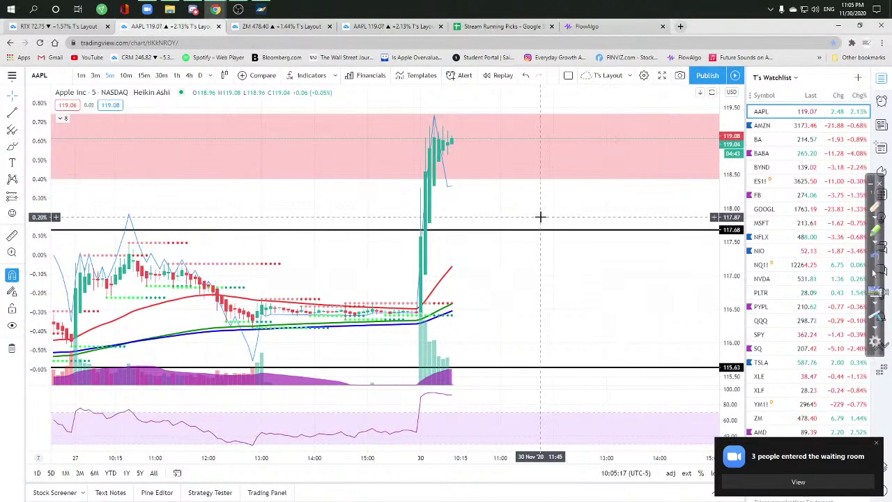
pyautogui.scroll(-2, 565, 234)
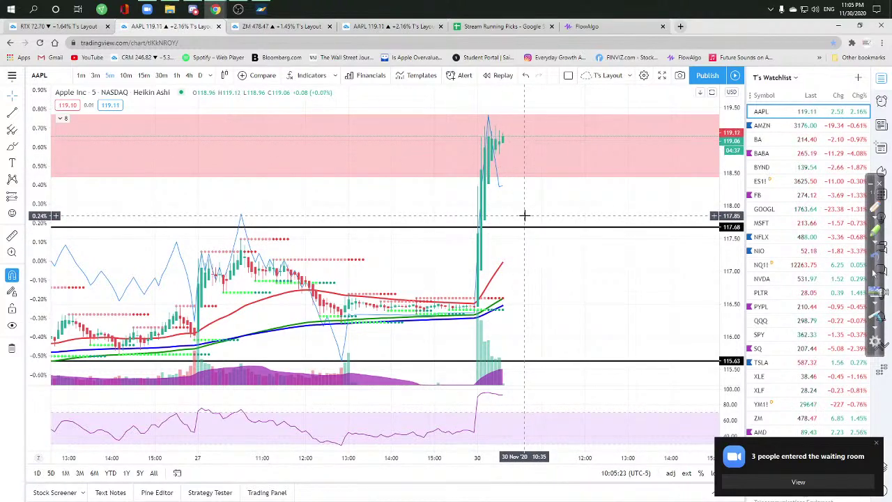
pyautogui.click(148, 9)
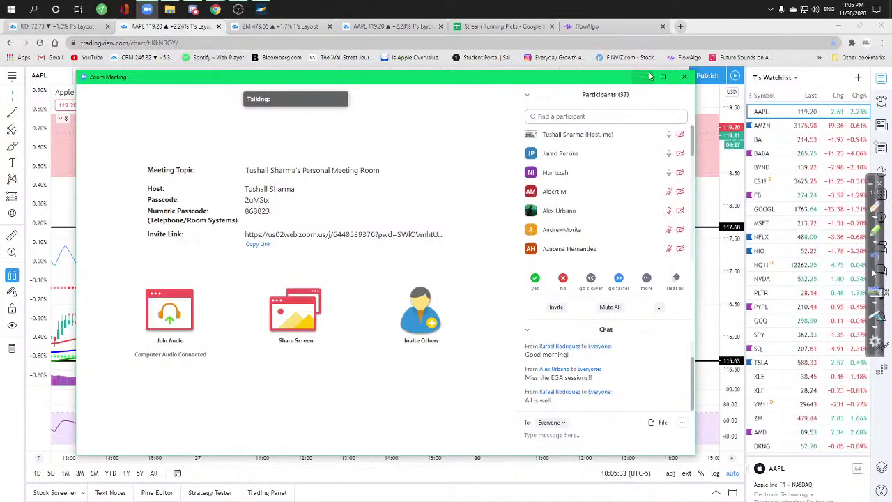
pyautogui.click(165, 24)
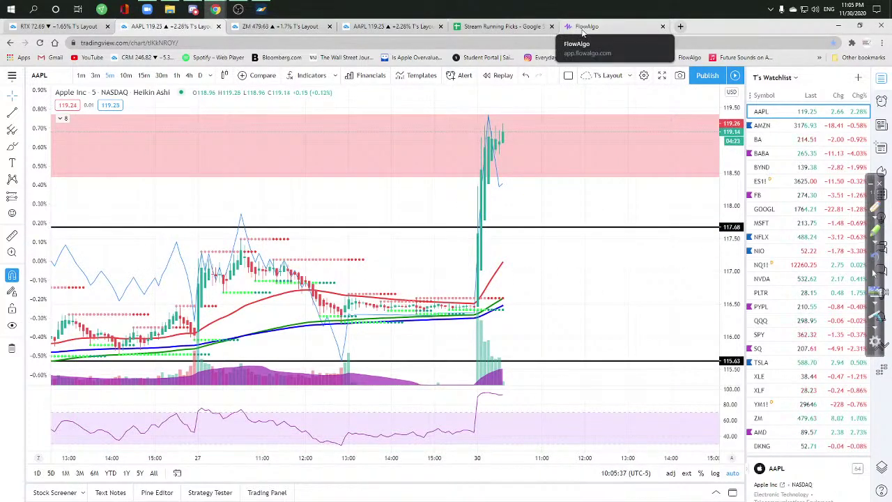
pyautogui.click(487, 26)
pyautogui.doubleClick(525, 415)
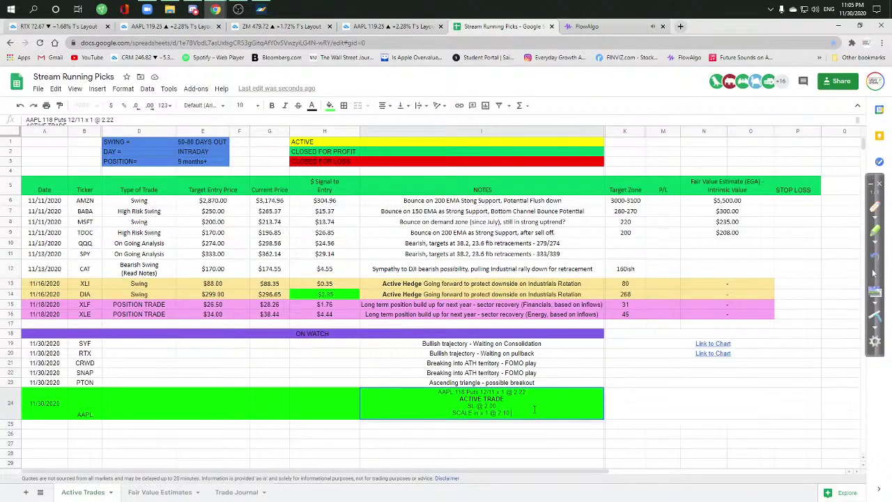
pyautogui.hotkey('shift', 'Return')
pyautogui.write('UPDAT')
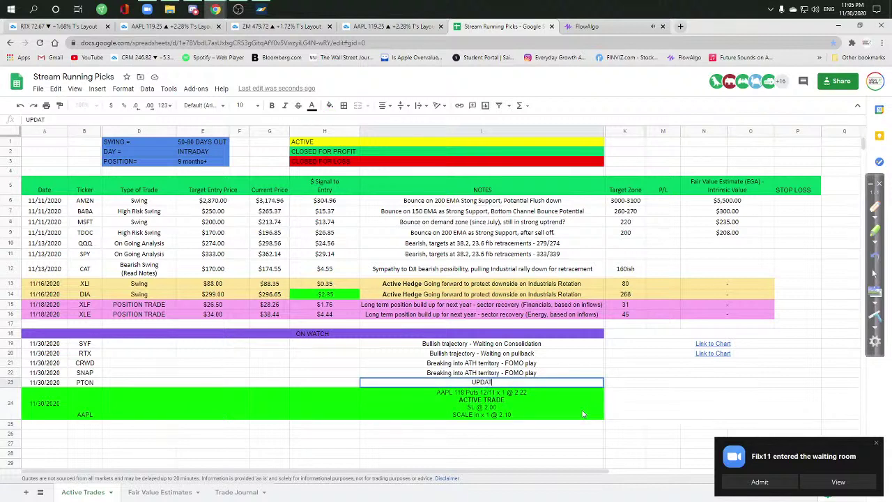
pyautogui.press('Escape')
# Add the line "UPDATE SL @ 1.90" at the end of the AAPL trade's notes
pyautogui.click(583, 419)
pyautogui.doubleClick(538, 416)
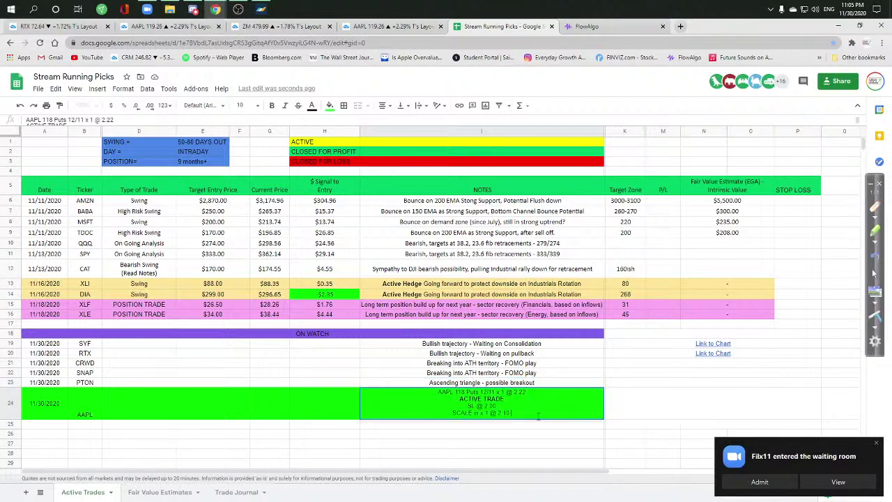
pyautogui.hotkey('alt', 'Return')
pyautogui.write('UPDATE SL @ 1.90')
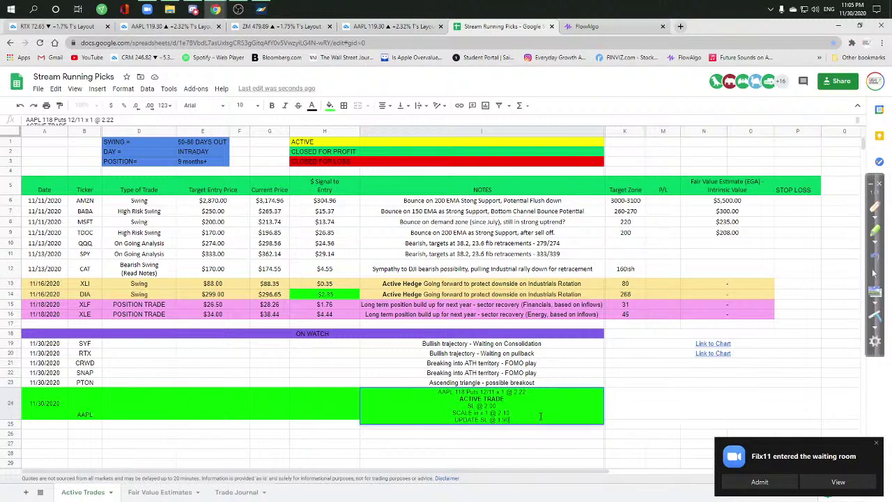
pyautogui.press('Return')
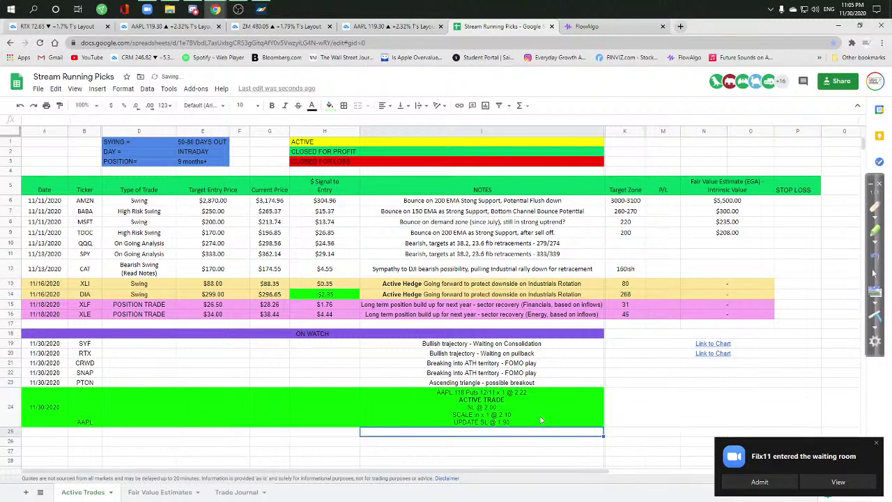
# Bold the "SCALE in x 1 @ 2.10" and "UPDATE SL @ 1.90" lines in the AAPL notes and return to the AAPL chart
pyautogui.doubleClick(506, 419)
pyautogui.moveTo(505, 419); pyautogui.dragTo(450, 412)
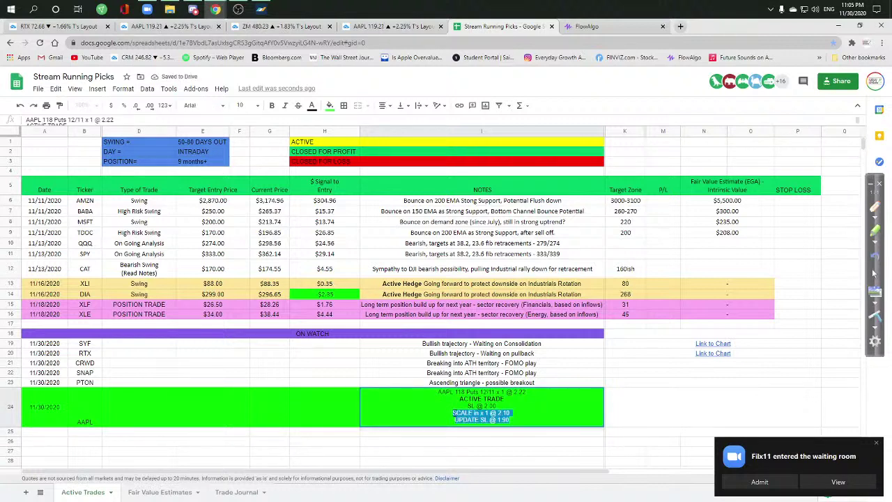
pyautogui.click(617, 422)
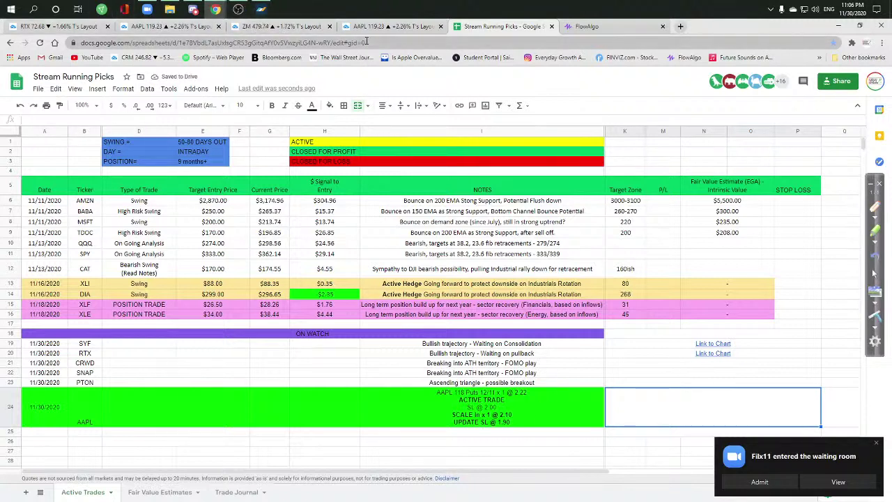
pyautogui.click(141, 31)
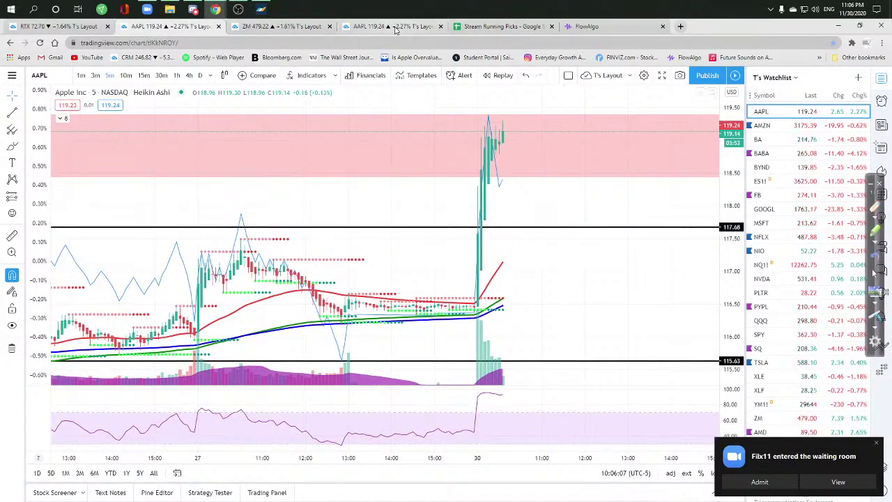
# Switch to the other AAPL chart and check the Zoom meeting's participants and chat before returning to the chart
pyautogui.hotkey('ctrl', '4')
pyautogui.scroll(-1, 801, 313)
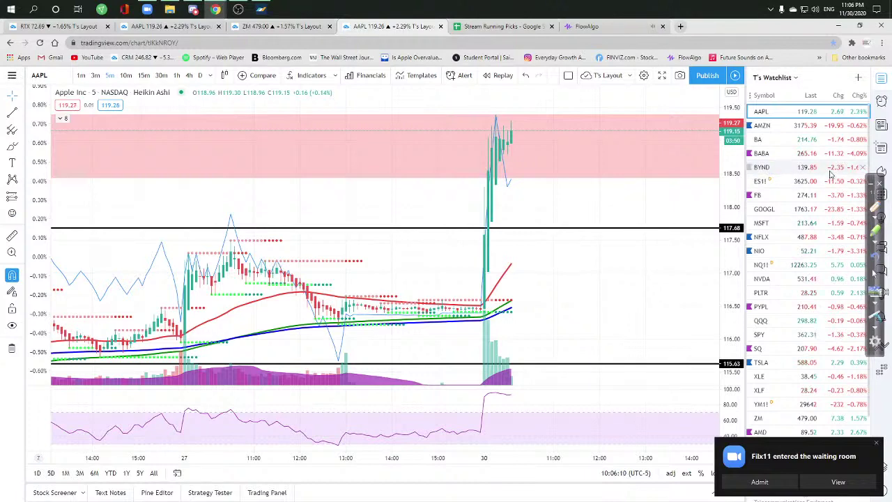
pyautogui.click(147, 9)
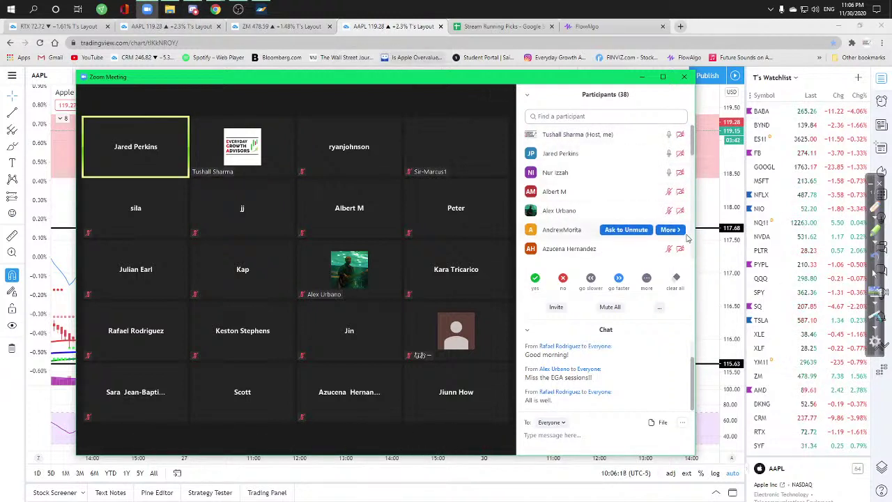
pyautogui.scroll(-2, 620, 231)
pyautogui.scroll(3, 620, 231)
pyautogui.click(641, 77)
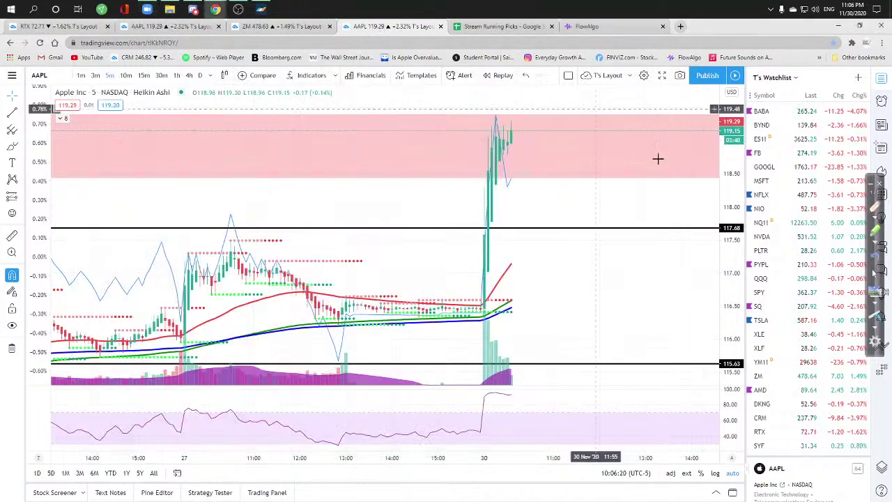
# Load the SQ chart from the watchlist at the 1-hour interval and check the Zoom chat for new messages
pyautogui.click(826, 303)
pyautogui.click(808, 333)
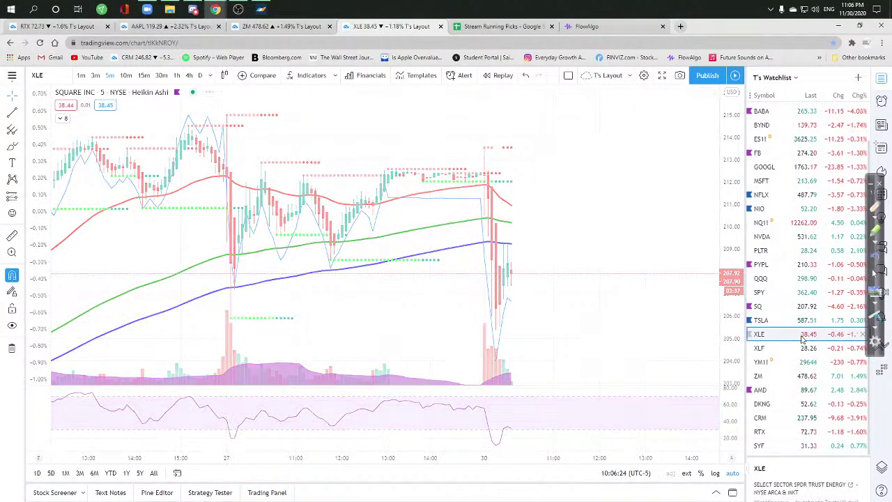
pyautogui.click(818, 304)
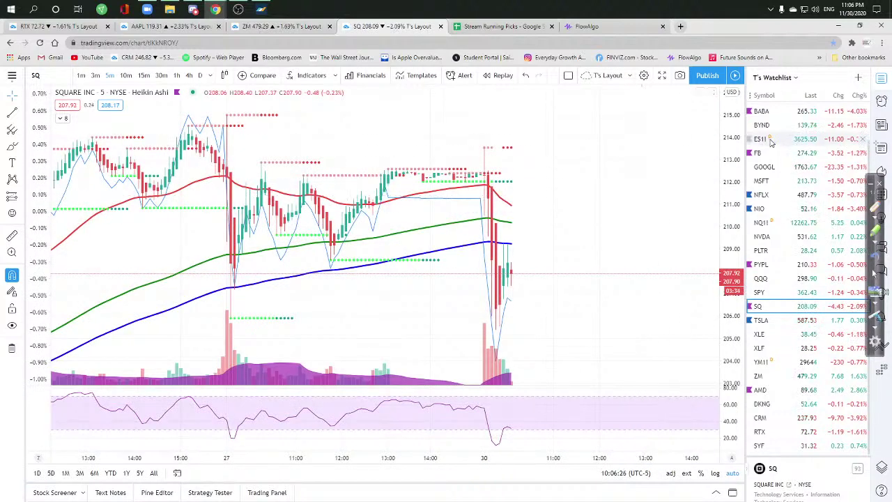
pyautogui.scroll(-3, 521, 175)
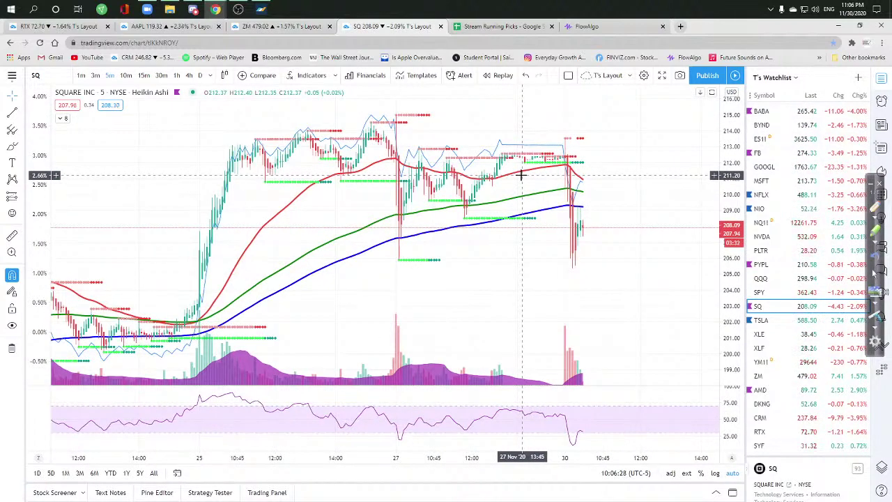
pyautogui.click(177, 75)
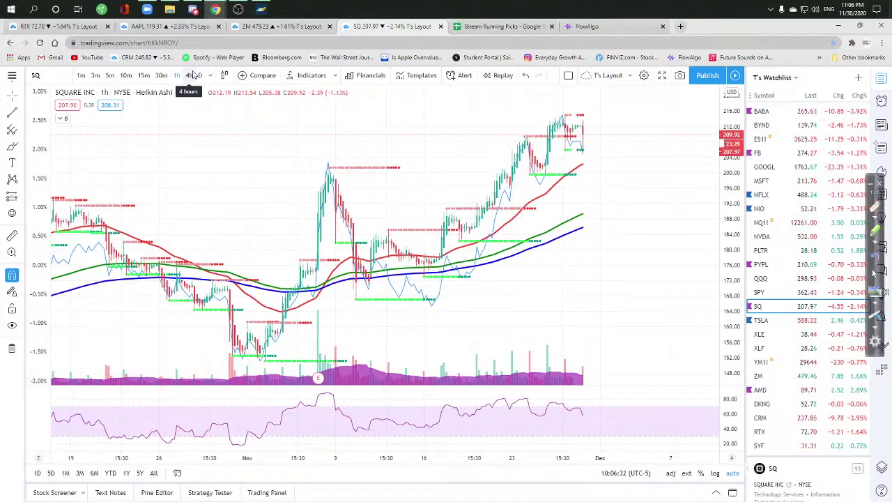
pyautogui.scroll(2, 604, 221)
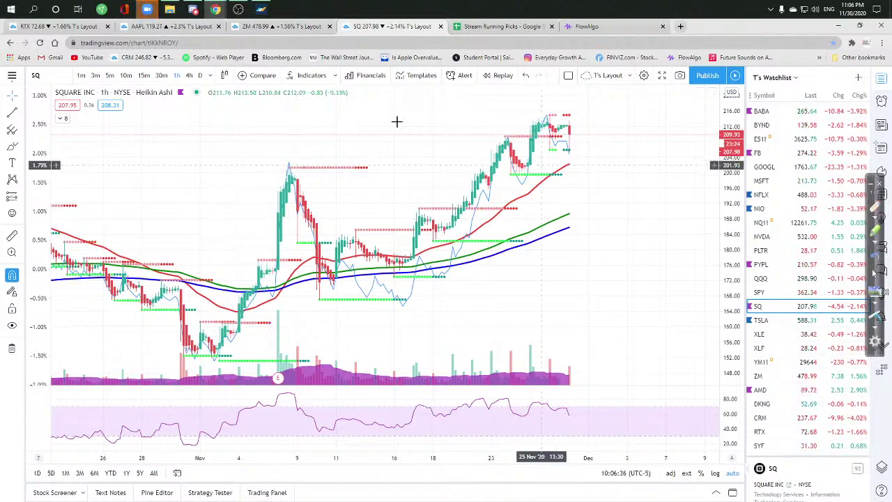
pyautogui.click(147, 9)
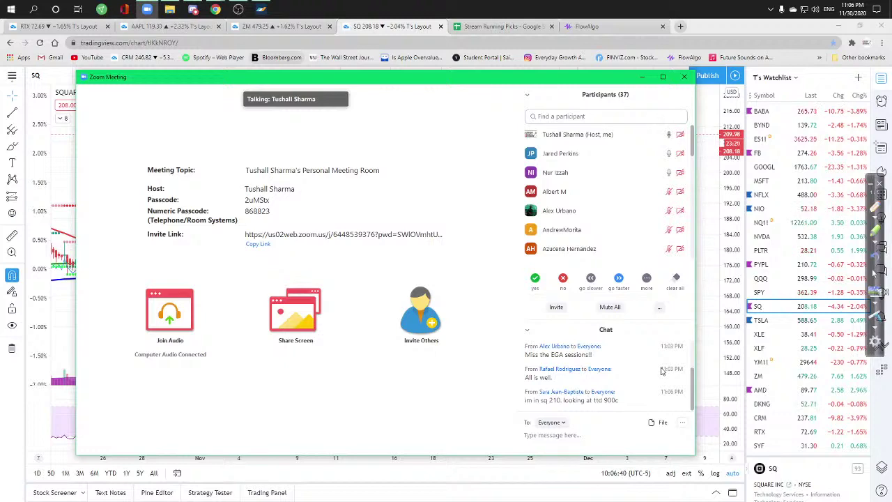
pyautogui.click(709, 294)
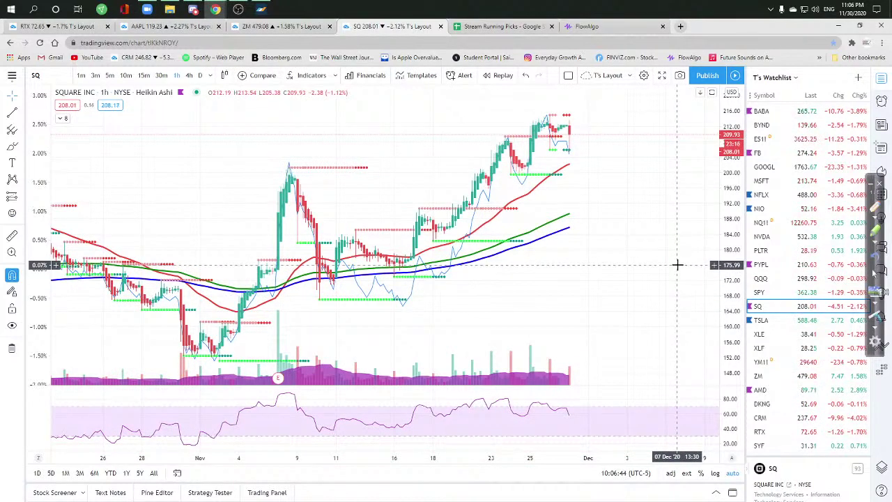
# Load the Shopify (SHOP) chart and admit the participant from the Zoom waiting room
pyautogui.write('shop')
pyautogui.press('Return')
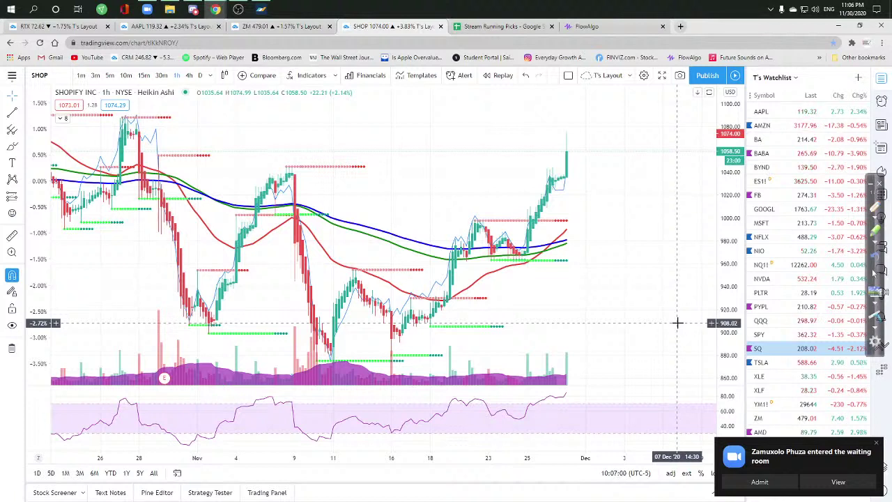
pyautogui.click(789, 479)
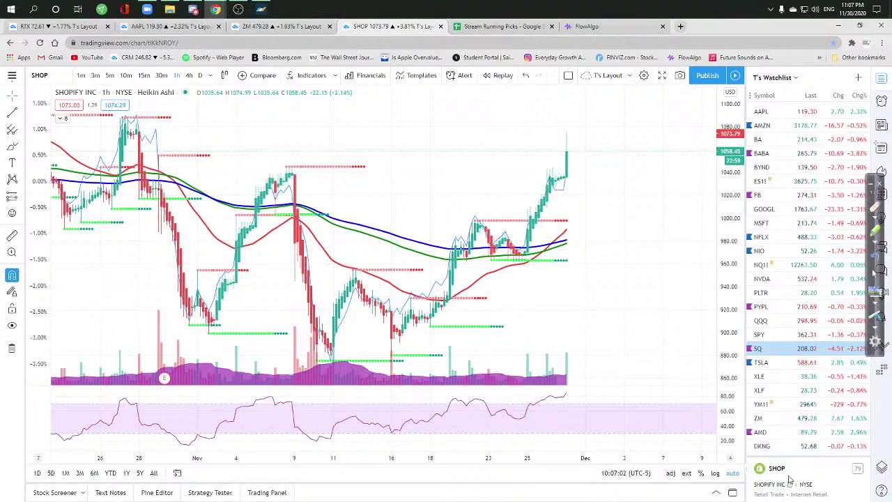